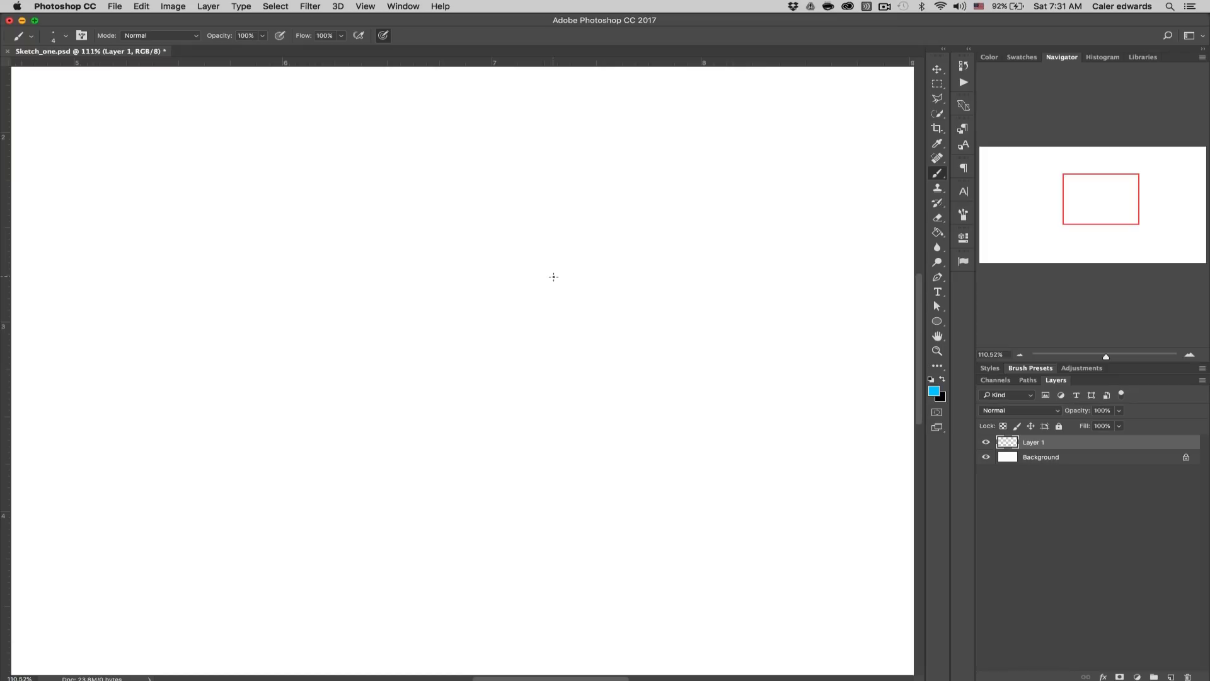
# Step: Check the brush's size and hardness and the foreground color before sketching
pyautogui.rightClick(566, 305)
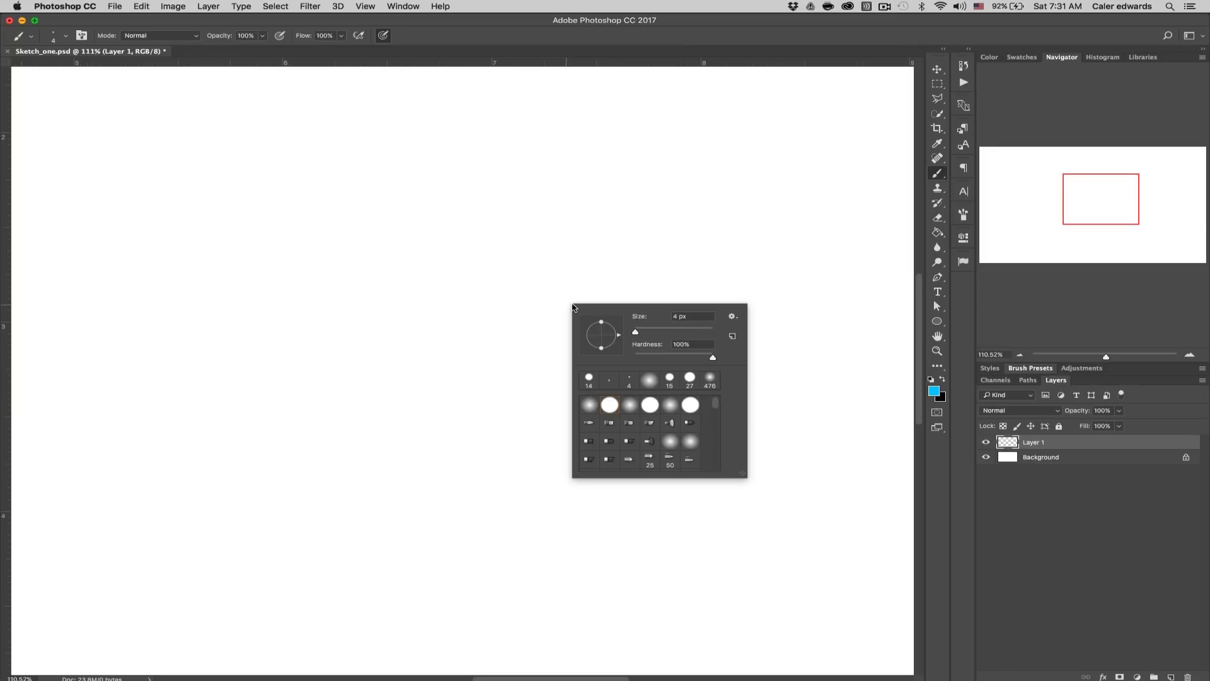
pyautogui.click(934, 392)
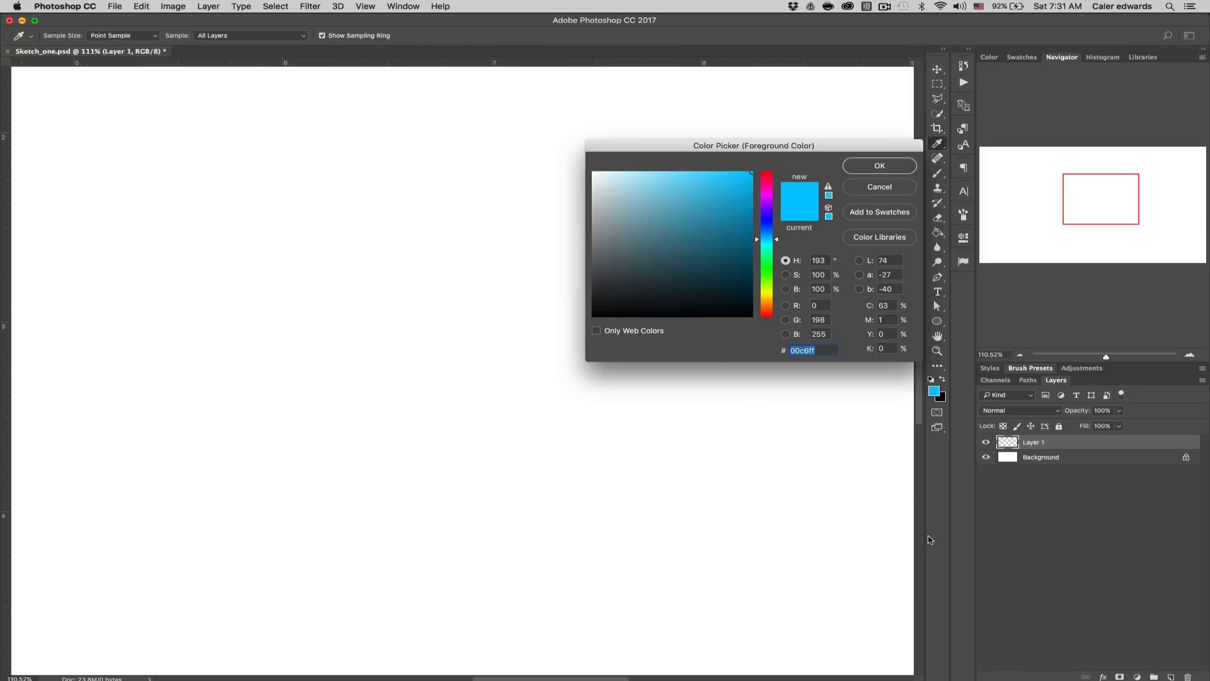
pyautogui.click(879, 166)
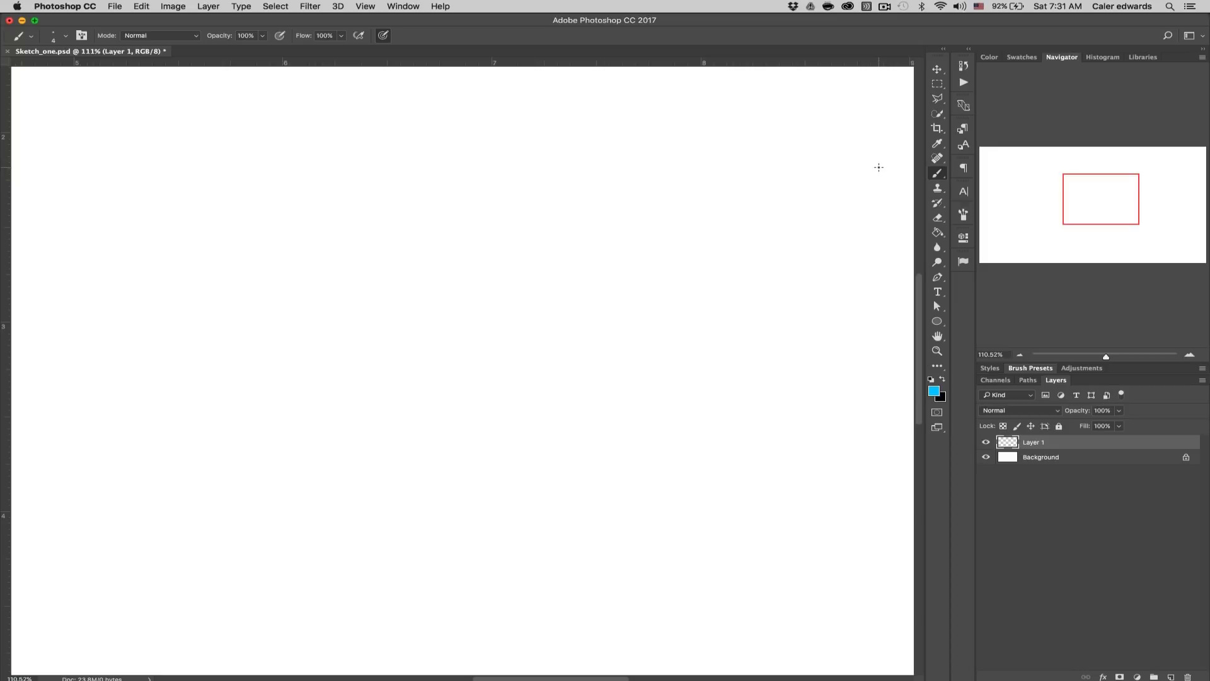
pyautogui.moveTo(1106, 356); pyautogui.dragTo(1107, 360)
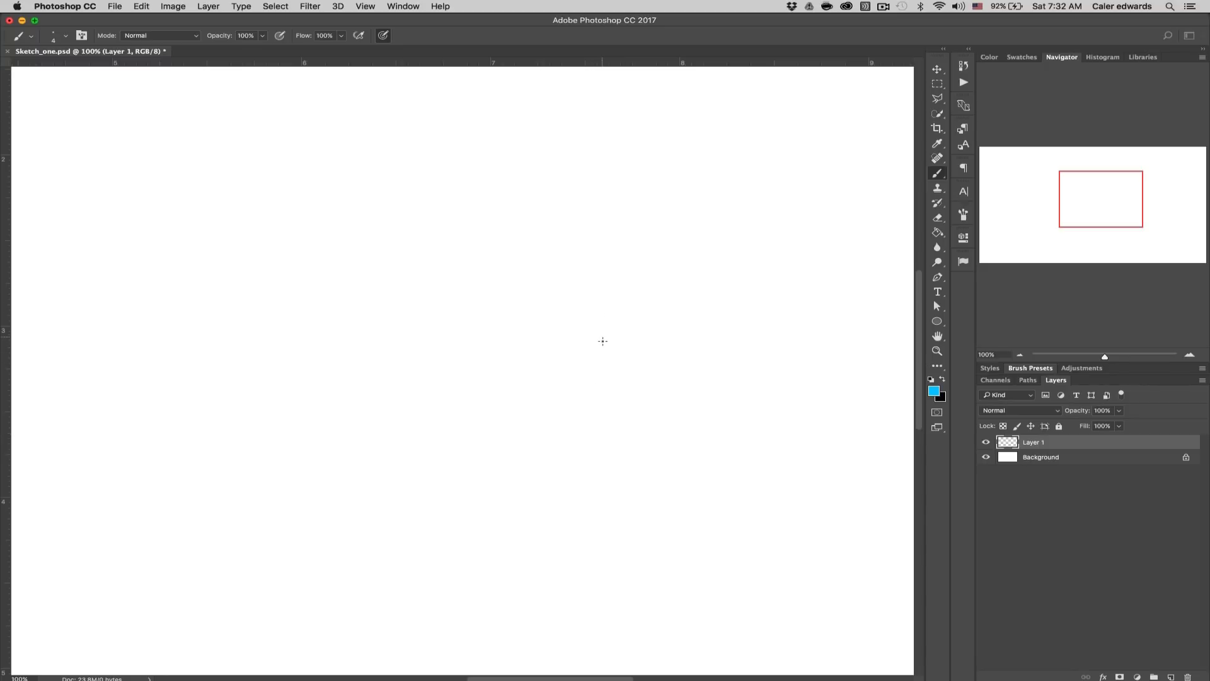
pyautogui.moveTo(490, 271)
pyautogui.mouseDown()
pyautogui.moveTo(484, 315)
pyautogui.moveTo(611, 281)
pyautogui.moveTo(621, 322)
pyautogui.mouseUp()
pyautogui.moveTo(533, 240)
pyautogui.mouseDown()
pyautogui.moveTo(492, 284)
pyautogui.moveTo(626, 315)
pyautogui.moveTo(563, 421)
pyautogui.mouseUp()
pyautogui.moveTo(484, 316); pyautogui.dragTo(558, 421)
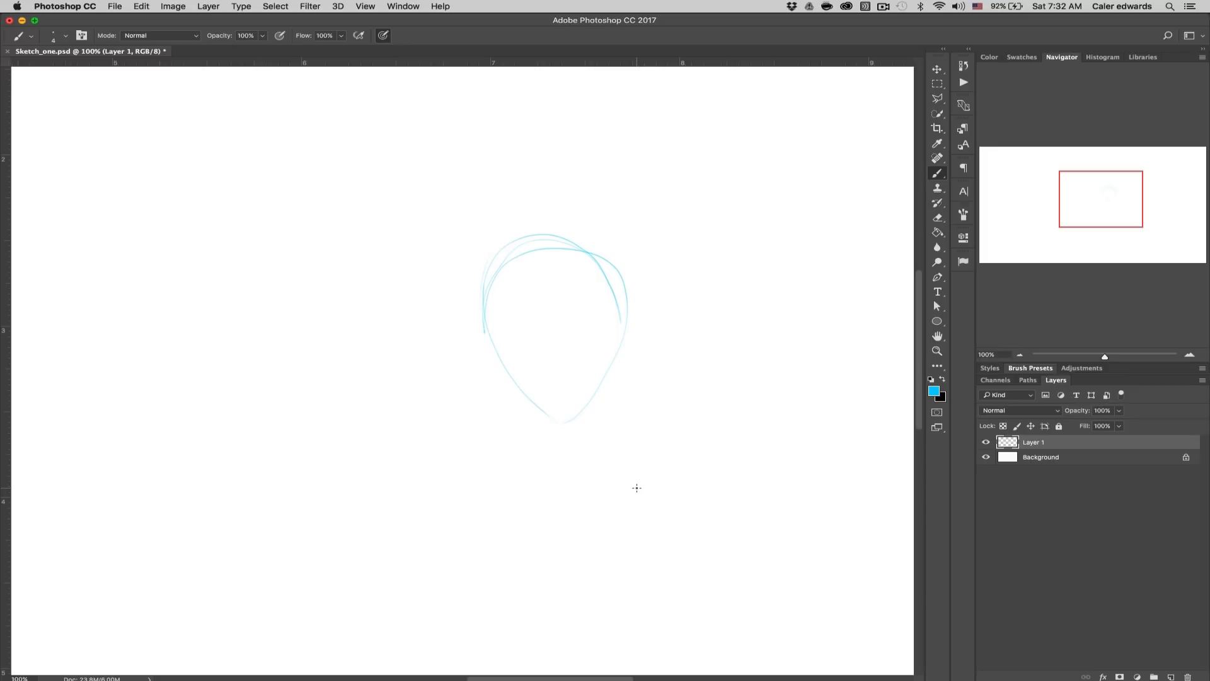
pyautogui.press('super+z')
pyautogui.press('super+z')
pyautogui.press('alt+super+z')
pyautogui.press('alt+super+z')
pyautogui.press('alt+super+z')
pyautogui.press('alt+super+z')
pyautogui.press('alt+super+z')
pyautogui.press('alt+super+z')
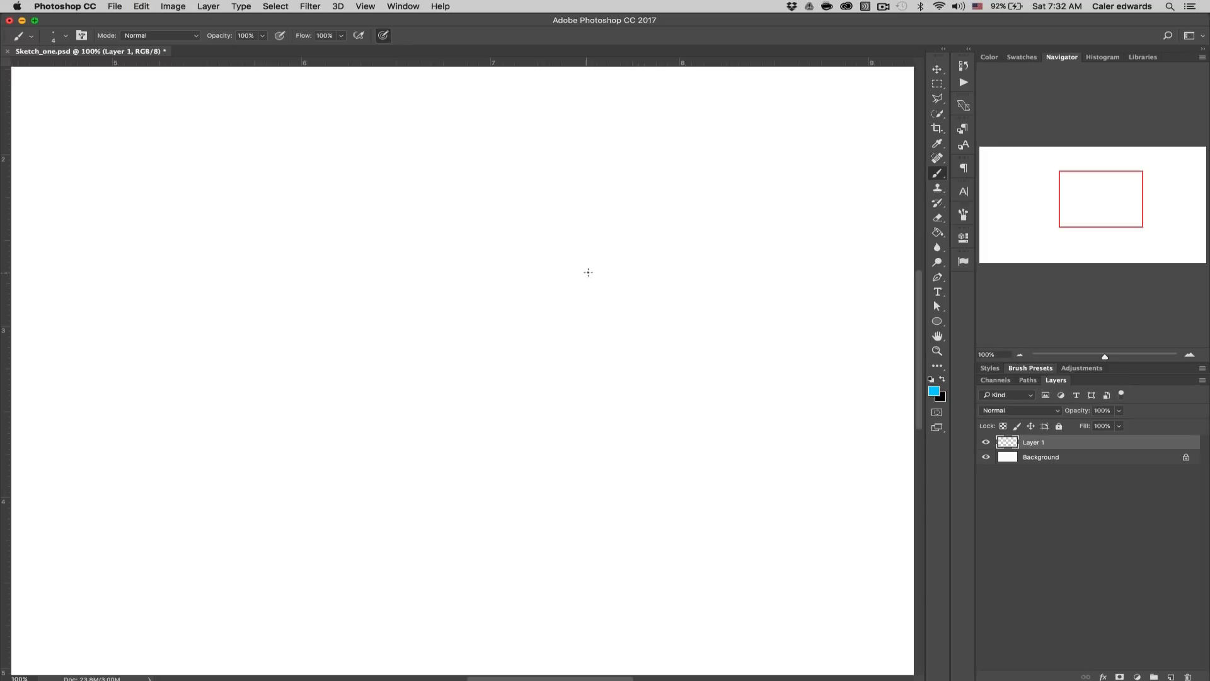
# Step: Sketch a large loose circle for the owl's head and a smaller circle directly beneath it for the lower body
pyautogui.moveTo(554, 212)
pyautogui.mouseDown()
pyautogui.moveTo(608, 316)
pyautogui.moveTo(583, 221)
pyautogui.mouseUp()
pyautogui.moveTo(515, 323)
pyautogui.mouseDown()
pyautogui.moveTo(640, 288)
pyautogui.moveTo(501, 250)
pyautogui.moveTo(591, 341)
pyautogui.moveTo(532, 218)
pyautogui.moveTo(542, 342)
pyautogui.moveTo(590, 223)
pyautogui.moveTo(492, 310)
pyautogui.moveTo(628, 247)
pyautogui.mouseUp()
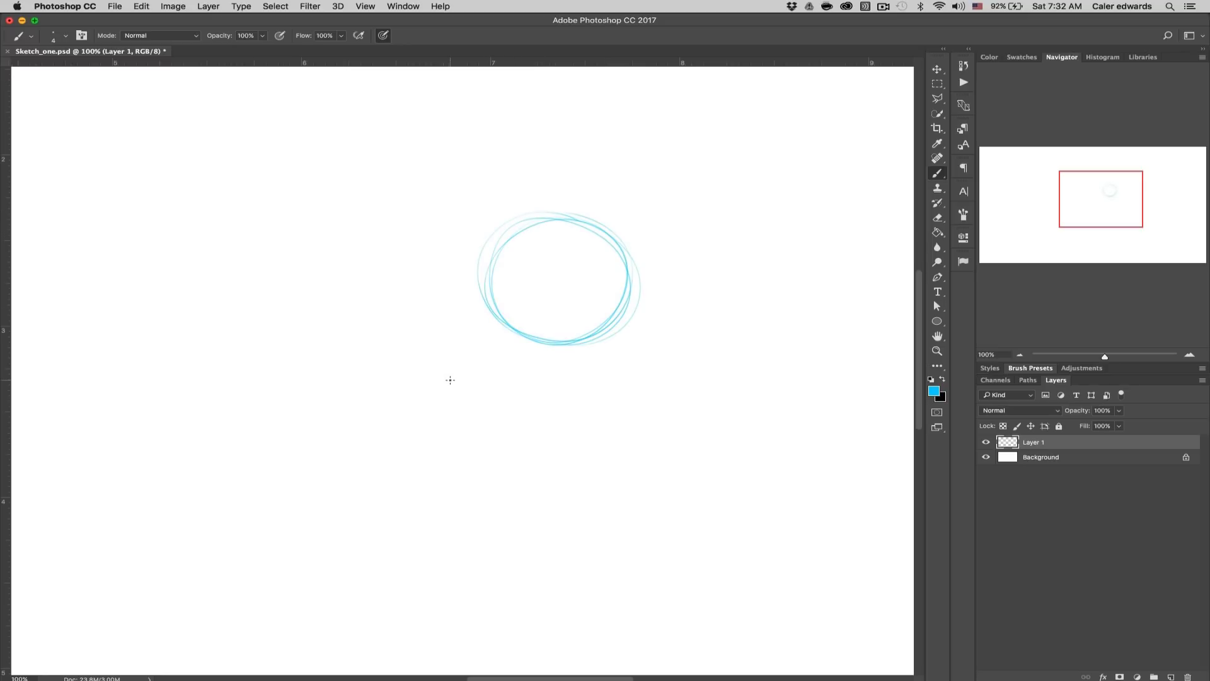
pyautogui.moveTo(1105, 357); pyautogui.dragTo(1102, 357)
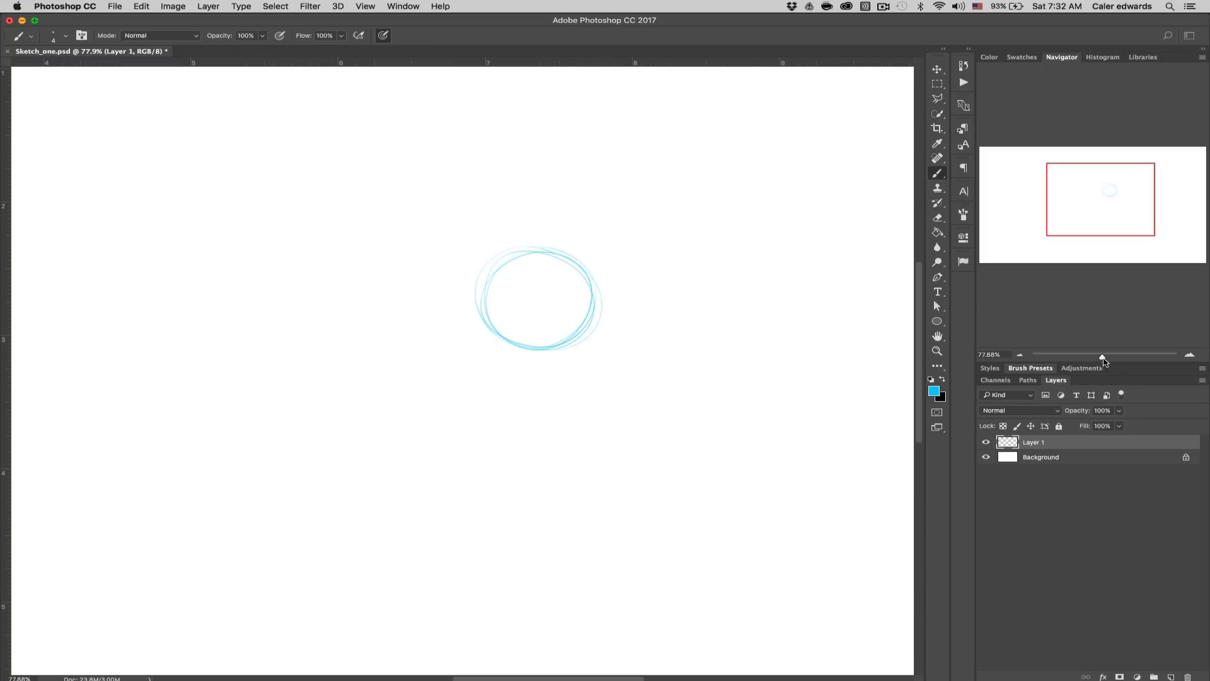
pyautogui.moveTo(1085, 215); pyautogui.dragTo(1100, 210)
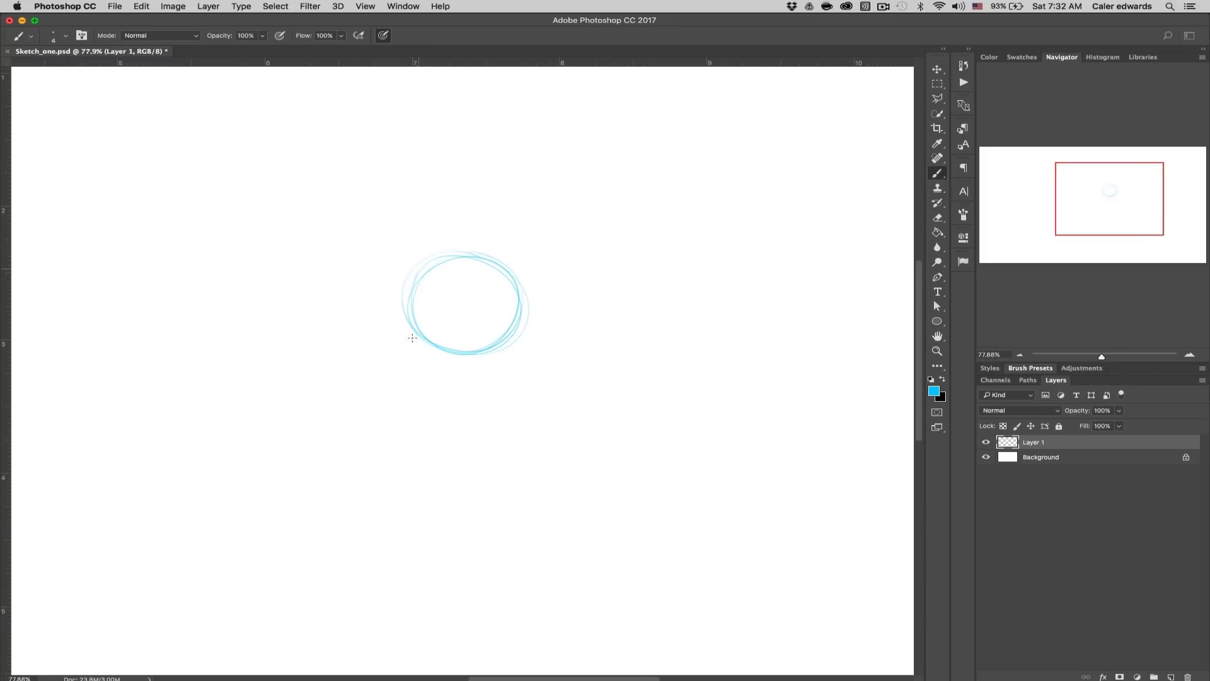
pyautogui.moveTo(494, 380)
pyautogui.mouseDown()
pyautogui.moveTo(425, 370)
pyautogui.moveTo(463, 436)
pyautogui.moveTo(498, 365)
pyautogui.mouseUp()
pyautogui.moveTo(496, 429)
pyautogui.mouseDown()
pyautogui.moveTo(477, 353)
pyautogui.moveTo(442, 418)
pyautogui.moveTo(506, 389)
pyautogui.moveTo(436, 359)
pyautogui.moveTo(461, 424)
pyautogui.moveTo(489, 349)
pyautogui.moveTo(427, 389)
pyautogui.moveTo(519, 349)
pyautogui.mouseUp()
# Step: Sketch an egg-shaped body outline around both circles, reinforcing the sides, base and crown with repeated strokes
pyautogui.moveTo(413, 270)
pyautogui.mouseDown()
pyautogui.moveTo(400, 332)
pyautogui.moveTo(430, 406)
pyautogui.moveTo(409, 297)
pyautogui.moveTo(420, 382)
pyautogui.moveTo(482, 425)
pyautogui.moveTo(520, 278)
pyautogui.mouseUp()
pyautogui.moveTo(462, 419)
pyautogui.mouseDown()
pyautogui.moveTo(518, 281)
pyautogui.moveTo(521, 322)
pyautogui.moveTo(516, 275)
pyautogui.moveTo(524, 352)
pyautogui.mouseUp()
pyautogui.moveTo(528, 308); pyautogui.dragTo(503, 415)
pyautogui.moveTo(529, 339)
pyautogui.mouseDown()
pyautogui.moveTo(505, 411)
pyautogui.moveTo(526, 349)
pyautogui.mouseUp()
pyautogui.moveTo(416, 271); pyautogui.dragTo(407, 327)
pyautogui.moveTo(413, 275)
pyautogui.mouseDown()
pyautogui.moveTo(413, 367)
pyautogui.moveTo(404, 298)
pyautogui.moveTo(412, 344)
pyautogui.moveTo(402, 328)
pyautogui.moveTo(413, 384)
pyautogui.mouseUp()
pyautogui.moveTo(406, 343)
pyautogui.mouseDown()
pyautogui.moveTo(428, 408)
pyautogui.moveTo(522, 396)
pyautogui.moveTo(469, 425)
pyautogui.moveTo(445, 421)
pyautogui.mouseUp()
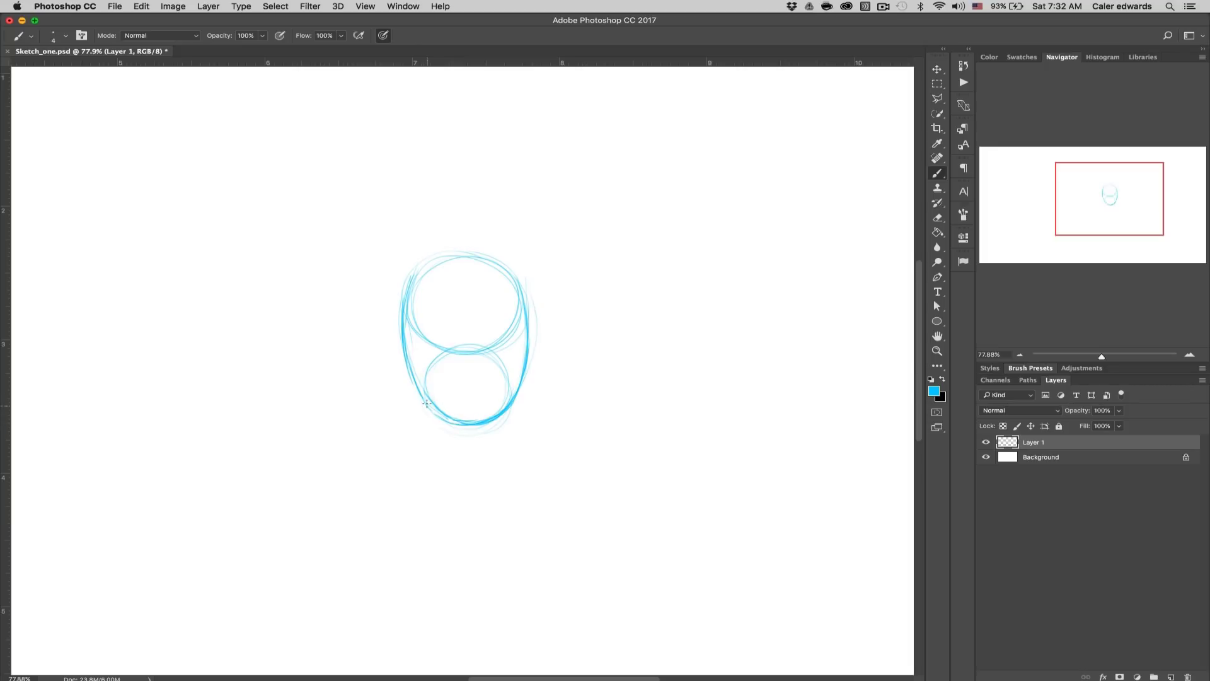
pyautogui.moveTo(414, 379); pyautogui.dragTo(461, 424)
pyautogui.moveTo(524, 306)
pyautogui.mouseDown()
pyautogui.moveTo(502, 266)
pyautogui.moveTo(522, 296)
pyautogui.moveTo(485, 262)
pyautogui.moveTo(512, 279)
pyautogui.moveTo(497, 255)
pyautogui.moveTo(504, 270)
pyautogui.moveTo(436, 259)
pyautogui.moveTo(485, 257)
pyautogui.moveTo(434, 261)
pyautogui.moveTo(406, 297)
pyautogui.moveTo(433, 257)
pyautogui.moveTo(482, 257)
pyautogui.mouseUp()
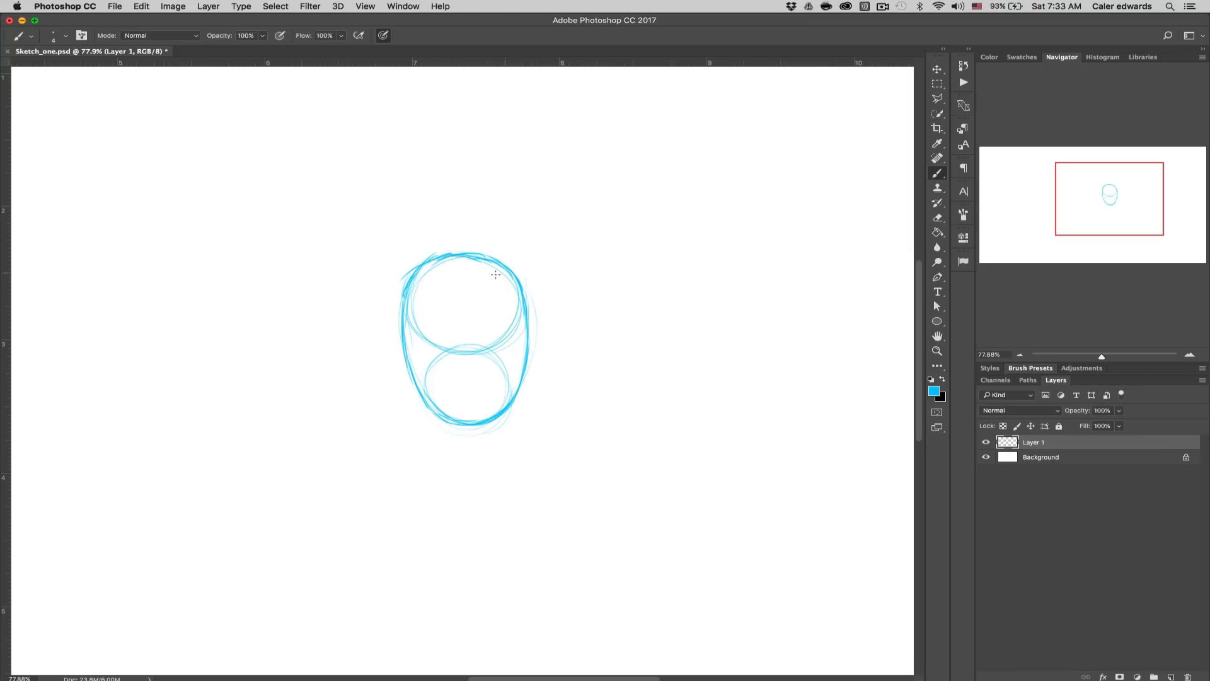
# Step: Sketch a heart-shaped face inside the head circle with a small diamond beak near the face's lower edge
pyautogui.moveTo(492, 267); pyautogui.dragTo(431, 264)
pyautogui.press('super+z')
pyautogui.moveTo(483, 270); pyautogui.dragTo(459, 285)
pyautogui.moveTo(501, 309)
pyautogui.mouseDown()
pyautogui.moveTo(473, 331)
pyautogui.moveTo(498, 316)
pyautogui.moveTo(445, 325)
pyautogui.moveTo(426, 305)
pyautogui.moveTo(441, 276)
pyautogui.moveTo(424, 296)
pyautogui.moveTo(433, 284)
pyautogui.moveTo(434, 319)
pyautogui.moveTo(478, 327)
pyautogui.moveTo(497, 292)
pyautogui.moveTo(500, 315)
pyautogui.moveTo(487, 289)
pyautogui.moveTo(500, 292)
pyautogui.moveTo(455, 280)
pyautogui.moveTo(491, 266)
pyautogui.moveTo(486, 279)
pyautogui.moveTo(429, 287)
pyautogui.mouseUp()
pyautogui.moveTo(483, 322); pyautogui.dragTo(451, 325)
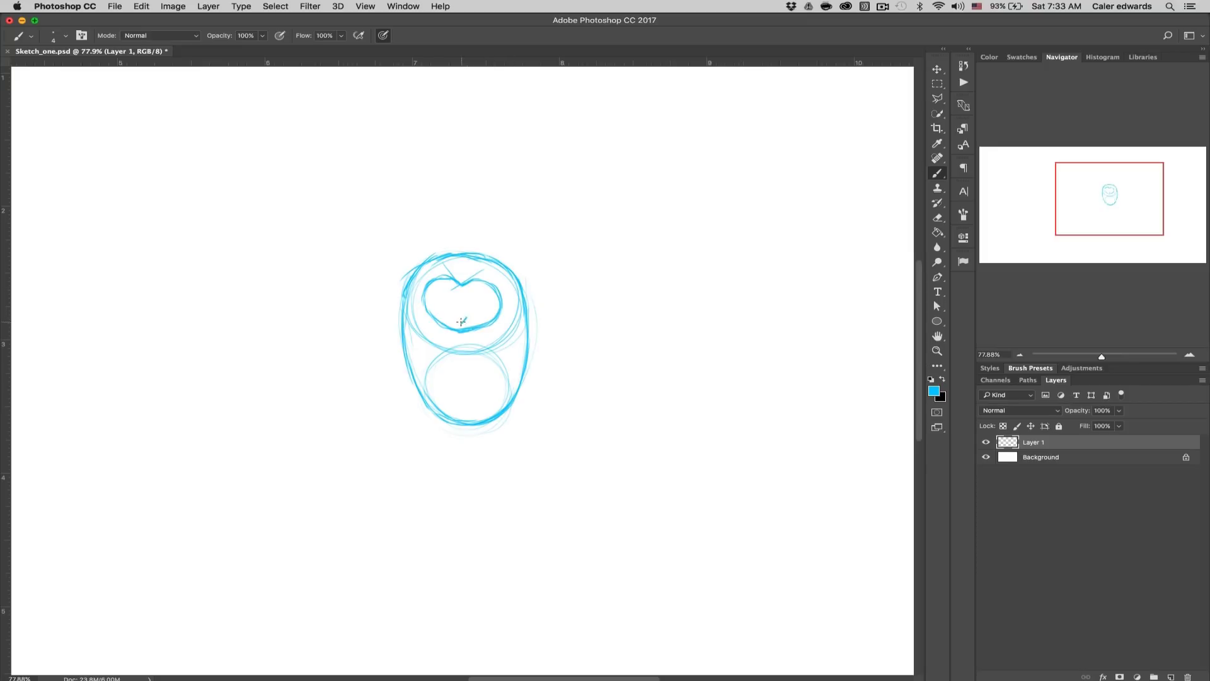
pyautogui.moveTo(457, 317); pyautogui.dragTo(462, 313)
# Step: Sketch a pointed leaf-shaped wing with a double inner edge over the left side of the owl's body
pyautogui.moveTo(449, 357)
pyautogui.mouseDown()
pyautogui.moveTo(466, 405)
pyautogui.moveTo(458, 432)
pyautogui.mouseUp()
pyautogui.moveTo(459, 380)
pyautogui.mouseDown()
pyautogui.moveTo(406, 319)
pyautogui.moveTo(450, 356)
pyautogui.mouseUp()
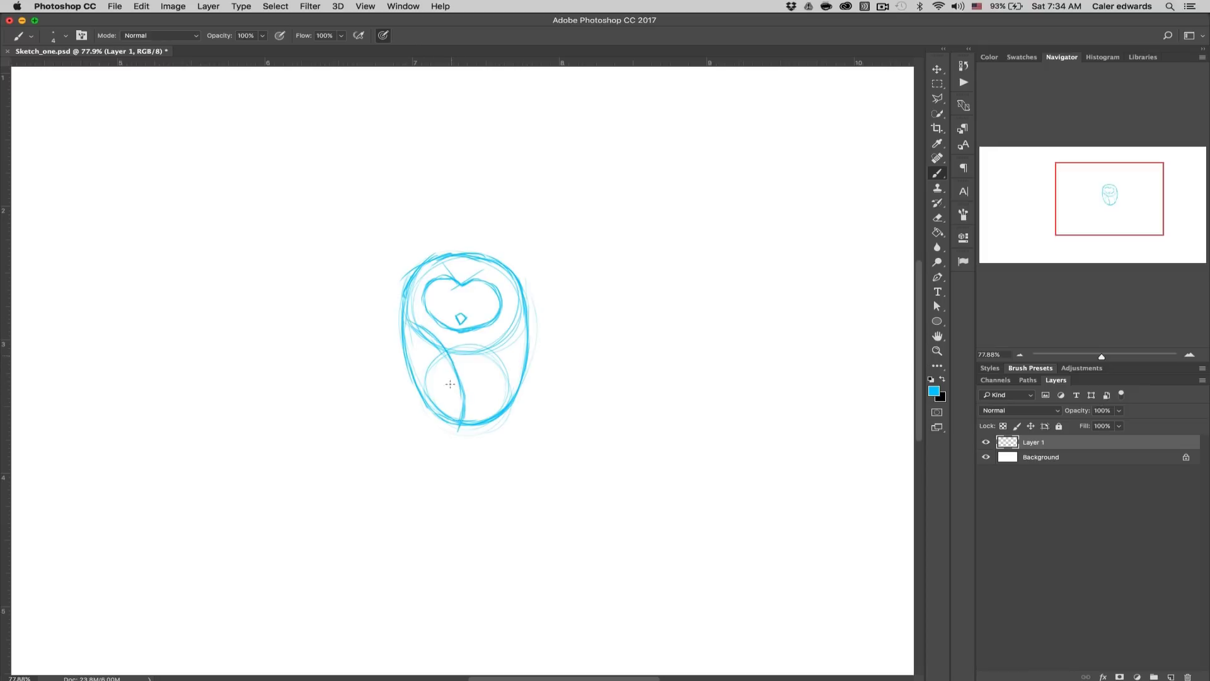
pyautogui.moveTo(462, 413)
pyautogui.mouseDown()
pyautogui.moveTo(455, 431)
pyautogui.moveTo(420, 409)
pyautogui.moveTo(410, 392)
pyautogui.moveTo(444, 424)
pyautogui.moveTo(401, 374)
pyautogui.mouseUp()
pyautogui.moveTo(399, 320)
pyautogui.mouseDown()
pyautogui.moveTo(407, 387)
pyautogui.moveTo(395, 324)
pyautogui.moveTo(408, 319)
pyautogui.moveTo(463, 415)
pyautogui.mouseUp()
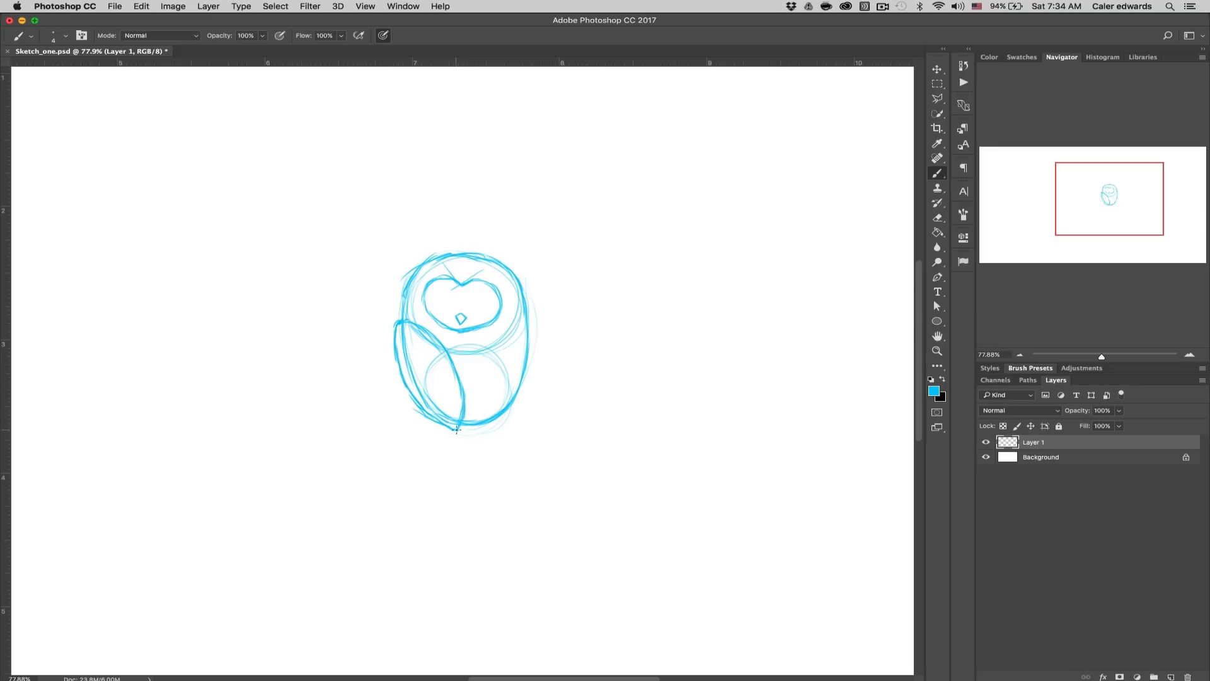
pyautogui.moveTo(401, 364); pyautogui.dragTo(397, 320)
pyautogui.moveTo(404, 313)
pyautogui.mouseDown()
pyautogui.moveTo(455, 353)
pyautogui.moveTo(468, 420)
pyautogui.moveTo(451, 348)
pyautogui.moveTo(467, 381)
pyautogui.moveTo(430, 326)
pyautogui.moveTo(405, 314)
pyautogui.mouseUp()
# Step: Lower the fill of Layer 1 to 24% and redraw the wing with cleaner lines on a new layer
pyautogui.click(1120, 426)
pyautogui.moveTo(1086, 437); pyautogui.dragTo(1076, 440)
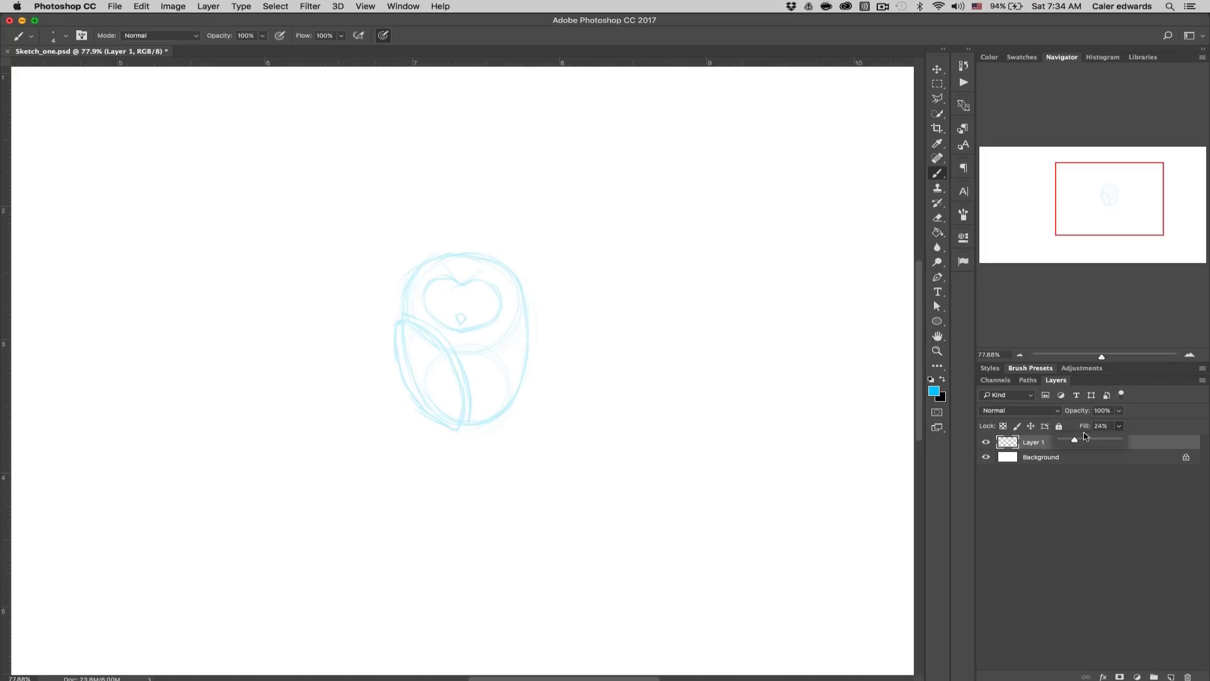
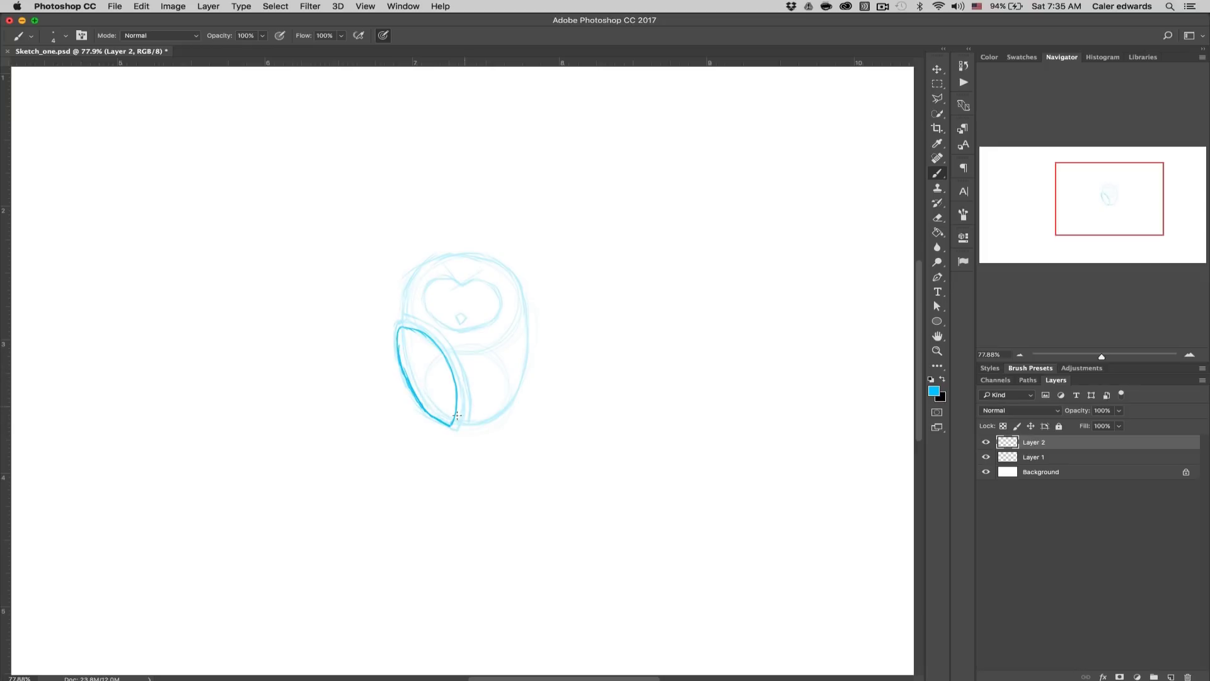
pyautogui.moveTo(458, 400); pyautogui.dragTo(442, 351)
pyautogui.moveTo(409, 324)
pyautogui.mouseDown()
pyautogui.moveTo(444, 349)
pyautogui.moveTo(465, 397)
pyautogui.mouseUp()
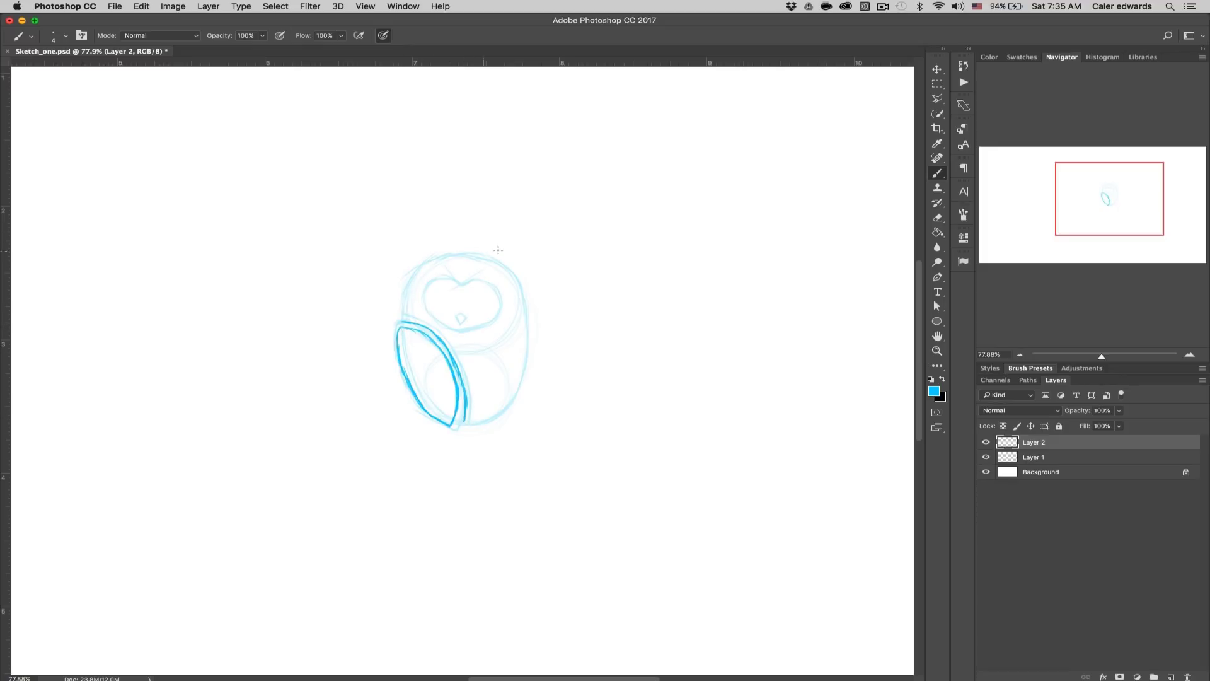
# Step: Redraw the owl's body outline on Layer 2, from the wing over the head and down to the base
pyautogui.moveTo(466, 254)
pyautogui.mouseDown()
pyautogui.moveTo(422, 268)
pyautogui.moveTo(404, 306)
pyautogui.mouseUp()
pyautogui.moveTo(455, 255)
pyautogui.mouseDown()
pyautogui.moveTo(496, 259)
pyautogui.moveTo(516, 276)
pyautogui.moveTo(524, 357)
pyautogui.mouseUp()
pyautogui.moveTo(524, 304)
pyautogui.mouseDown()
pyautogui.moveTo(521, 382)
pyautogui.moveTo(504, 411)
pyautogui.moveTo(470, 423)
pyautogui.mouseUp()
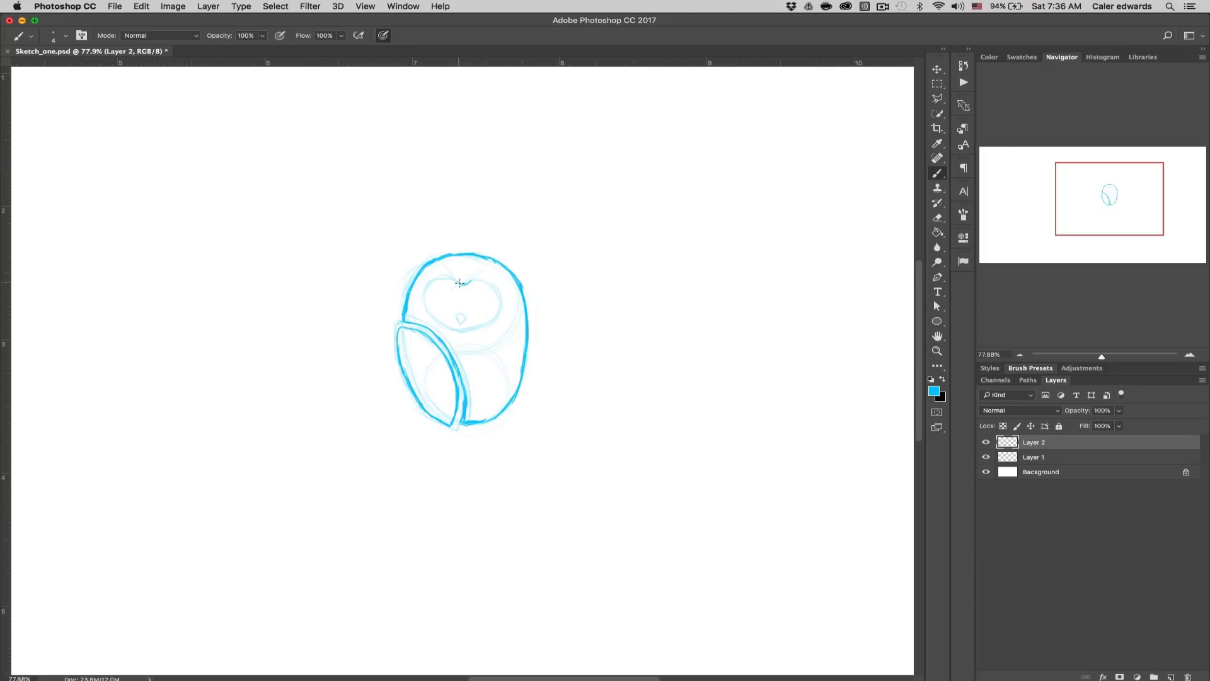
# Step: Redraw the heart-shaped face and diamond beak on Layer 2, and compare the clean sketch with and without Layer 1
pyautogui.moveTo(449, 279); pyautogui.dragTo(429, 285)
pyautogui.moveTo(495, 290); pyautogui.dragTo(498, 290)
pyautogui.moveTo(495, 310); pyautogui.dragTo(459, 328)
pyautogui.moveTo(426, 308); pyautogui.dragTo(438, 319)
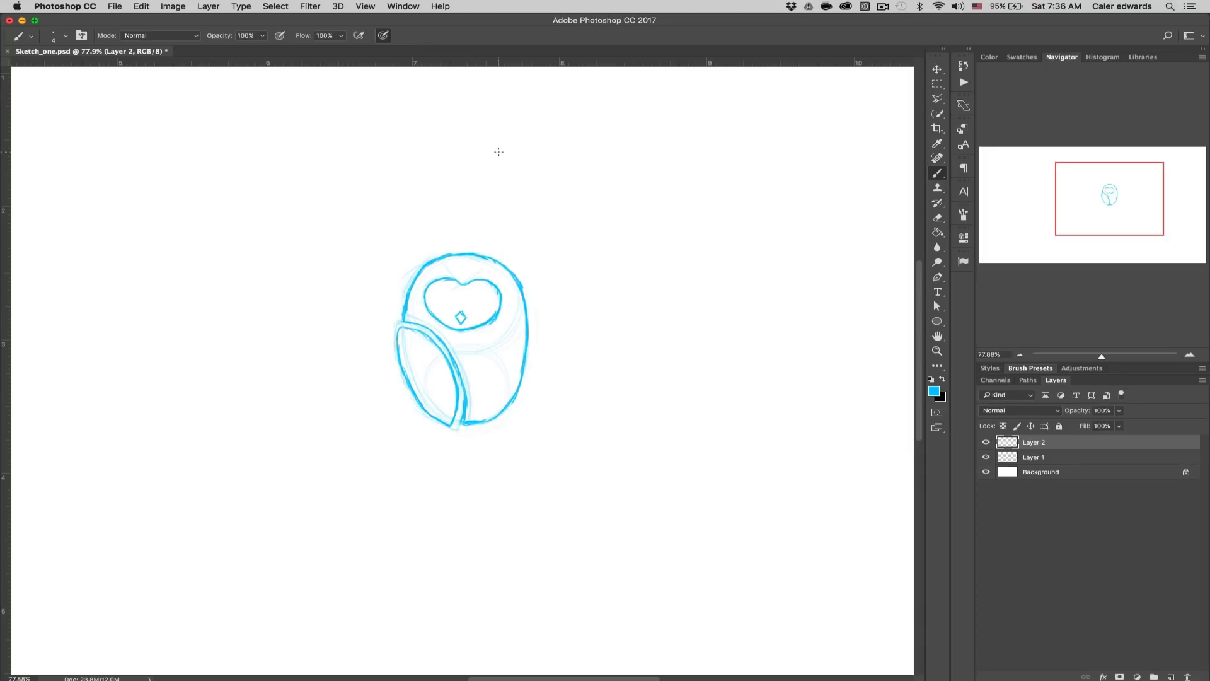
pyautogui.click(986, 458)
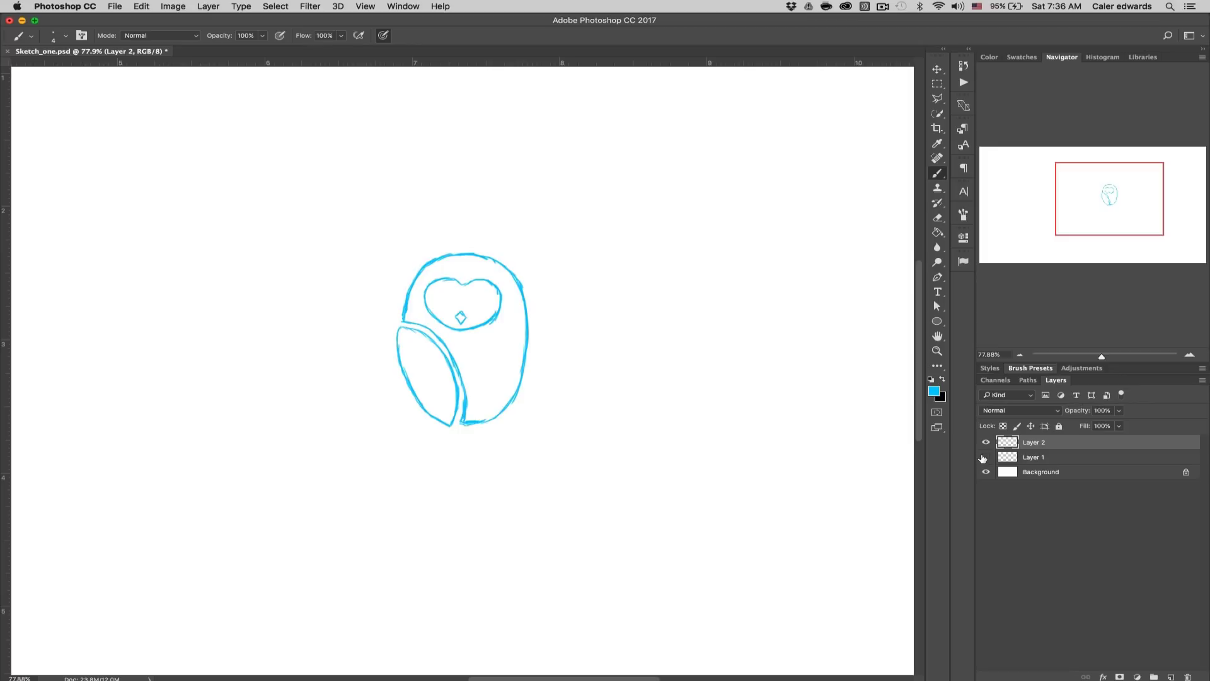
pyautogui.click(986, 457)
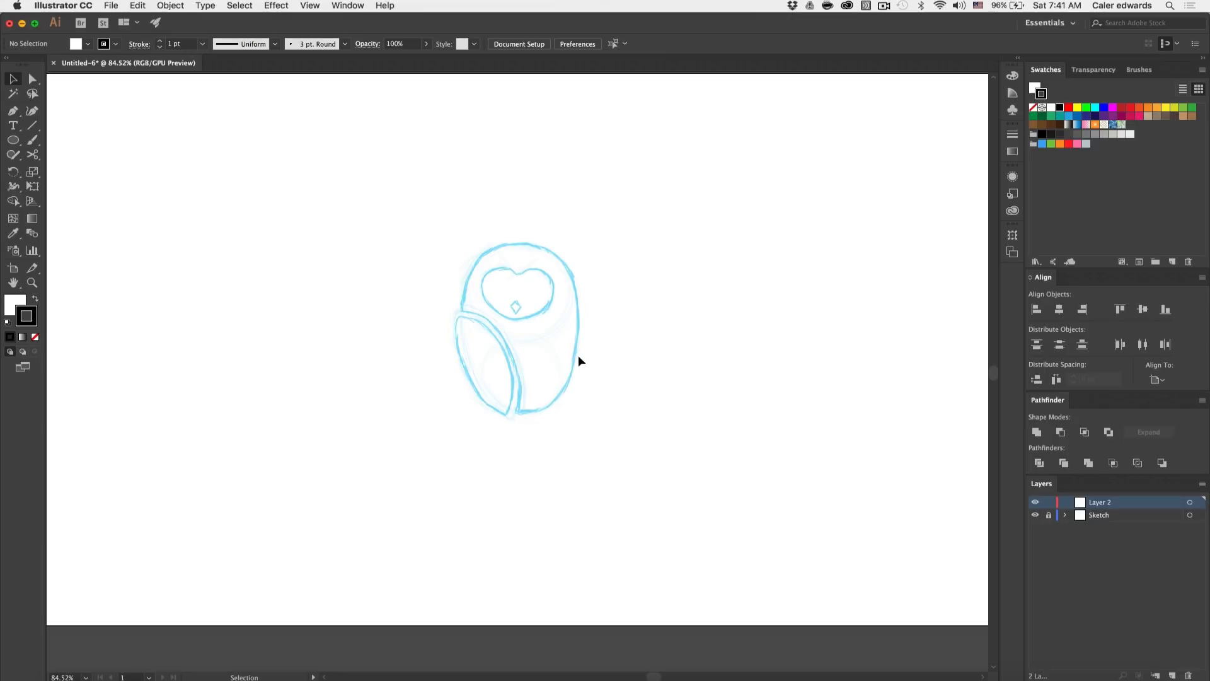
# Step: Switch to Illustrator with the imported owl sketch, set the fill to none and make the black stroke active
pyautogui.click(18, 312)
pyautogui.click(35, 337)
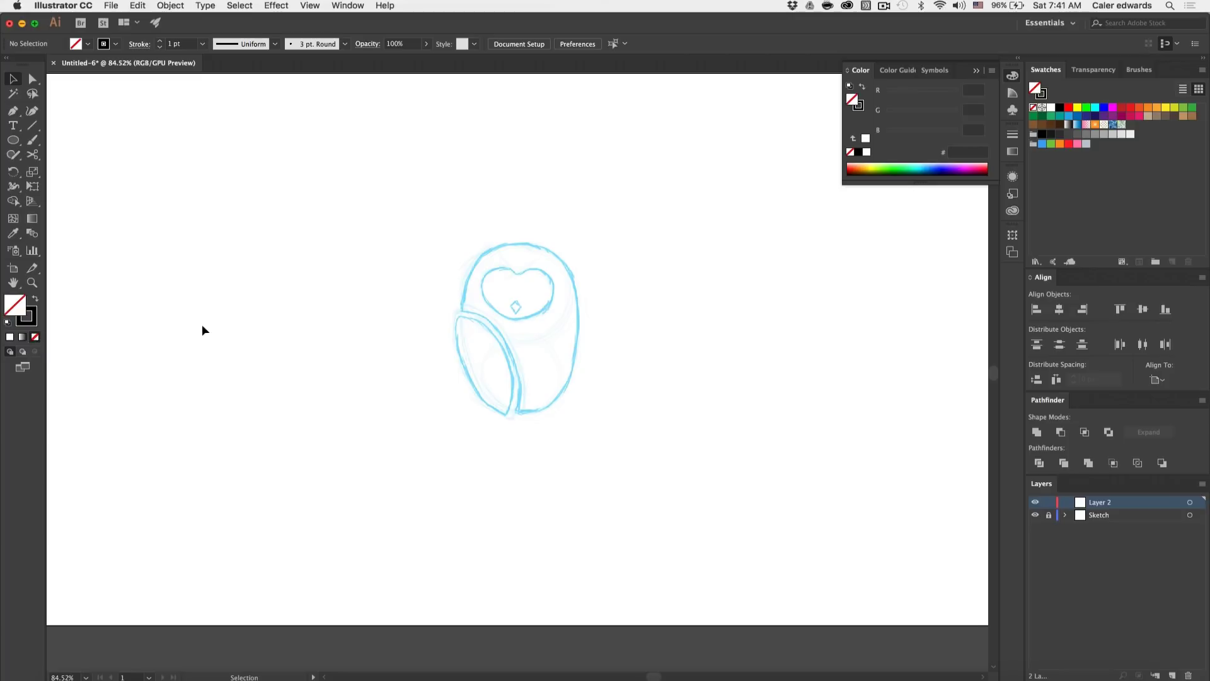
pyautogui.click(35, 319)
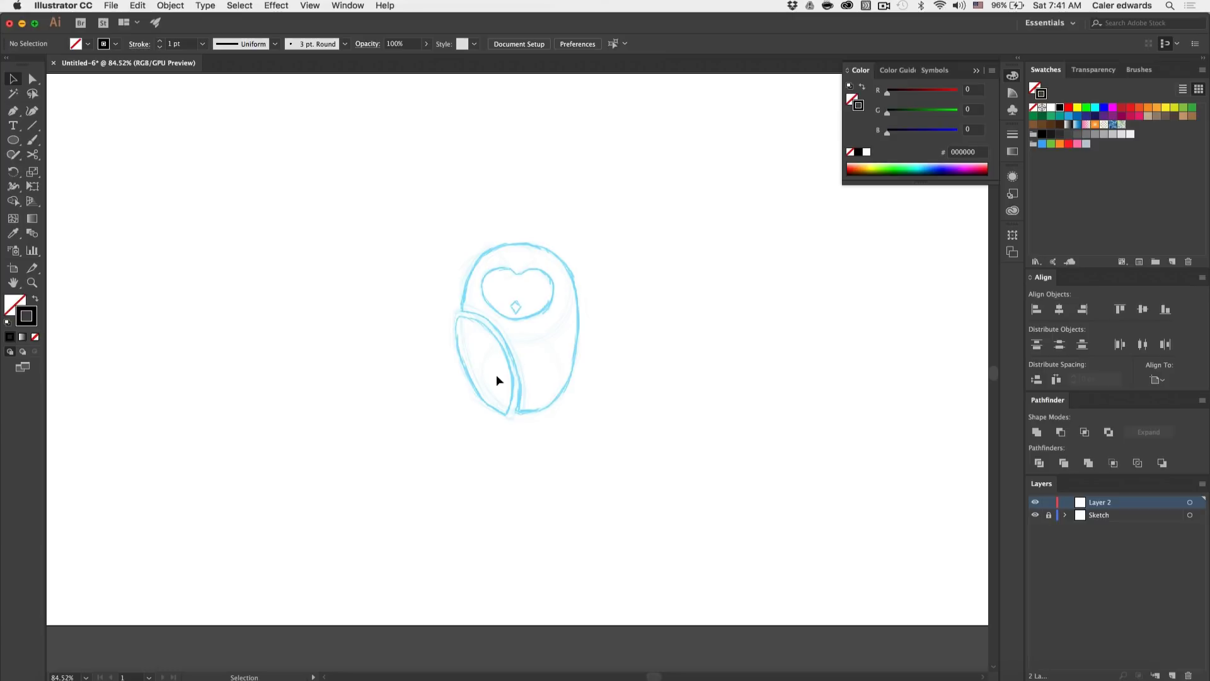
# Step: Show the rulers and place a vertical guide through the center of the owl sketch
pyautogui.press('p')
pyautogui.scroll(1, 552, 261)
pyautogui.scroll(5, 553, 261)
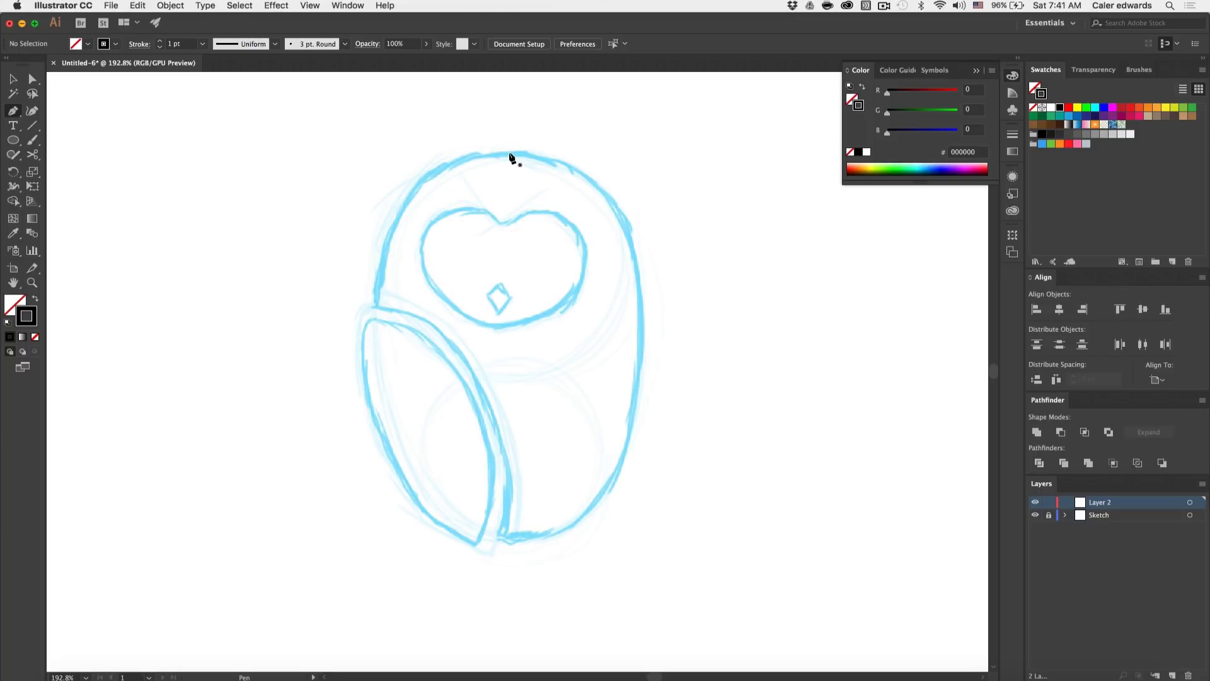
pyautogui.press('super+r')
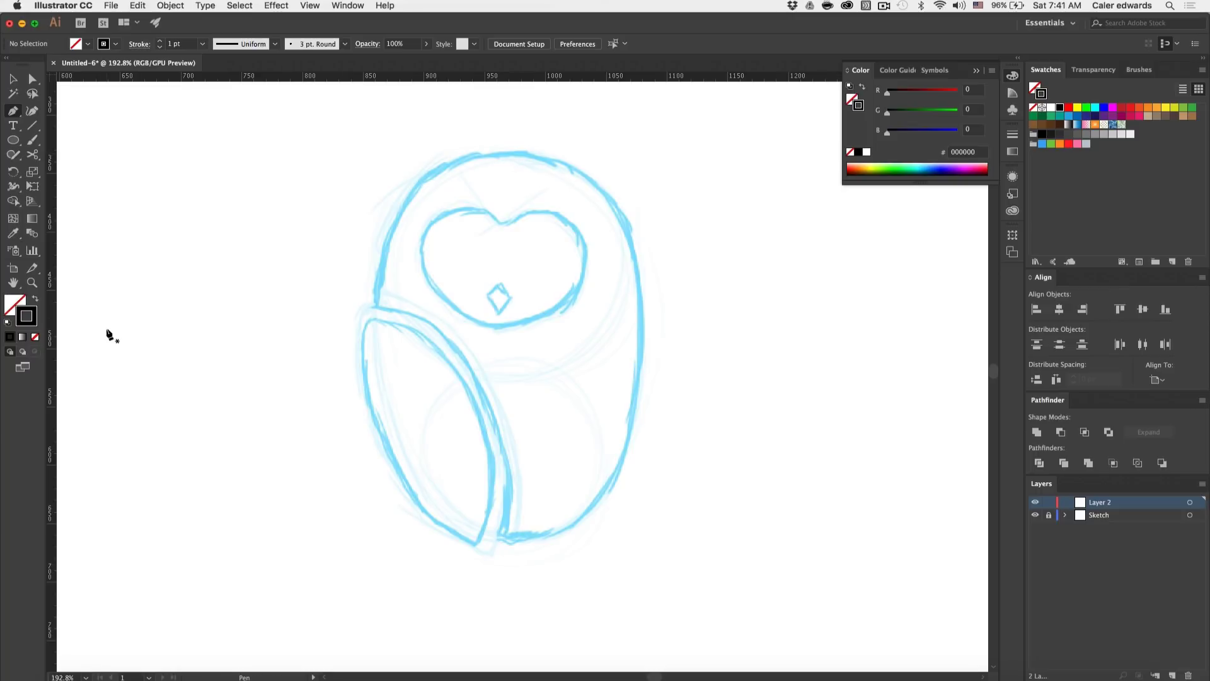
pyautogui.moveTo(52, 340); pyautogui.dragTo(505, 329)
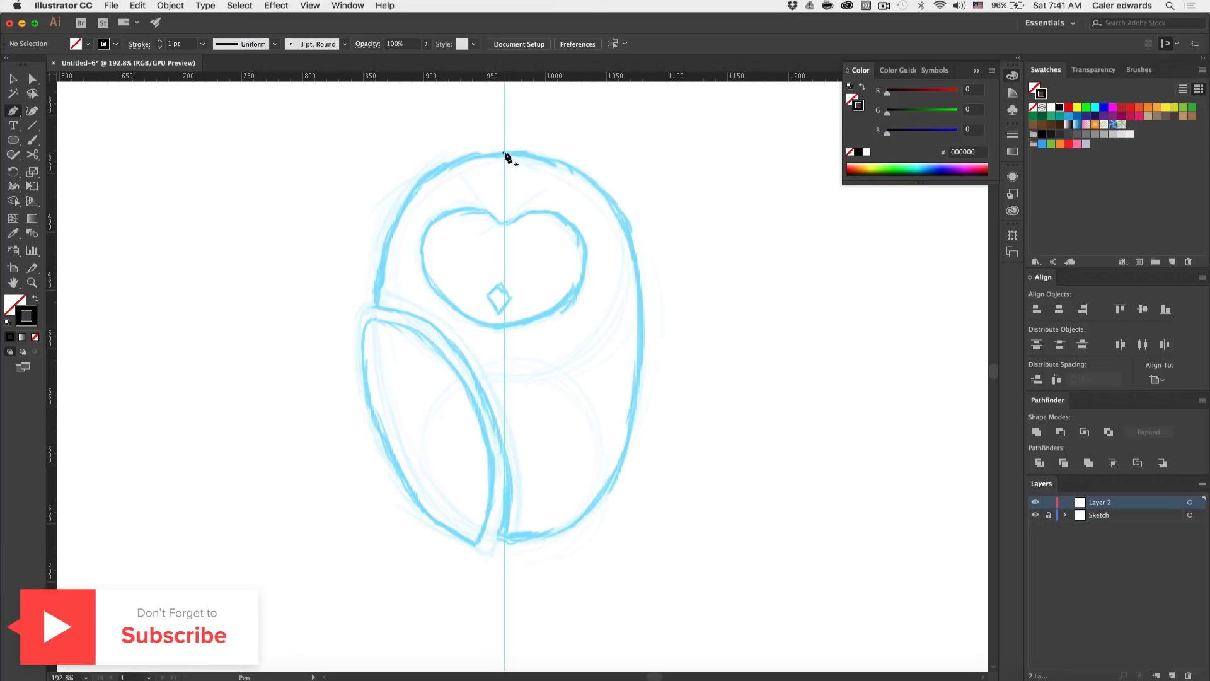
# Step: Trace the right half of the owl's body with the Pen tool as a closed path along the guide, and fill it solid black without a stroke
pyautogui.moveTo(505, 151); pyautogui.dragTo(584, 152)
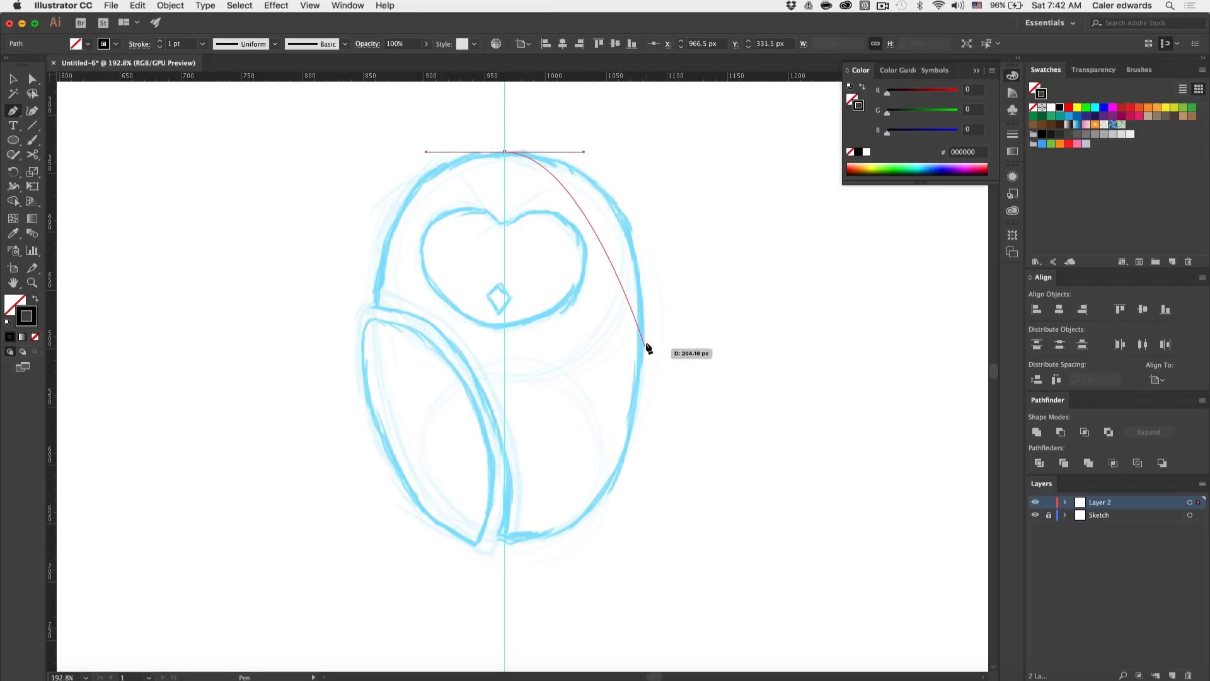
pyautogui.moveTo(645, 323); pyautogui.dragTo(632, 451)
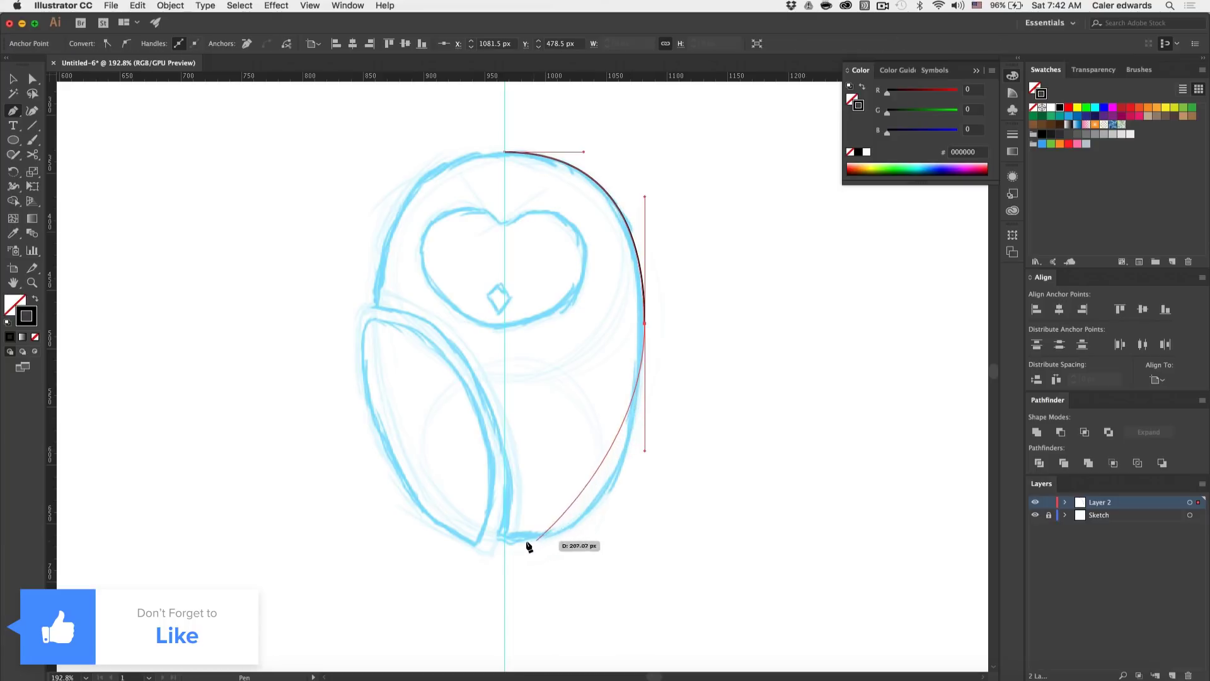
pyautogui.moveTo(504, 543); pyautogui.dragTo(404, 563)
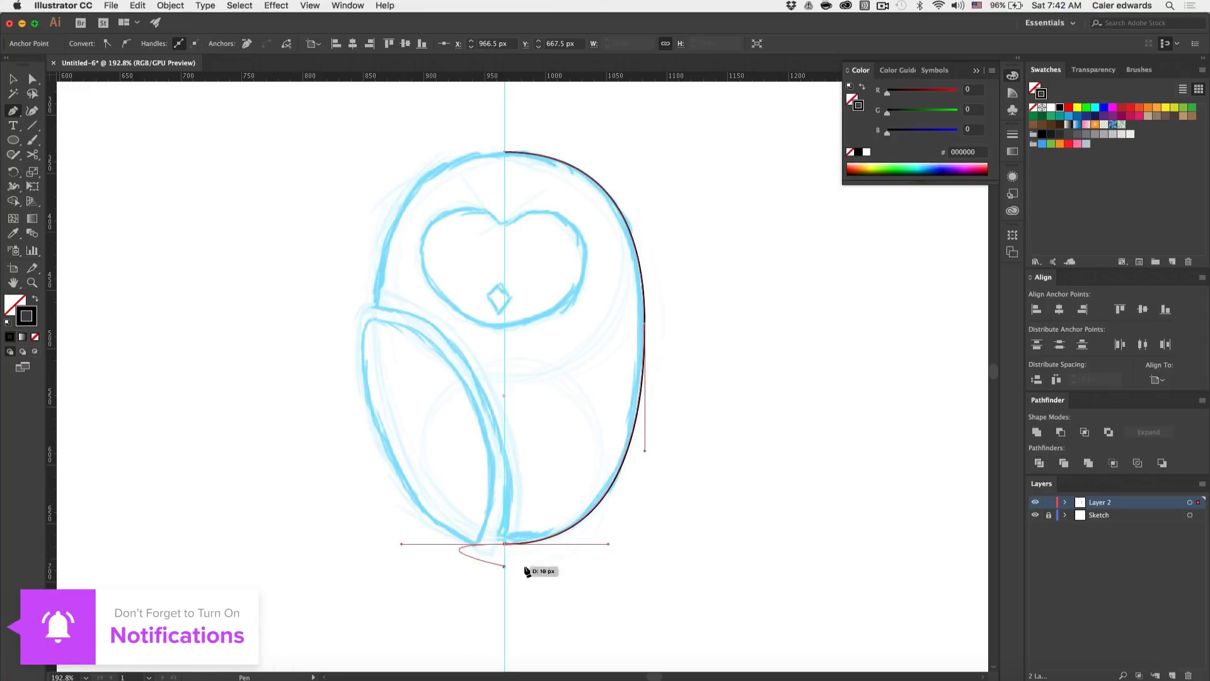
pyautogui.click(505, 545)
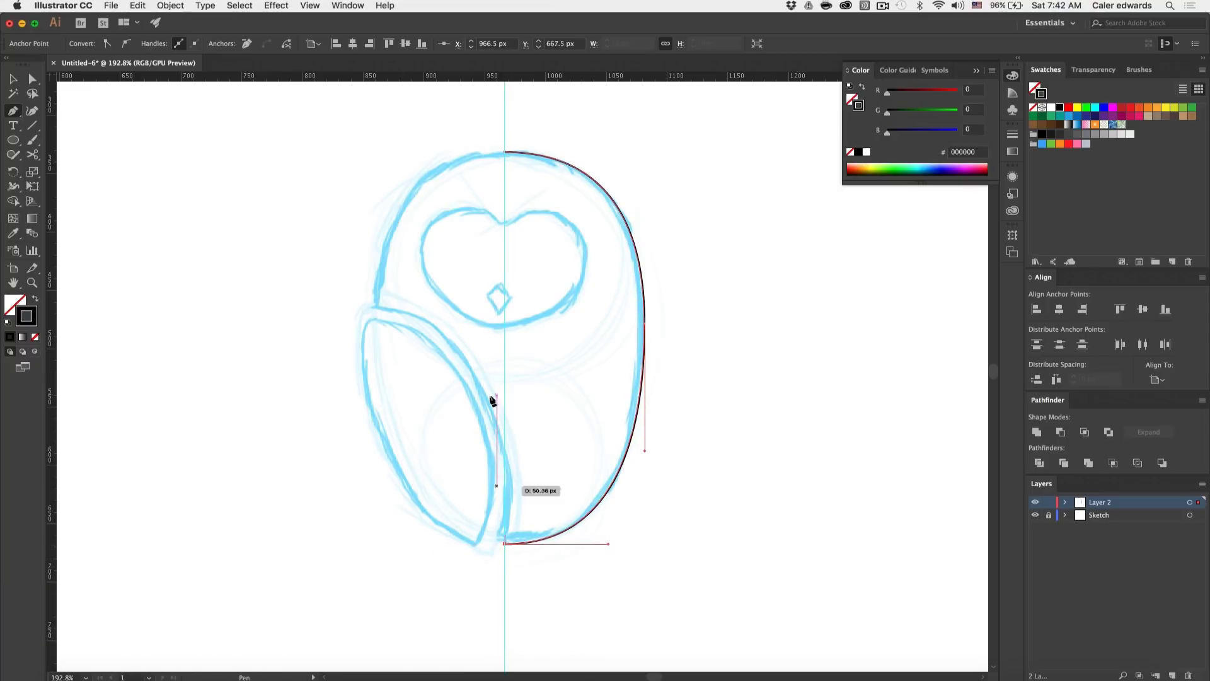
pyautogui.click(505, 153)
pyautogui.press('v')
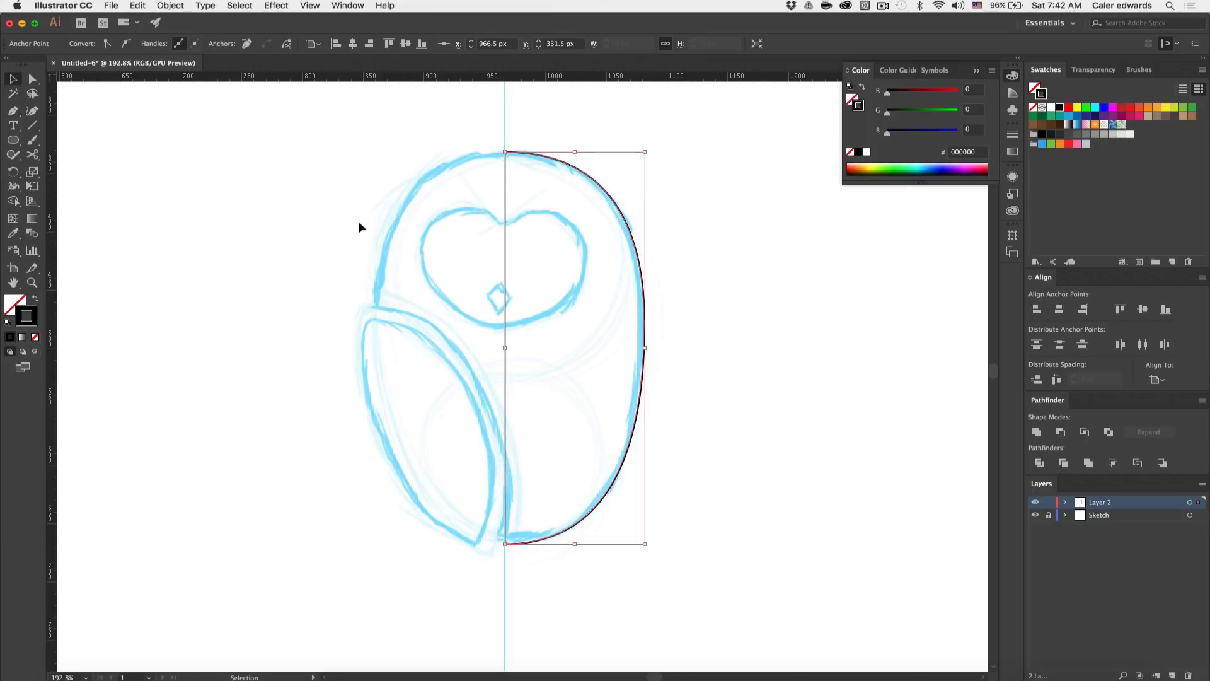
pyautogui.click(33, 303)
pyautogui.click(208, 316)
# Step: Duplicate the black half-body to the left of the guide and reflect the copy across the vertical axis
pyautogui.scroll(-2, 208, 316)
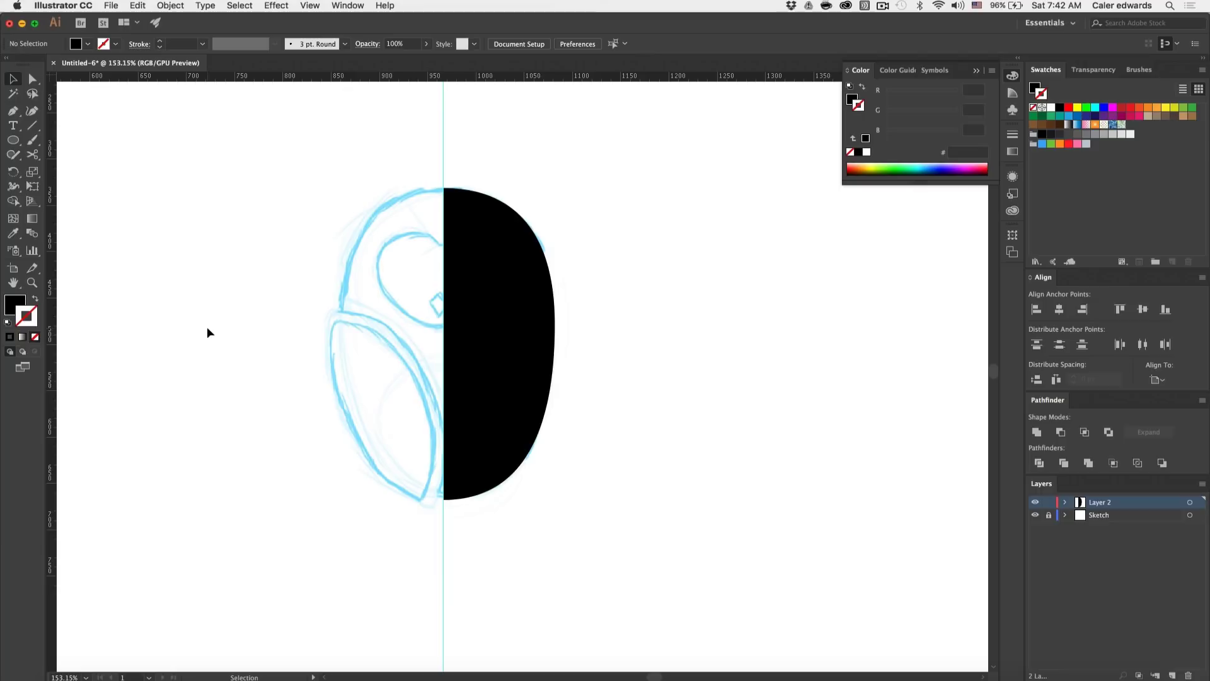
pyautogui.click(459, 326)
pyautogui.moveTo(473, 327); pyautogui.dragTo(328, 302)
pyautogui.click(170, 5)
pyautogui.moveTo(252, 20)
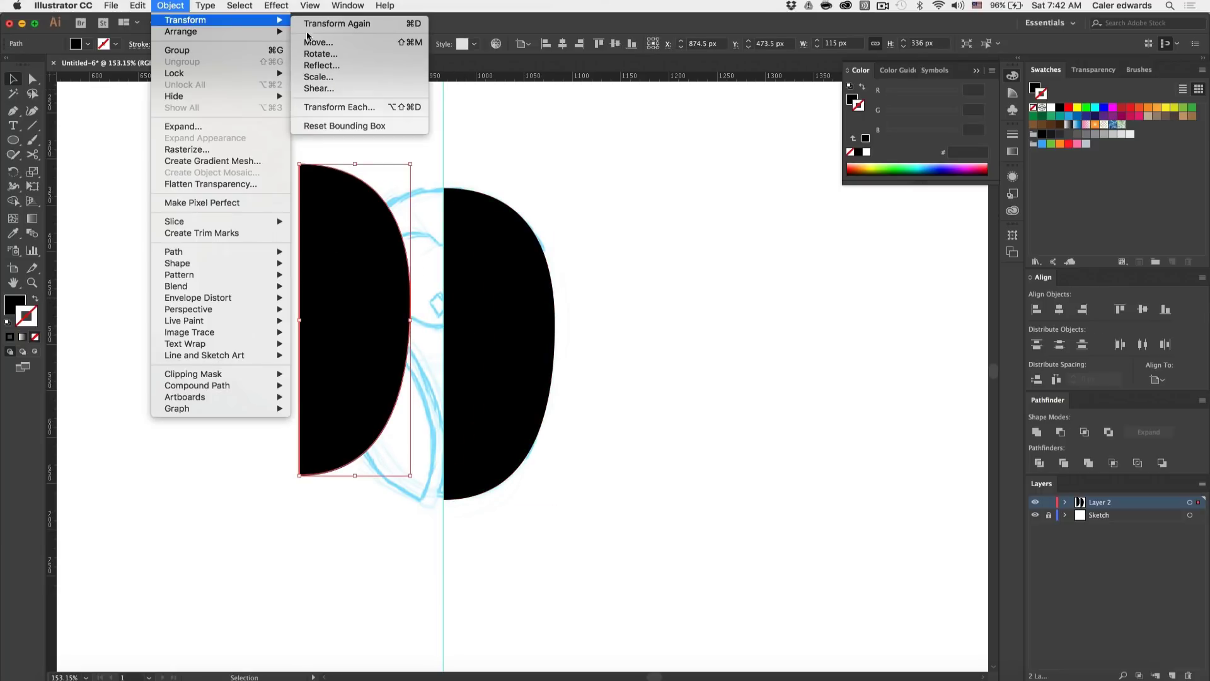
pyautogui.click(322, 65)
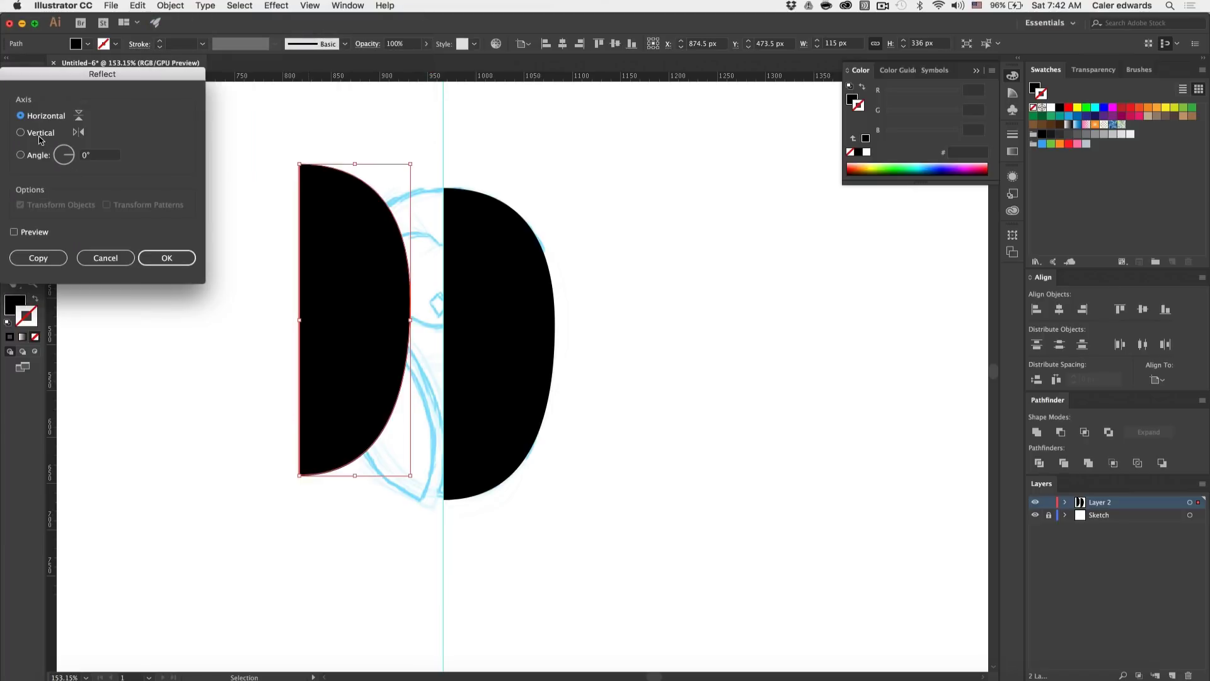
pyautogui.click(39, 136)
pyautogui.click(148, 256)
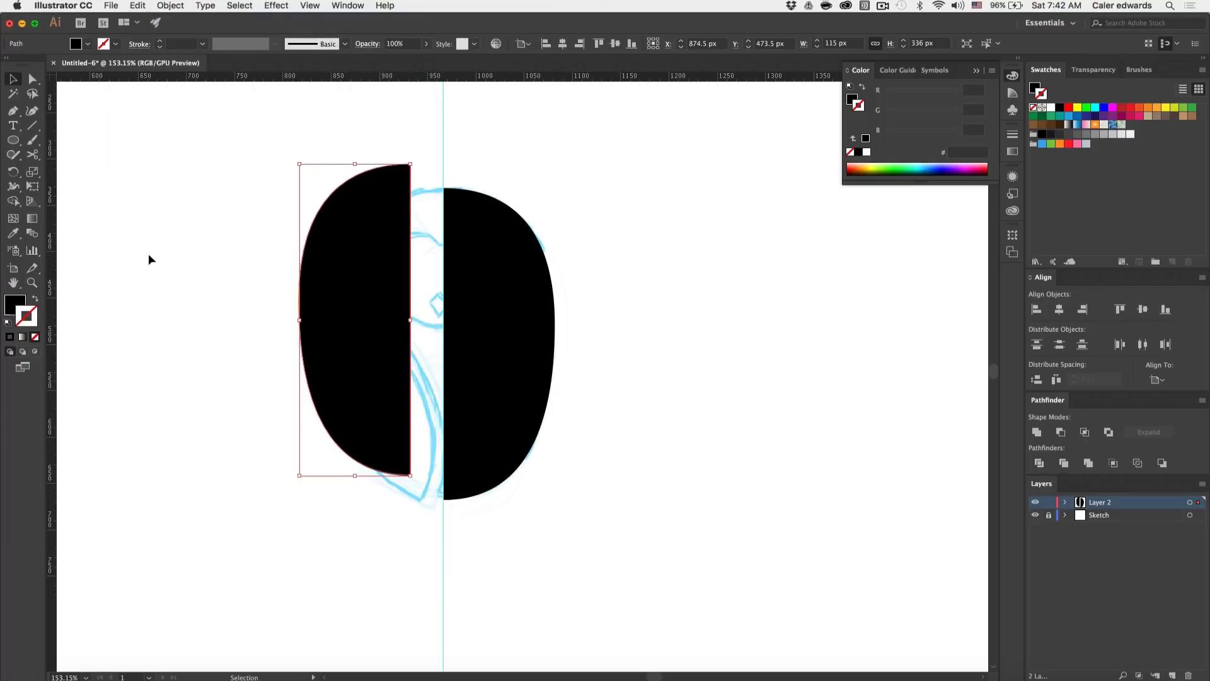
# Step: Move the reflected left body half against the right half along the guide, and place both halves beside the sketch
pyautogui.moveTo(344, 252); pyautogui.dragTo(378, 279)
pyautogui.keyDown('shift'); pyautogui.click(484, 329); pyautogui.keyUp('shift')
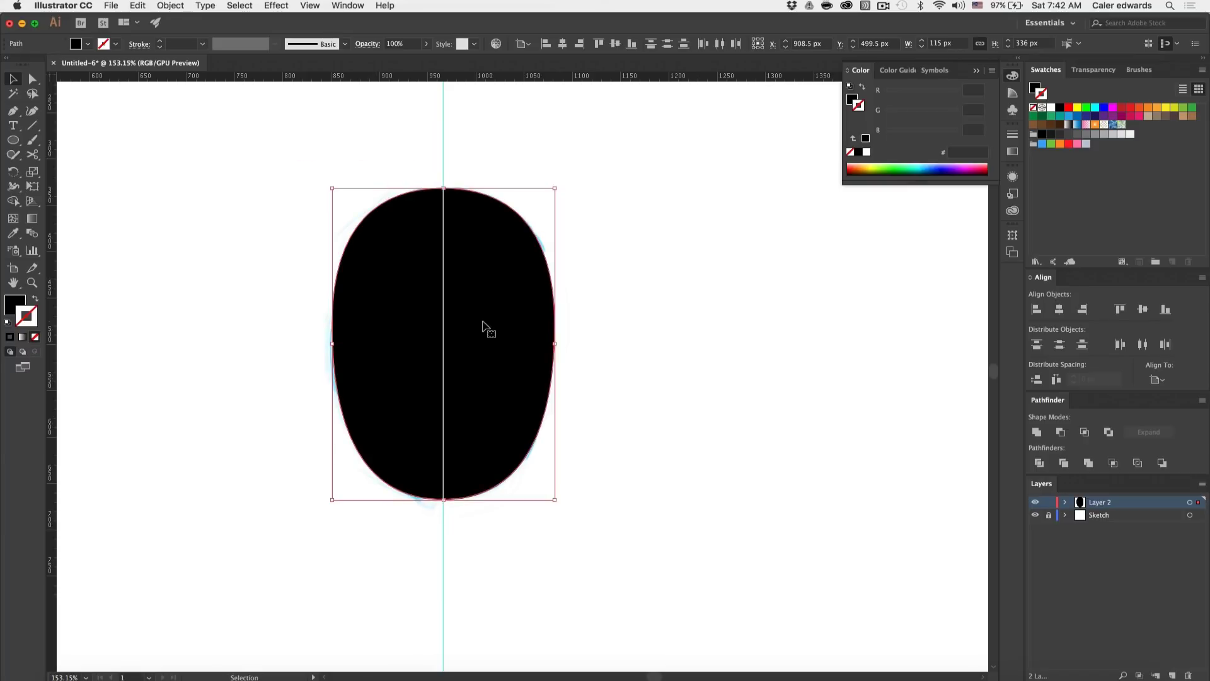
pyautogui.moveTo(483, 330); pyautogui.dragTo(710, 330)
pyautogui.click(813, 349)
# Step: Fit the left body half flush against the straight edge of the right half so no gap remains at the seam
pyautogui.scroll(5, 717, 229)
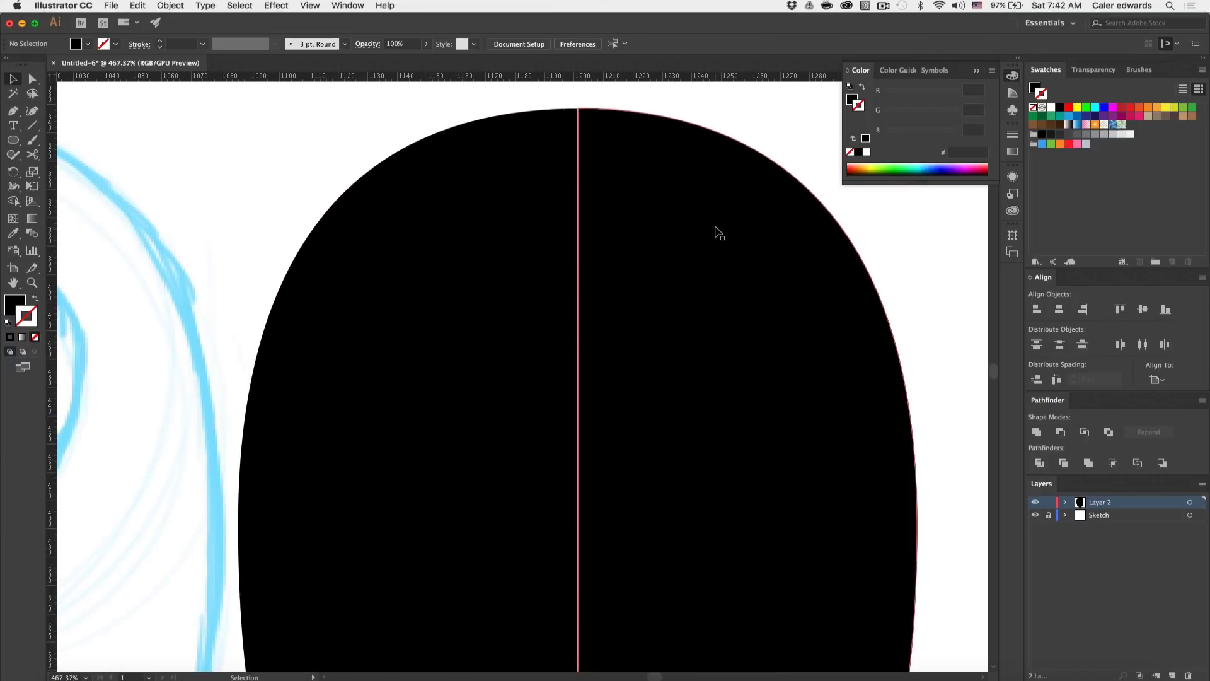
pyautogui.moveTo(528, 202); pyautogui.dragTo(549, 170)
pyautogui.scroll(2, 649, 194)
pyautogui.scroll(3, 650, 194)
pyautogui.hscroll(-3, 644, 190)
pyautogui.scroll(3, 644, 189)
pyautogui.click(565, 171)
pyautogui.scroll(-5, 571, 175)
# Step: Center-align the two body halves vertically, set alignment relative to the selection, and unite them into a single shape
pyautogui.keyDown('shift'); pyautogui.click(594, 289); pyautogui.keyUp('shift')
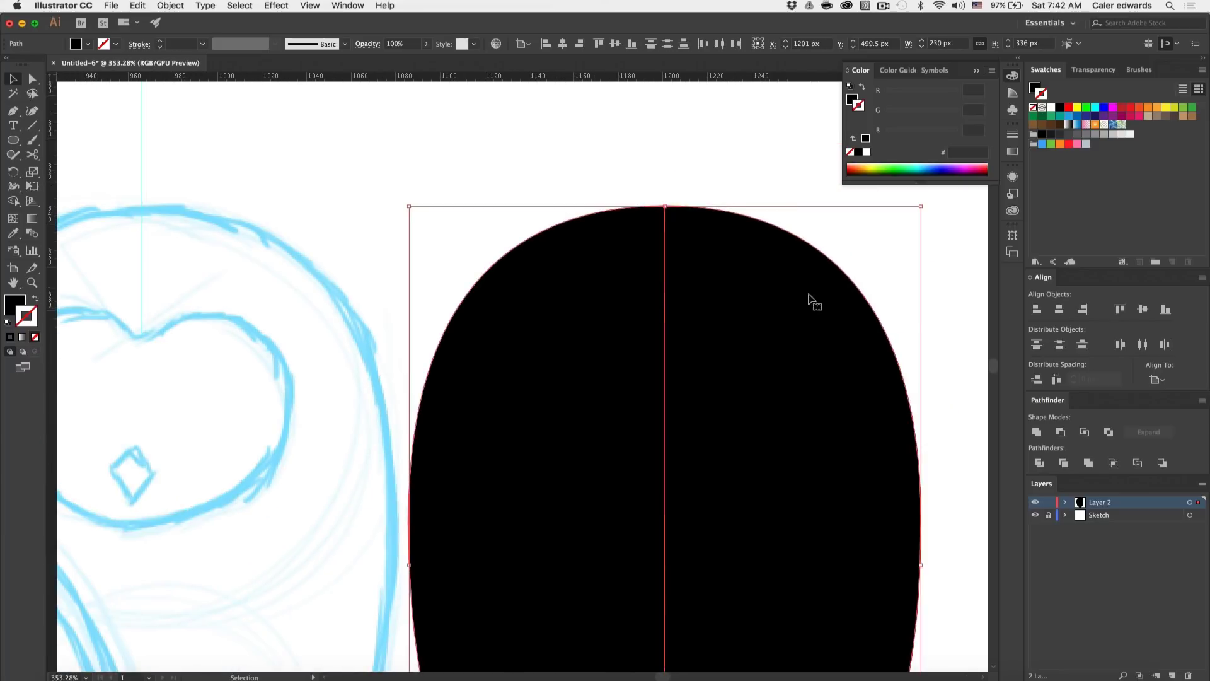
pyautogui.click(1137, 310)
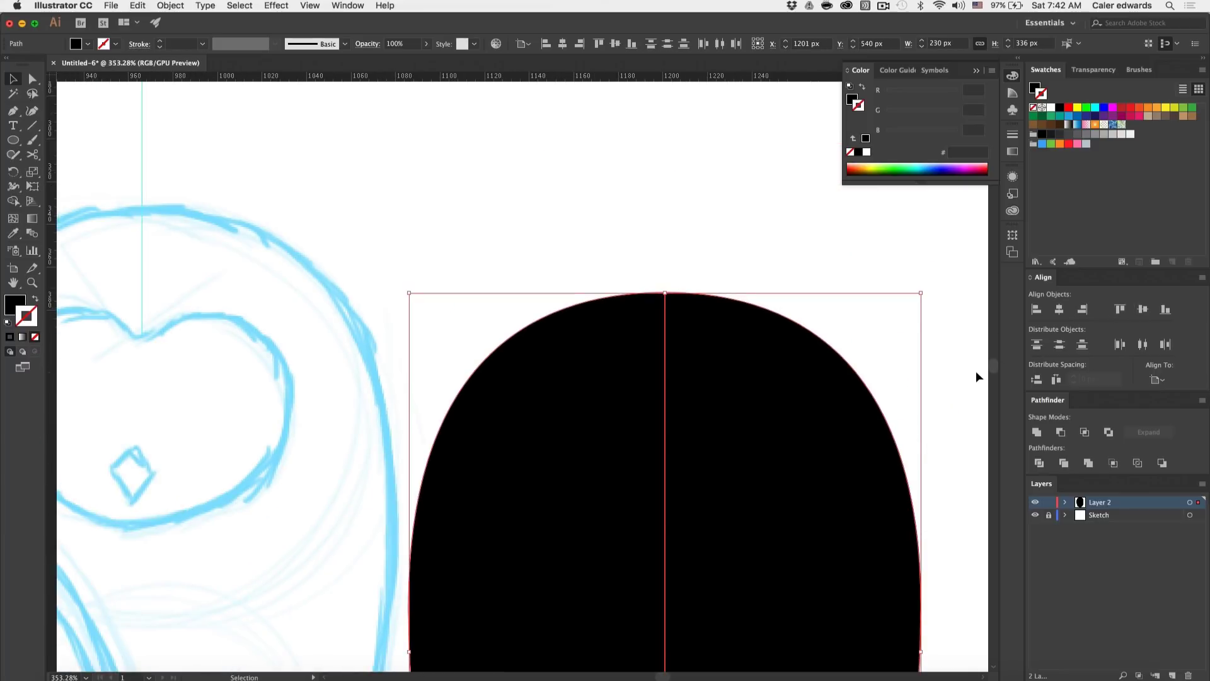
pyautogui.click(1158, 378)
pyautogui.click(1110, 396)
pyautogui.click(1037, 432)
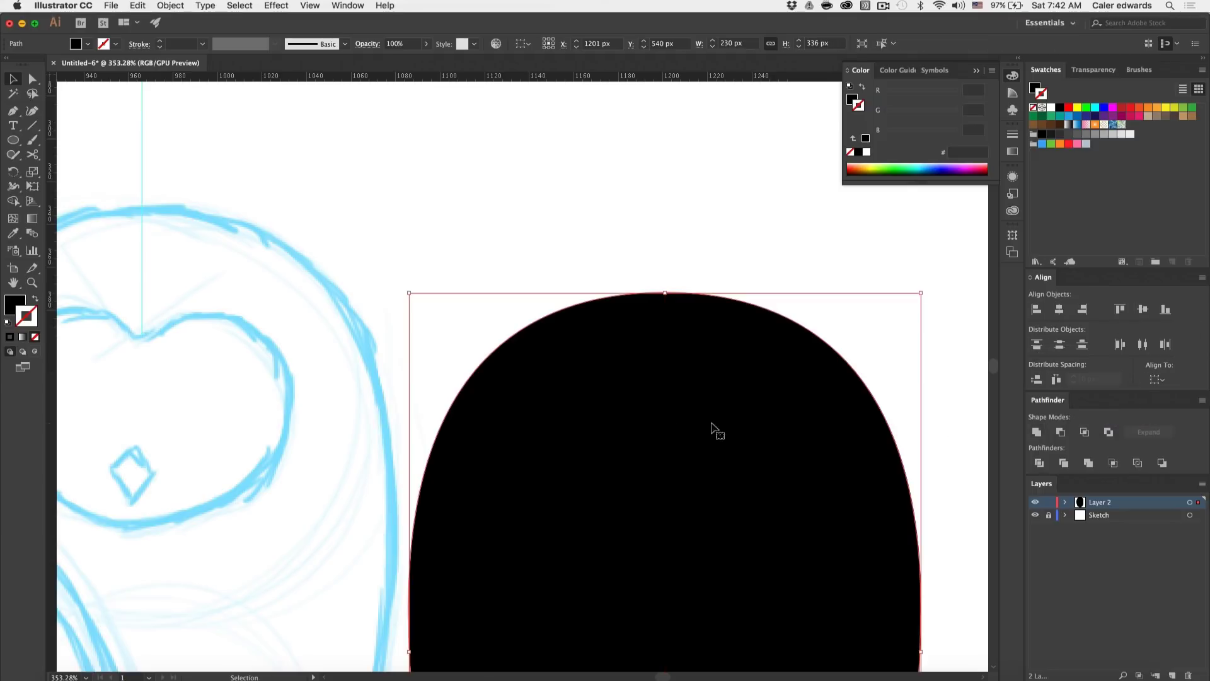
# Step: Give the united body shape a 1 pt black outline with no fill, and place it clear of the sketch on its right
pyautogui.moveTo(606, 409); pyautogui.dragTo(429, 215)
pyautogui.scroll(-3, 451, 233)
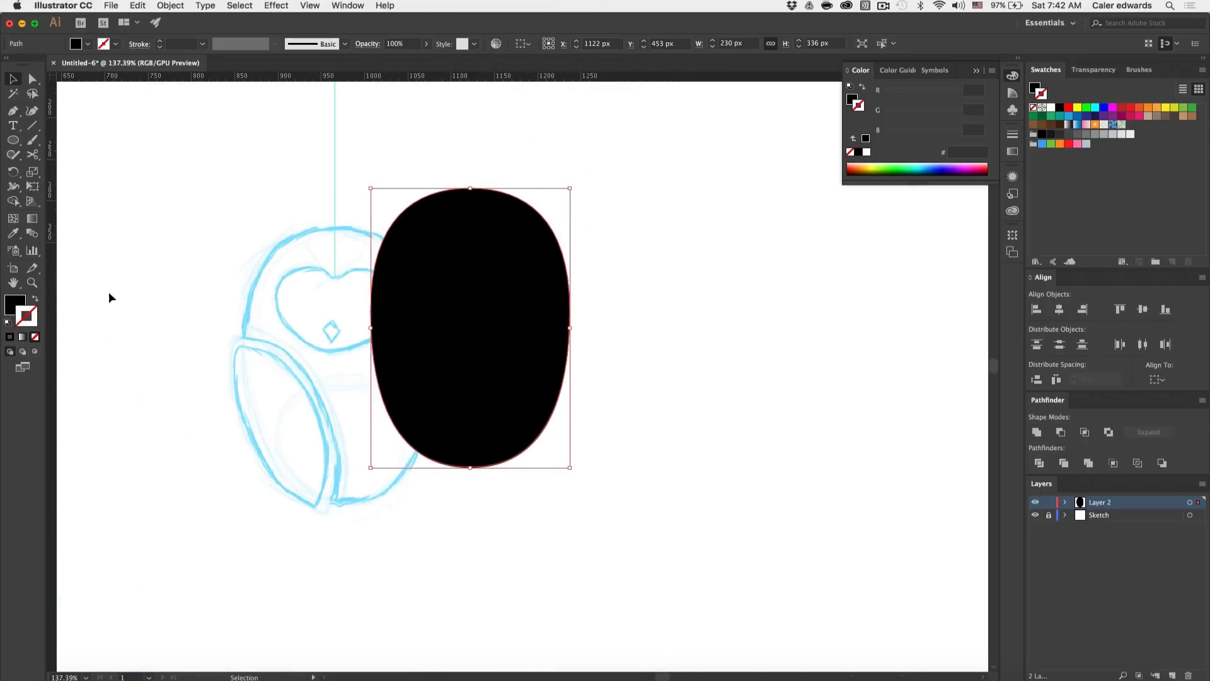
pyautogui.click(35, 299)
pyautogui.click(150, 199)
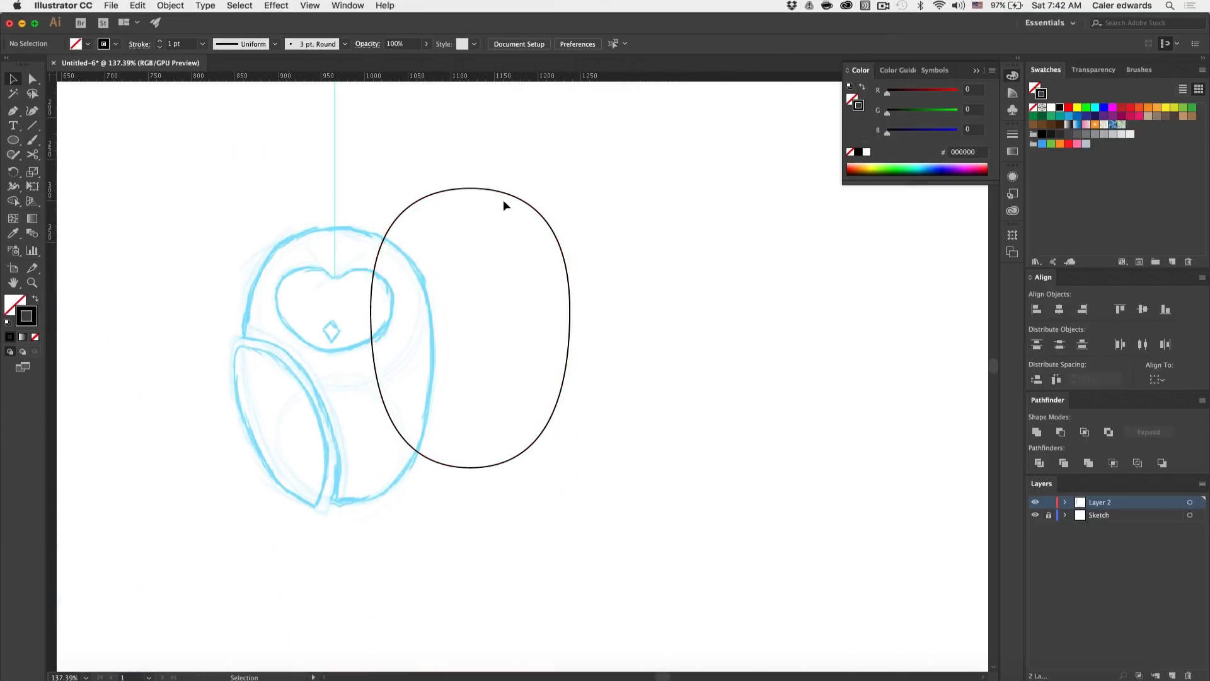
pyautogui.moveTo(536, 196); pyautogui.dragTo(680, 170)
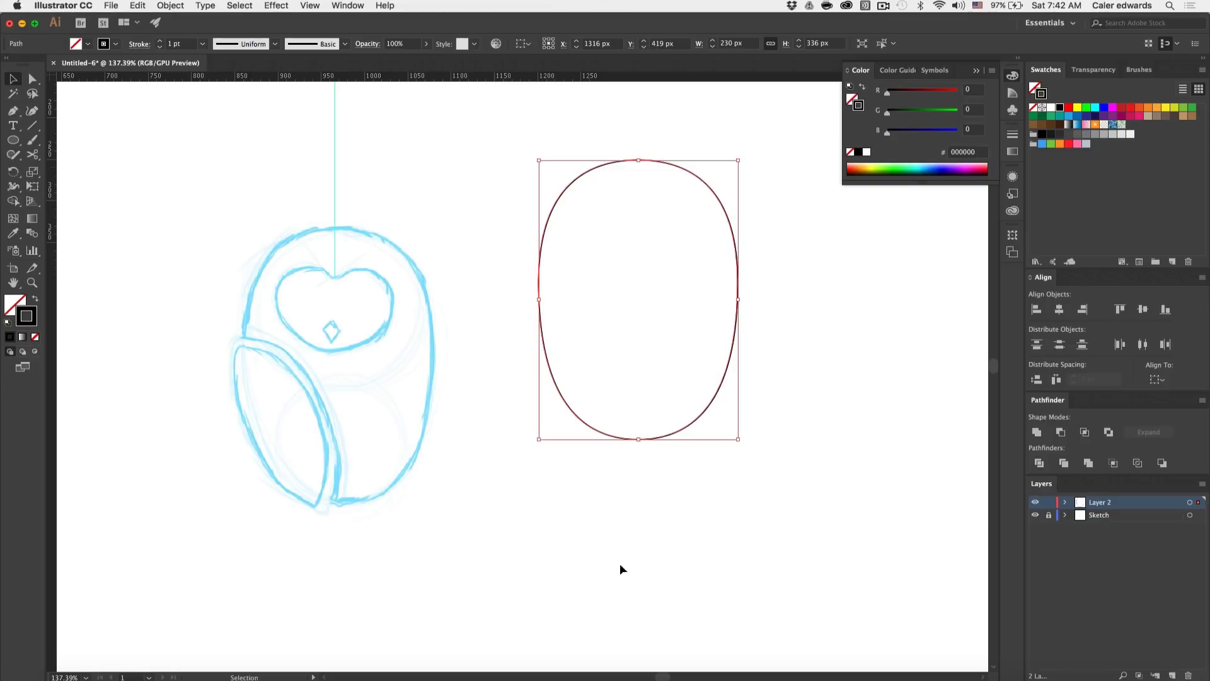
pyautogui.click(539, 501)
# Step: Trace the left half of the owl's heart-shaped face with the Pen tool as a closed path along the center guide
pyautogui.hscroll(-3, 539, 501)
pyautogui.hscroll(-2, 539, 503)
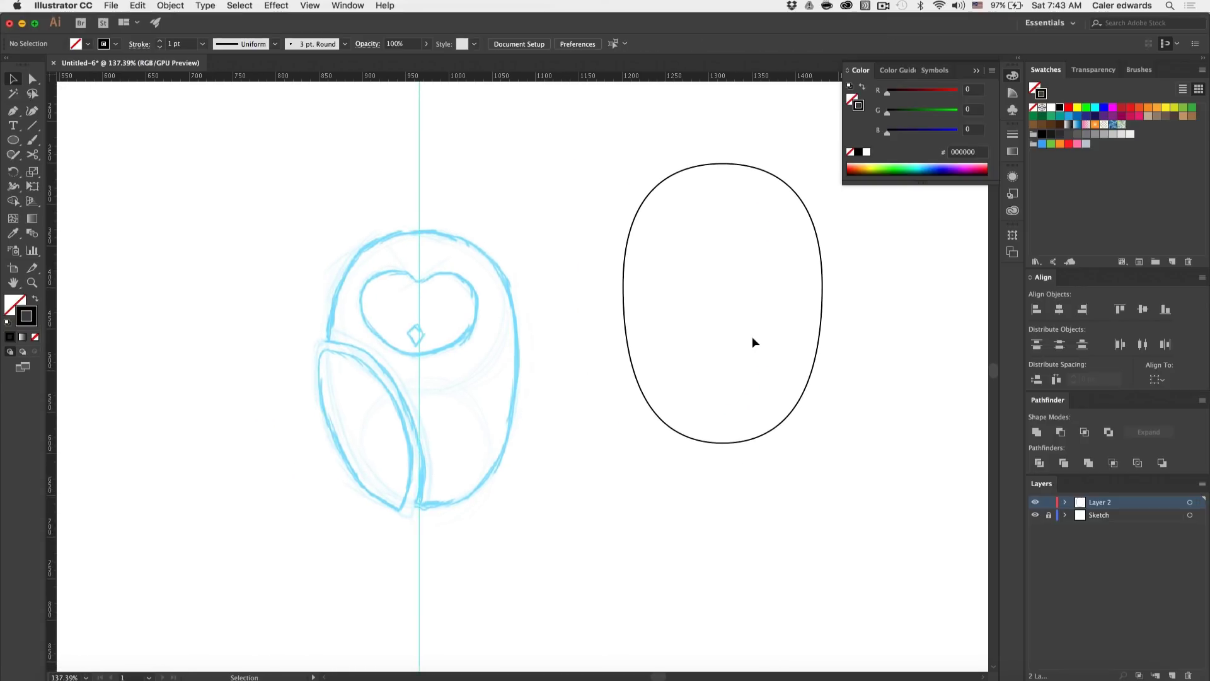
pyautogui.scroll(4, 391, 392)
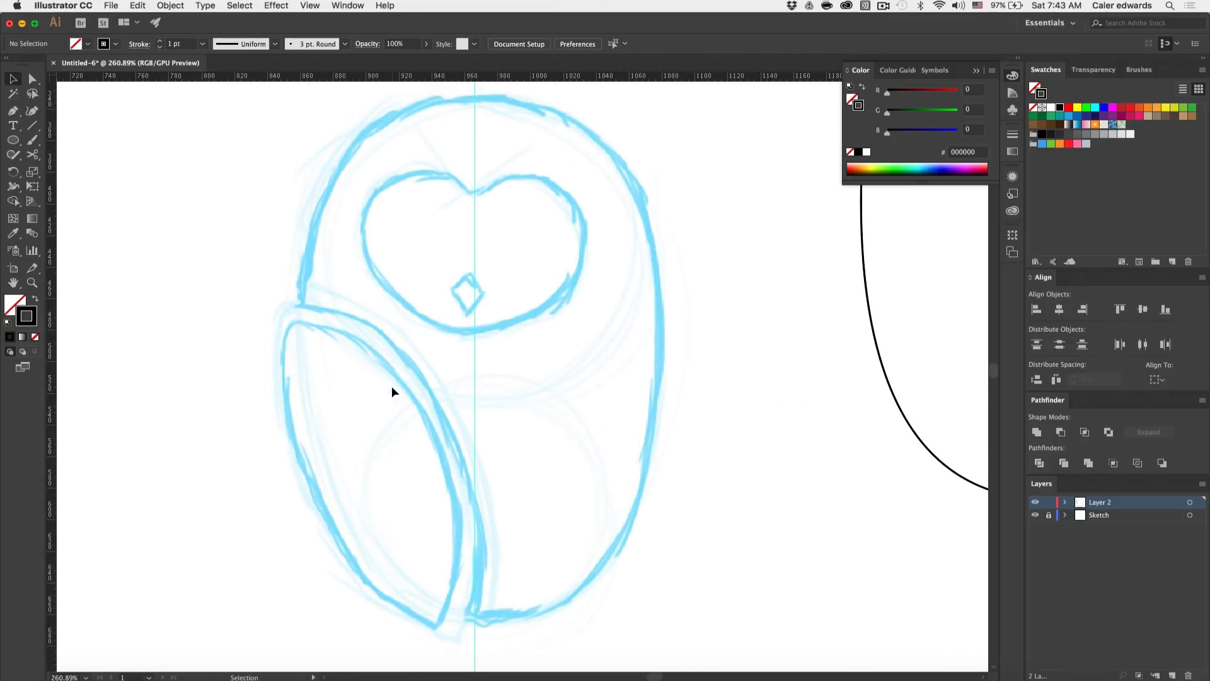
pyautogui.press('p')
pyautogui.scroll(4, 505, 226)
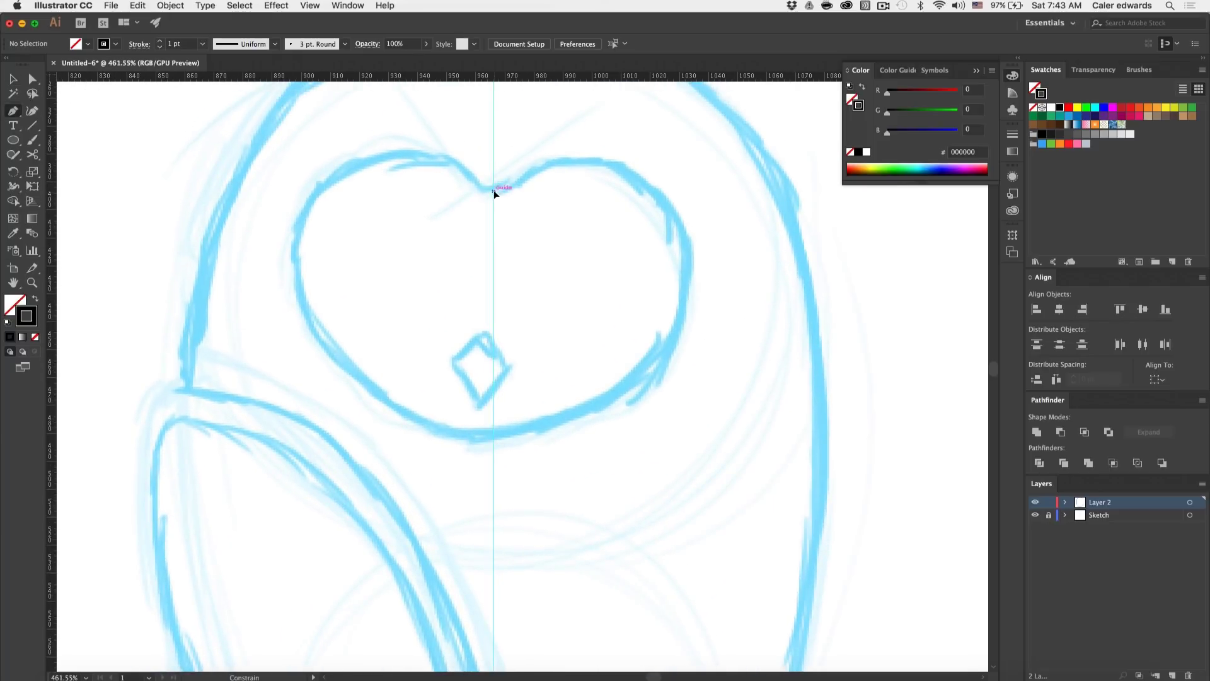
pyautogui.moveTo(494, 190); pyautogui.dragTo(467, 195)
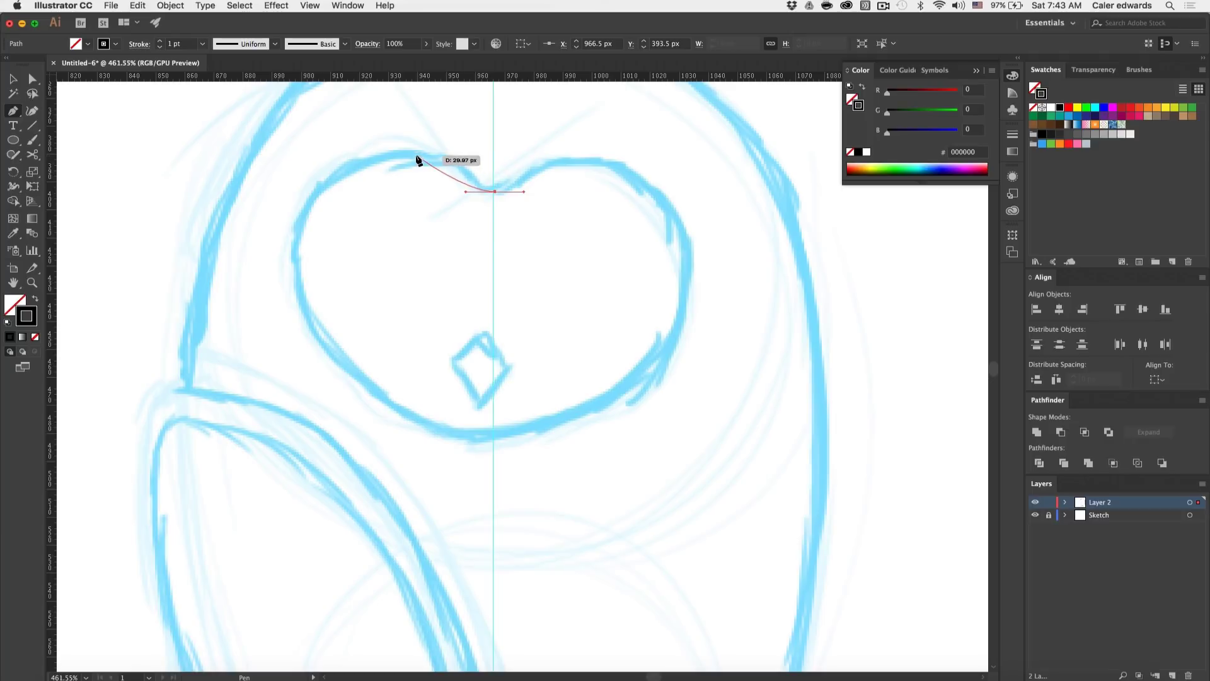
pyautogui.moveTo(395, 155); pyautogui.dragTo(317, 161)
pyautogui.moveTo(294, 259); pyautogui.dragTo(294, 306)
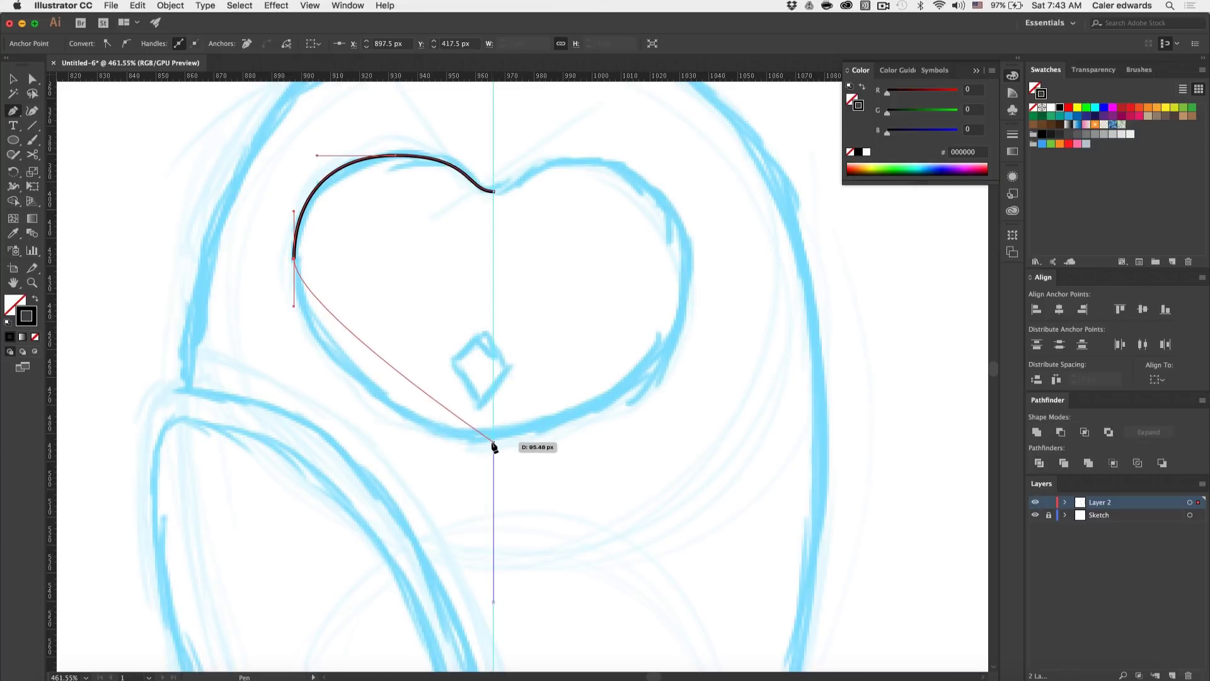
pyautogui.moveTo(495, 443); pyautogui.dragTo(629, 443)
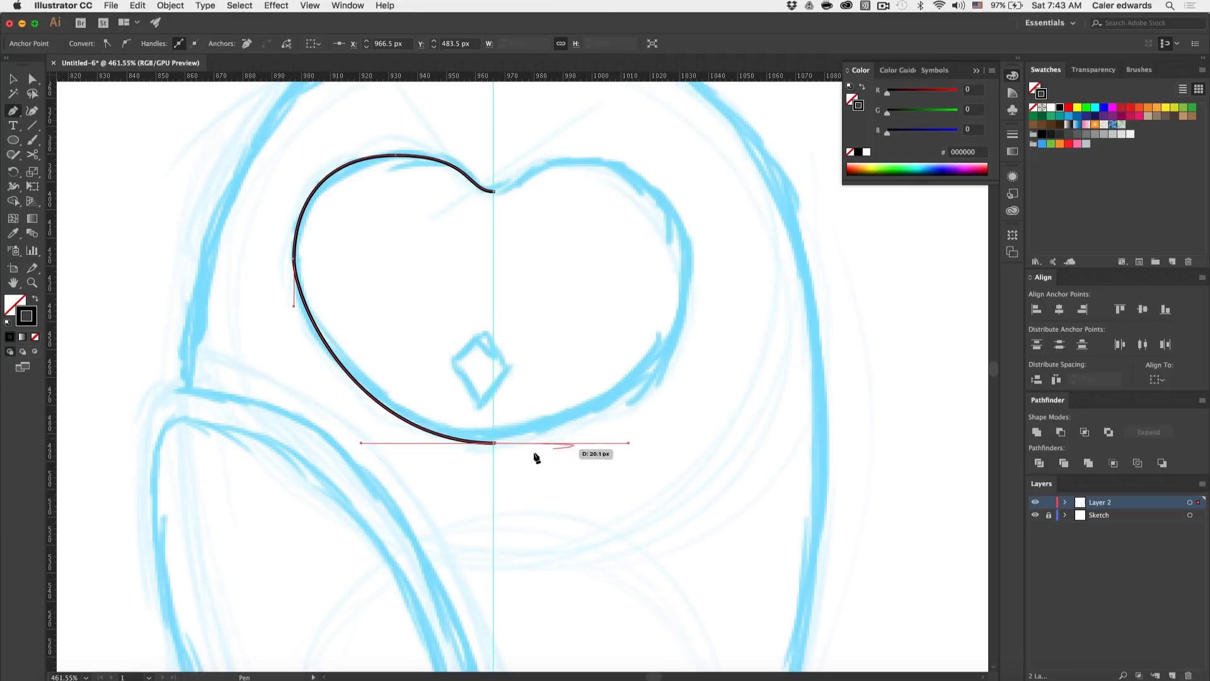
pyautogui.click(494, 443)
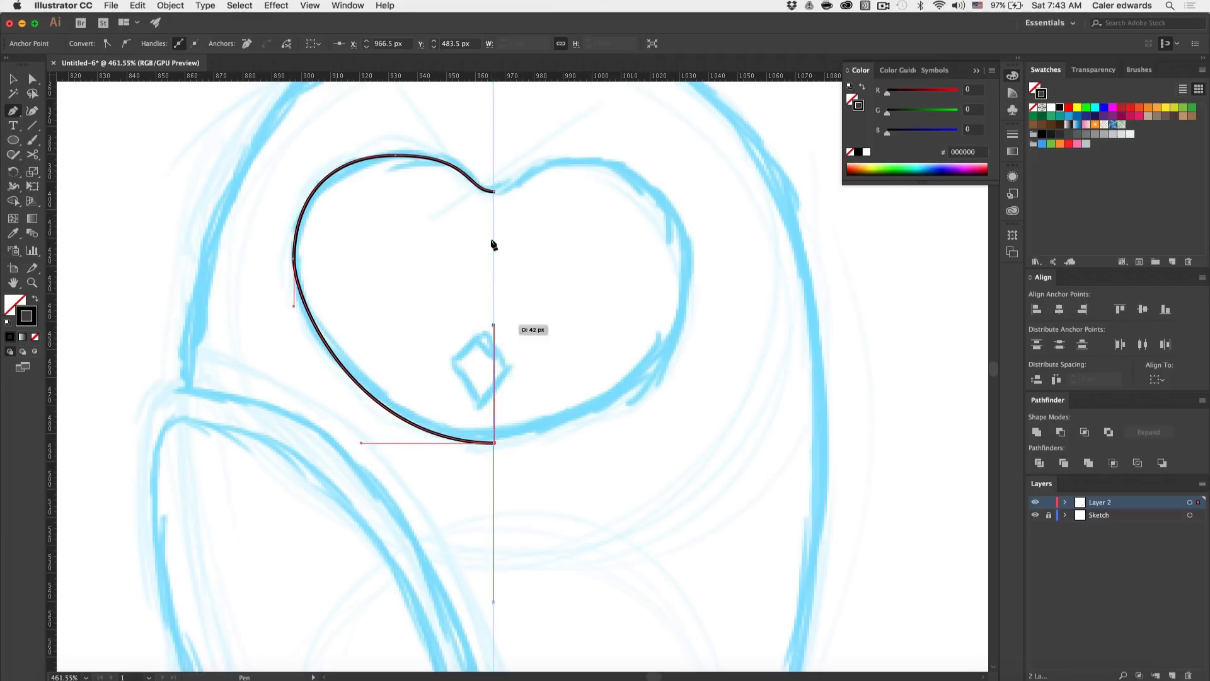
pyautogui.click(494, 191)
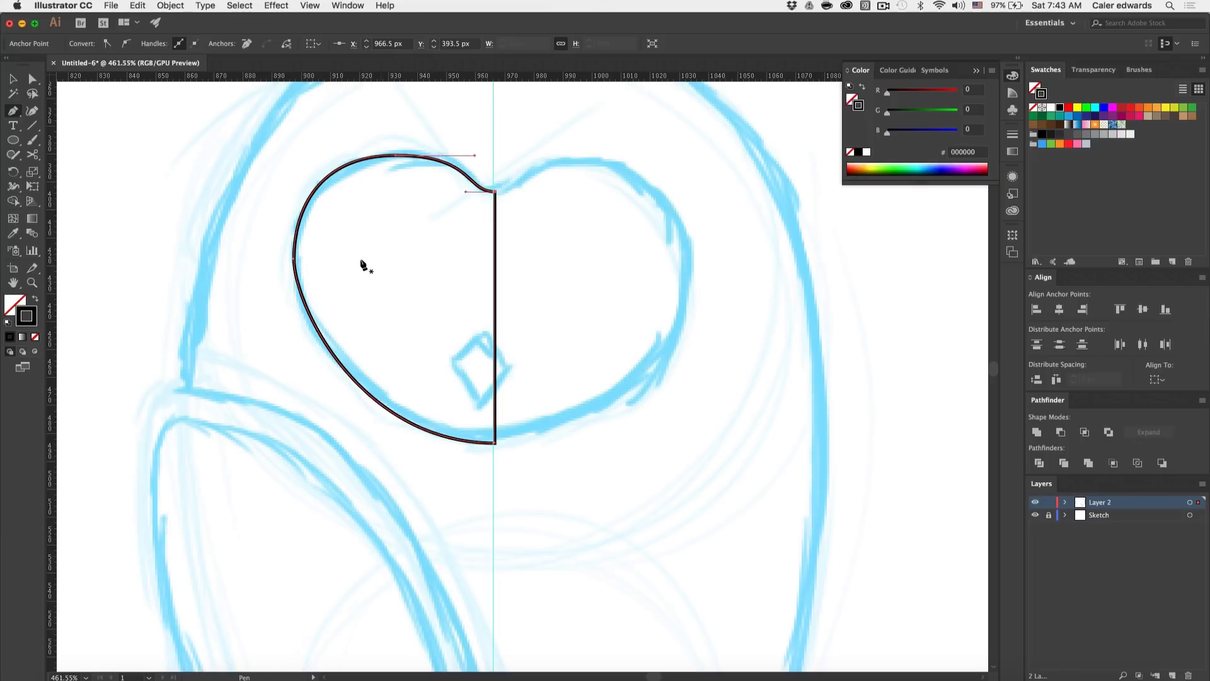
# Step: Refine the half-face curve by lengthening the lower direction handle at its left edge and the handle at its bottom point
pyautogui.press('v')
pyautogui.press('a')
pyautogui.click(295, 259)
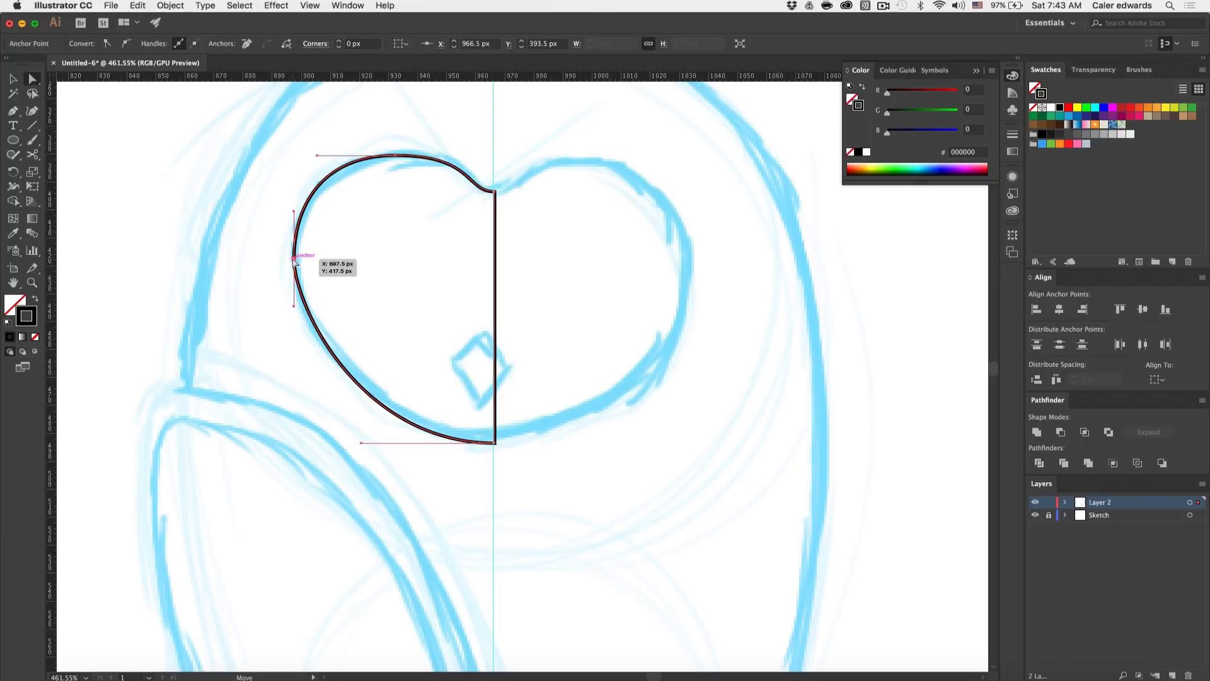
pyautogui.moveTo(292, 305)
pyautogui.mouseDown()
pyautogui.moveTo(294, 338)
pyautogui.moveTo(294, 324)
pyautogui.mouseUp()
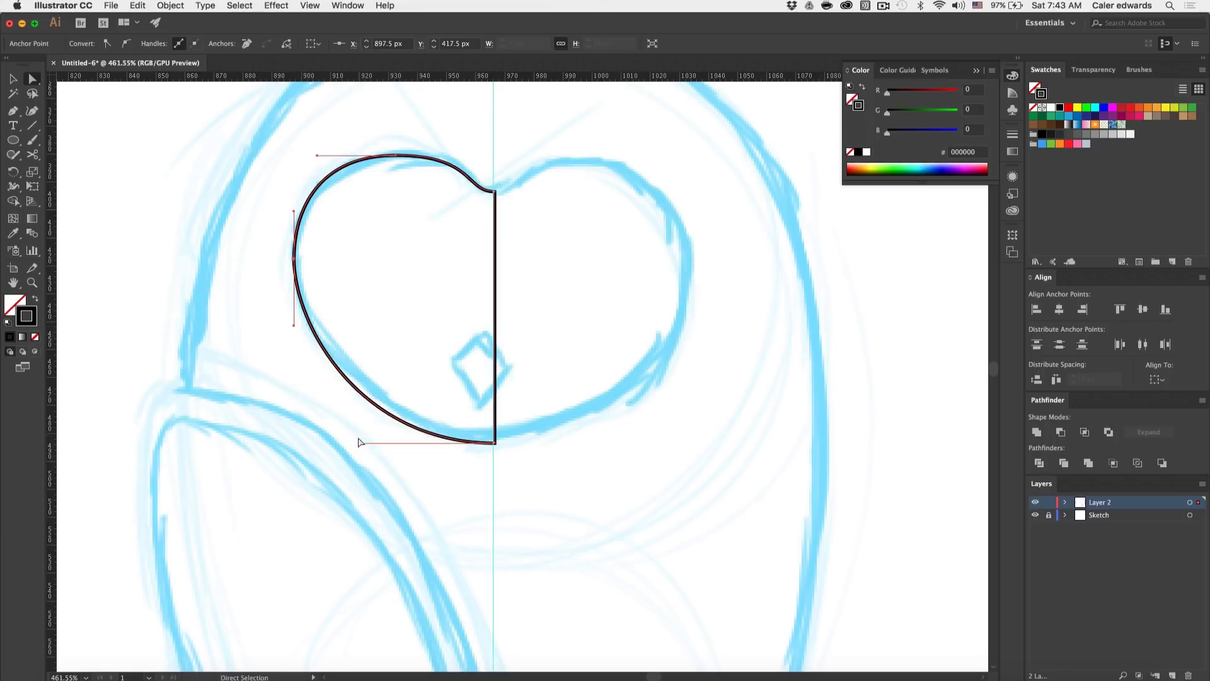
pyautogui.moveTo(361, 443); pyautogui.dragTo(353, 443)
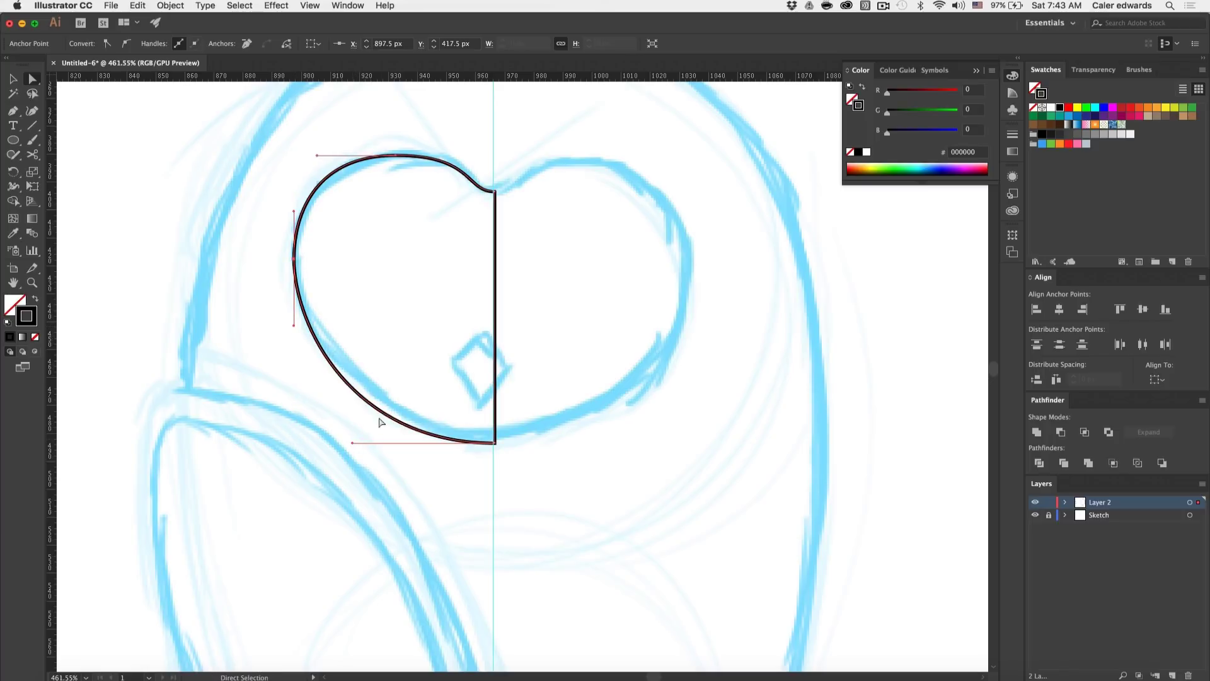
pyautogui.click(451, 334)
pyautogui.scroll(-3, 452, 335)
pyautogui.scroll(3, 451, 335)
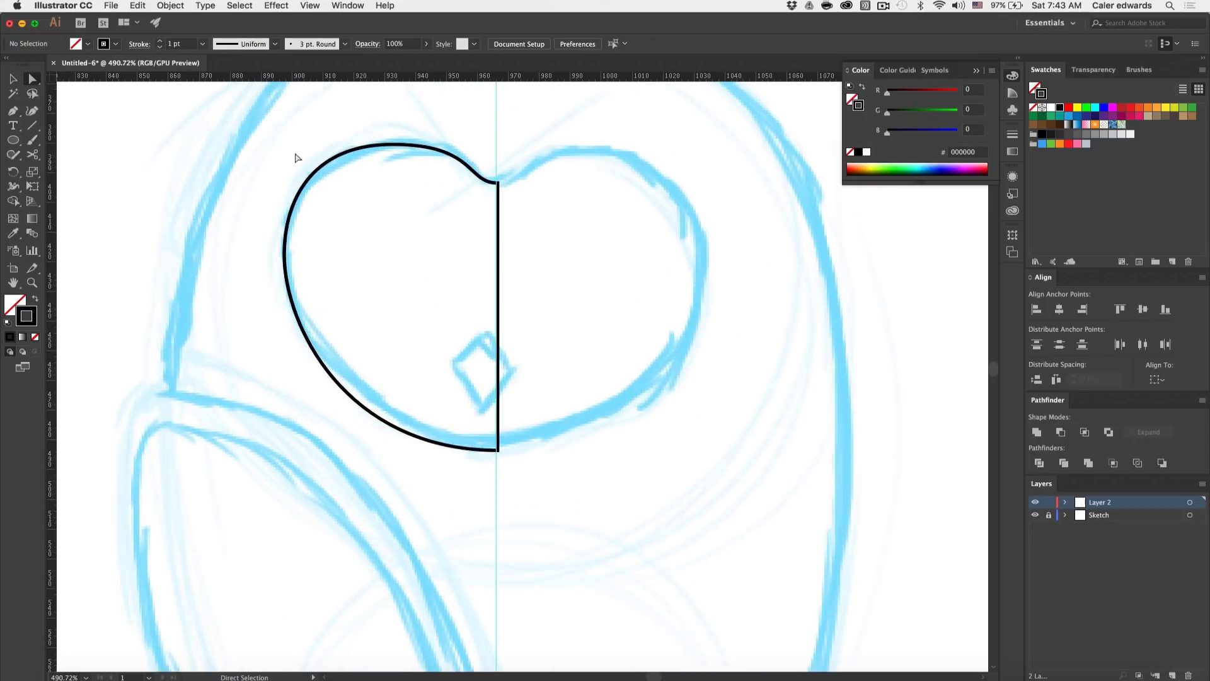
pyautogui.click(325, 167)
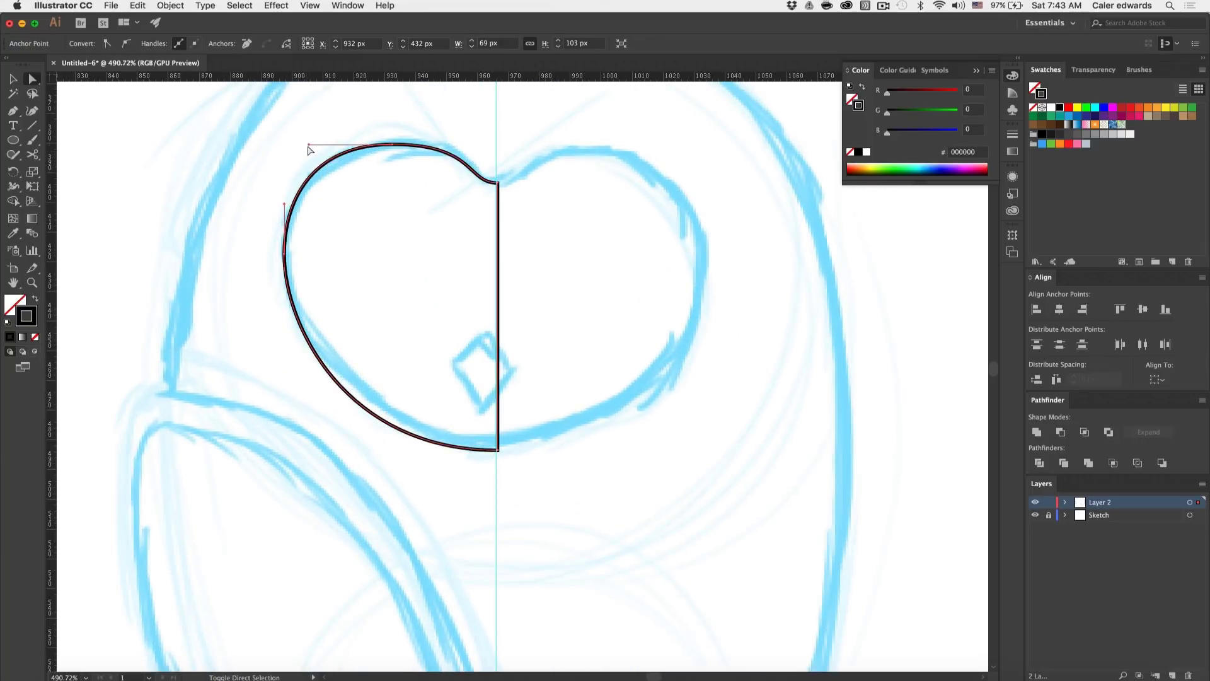
pyautogui.click(284, 253)
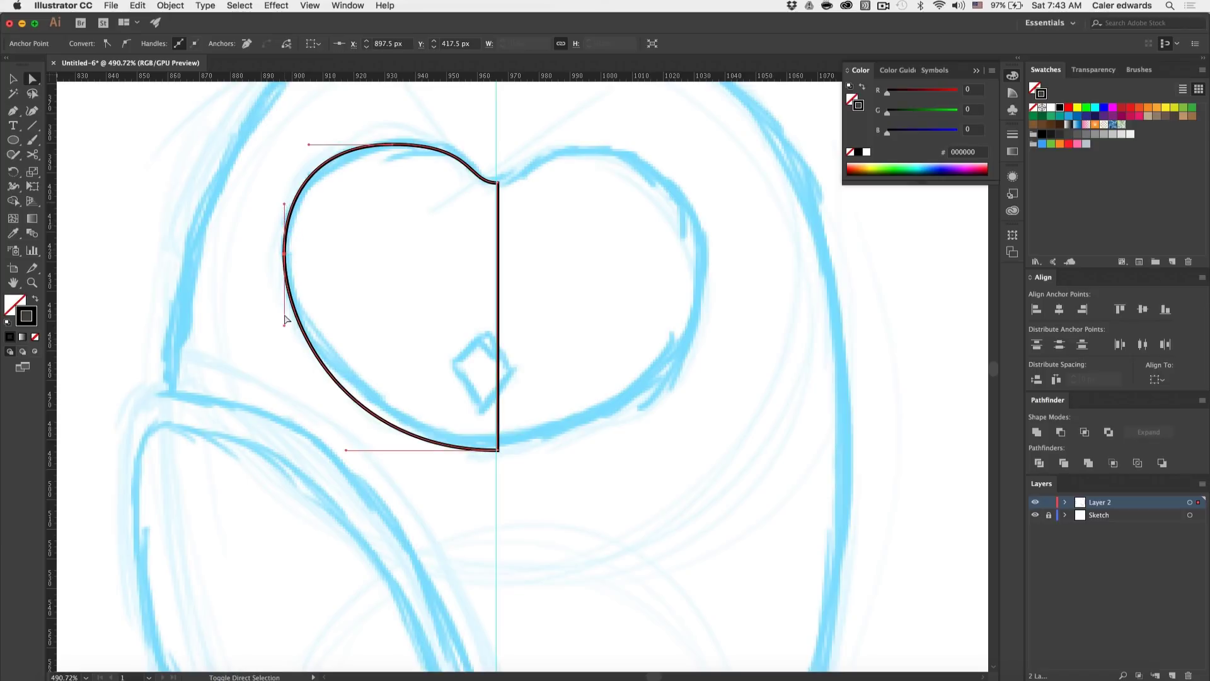
pyautogui.moveTo(284, 325); pyautogui.dragTo(284, 337)
pyautogui.click(337, 445)
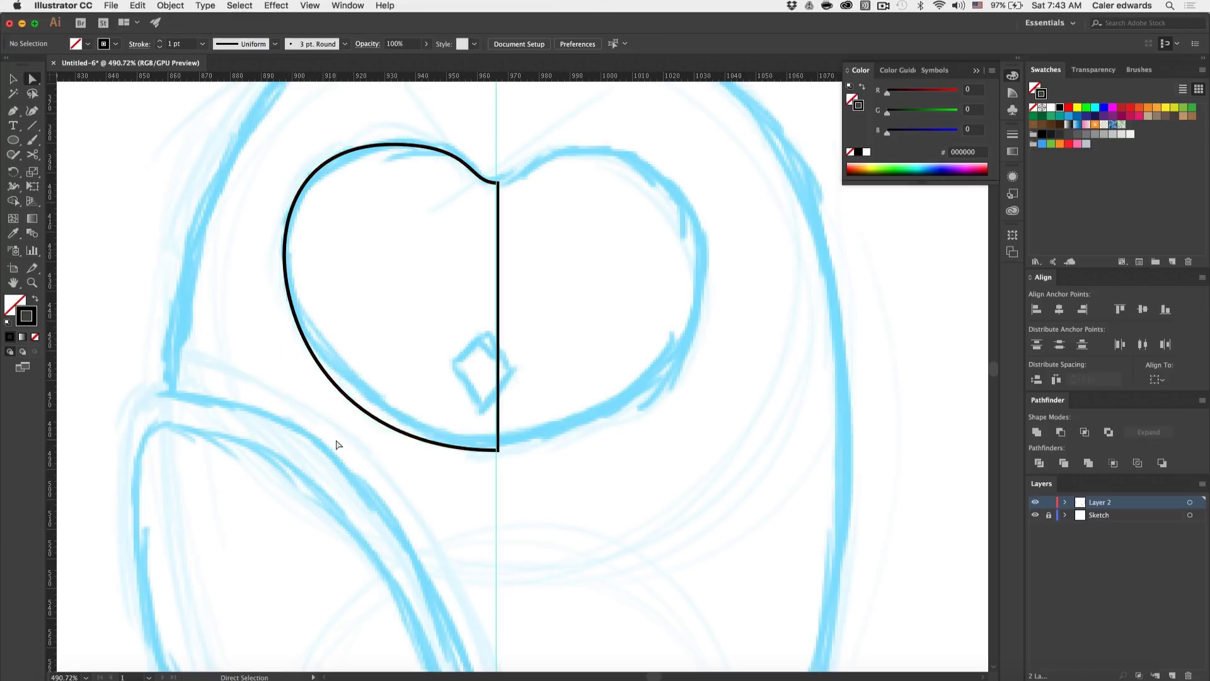
# Step: Fill the half-face path solid black without a stroke
pyautogui.scroll(-3, 338, 445)
pyautogui.press('v')
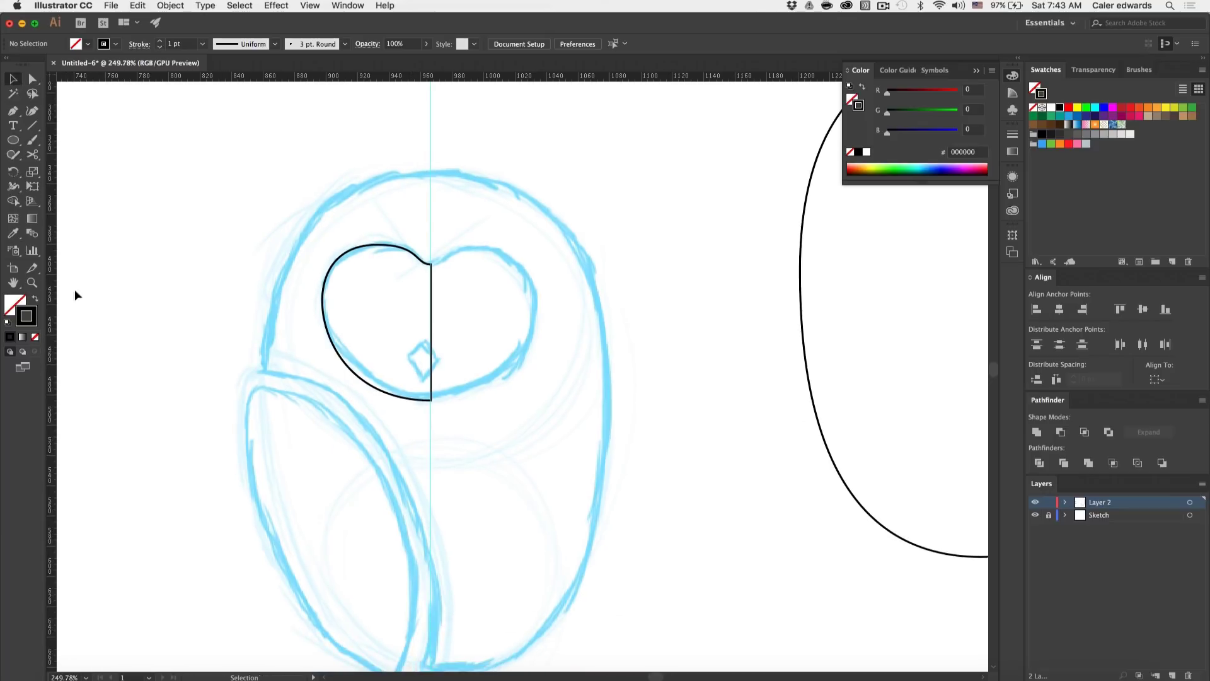
pyautogui.click(35, 301)
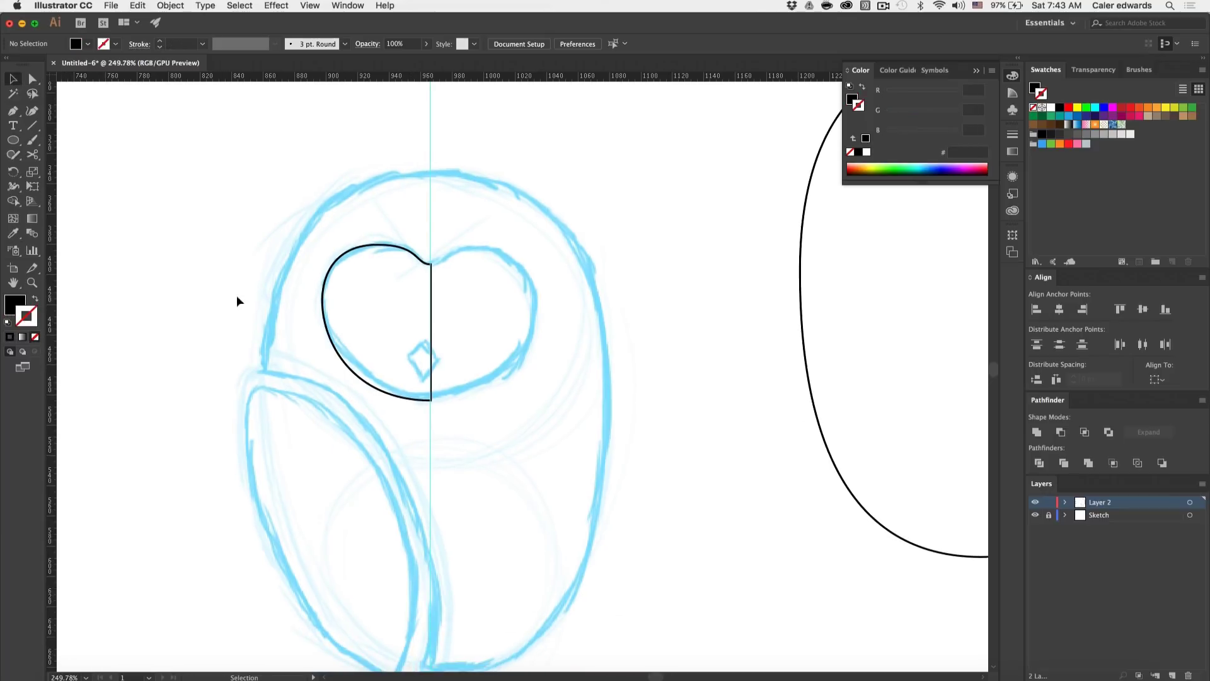
pyautogui.click(398, 252)
pyautogui.click(36, 299)
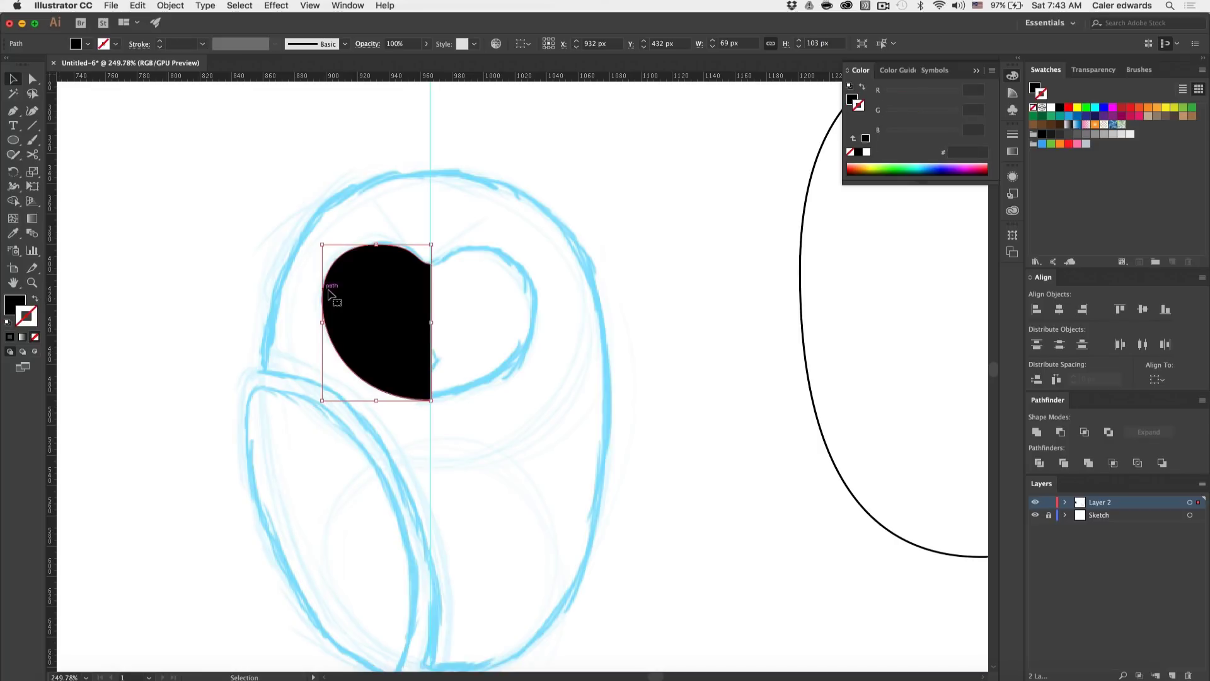
# Step: Duplicate the black half-face to the right of the guide and reflect the copy across the vertical axis
pyautogui.moveTo(374, 313); pyautogui.dragTo(542, 292)
pyautogui.click(170, 6)
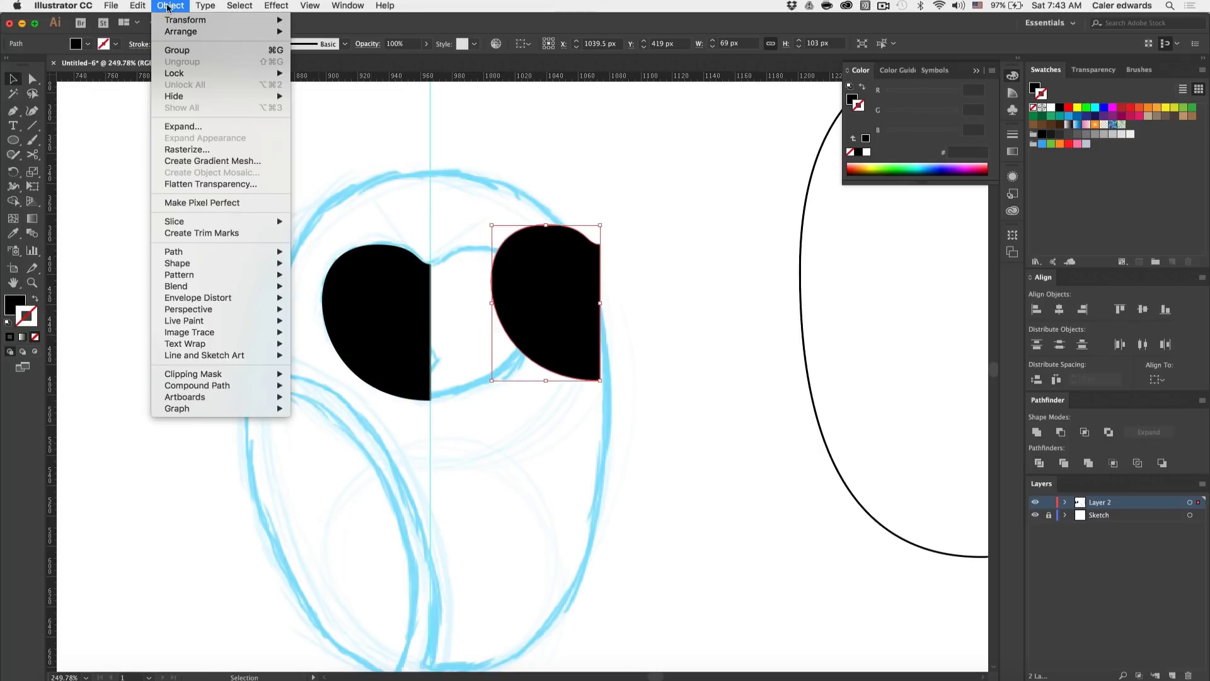
pyautogui.moveTo(201, 26)
pyautogui.click(318, 65)
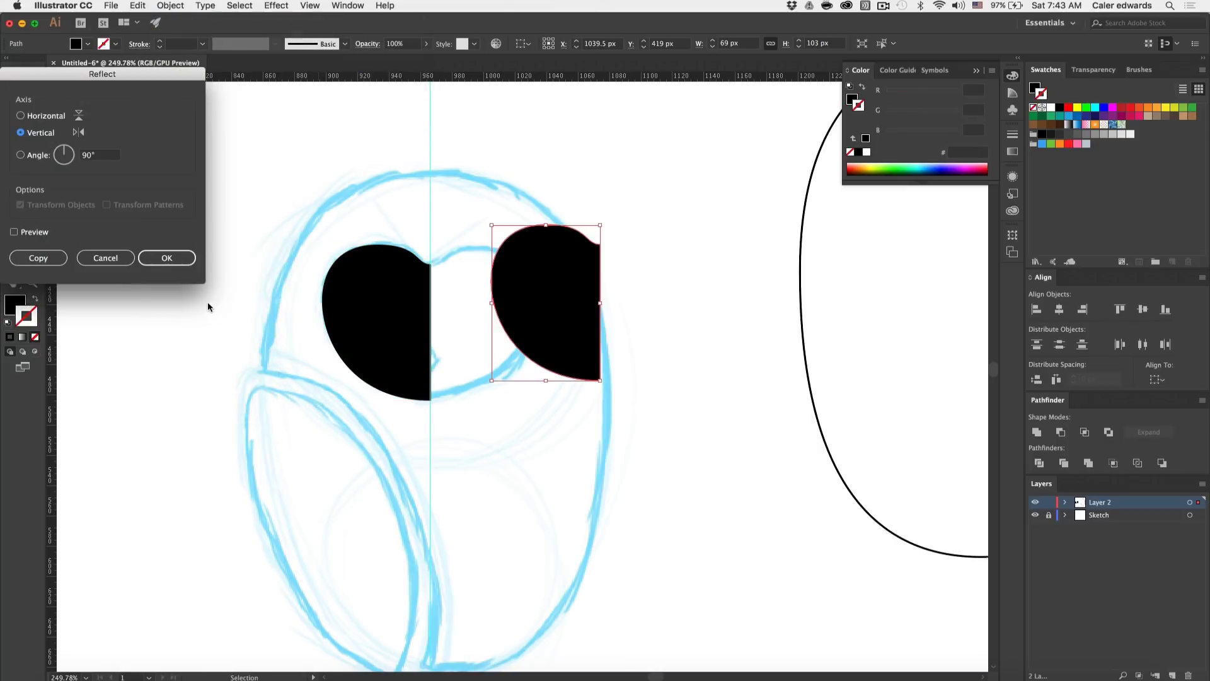
pyautogui.click(169, 256)
# Step: Position the reflected half-face flush against the left half along the center guide, leaving no gap
pyautogui.moveTo(550, 281); pyautogui.dragTo(489, 303)
pyautogui.scroll(8, 489, 296)
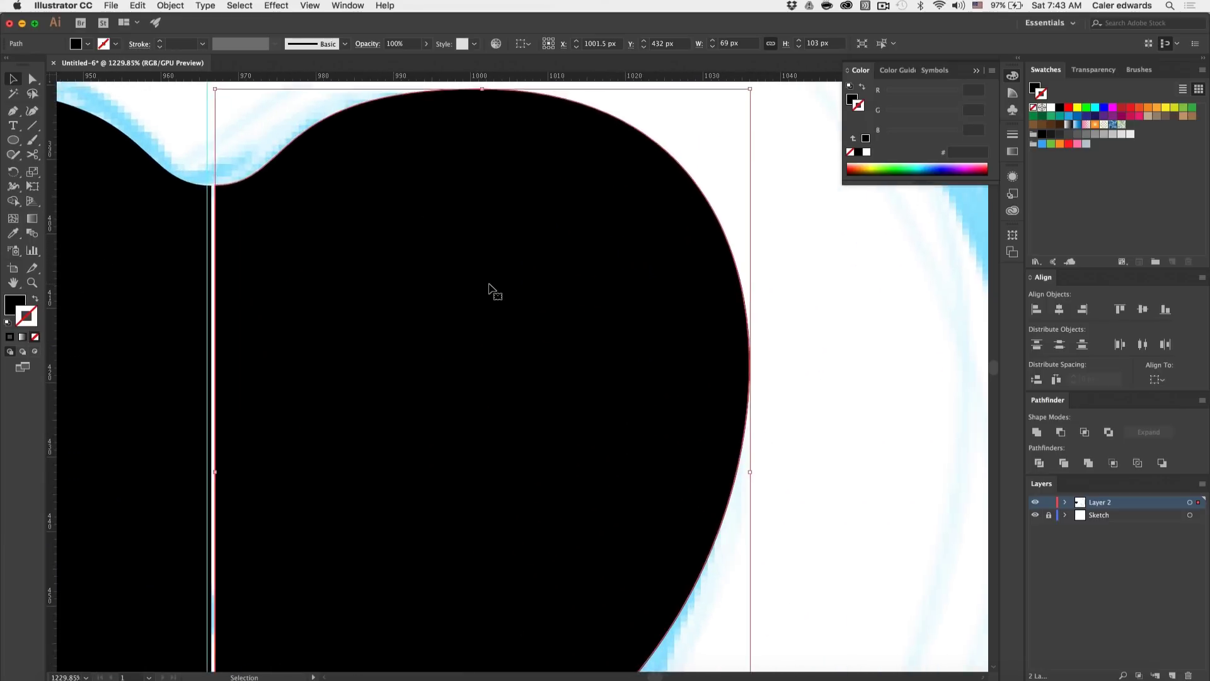
pyautogui.scroll(1, 490, 291)
pyautogui.moveTo(484, 265); pyautogui.dragTo(473, 265)
pyautogui.scroll(-6, 473, 264)
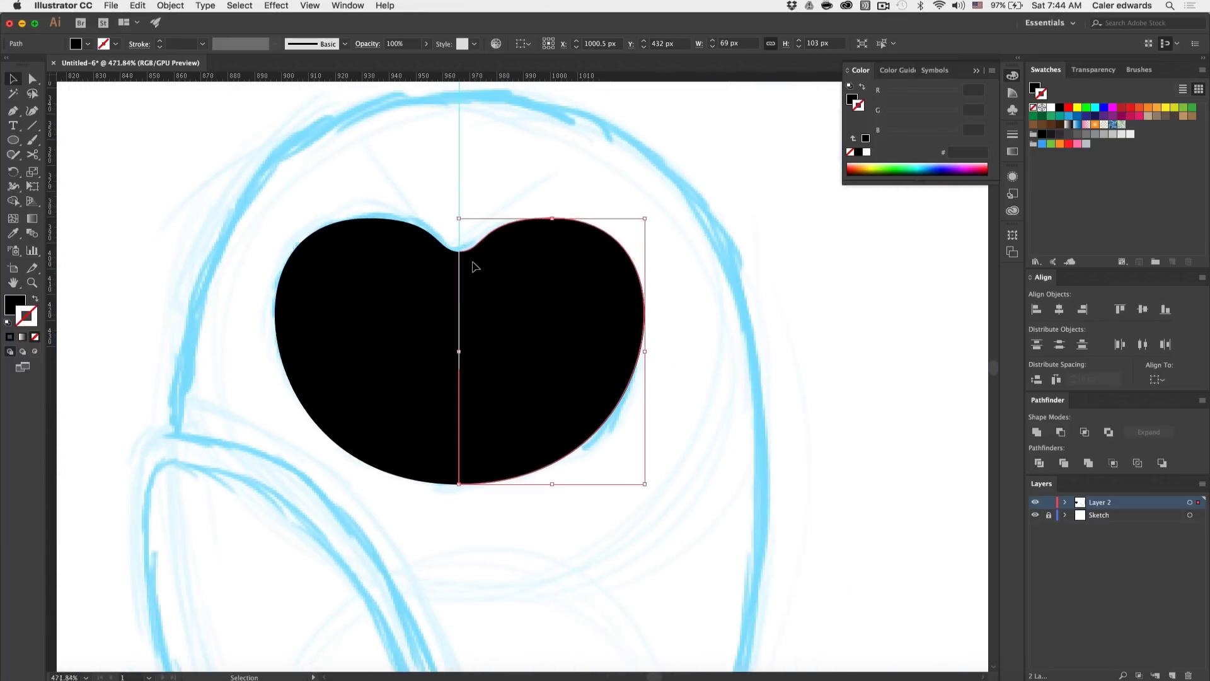
# Step: Unite the two face halves into a single heart-shaped face
pyautogui.keyDown('shift'); pyautogui.click(400, 354); pyautogui.keyUp('shift')
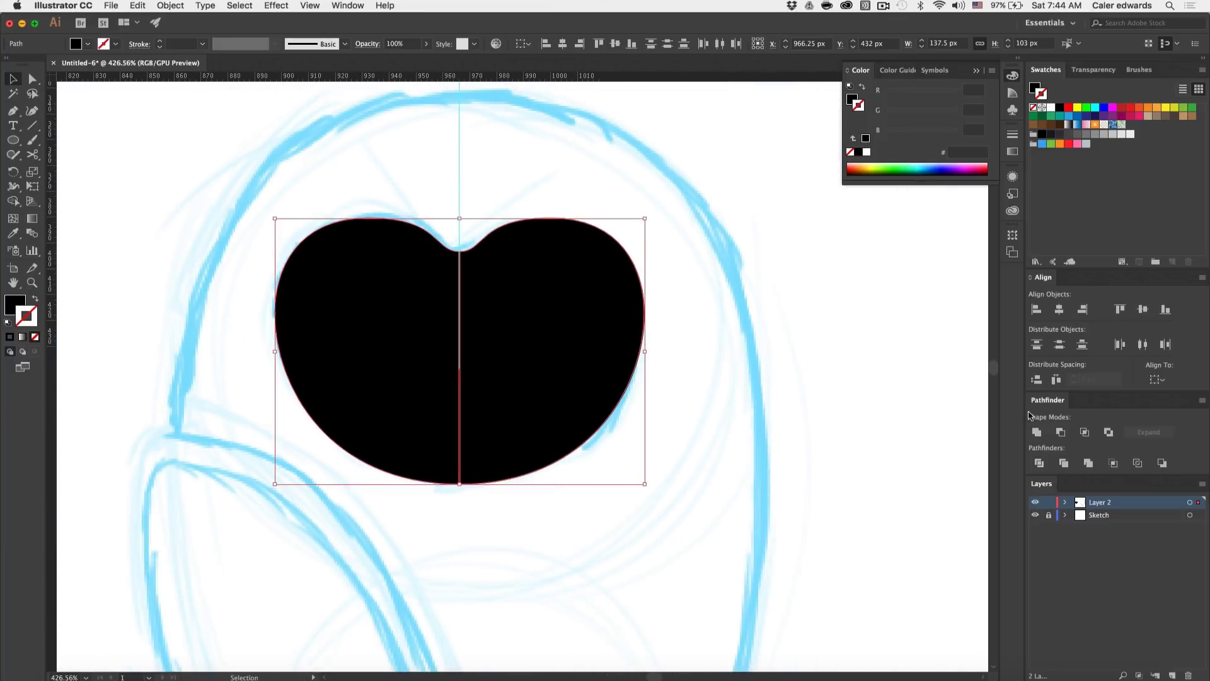
pyautogui.click(1034, 431)
pyautogui.click(884, 424)
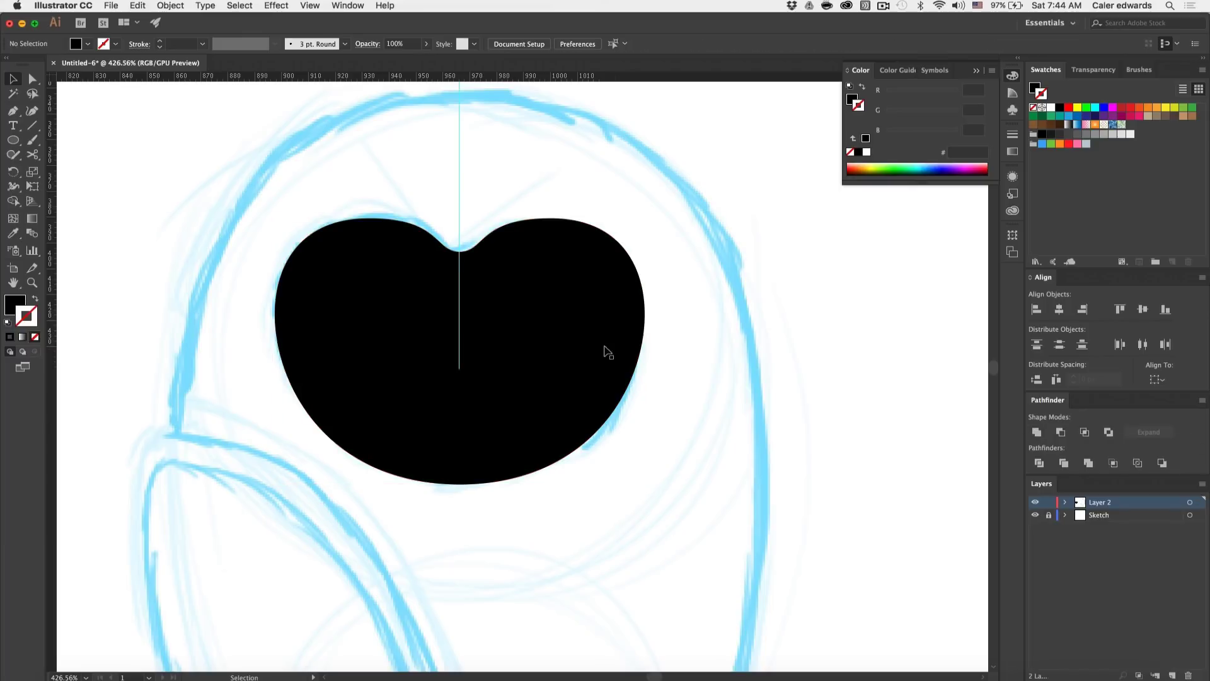
# Step: Move the united face shape to the right of its sketched position and swap its black fill to a black outline
pyautogui.moveTo(607, 351)
pyautogui.mouseDown()
pyautogui.moveTo(786, 356)
pyautogui.moveTo(864, 306)
pyautogui.mouseUp()
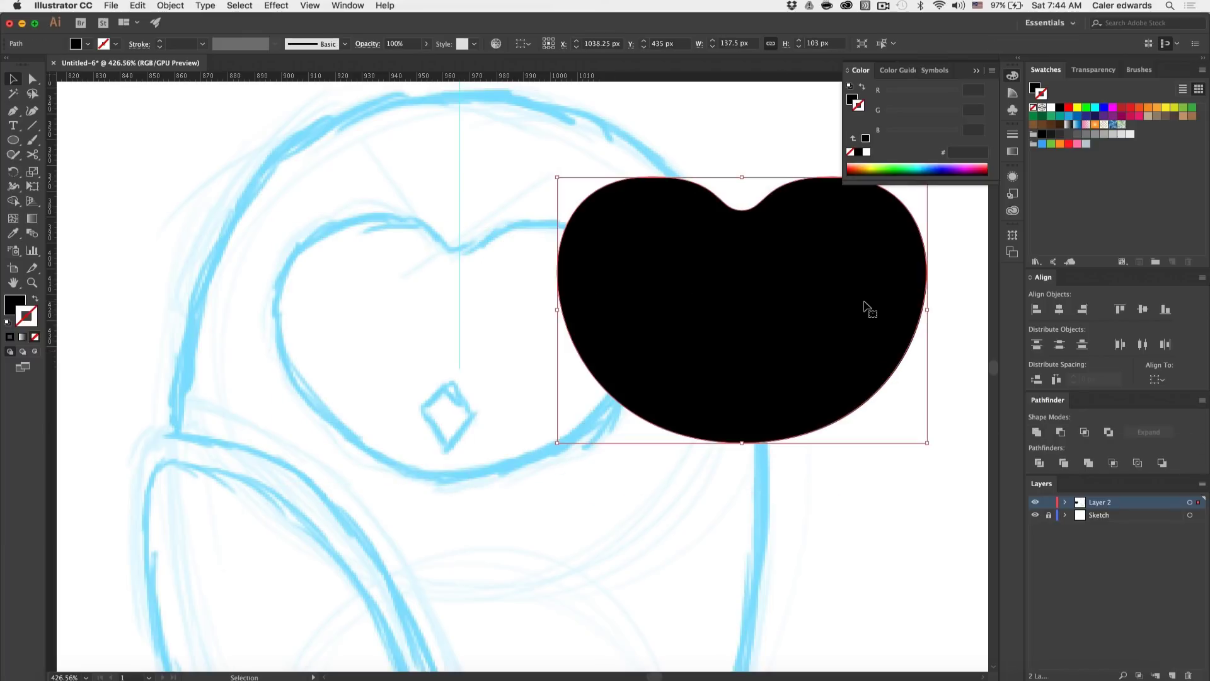
pyautogui.click(37, 300)
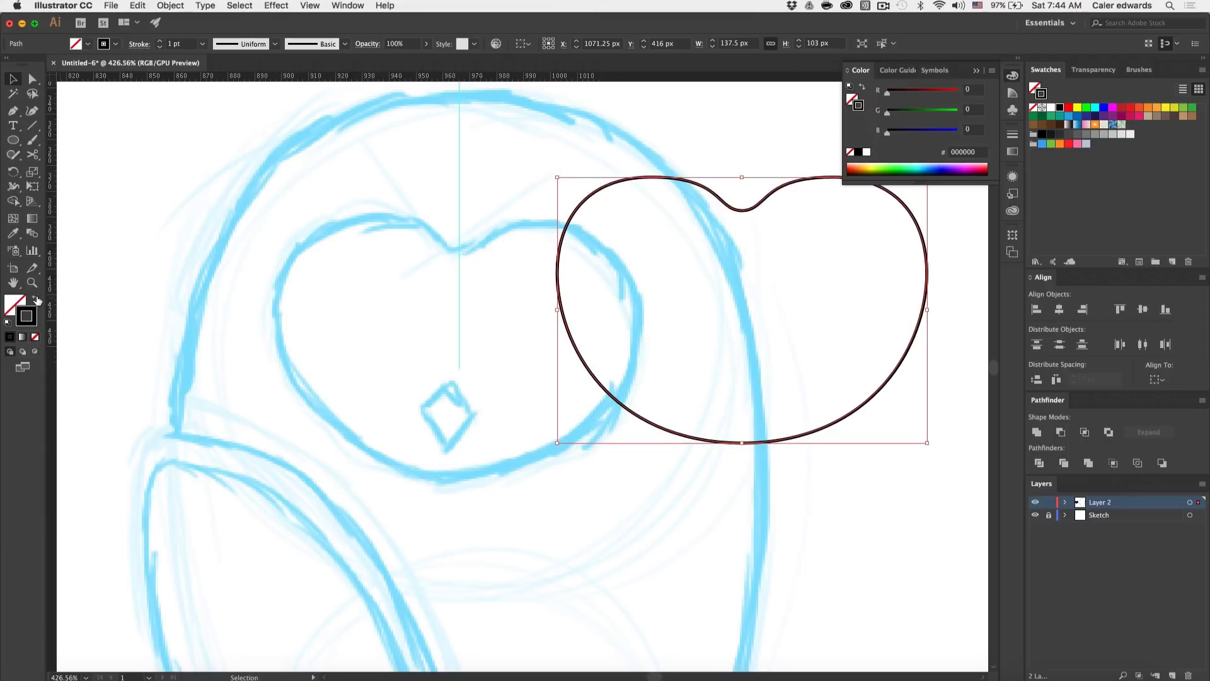
pyautogui.click(503, 367)
pyautogui.scroll(-5, 503, 369)
pyautogui.scroll(-2, 503, 371)
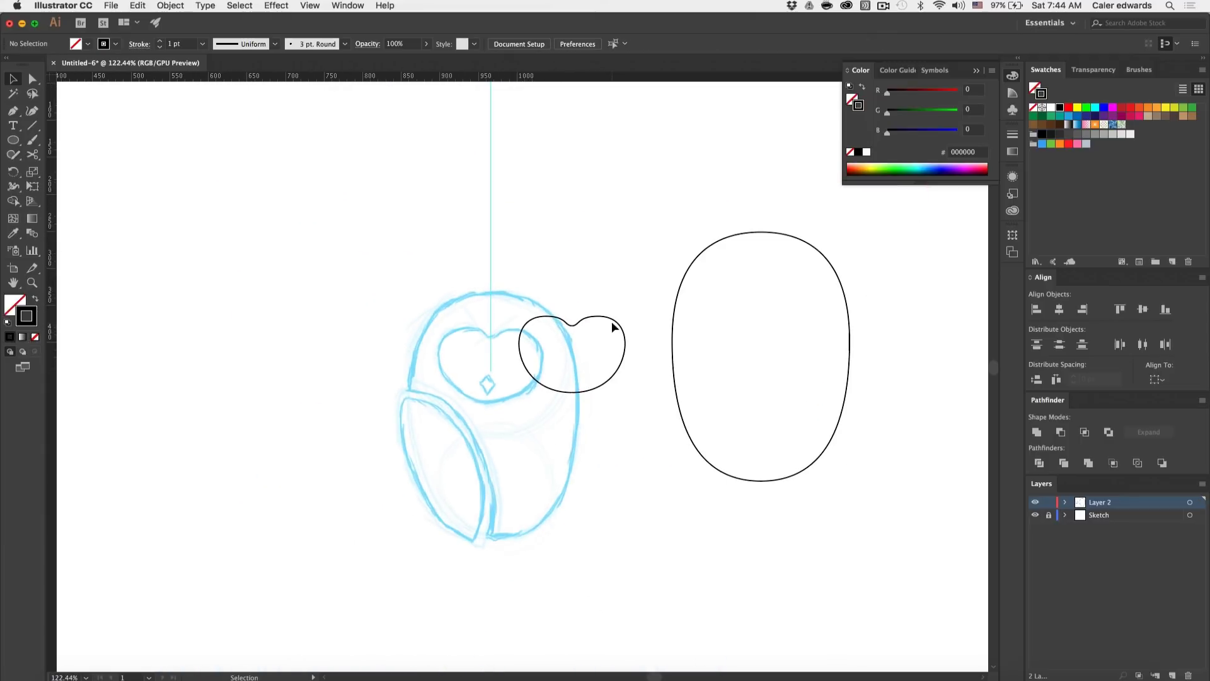
# Step: Place the heart-shaped face inside the upper part of the separate body outline and center the two shapes horizontally on each other
pyautogui.moveTo(615, 325); pyautogui.dragTo(804, 297)
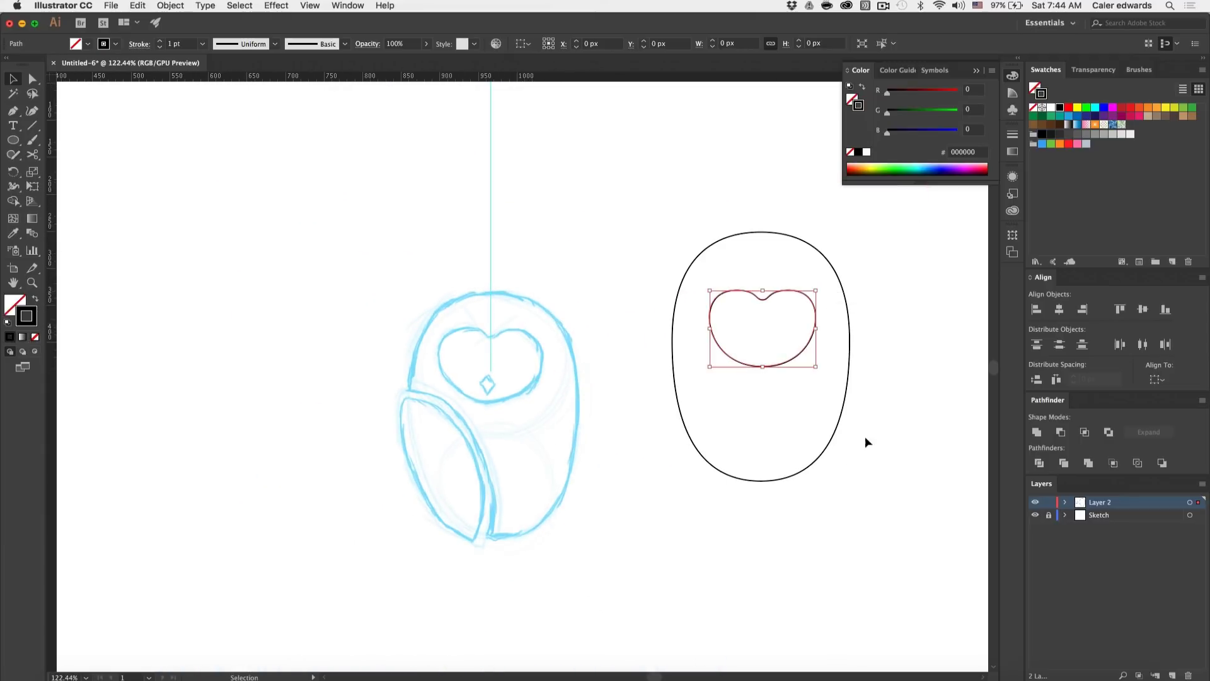
pyautogui.moveTo(864, 505); pyautogui.dragTo(705, 248)
pyautogui.click(1059, 313)
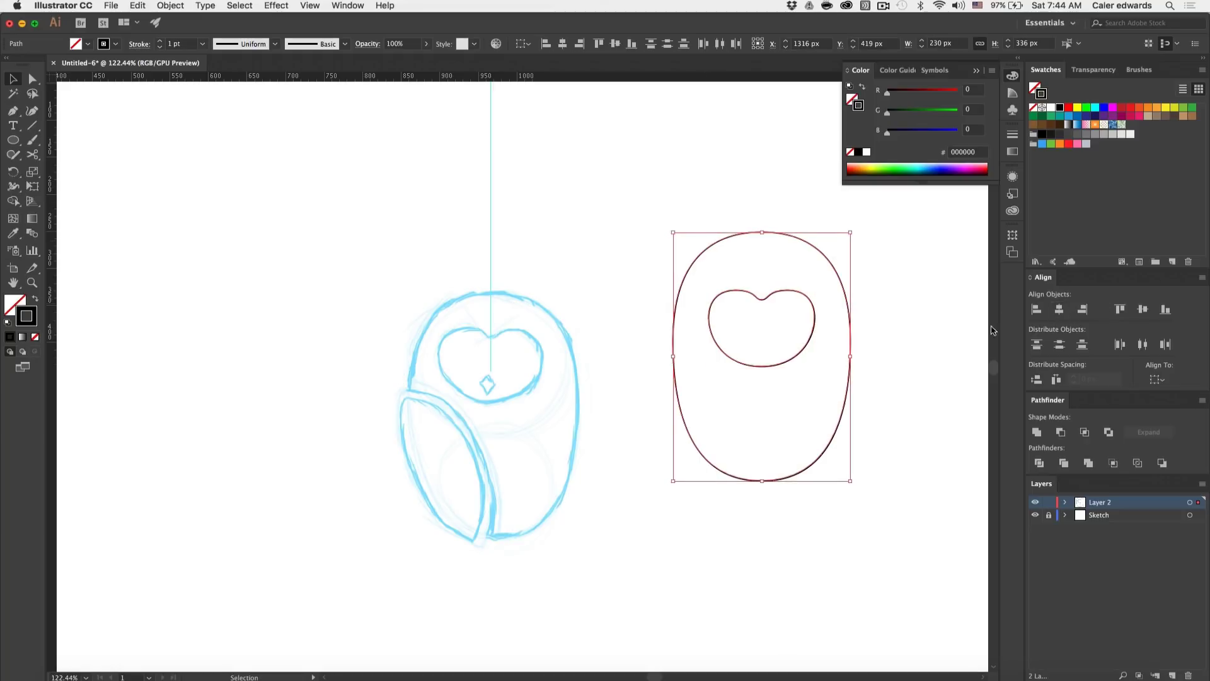
pyautogui.click(887, 330)
# Step: Trace the sketched wing's outer edge with the Pen tool from its upper end to its lower point, removing the outgoing handle there
pyautogui.scroll(3, 569, 376)
pyautogui.scroll(-3, 569, 376)
pyautogui.scroll(1, 569, 377)
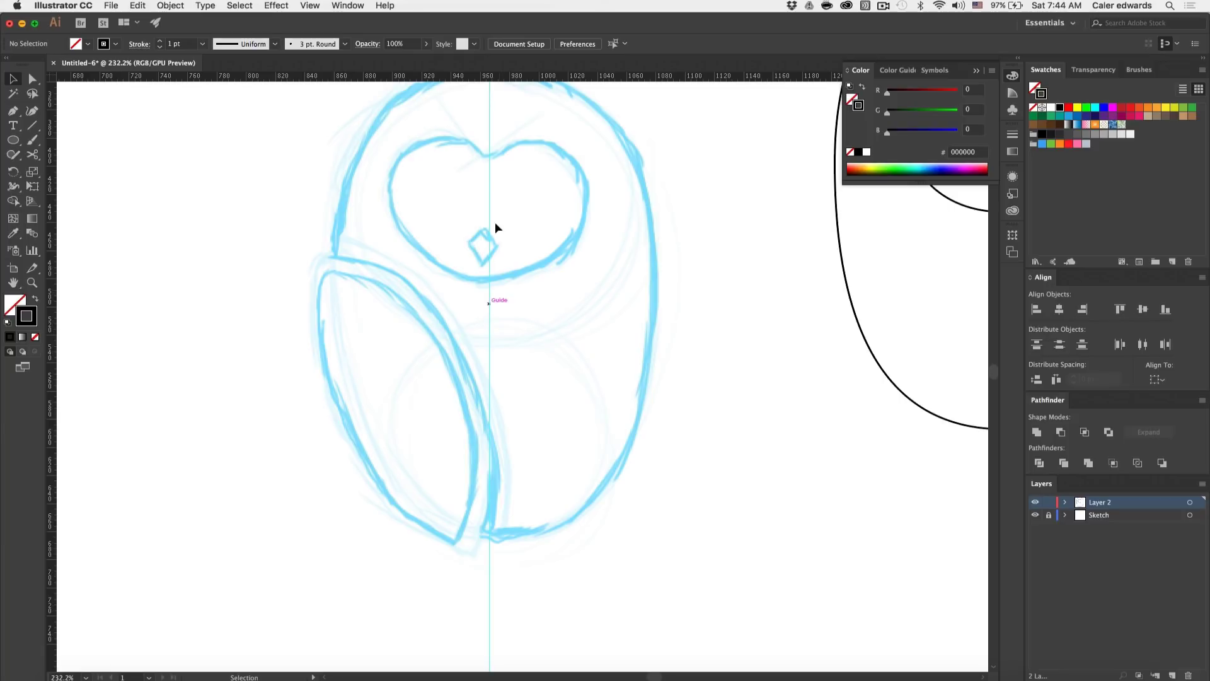
pyautogui.scroll(3, 310, 336)
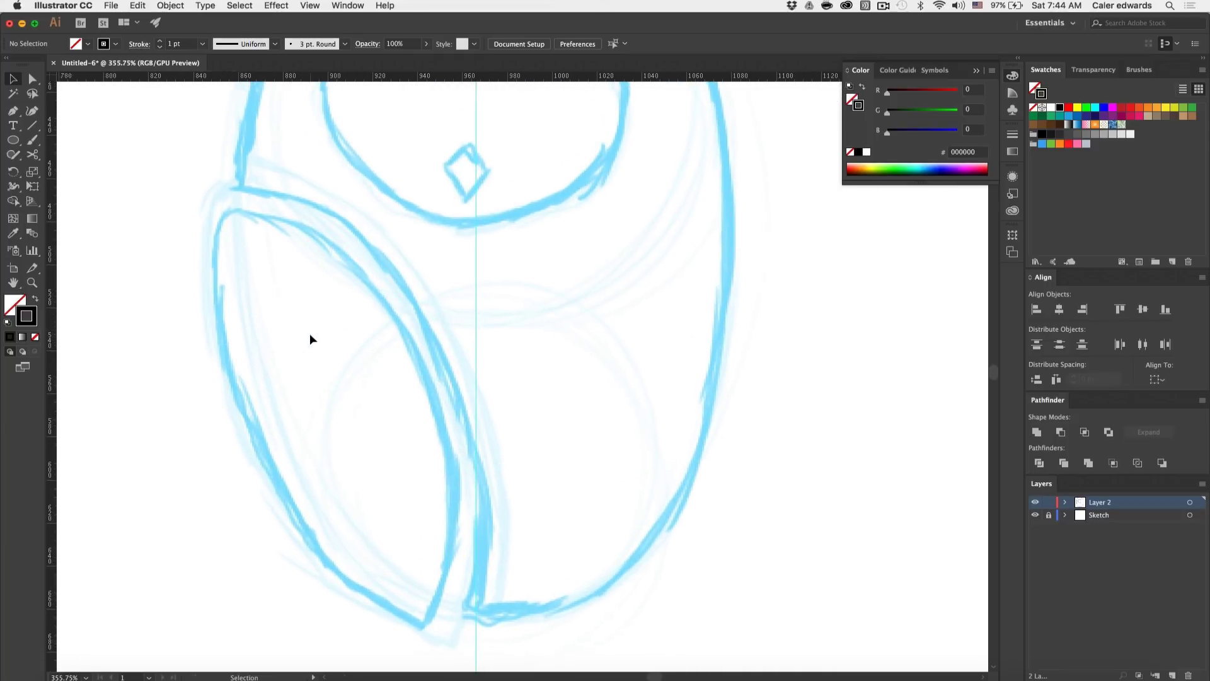
pyautogui.press('p')
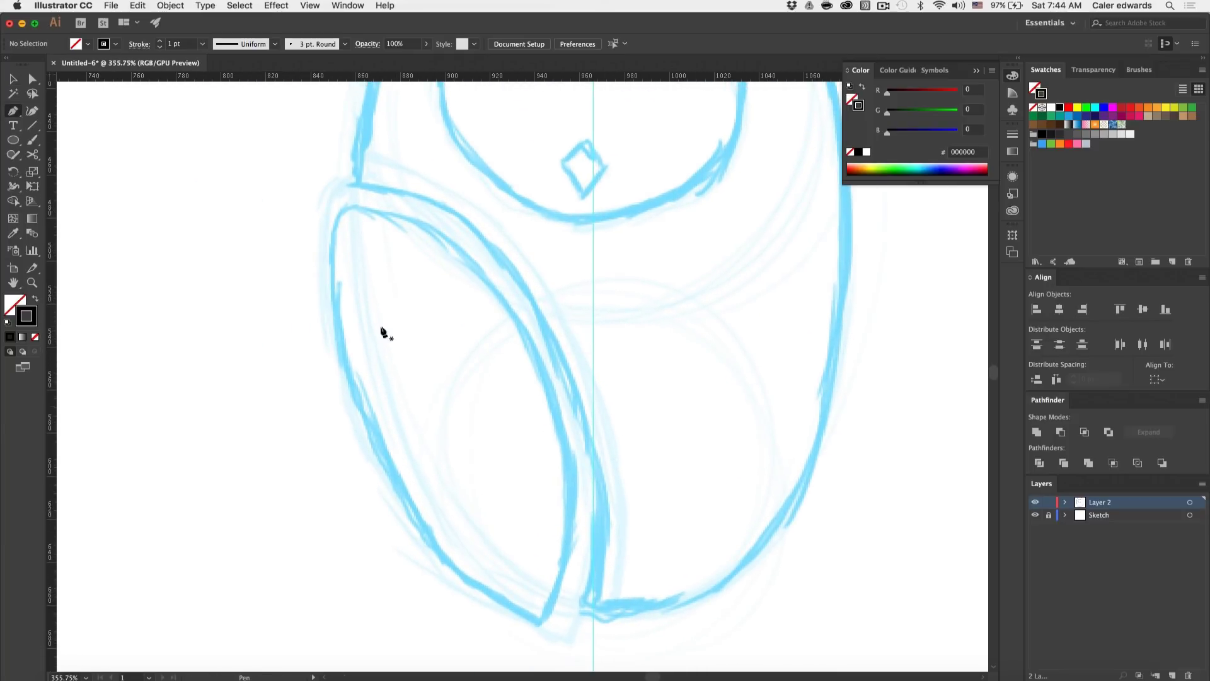
pyautogui.moveTo(352, 206); pyautogui.dragTo(296, 206)
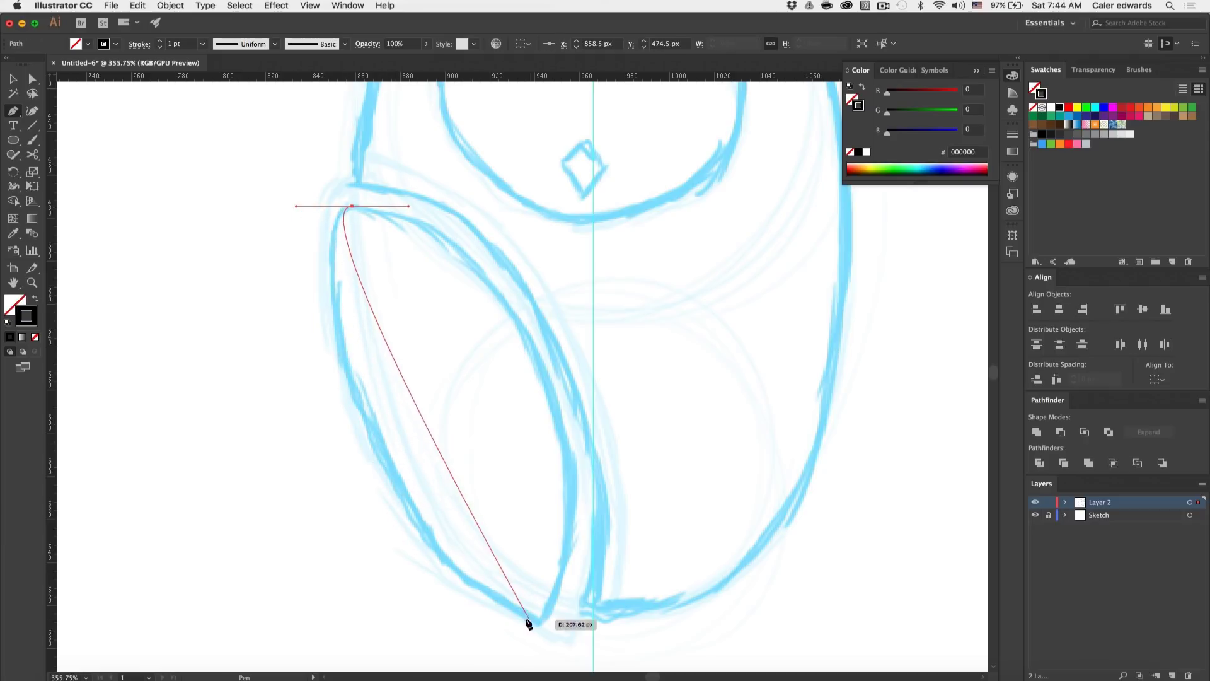
pyautogui.scroll(-5, 496, 567)
pyautogui.scroll(-5, 497, 568)
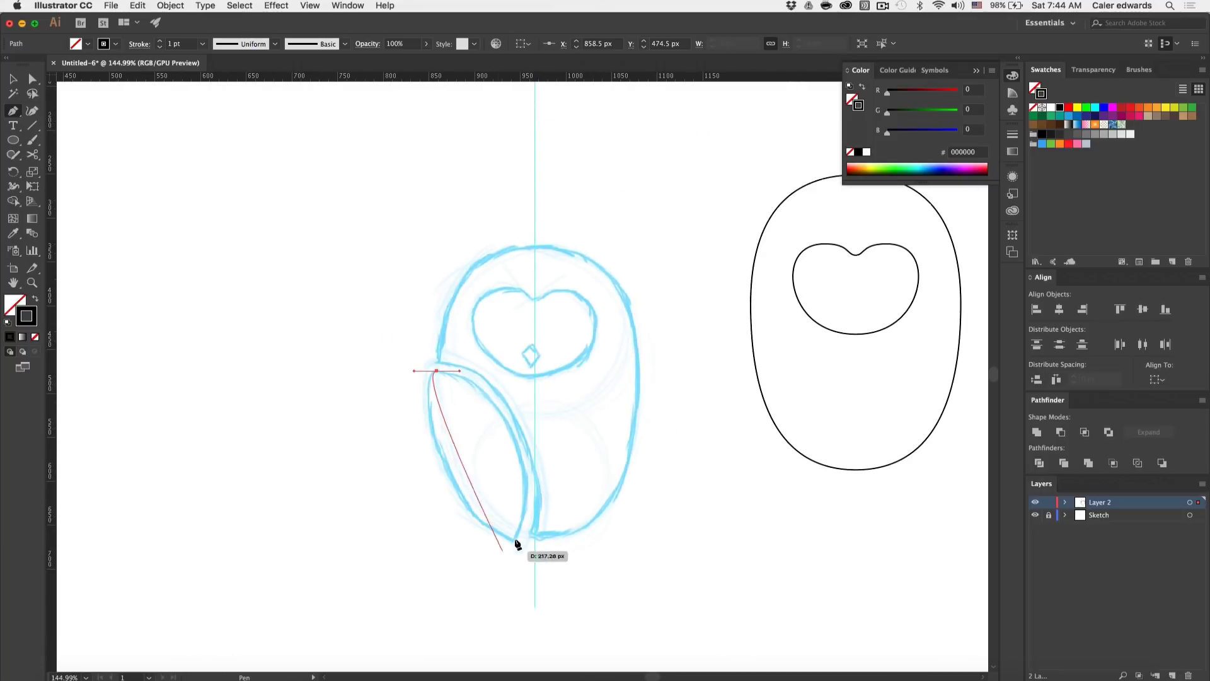
pyautogui.moveTo(512, 542); pyautogui.dragTo(597, 579)
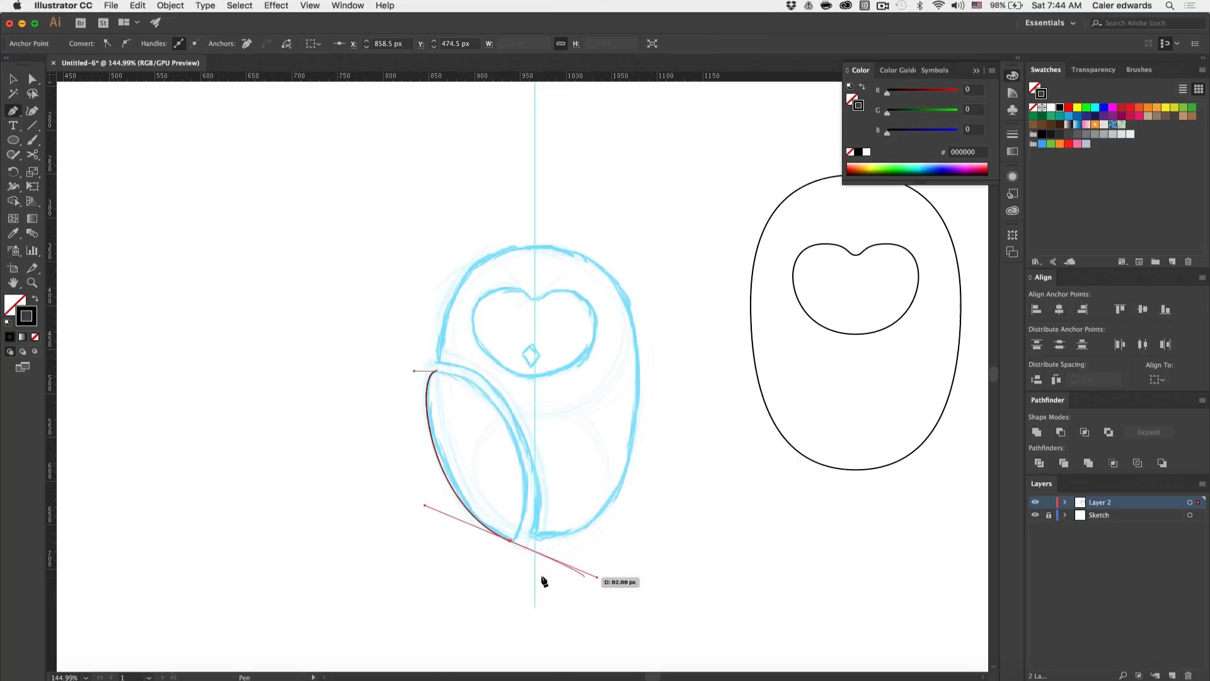
pyautogui.click(512, 541)
# Step: Try to close the wing path with a single curve back to its upper starting anchor, and undo it
pyautogui.scroll(1, 513, 543)
pyautogui.scroll(4, 513, 542)
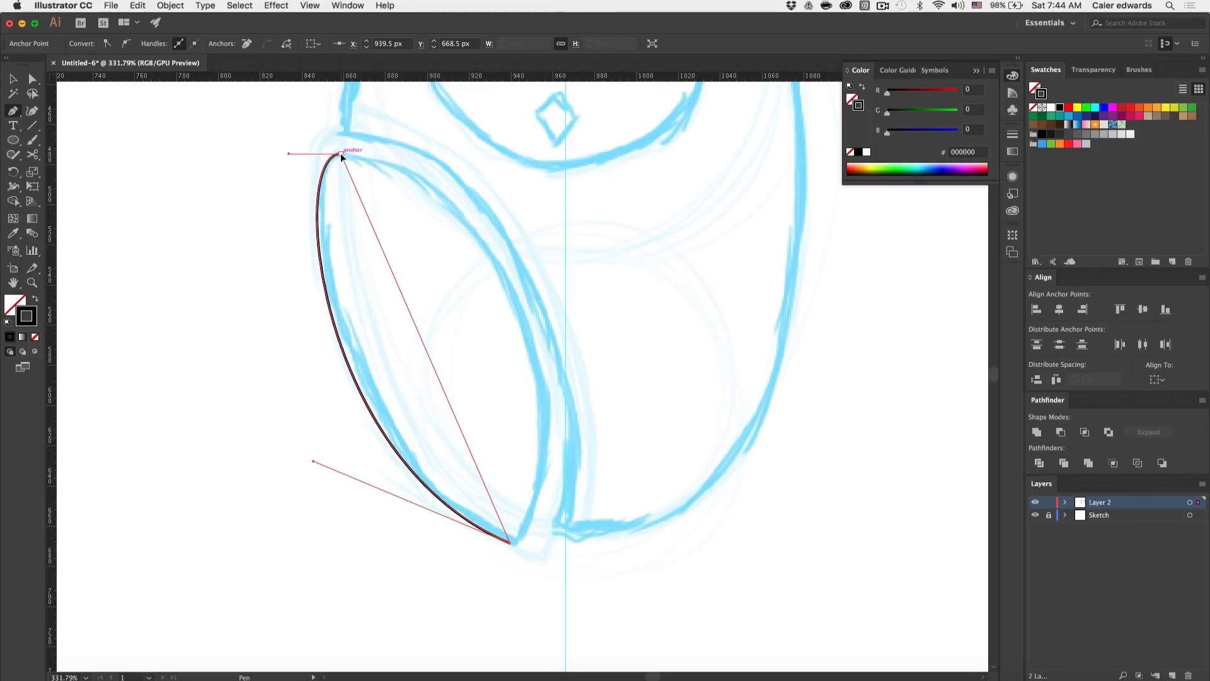
pyautogui.moveTo(341, 153); pyautogui.dragTo(325, 116)
pyautogui.hscroll(-5, 95, 167)
pyautogui.scroll(5, 272, 120)
pyautogui.press('super+z')
pyautogui.scroll(-5, 418, 281)
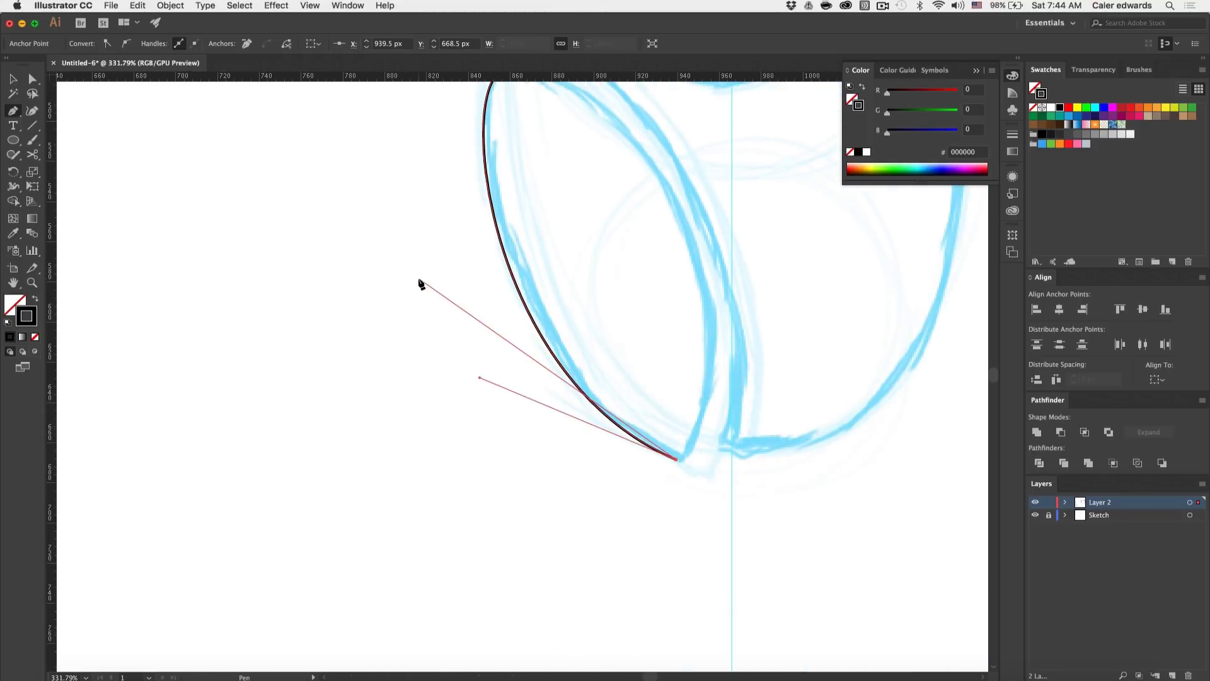
# Step: Trace the wing's inner edge with one curved anchor midway along it and close the path at the upper starting anchor
pyautogui.hscroll(4, 418, 281)
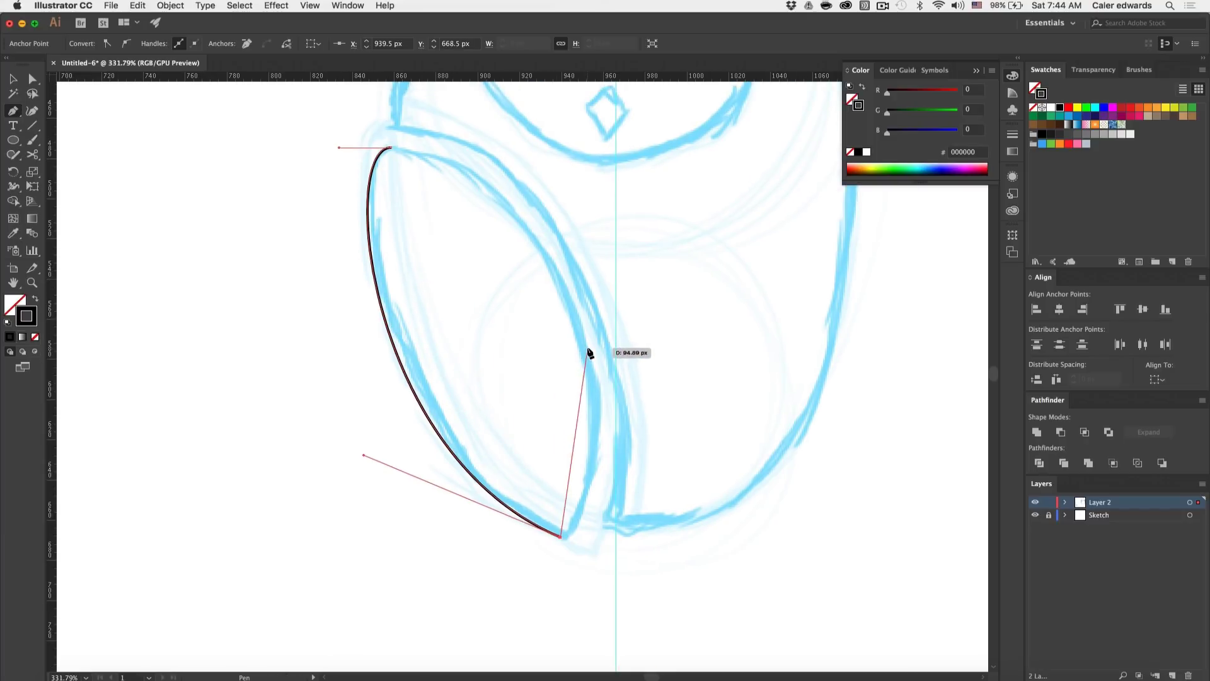
pyautogui.moveTo(587, 345); pyautogui.dragTo(555, 228)
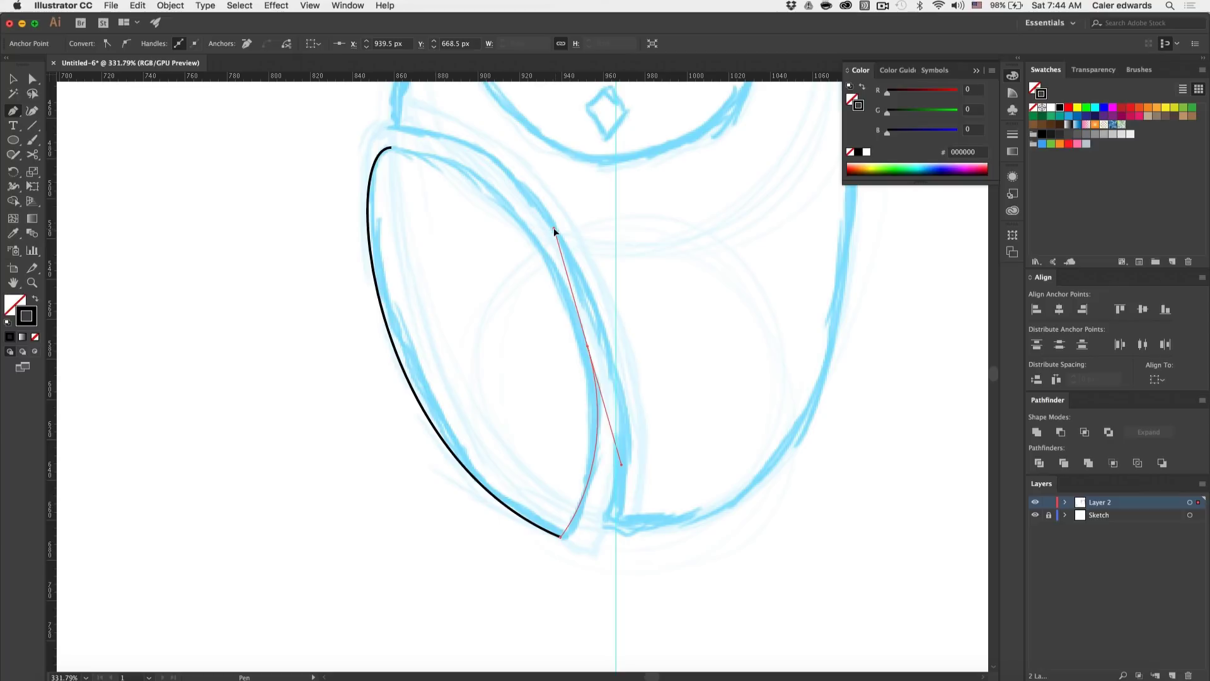
pyautogui.moveTo(391, 148); pyautogui.dragTo(305, 139)
pyautogui.press('v')
pyautogui.click(305, 139)
pyautogui.scroll(-5, 305, 140)
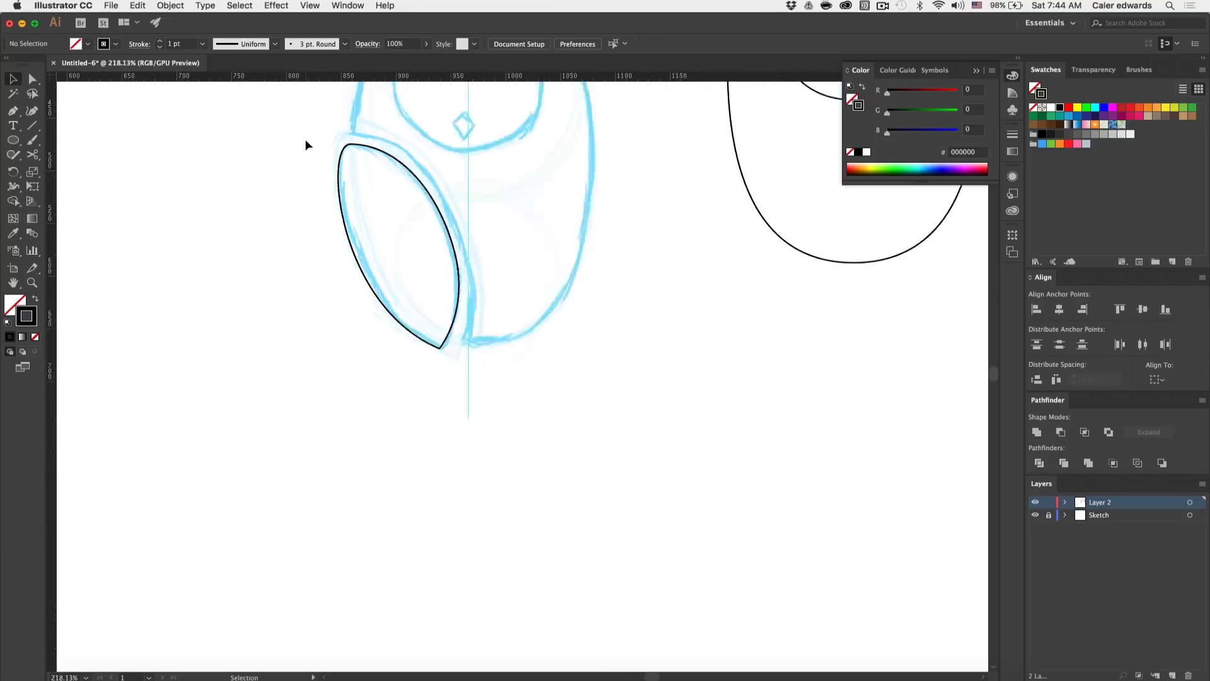
# Step: Move the body and face outlines together back over the owl sketch, centered on the vertical guide
pyautogui.scroll(2, 305, 140)
pyautogui.scroll(-3, 306, 139)
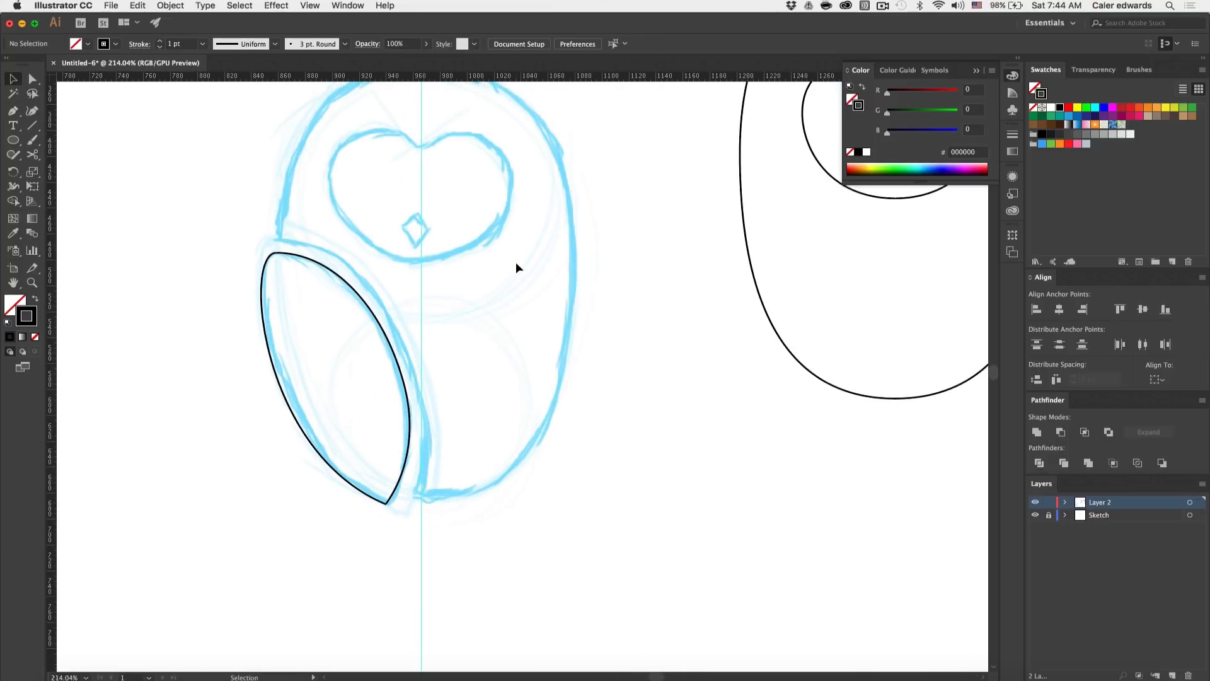
pyautogui.scroll(-3, 516, 262)
pyautogui.scroll(2, 515, 262)
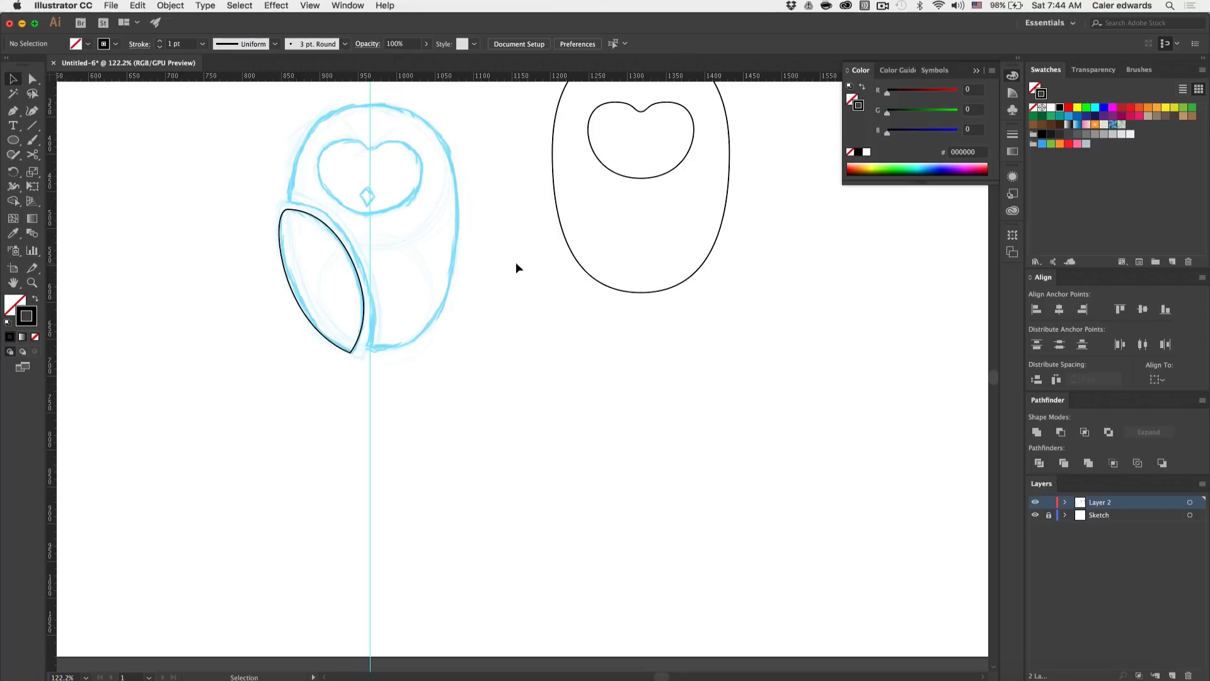
pyautogui.scroll(1, 517, 263)
pyautogui.moveTo(765, 385)
pyautogui.mouseDown()
pyautogui.moveTo(629, 148)
pyautogui.moveTo(672, 131)
pyautogui.moveTo(402, 187)
pyautogui.mouseUp()
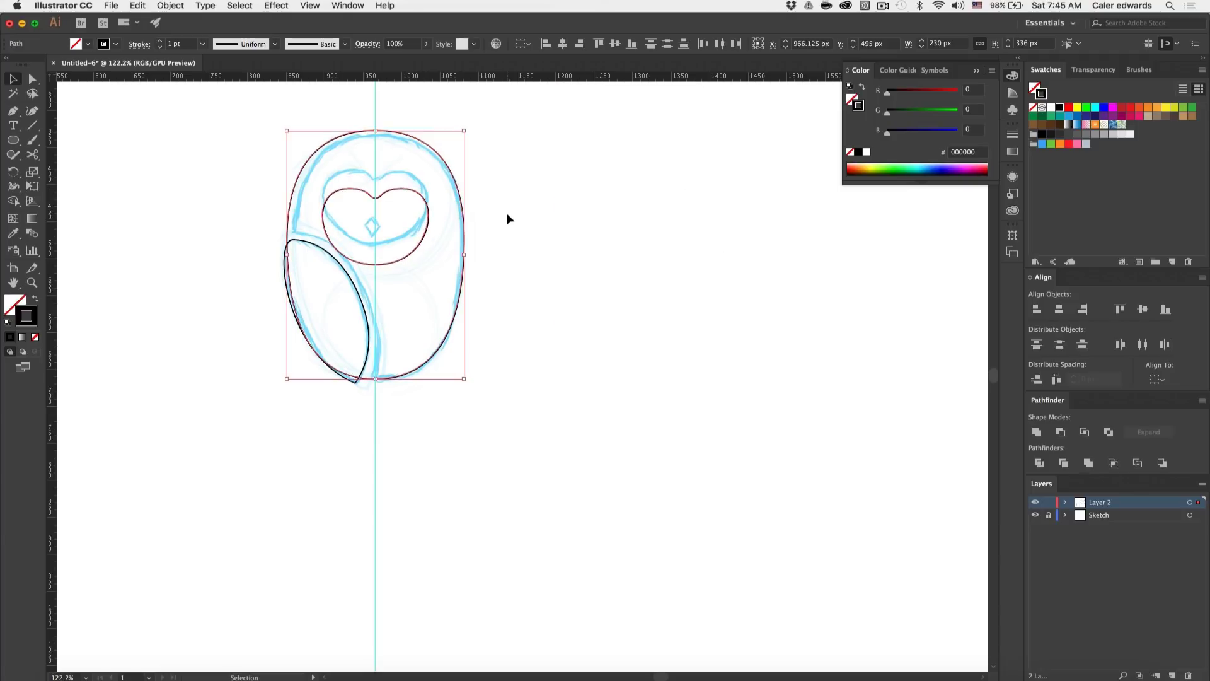
pyautogui.click(506, 213)
# Step: Nudge the body outline down to Y 500 px and move the face up to Y 433 px to match the sketch
pyautogui.scroll(3, 507, 213)
pyautogui.scroll(-2, 507, 213)
pyautogui.hscroll(-1, 507, 213)
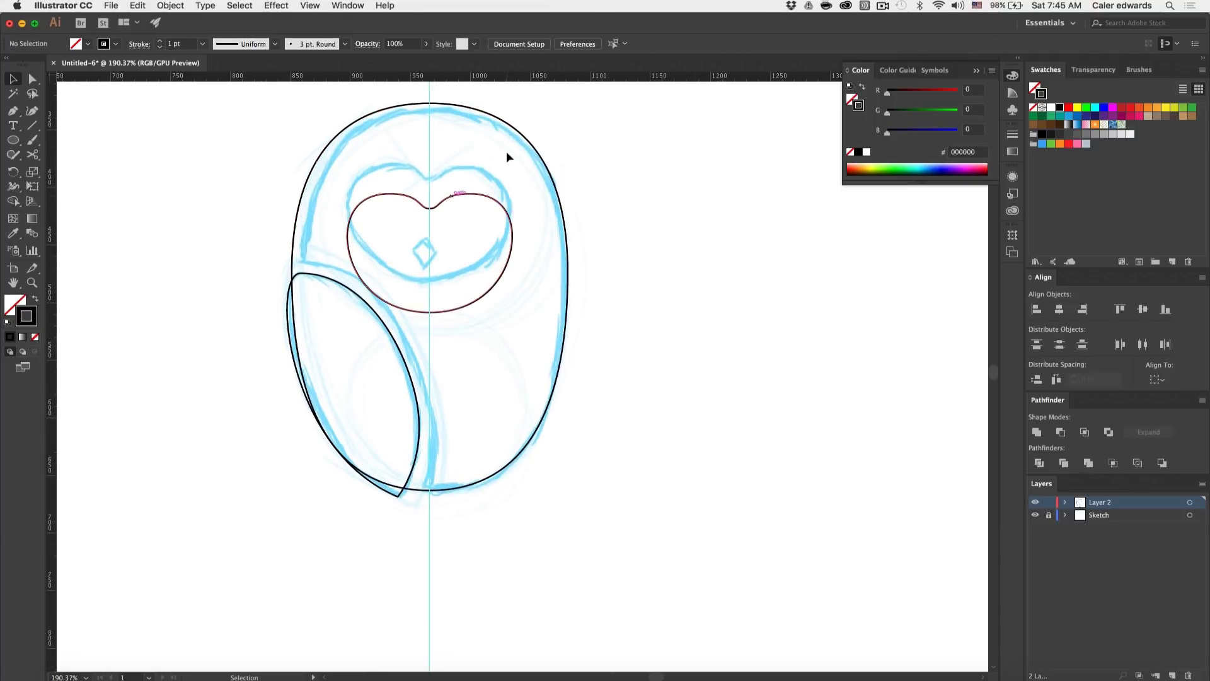
pyautogui.click(500, 121)
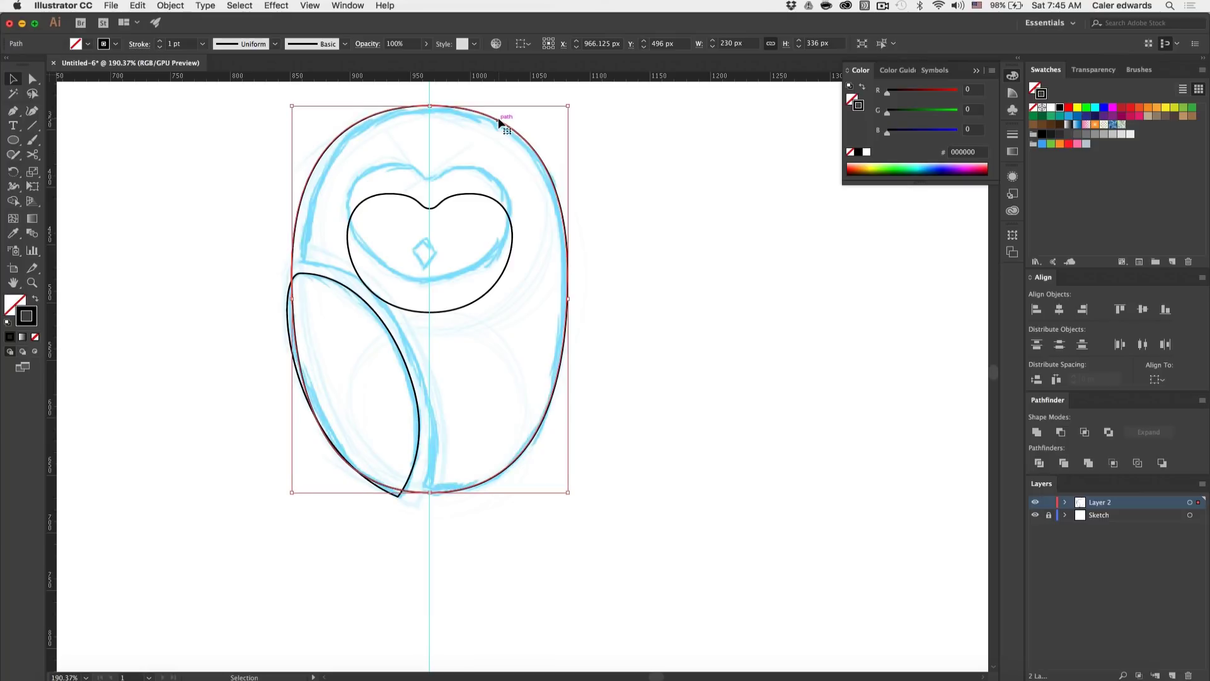
pyautogui.press('Down')
pyautogui.press('Down')
pyautogui.press('Down')
pyautogui.press('Down')
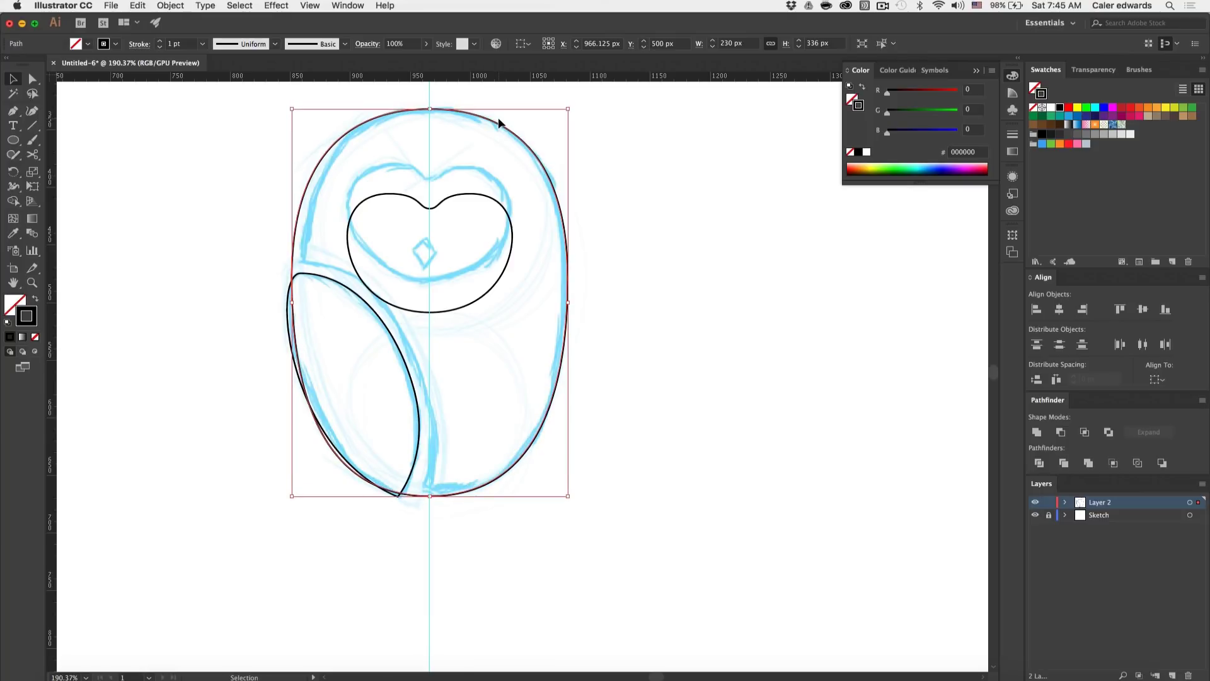
pyautogui.click(648, 211)
pyautogui.moveTo(486, 191); pyautogui.dragTo(487, 168)
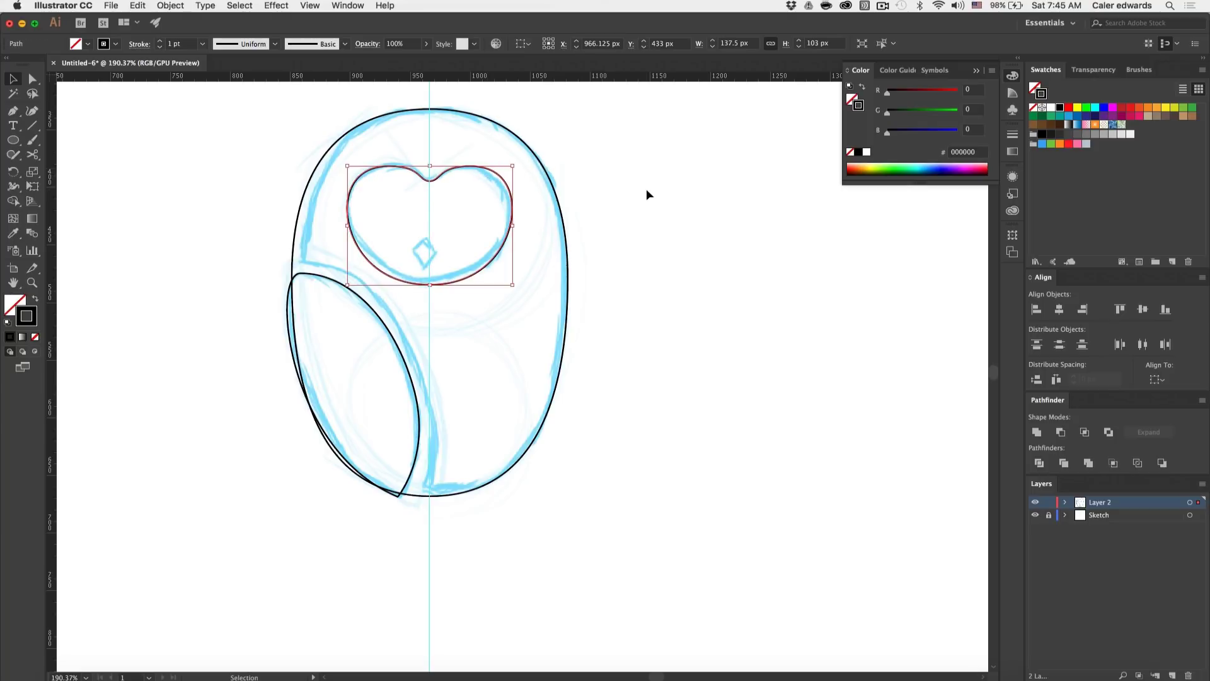
pyautogui.click(647, 200)
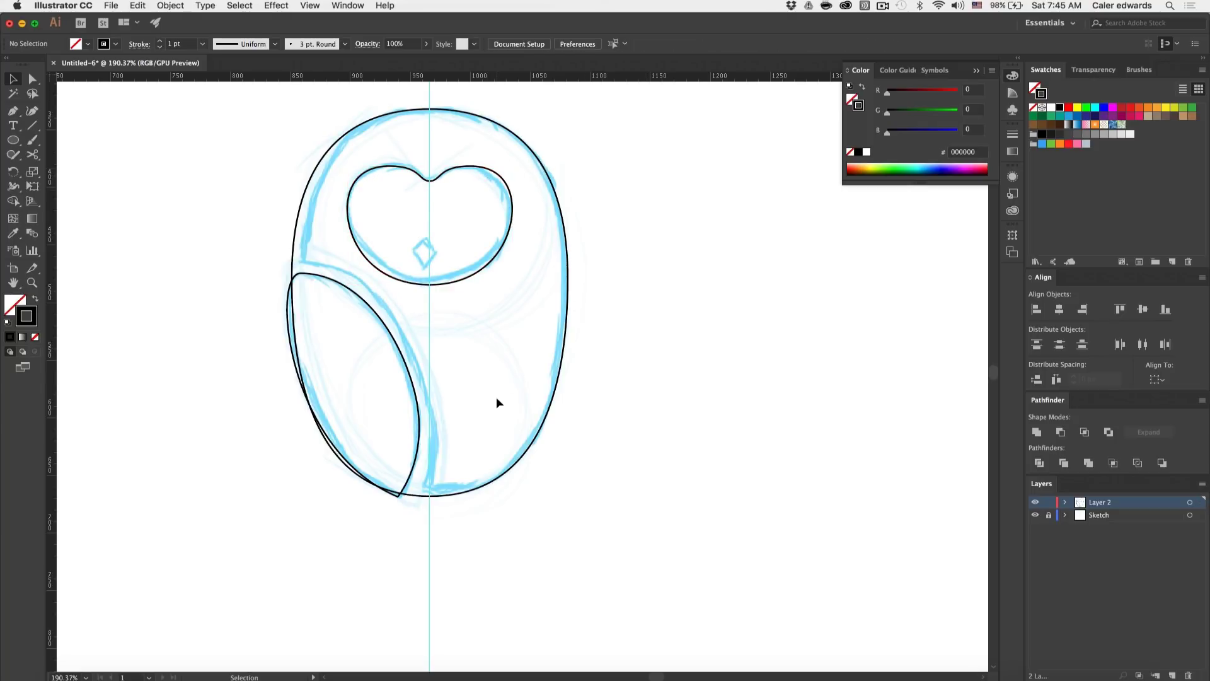
# Step: Duplicate the wing to the left of the owl and give the copy a black fill without outline at 20% opacity
pyautogui.scroll(-1, 497, 396)
pyautogui.hscroll(-1, 497, 396)
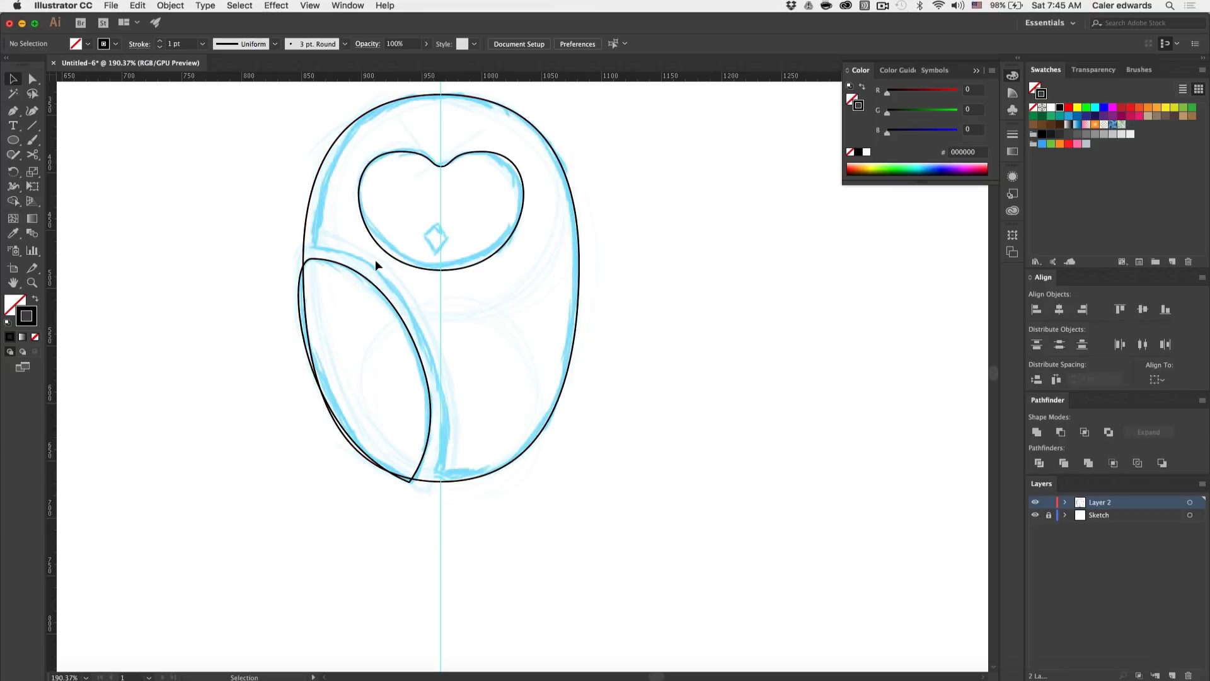
pyautogui.click(369, 283)
pyautogui.moveTo(368, 281); pyautogui.dragTo(178, 255)
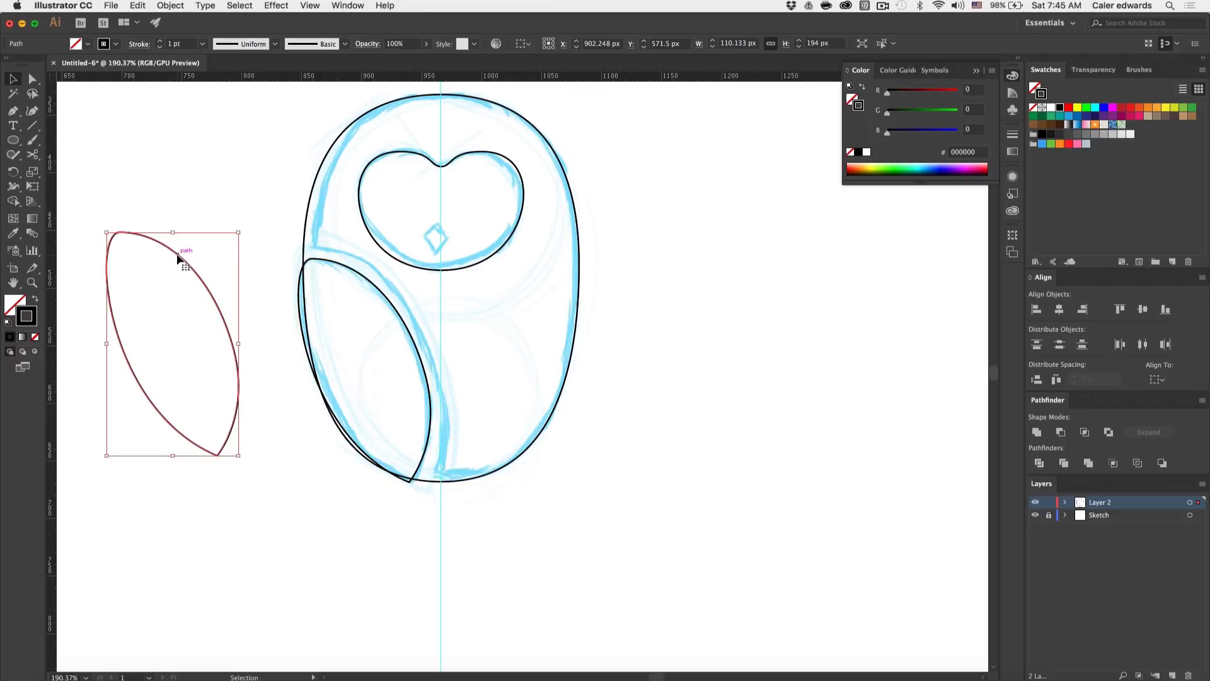
pyautogui.click(34, 299)
pyautogui.click(402, 43)
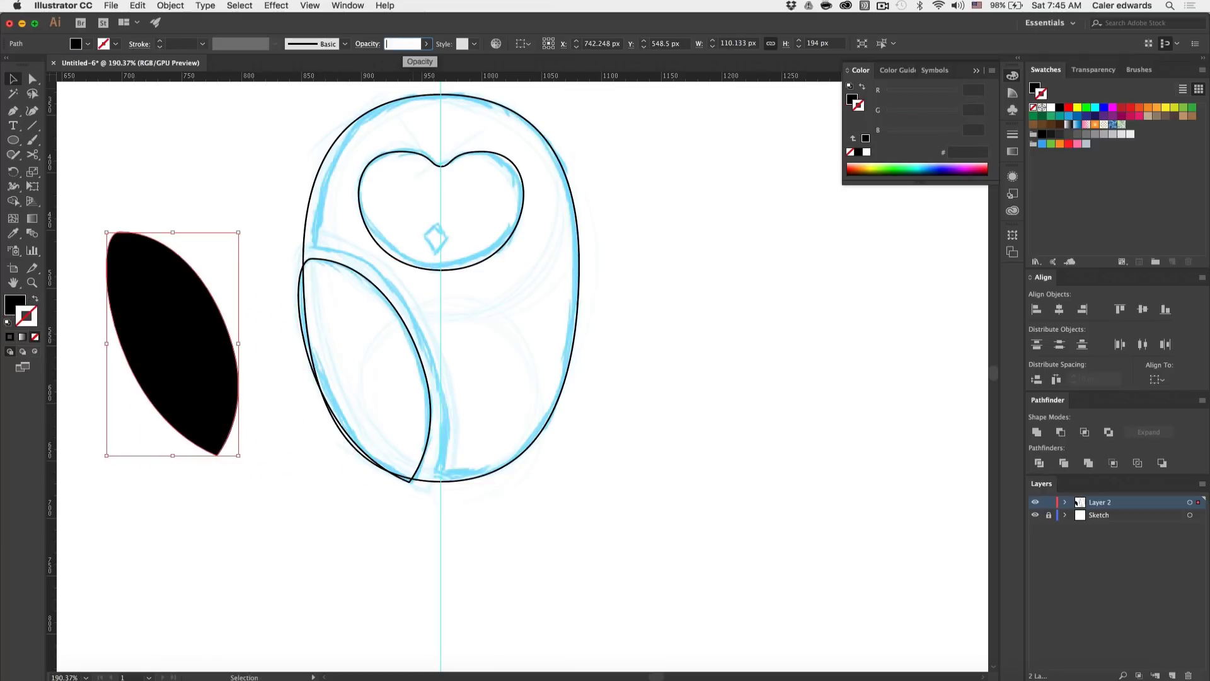
pyautogui.write('20')
pyautogui.press('Return')
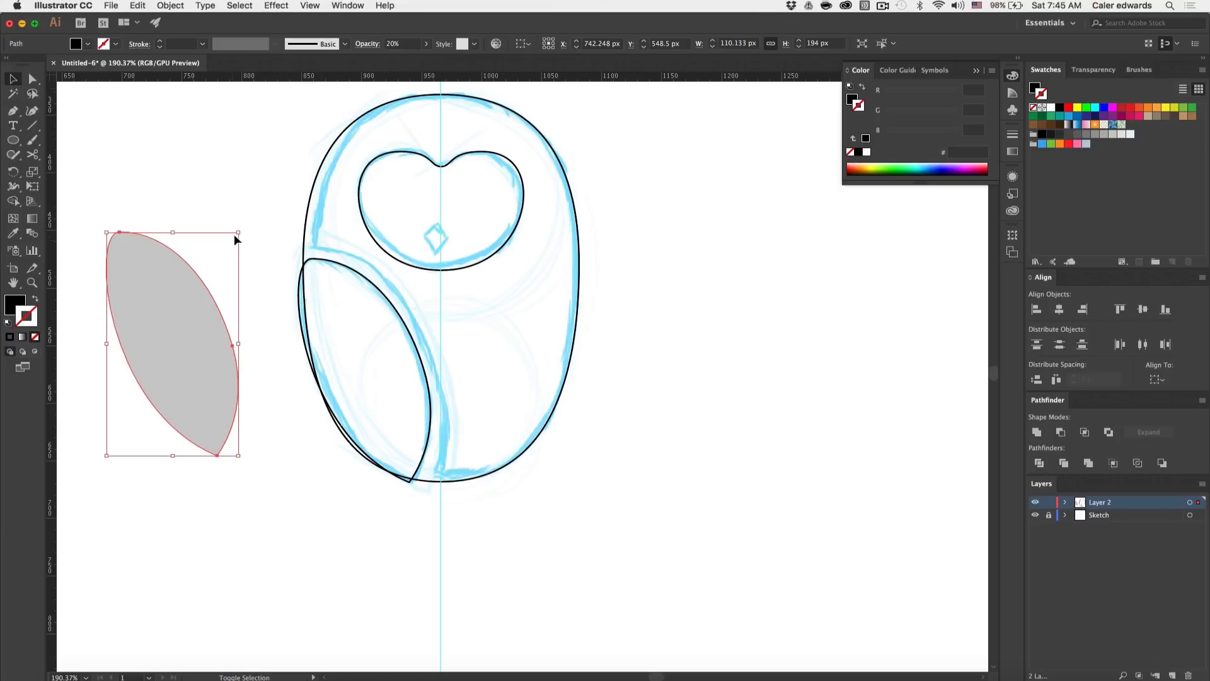
# Step: Try the wing copy enlarged to about 135 × 237 px over the original wing, and delete it
pyautogui.moveTo(240, 233); pyautogui.dragTo(254, 207)
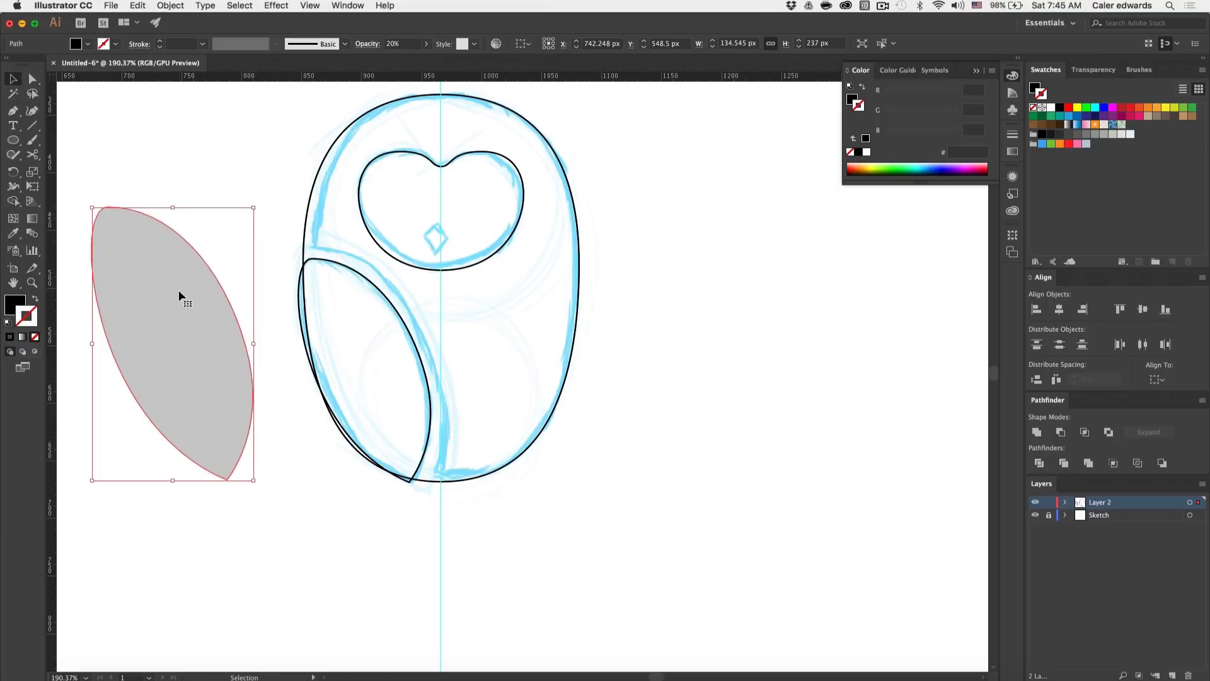
pyautogui.moveTo(181, 295); pyautogui.dragTo(372, 327)
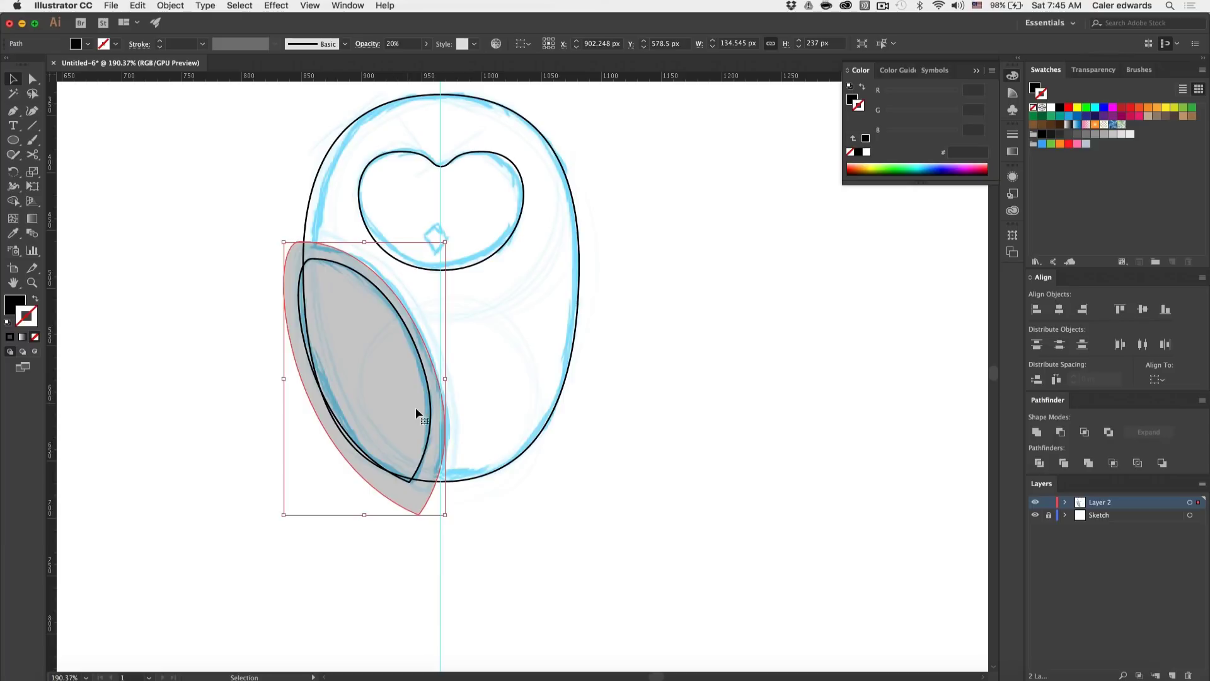
pyautogui.press('Delete')
# Step: Fill the wing black without an outline and add an 8 px offset path around it with miter joins
pyautogui.click(429, 434)
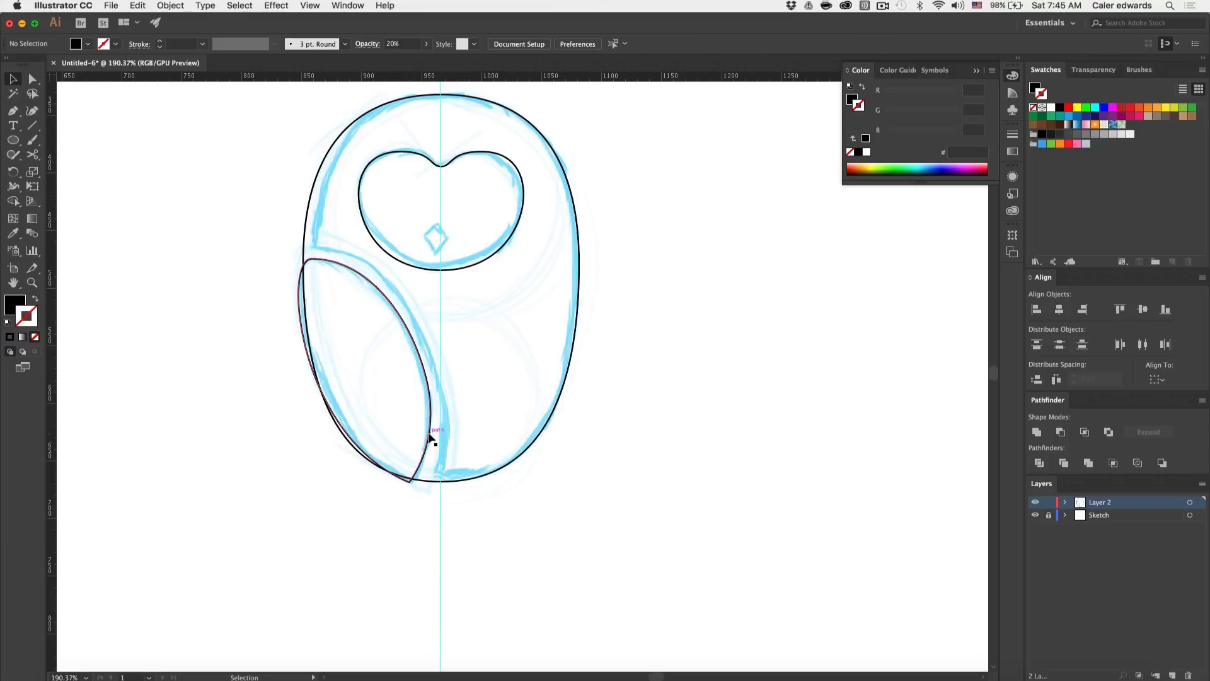
pyautogui.click(35, 301)
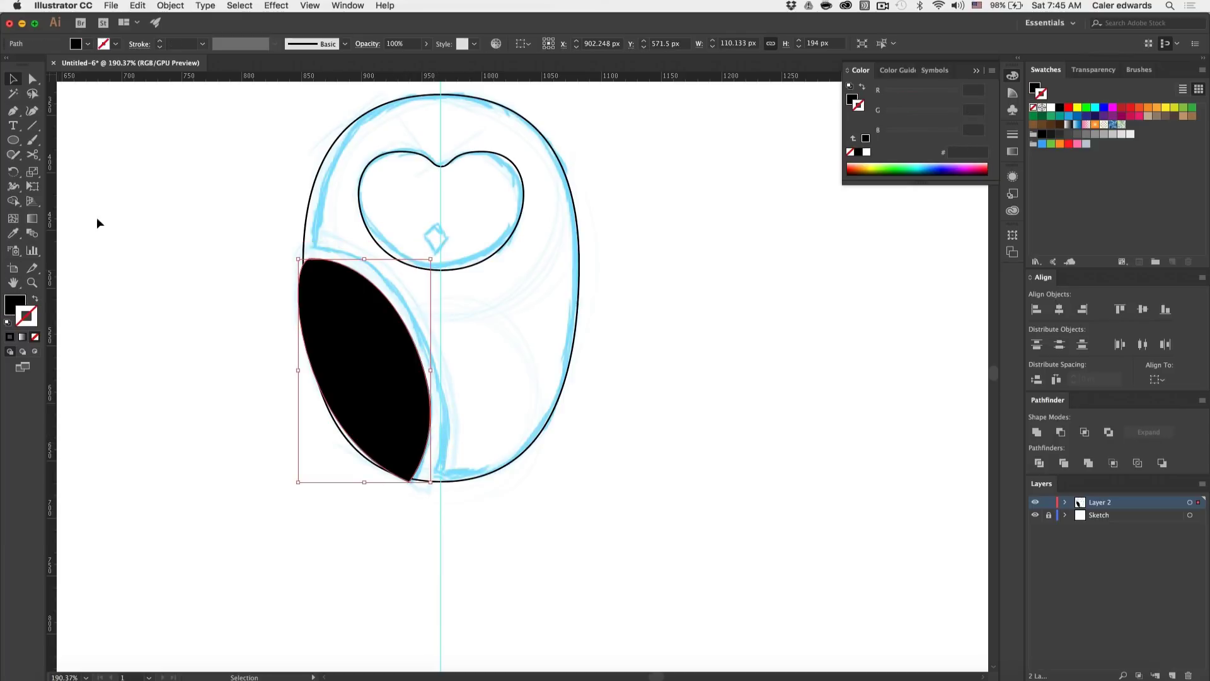
pyautogui.click(169, 5)
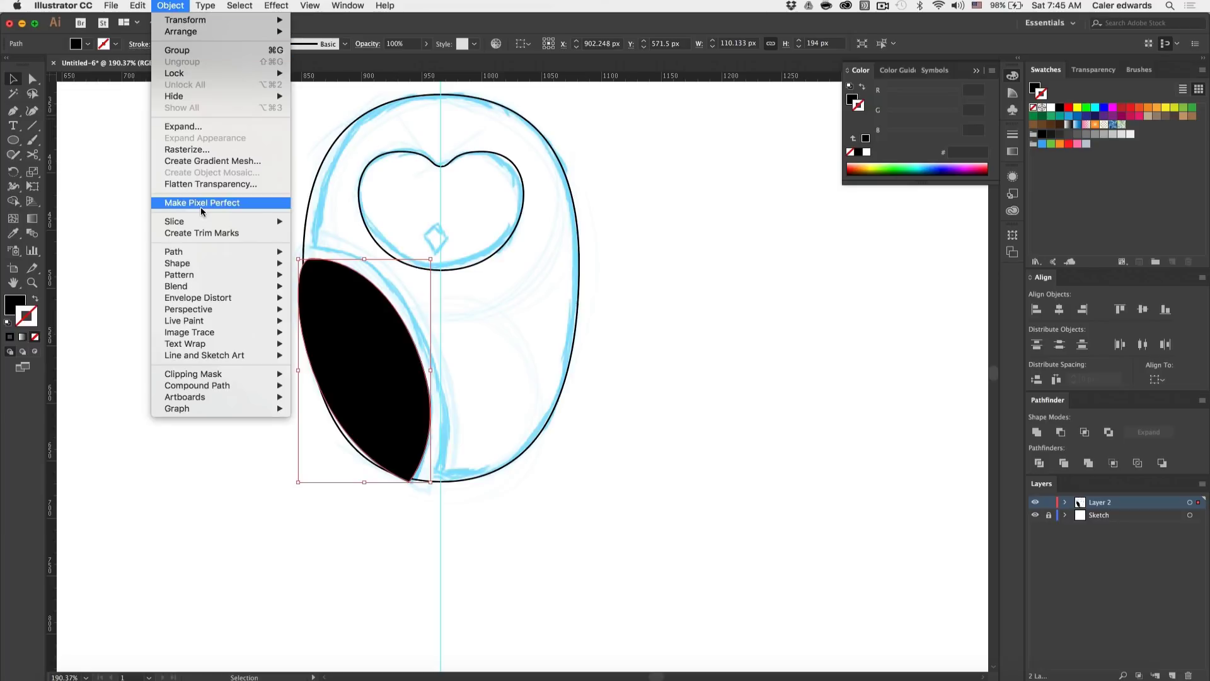
pyautogui.moveTo(210, 251)
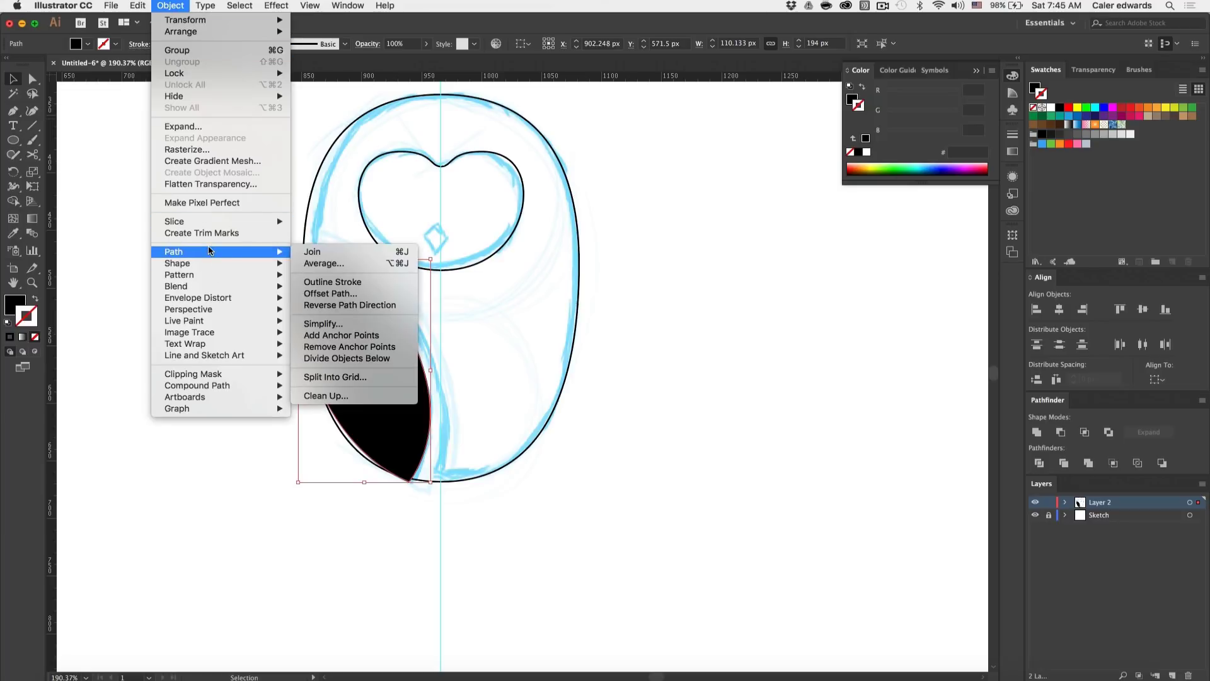
pyautogui.click(327, 293)
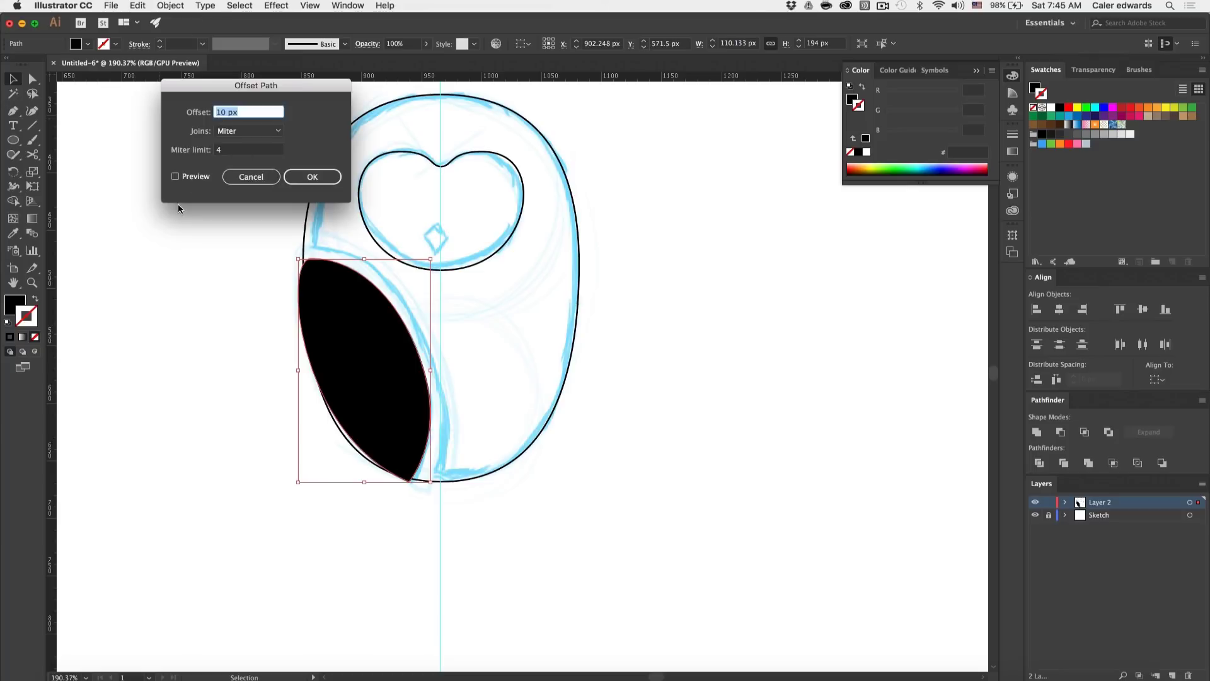
pyautogui.click(176, 177)
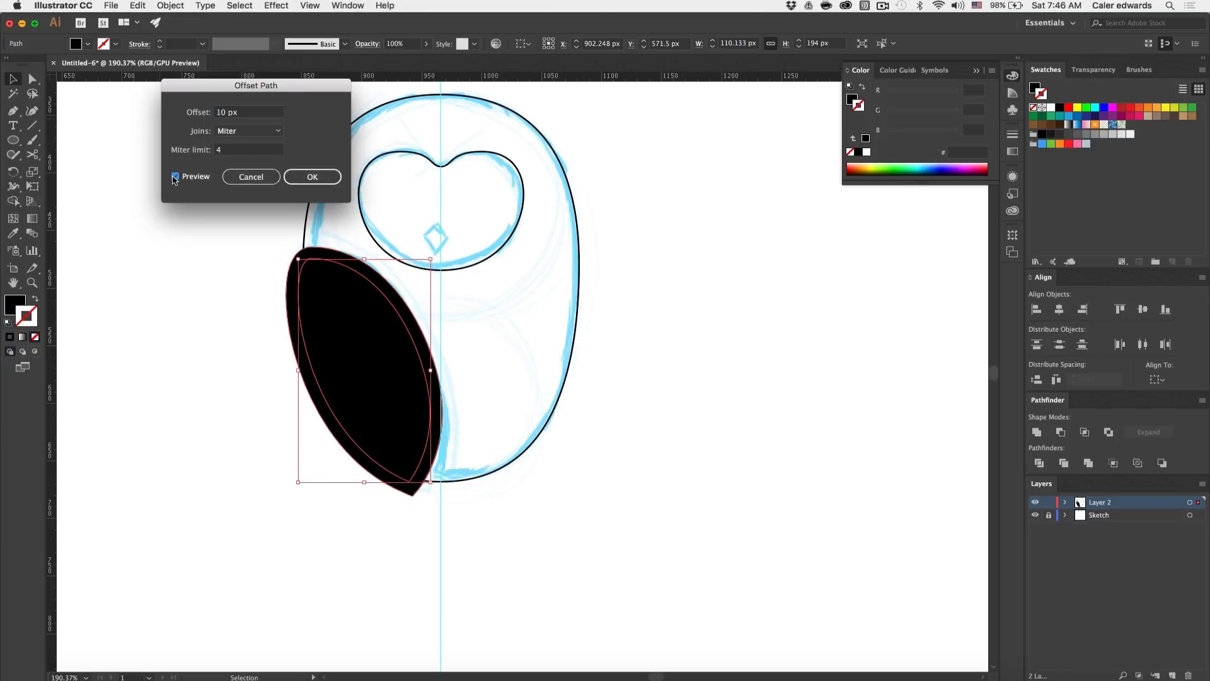
pyautogui.click(240, 114)
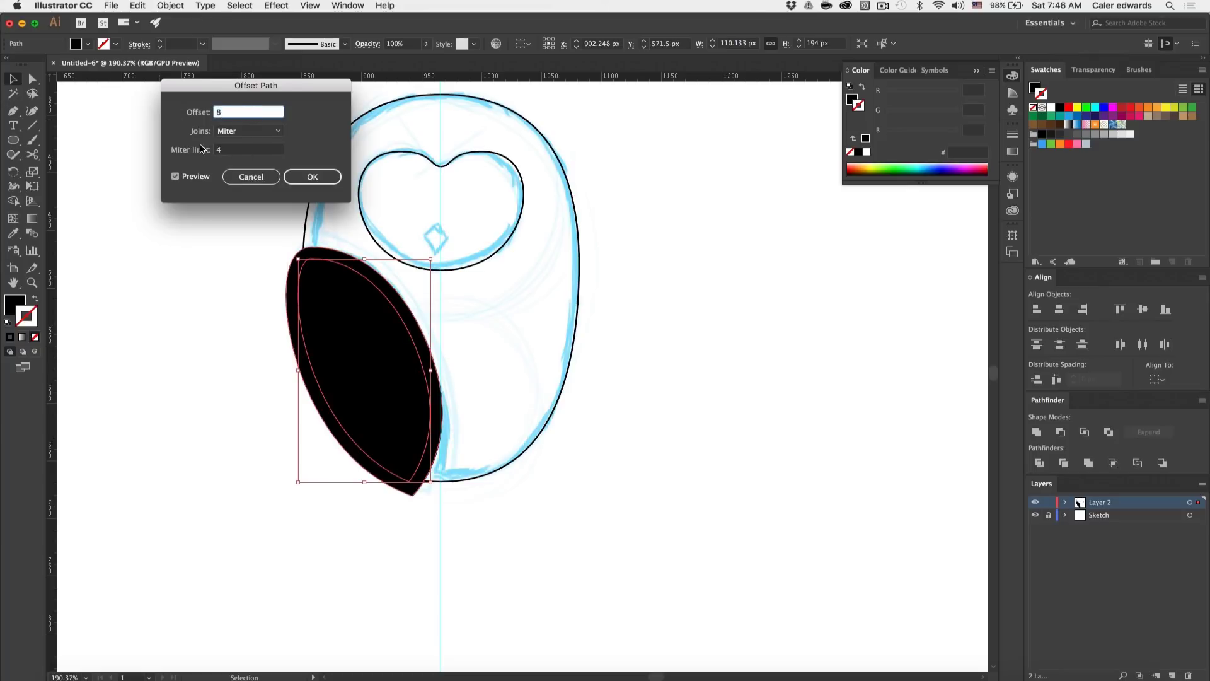
pyautogui.write('8')
pyautogui.click(236, 152)
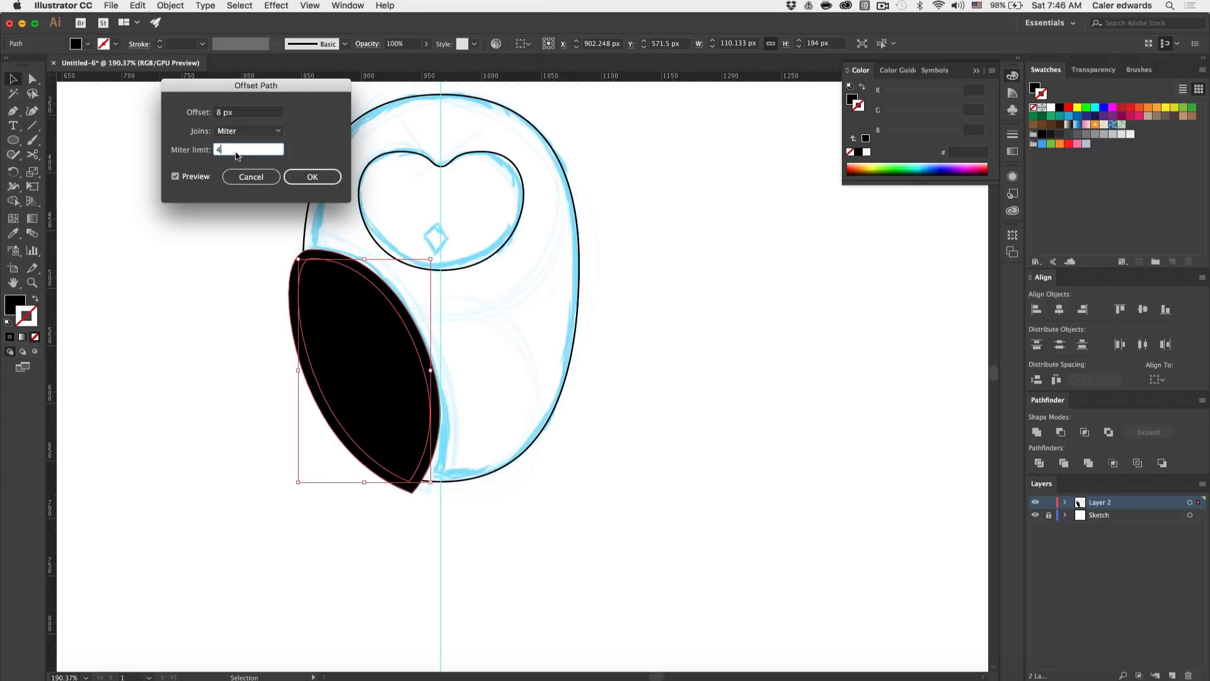
pyautogui.click(310, 178)
# Step: Give the owl's body outline a red FF1D25 fill and no stroke
pyautogui.click(580, 230)
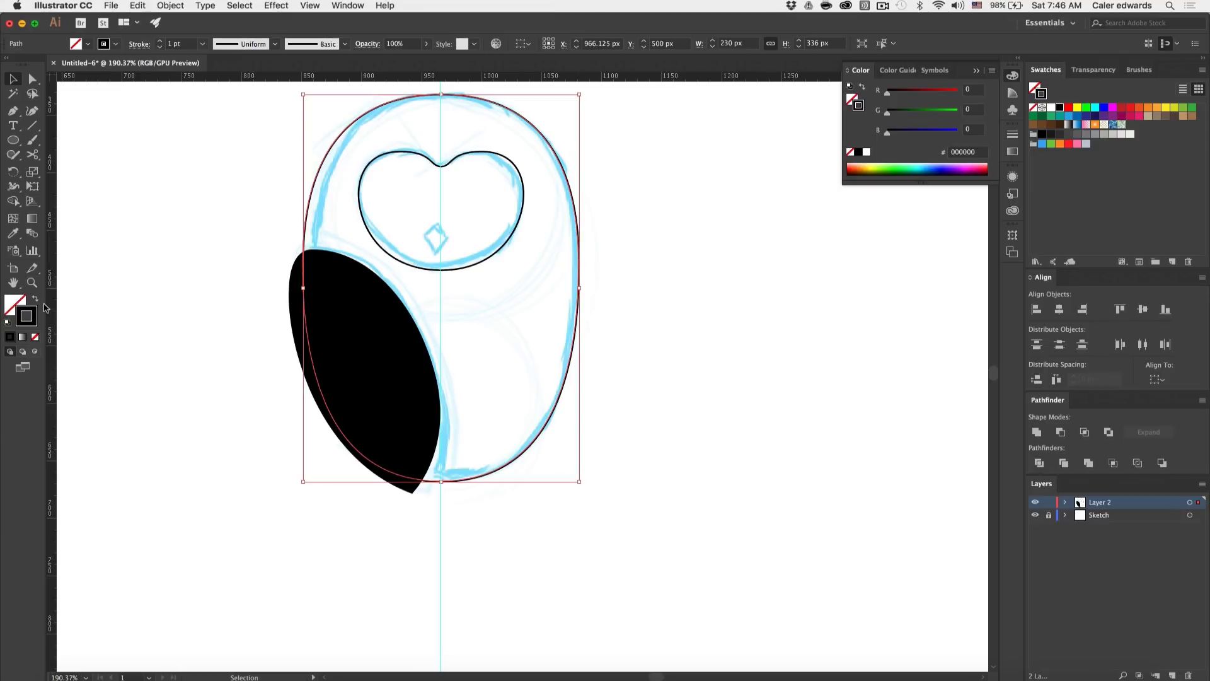
pyautogui.hotkey('shift', 'x')
pyautogui.click(1069, 144)
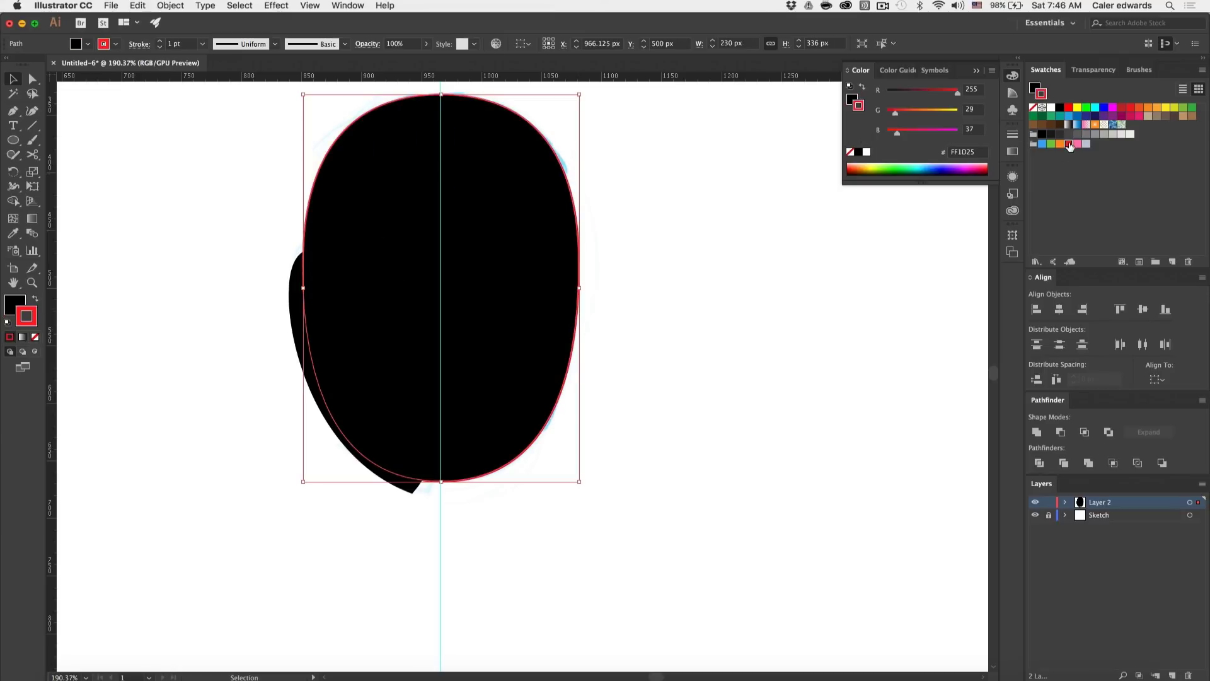
pyautogui.click(35, 337)
pyautogui.press('x')
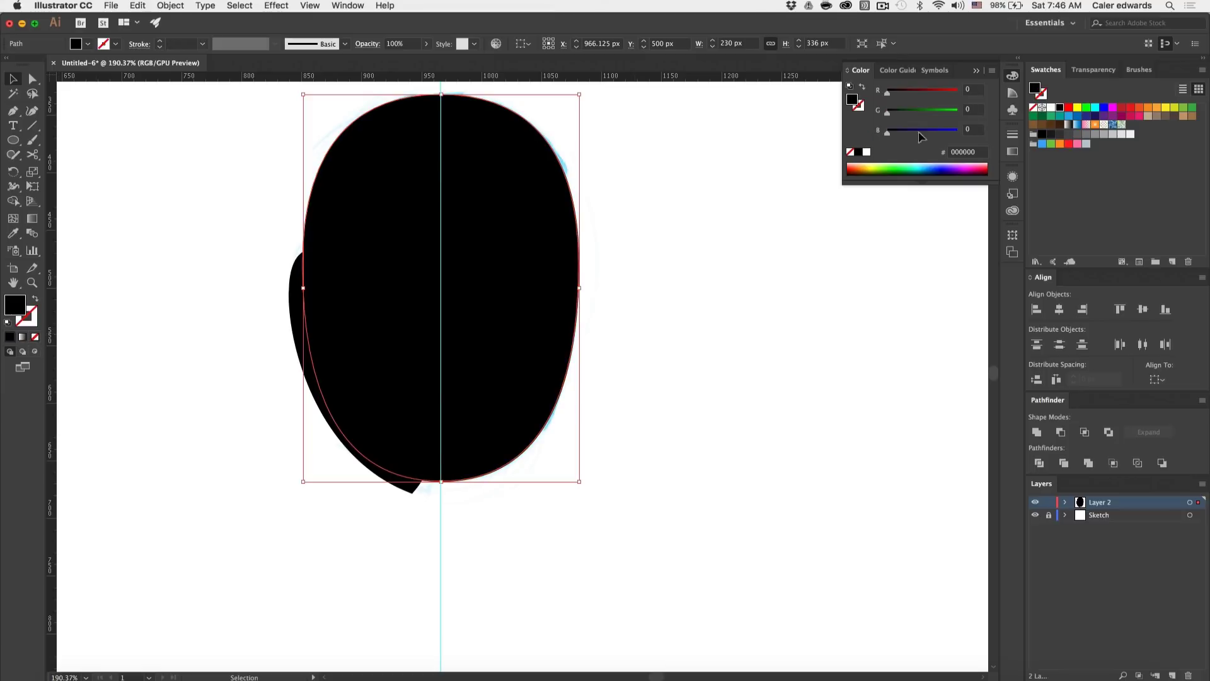
pyautogui.click(1069, 145)
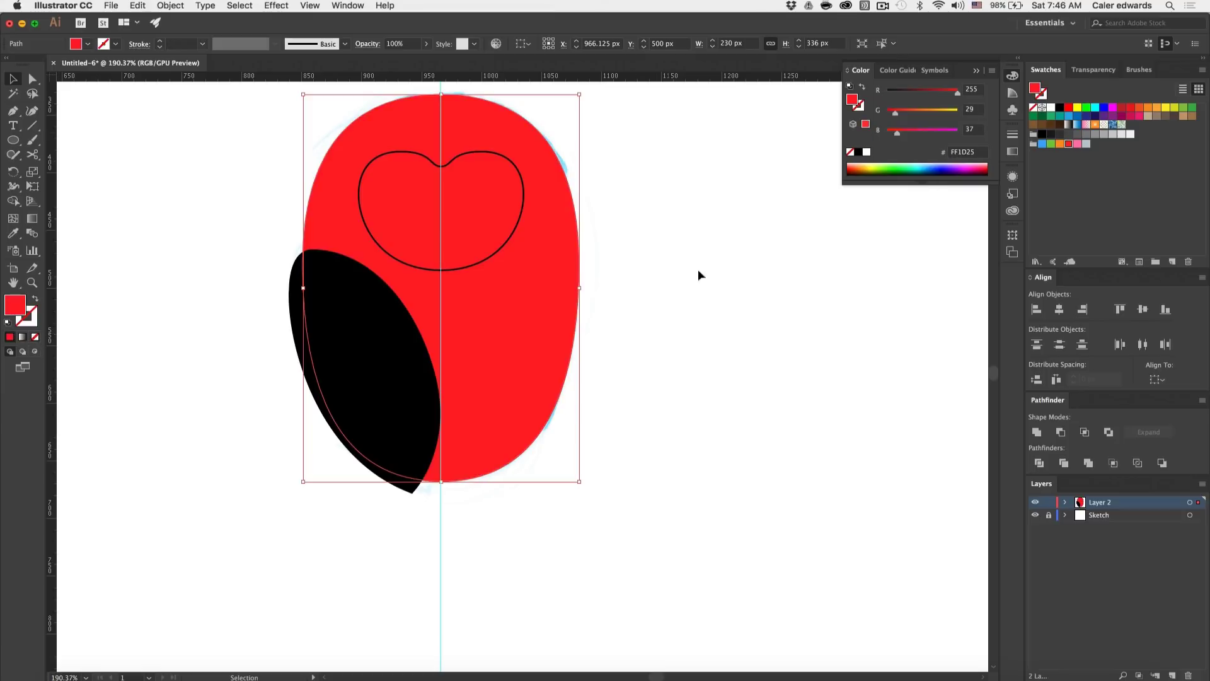
# Step: Send the red body shape to the back, behind the wing shapes
pyautogui.rightClick(462, 367)
pyautogui.moveTo(498, 548)
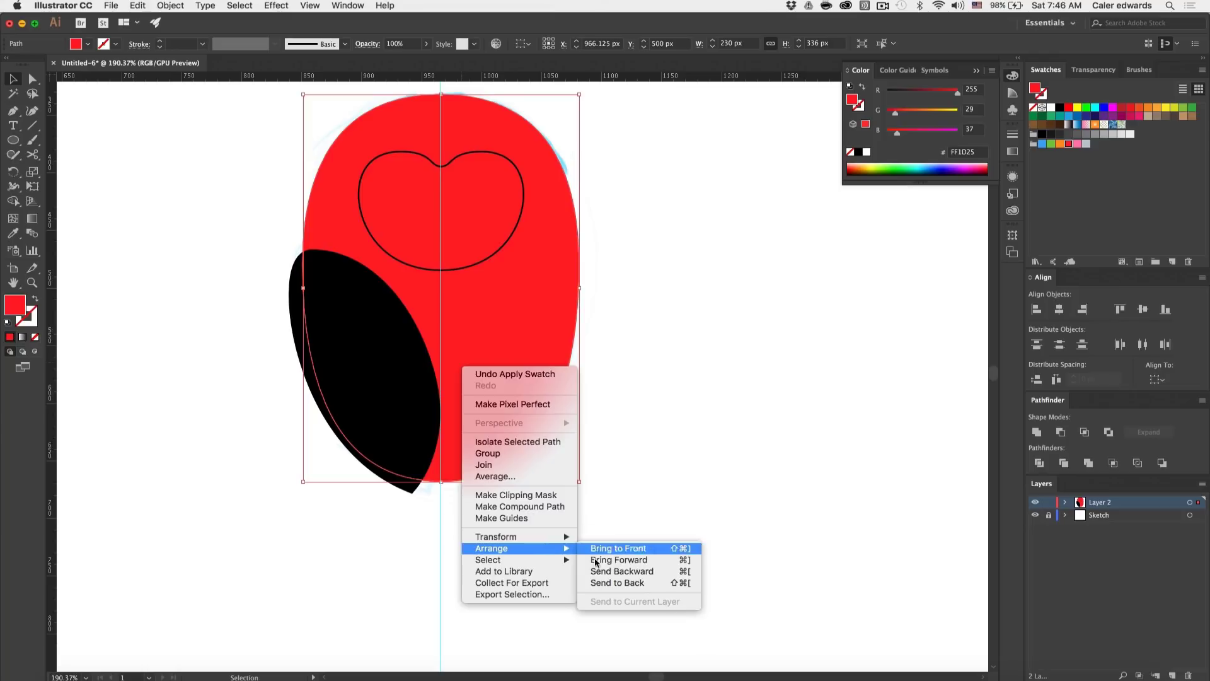
pyautogui.click(616, 583)
pyautogui.click(701, 469)
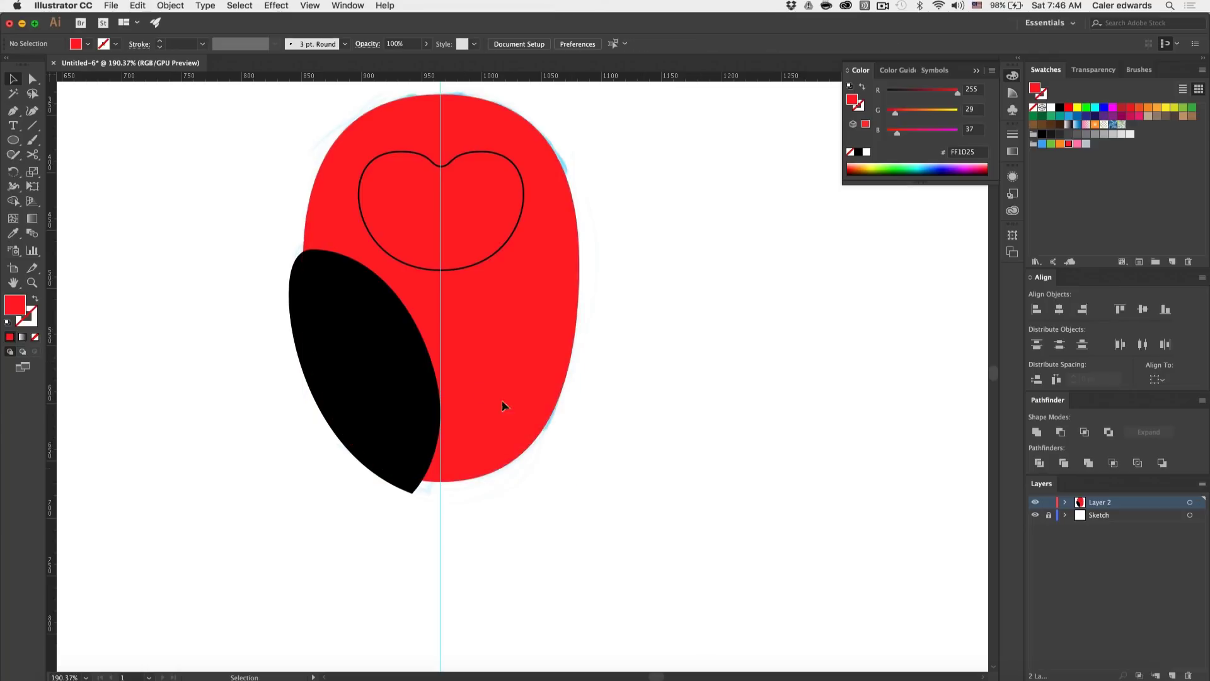
# Step: Cut the enlarged offset wing shape out of the red body with the Shape Builder, leaving a gap around the wing
pyautogui.click(428, 369)
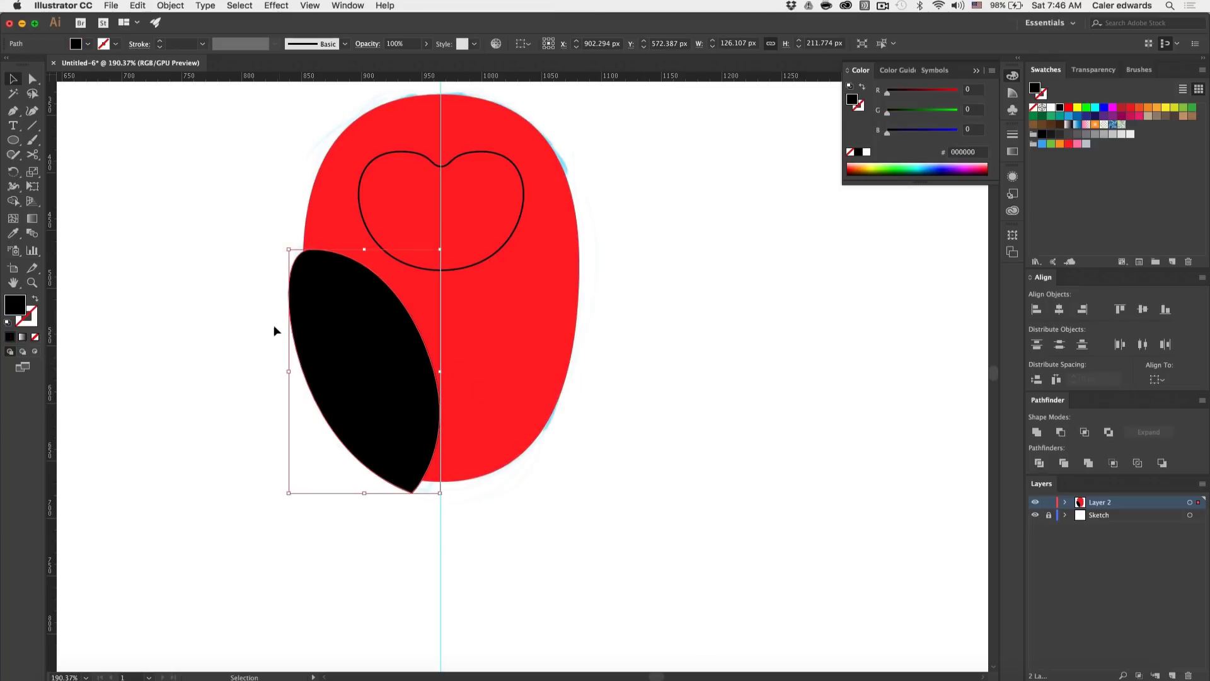
pyautogui.keyDown('shift'); pyautogui.click(528, 320); pyautogui.keyUp('shift')
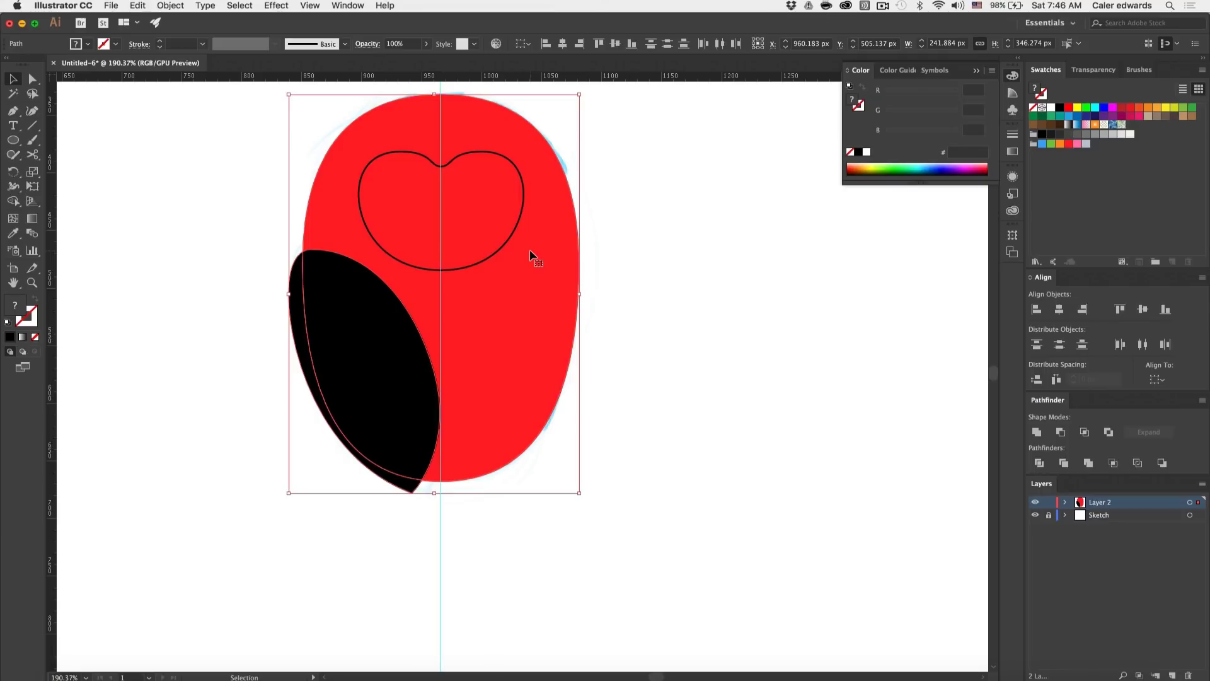
pyautogui.hotkey('shift', 'm')
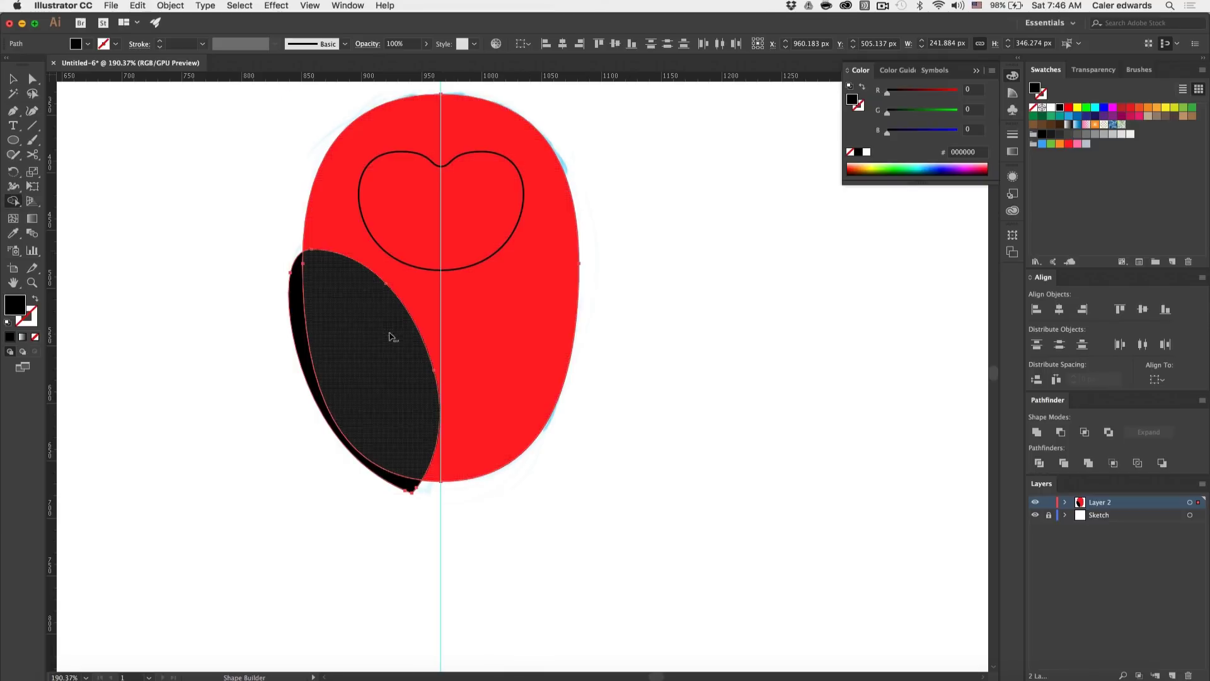
pyautogui.click(361, 373)
pyautogui.press('v')
pyautogui.click(620, 432)
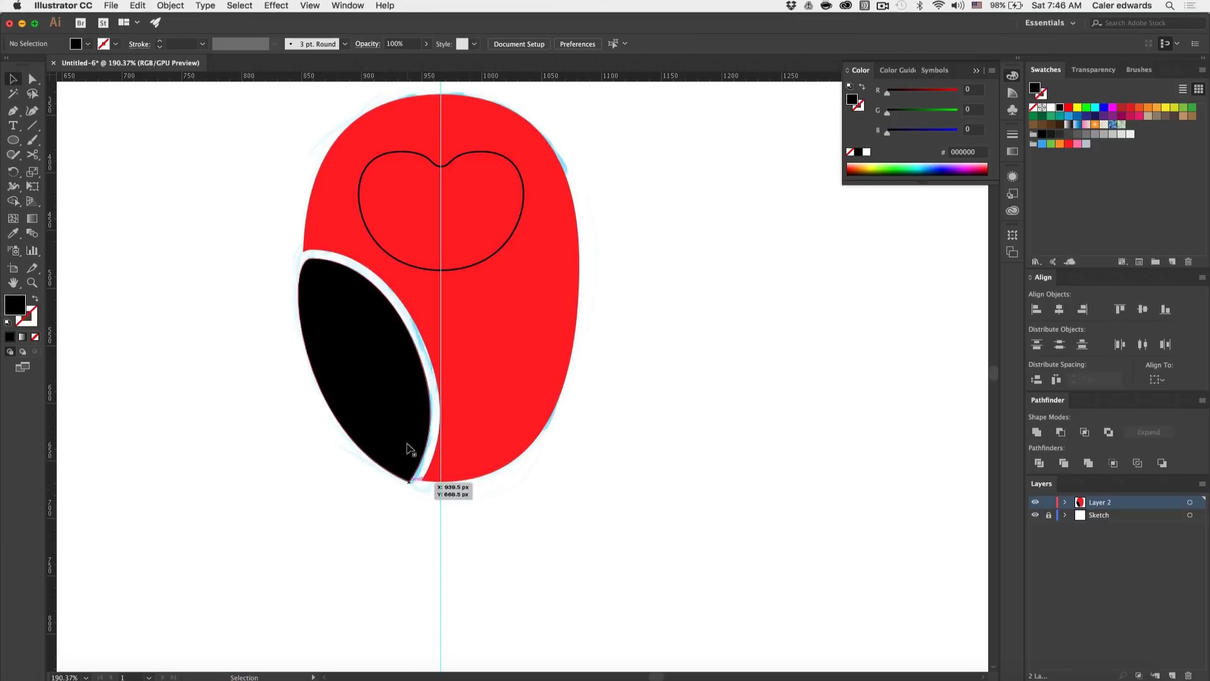
# Step: Recolor the body with a black 000000 fill to match the wing
pyautogui.click(386, 388)
pyautogui.click(627, 379)
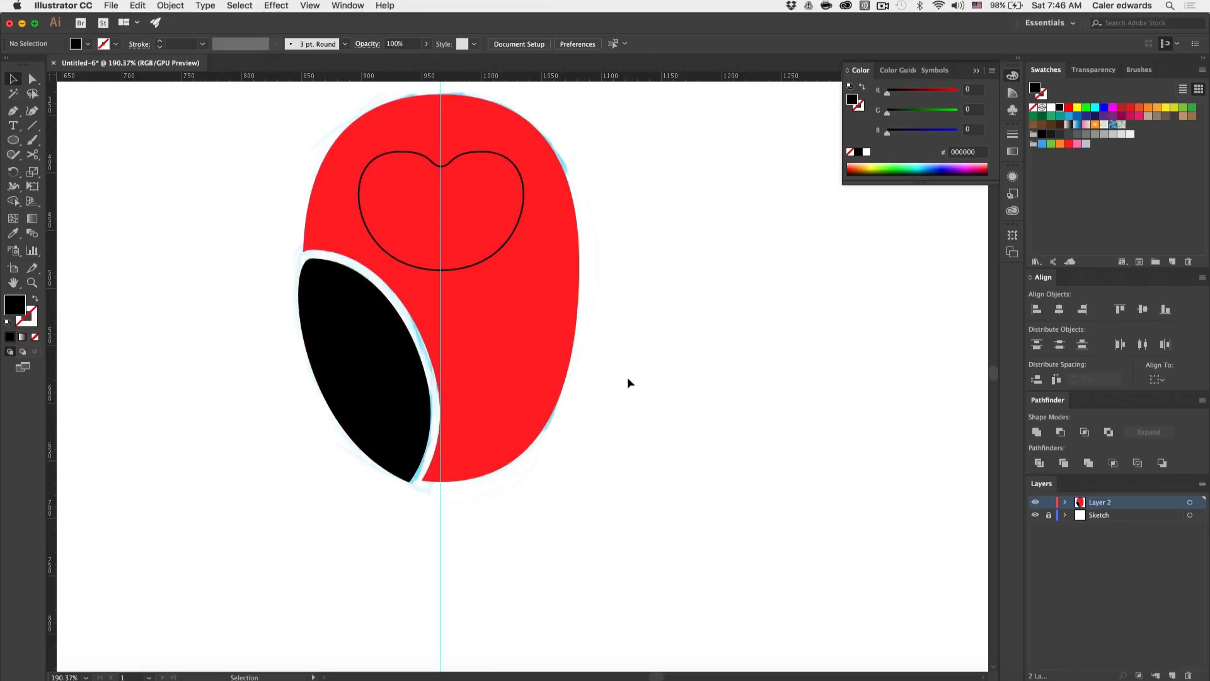
pyautogui.scroll(-2, 626, 377)
pyautogui.click(559, 370)
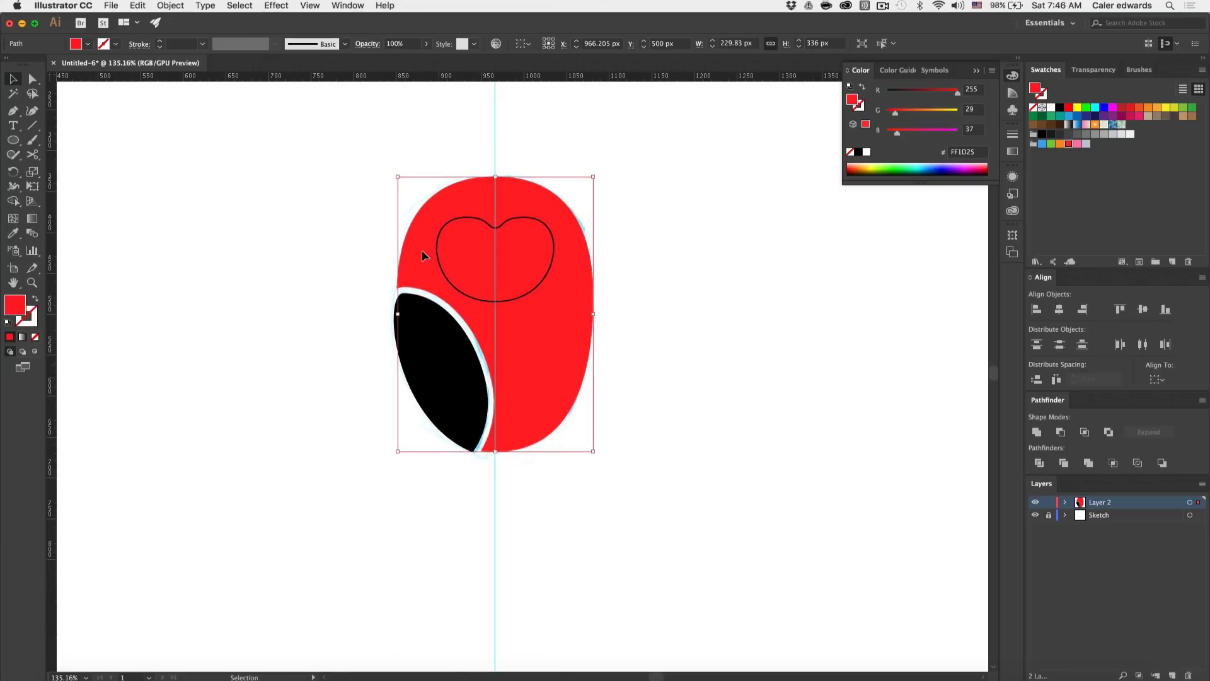
pyautogui.click(1043, 134)
pyautogui.click(867, 239)
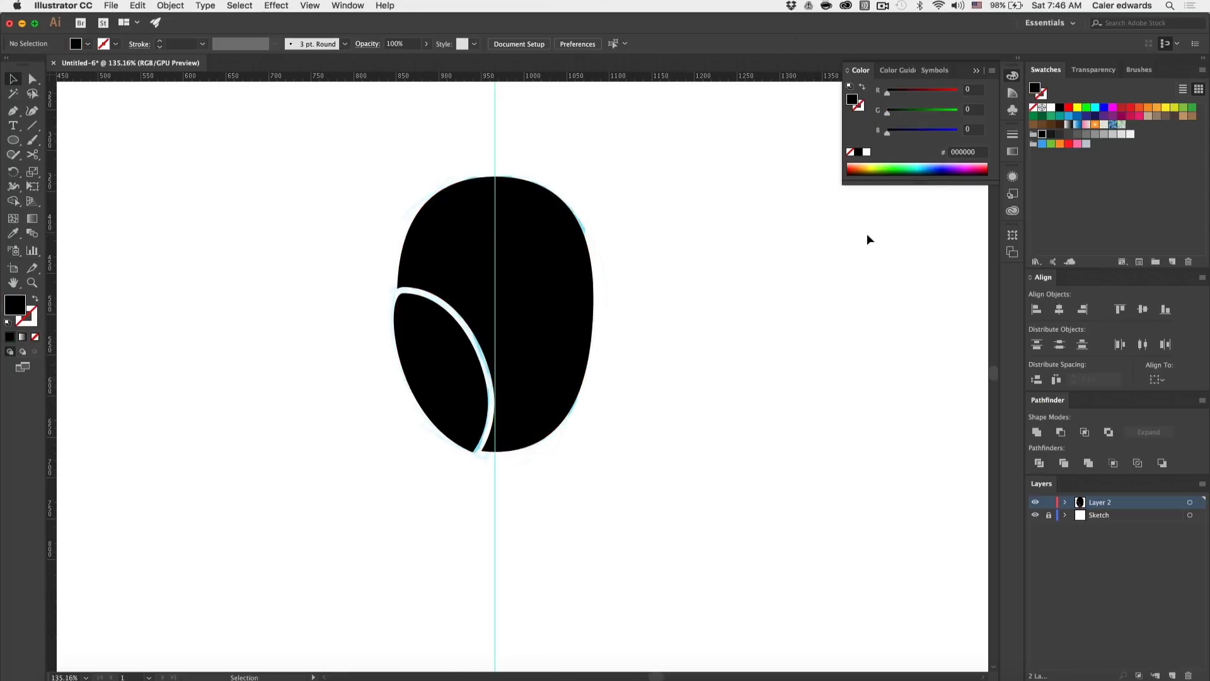
# Step: Move the body, face and wing shapes together to the left of the blue sketch, clear of it
pyautogui.scroll(2, 706, 375)
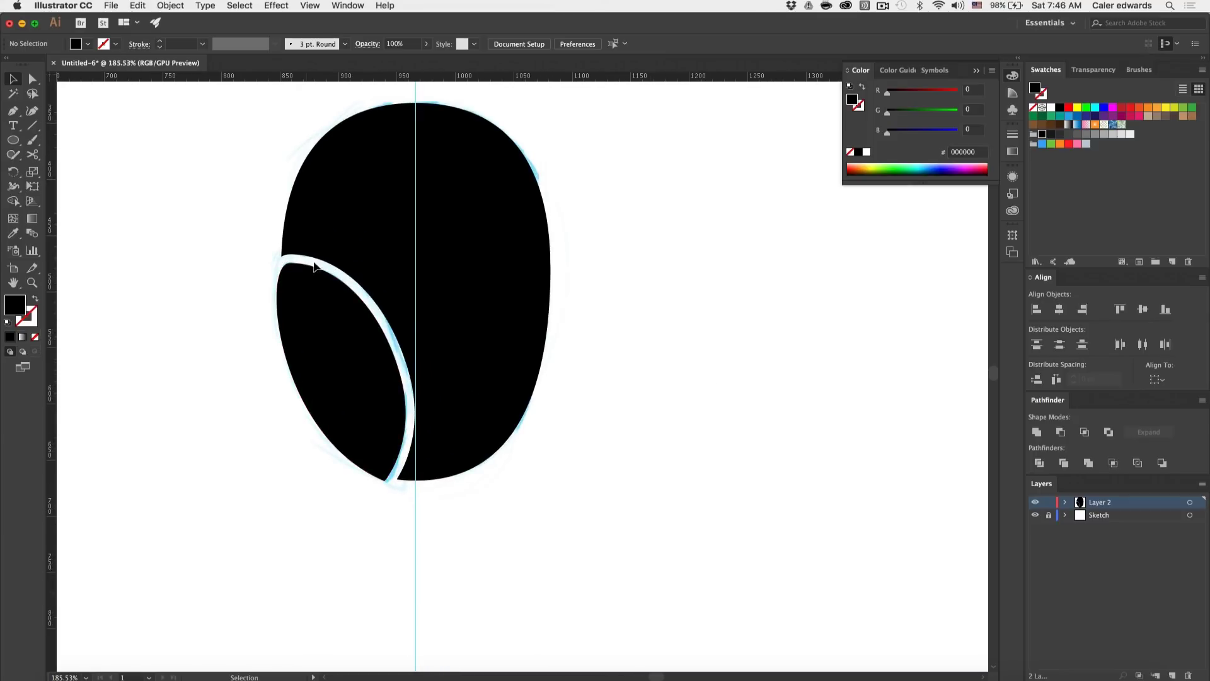
pyautogui.scroll(3, 349, 524)
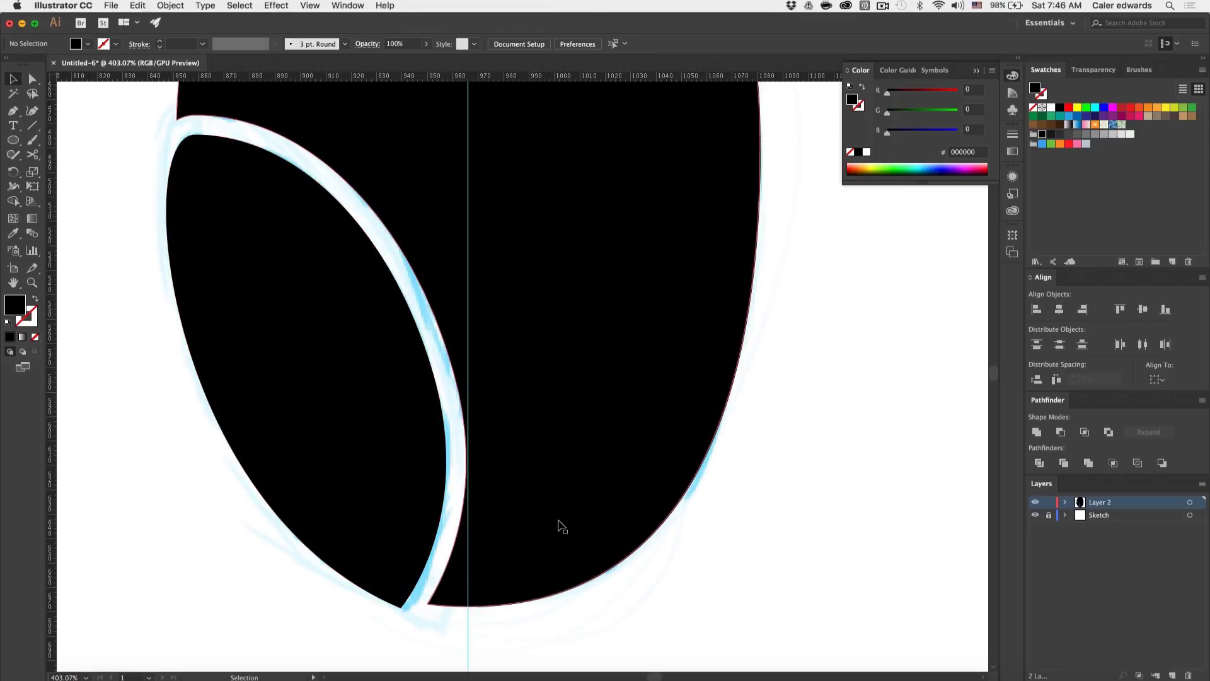
pyautogui.scroll(-3, 426, 356)
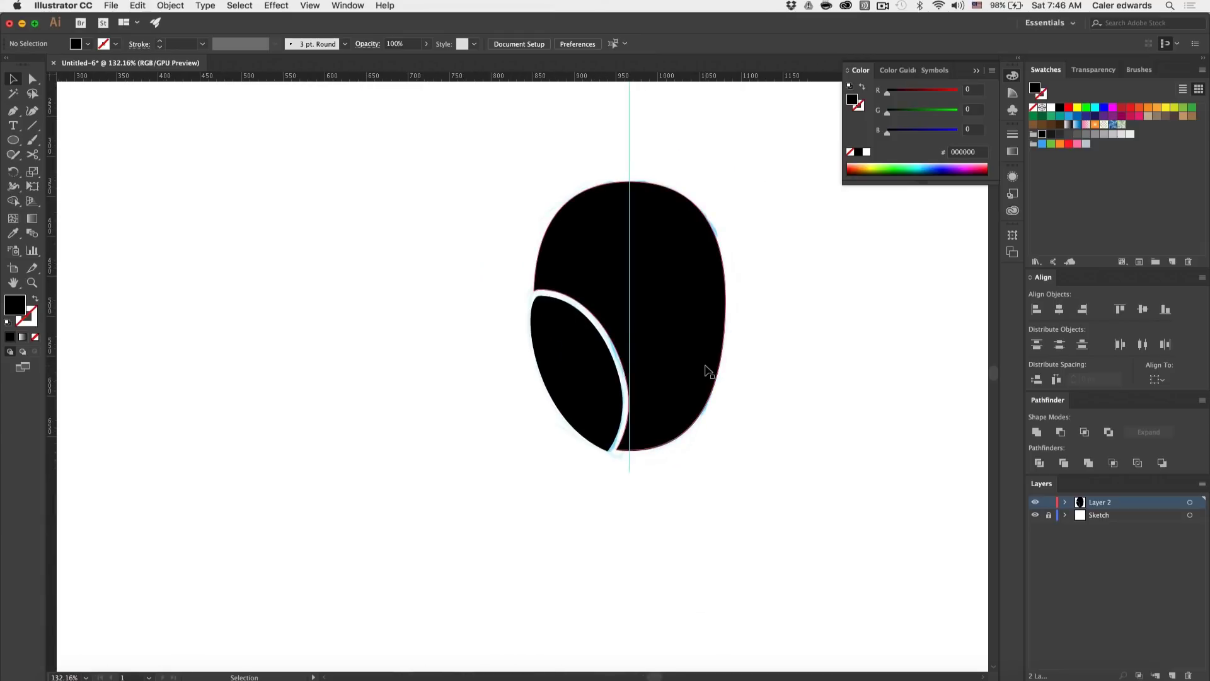
pyautogui.hscroll(2, 744, 422)
pyautogui.moveTo(791, 501); pyautogui.dragTo(498, 227)
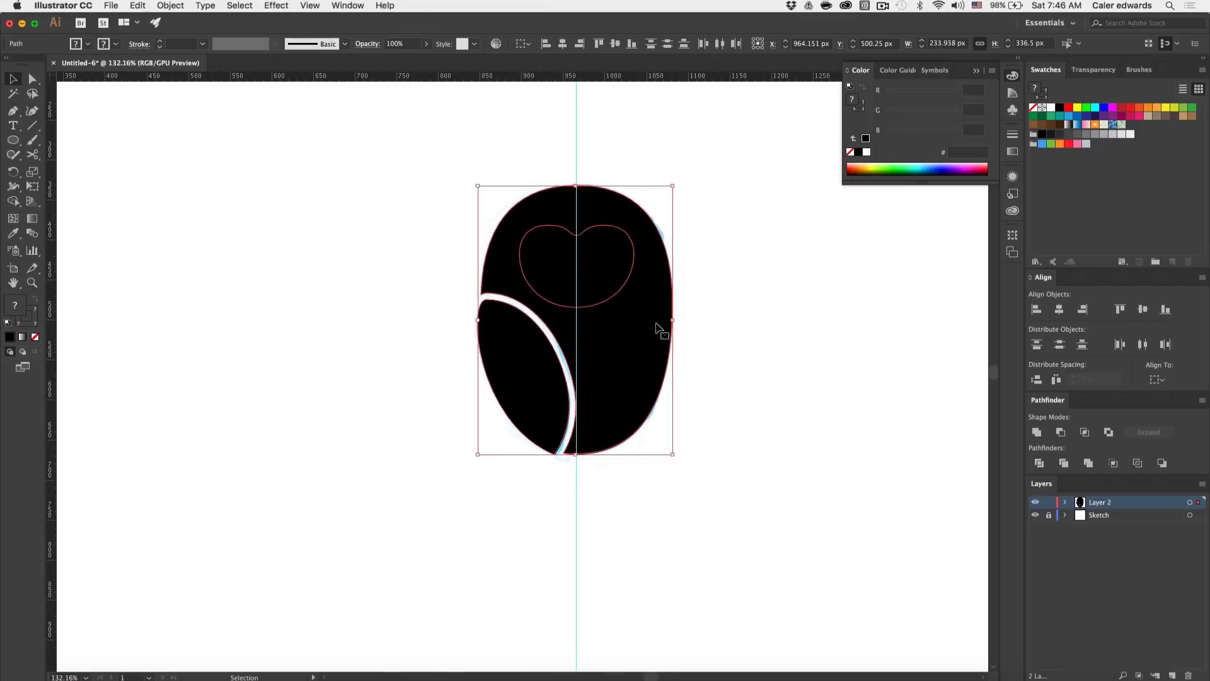
pyautogui.moveTo(656, 327); pyautogui.dragTo(396, 323)
pyautogui.hscroll(-2, 304, 423)
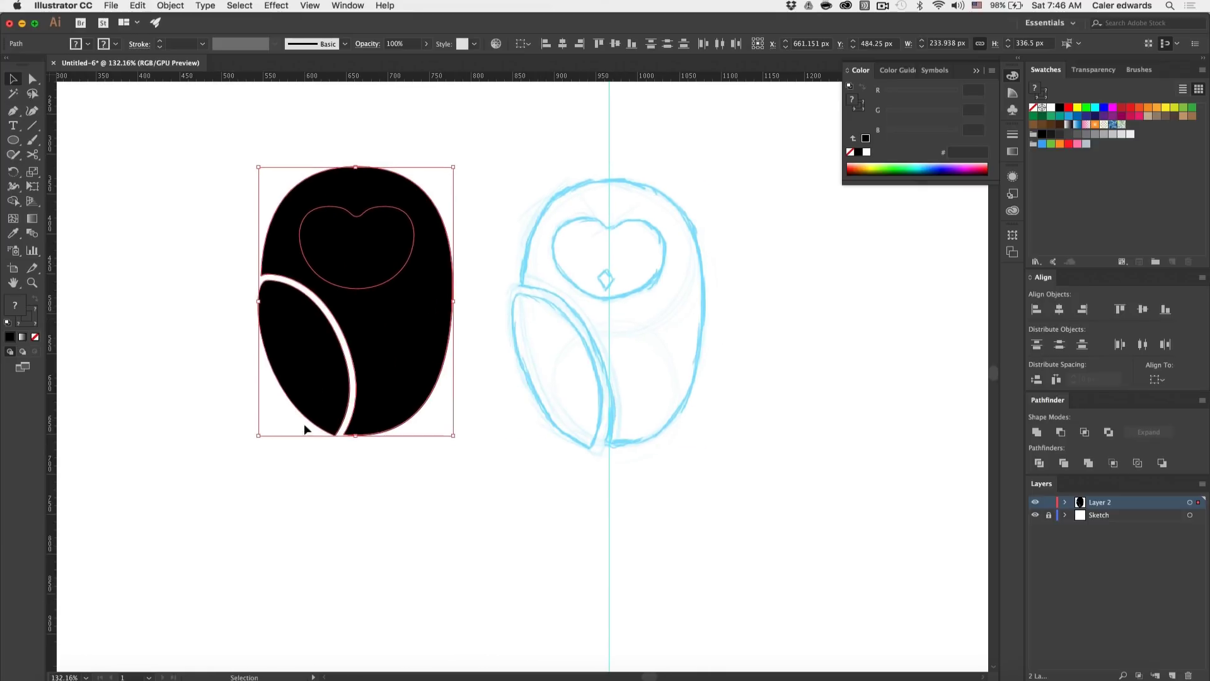
pyautogui.click(301, 512)
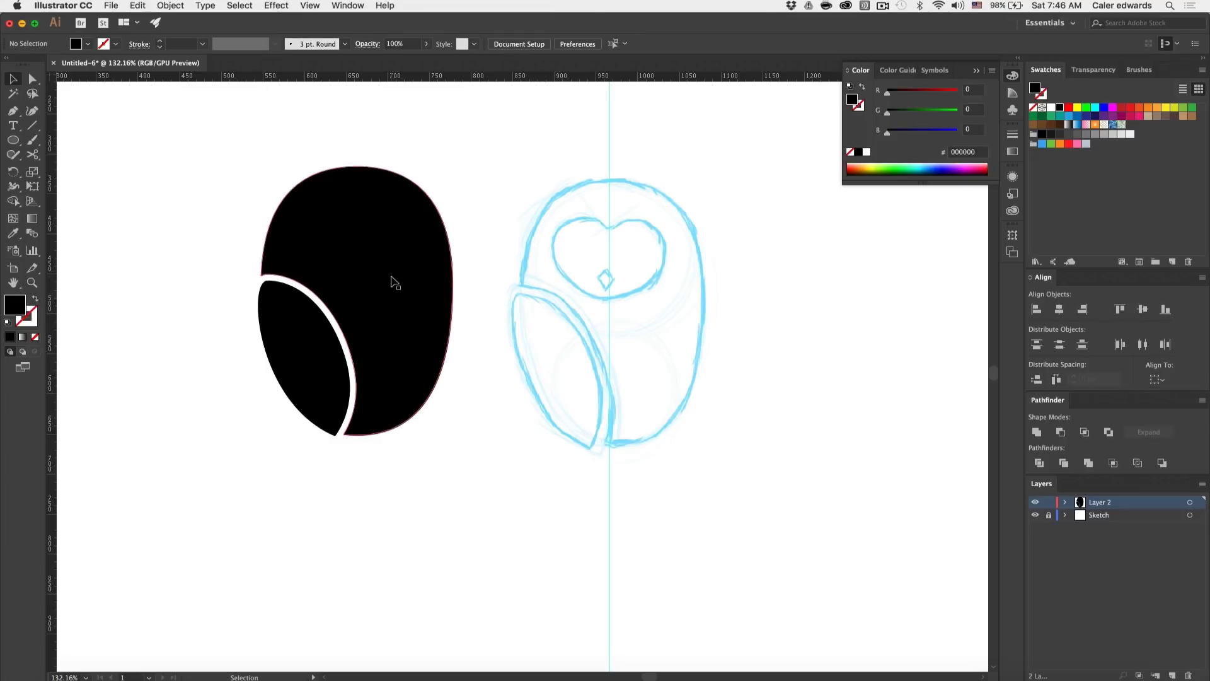
# Step: Swap the face outline to a black fill and cut the face shape out of the body with the Shape Builder
pyautogui.click(396, 285)
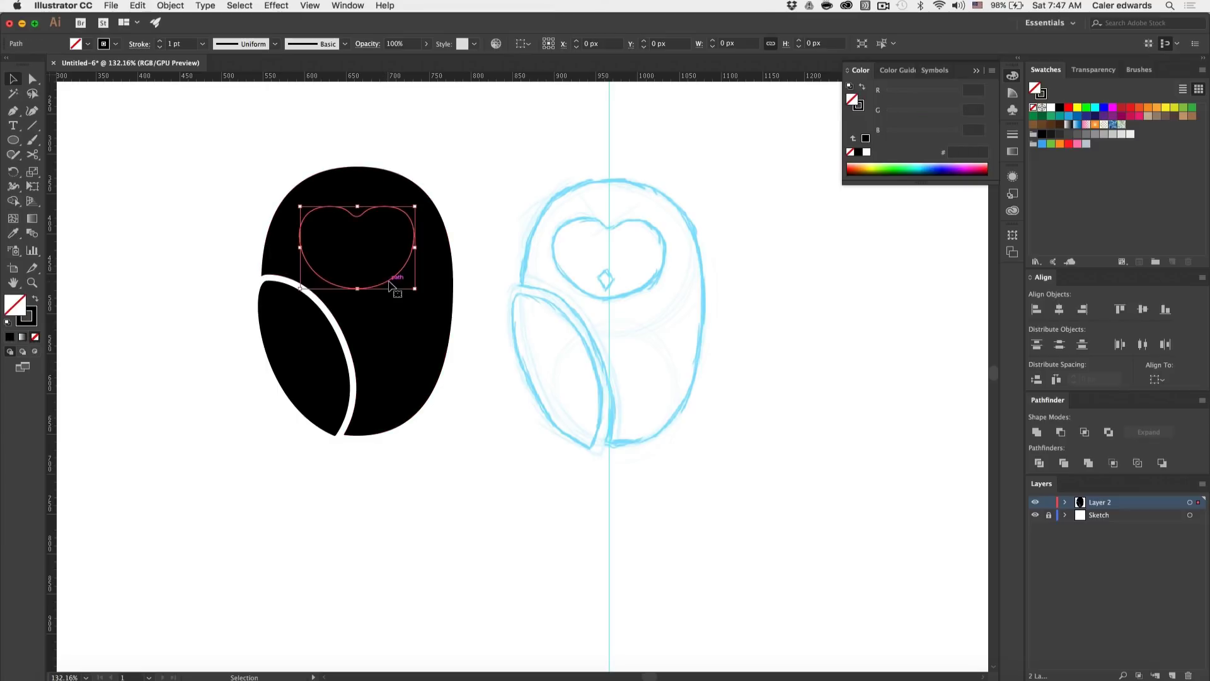
pyautogui.click(35, 300)
pyautogui.keyDown('shift'); pyautogui.click(426, 327); pyautogui.keyUp('shift')
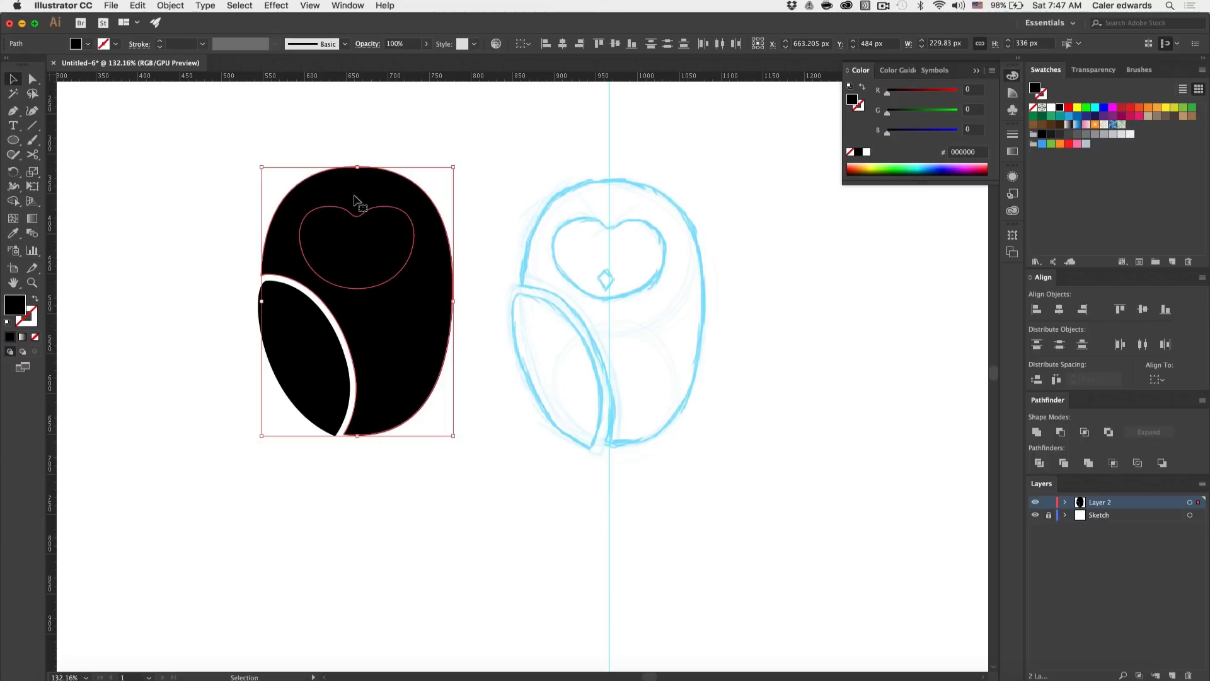
pyautogui.hotkey('shift', 'm')
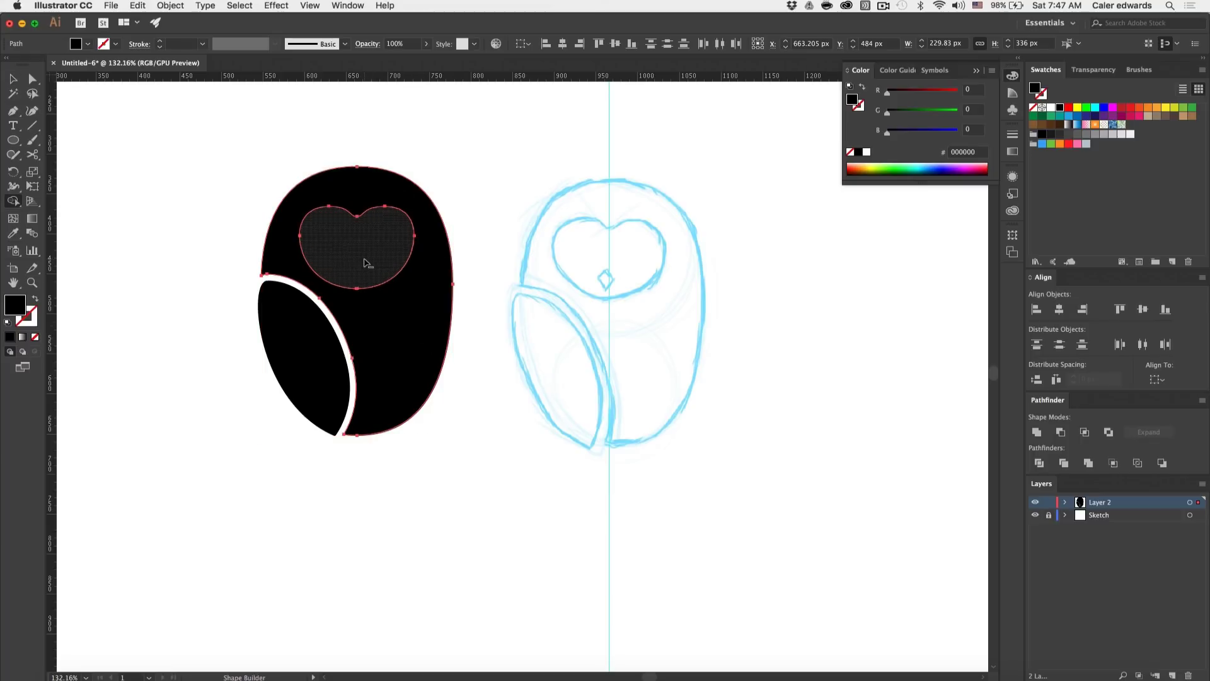
pyautogui.keyDown('alt'); pyautogui.click(365, 260); pyautogui.keyUp('alt')
pyautogui.press('c')
pyautogui.click(461, 479)
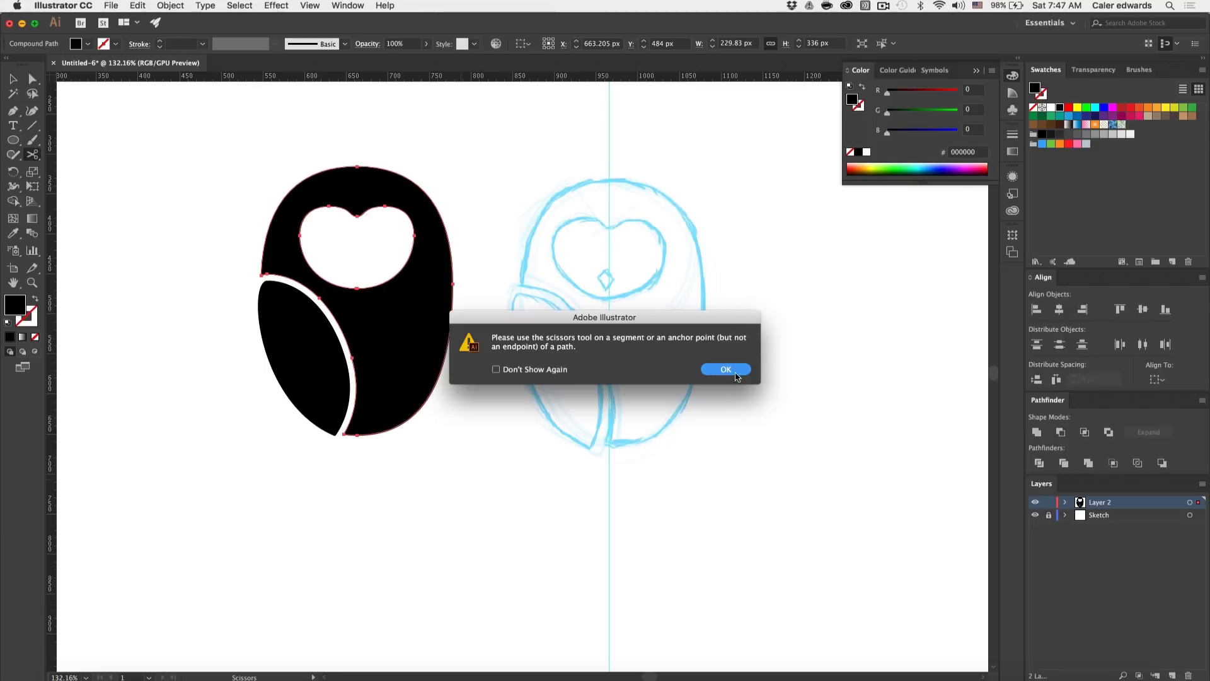
pyautogui.click(731, 370)
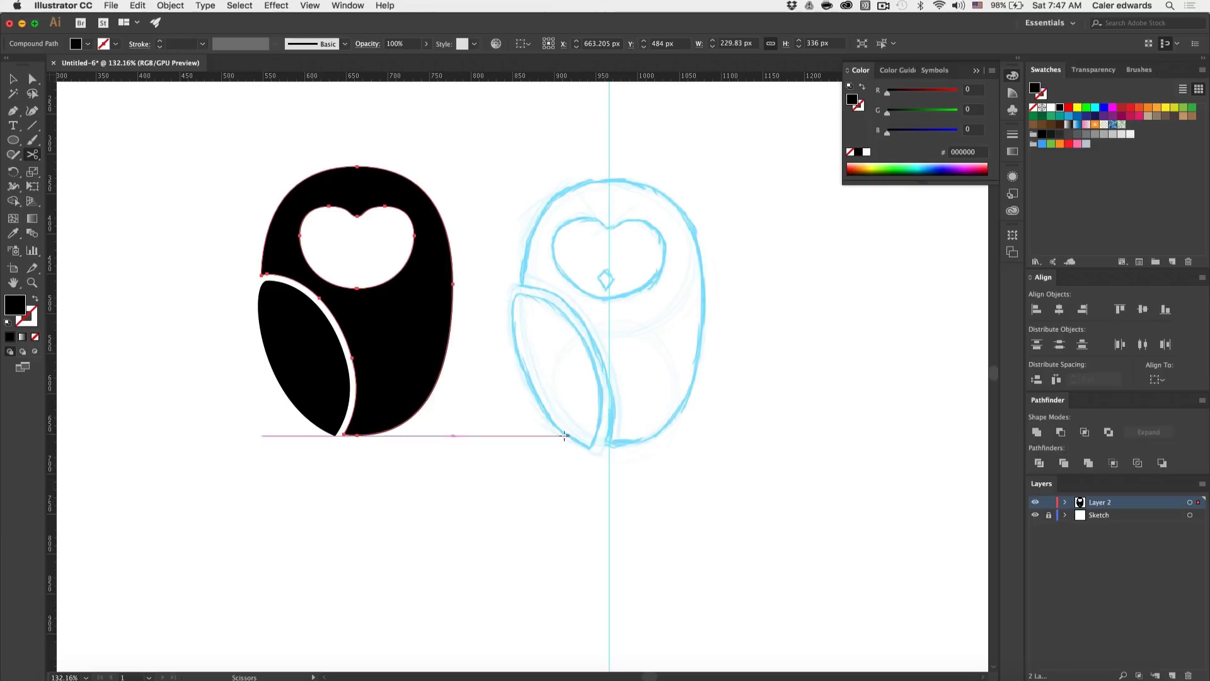
pyautogui.press('v')
pyautogui.click(470, 469)
pyautogui.hscroll(-2, 389, 478)
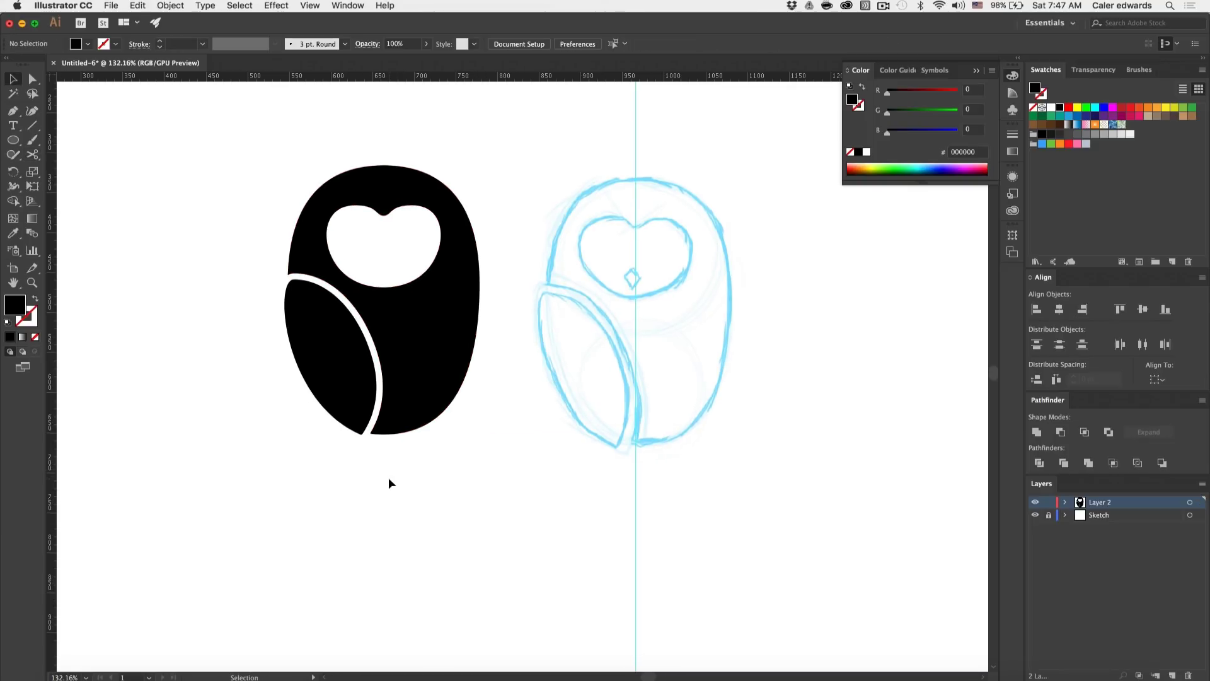
pyautogui.scroll(5, 690, 276)
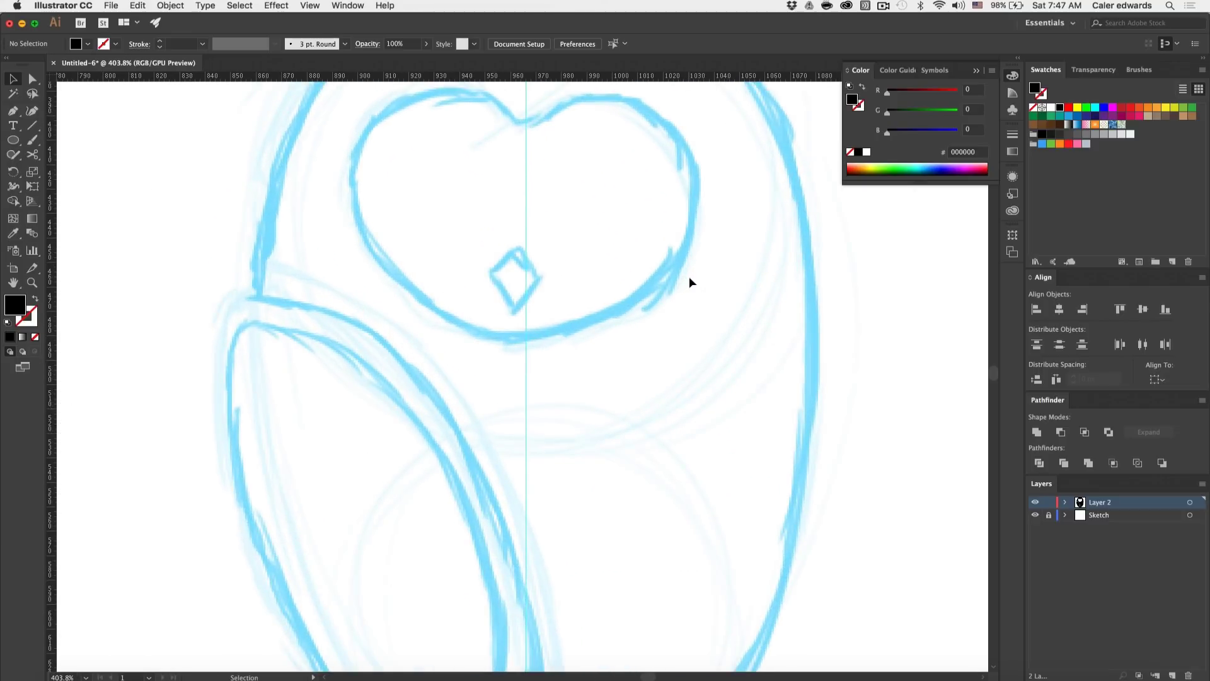
pyautogui.press('p')
pyautogui.click(514, 311)
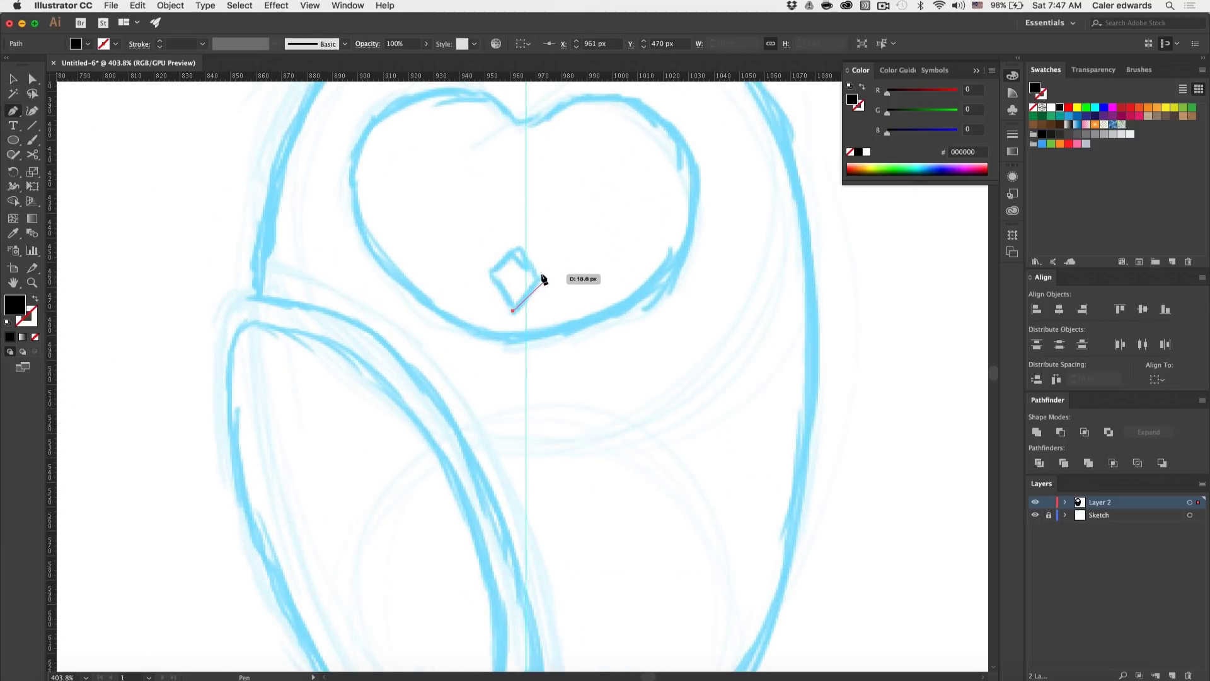
pyautogui.click(543, 281)
pyautogui.moveTo(520, 270); pyautogui.dragTo(520, 268)
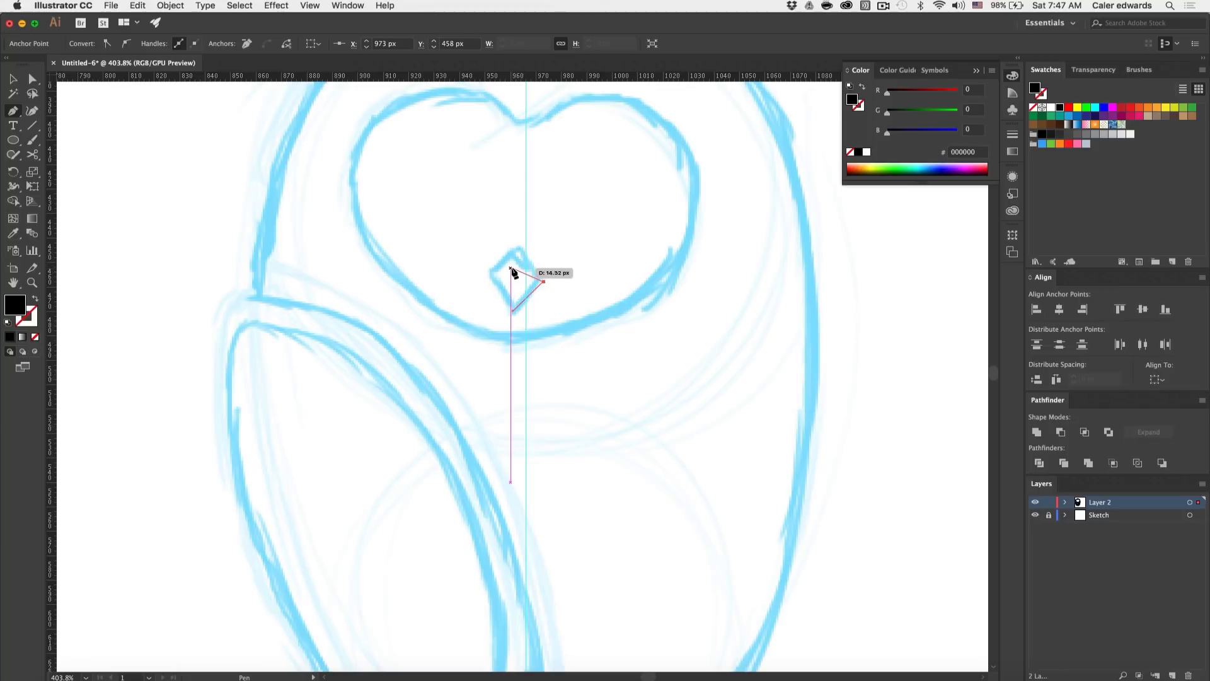
pyautogui.click(511, 266)
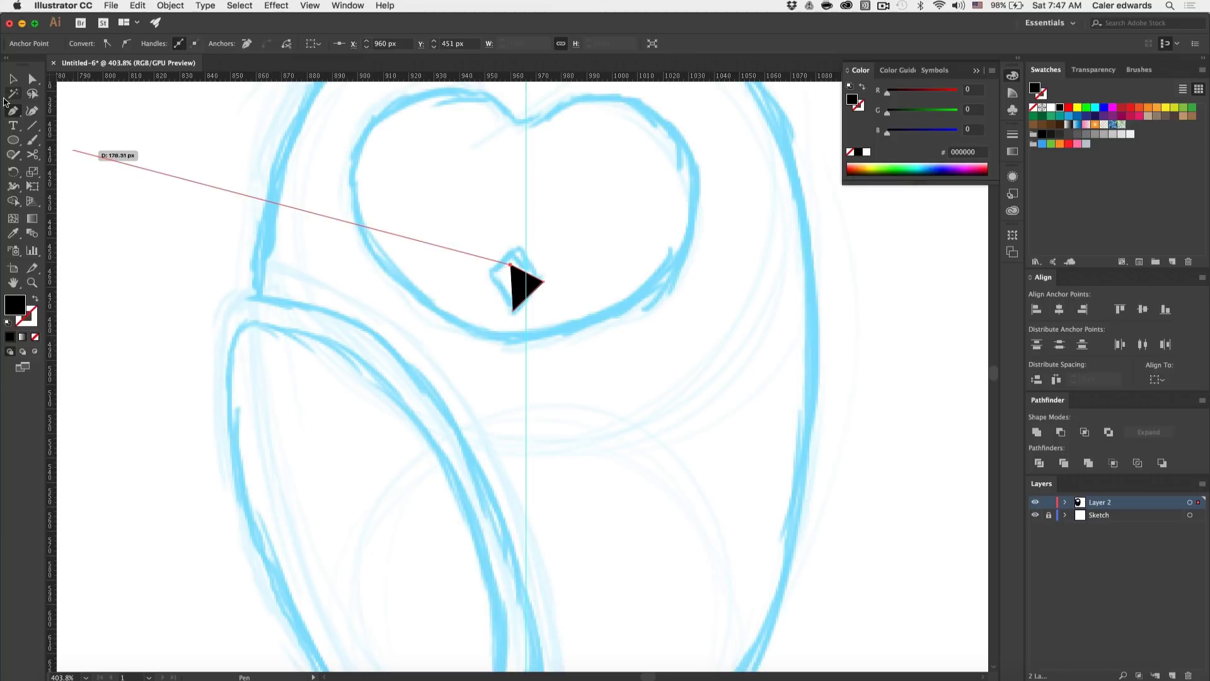
pyautogui.click(12, 80)
pyautogui.press('BackSpace')
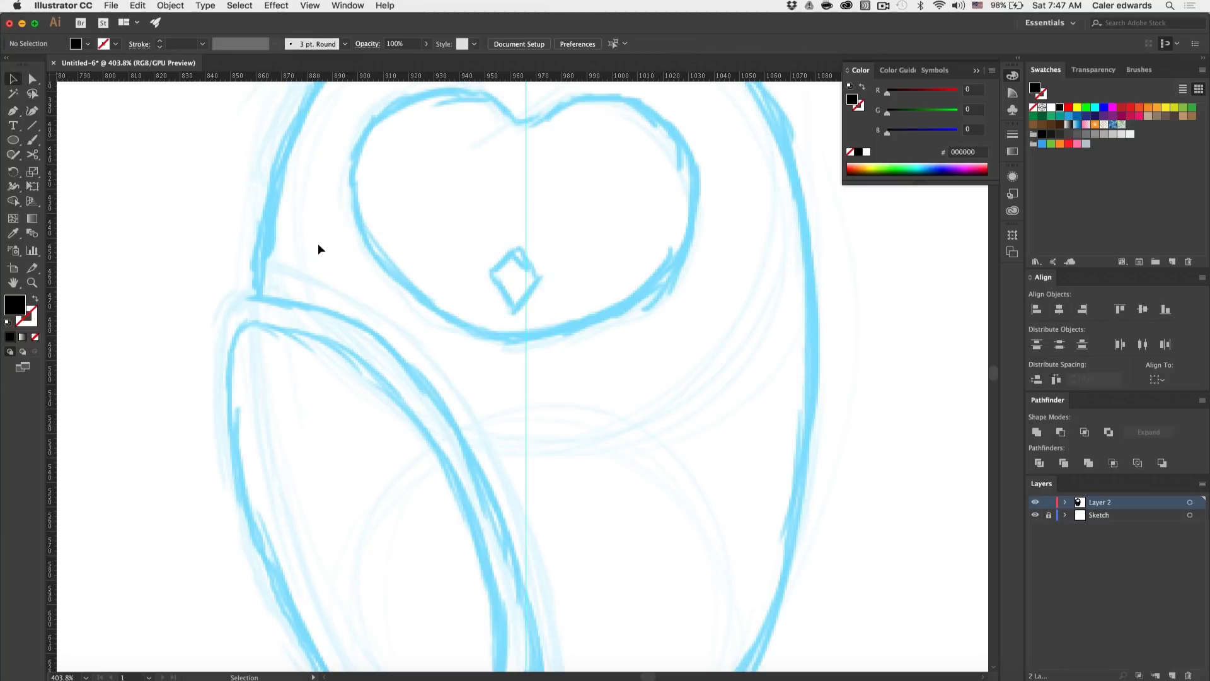
# Step: Draw a black square of about 23 px beside the sketched beak and rotate it 45° into a diamond
pyautogui.moveTo(14, 139); pyautogui.dragTo(55, 144)
pyautogui.moveTo(454, 208); pyautogui.dragTo(513, 255)
pyautogui.press('v')
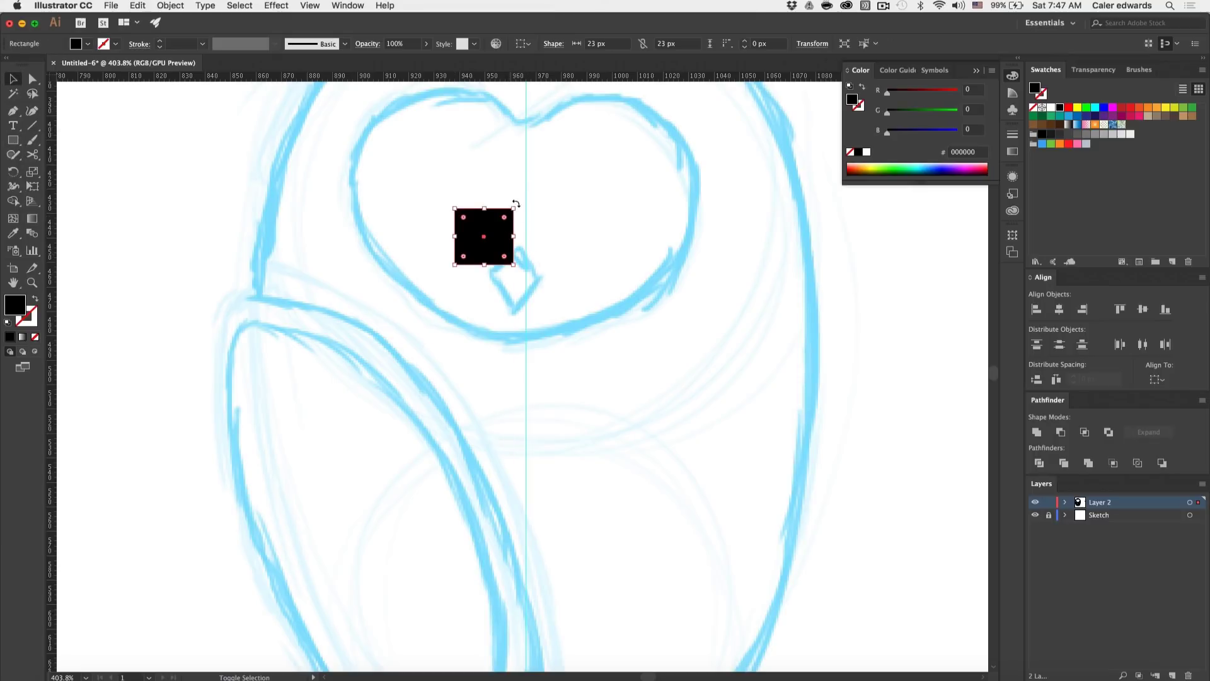
pyautogui.moveTo(516, 204); pyautogui.dragTo(479, 195)
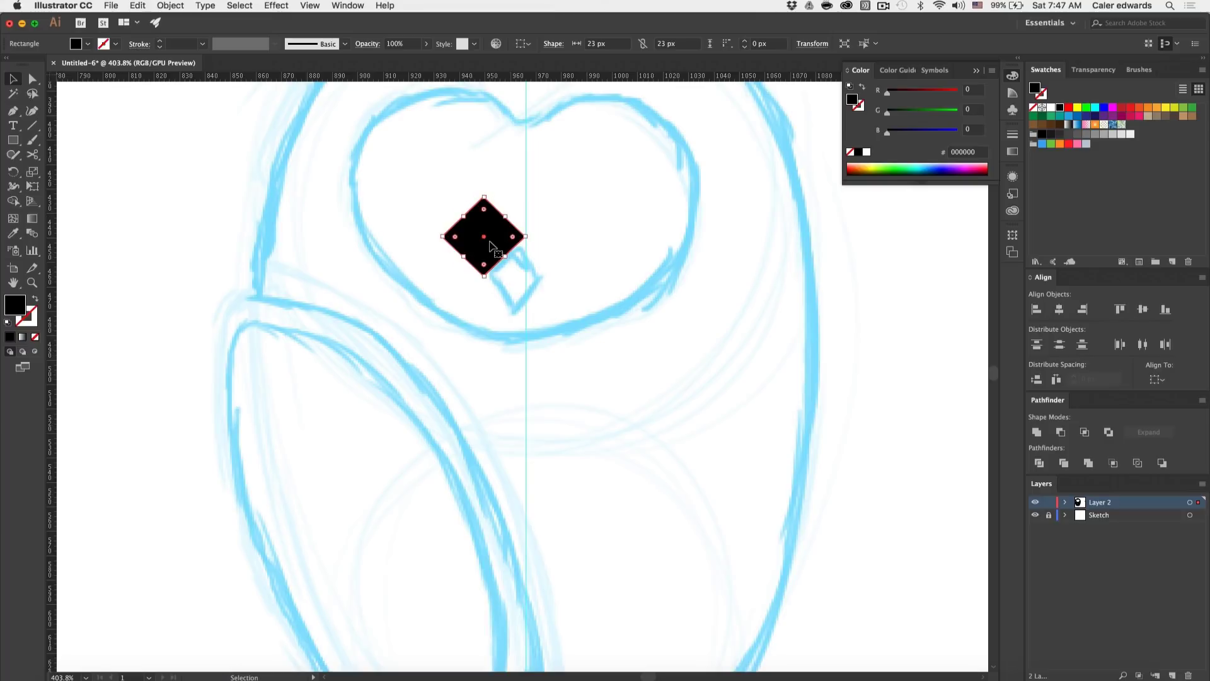
# Step: Lower the diamond's bottom and top corners to form a kite about 41 px tall, and center it on the vertical guide
pyautogui.press('a')
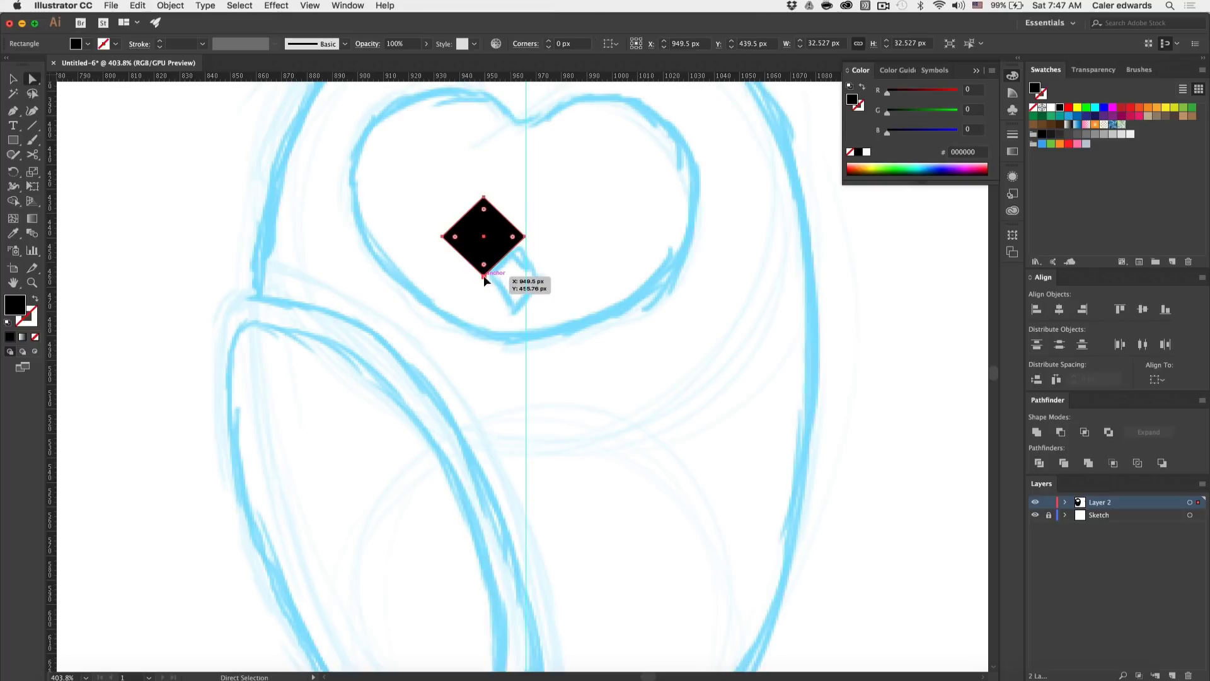
pyautogui.moveTo(484, 276); pyautogui.dragTo(485, 327)
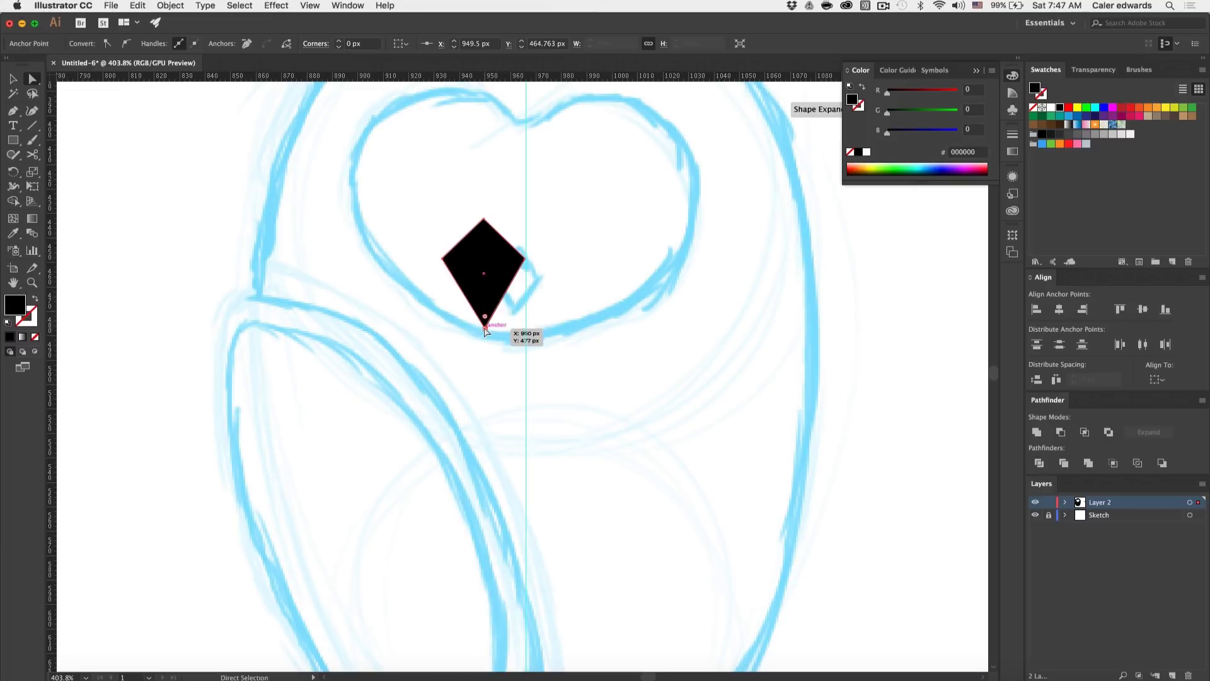
pyautogui.moveTo(483, 220); pyautogui.dragTo(485, 228)
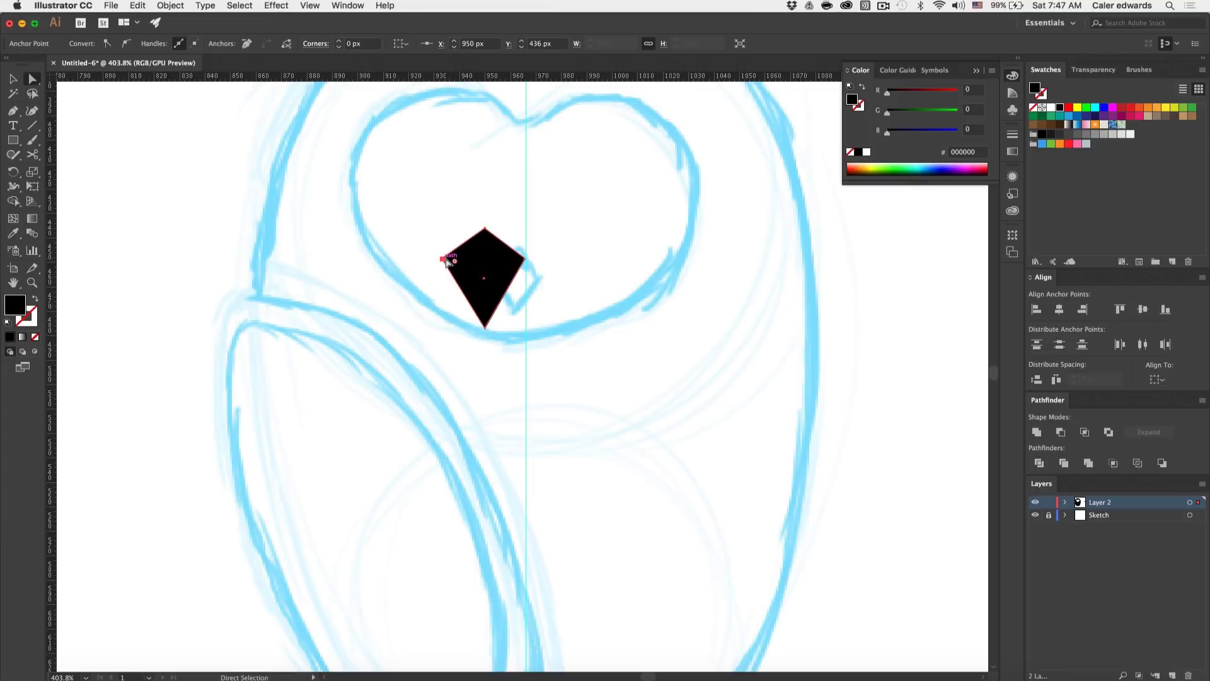
pyautogui.click(444, 258)
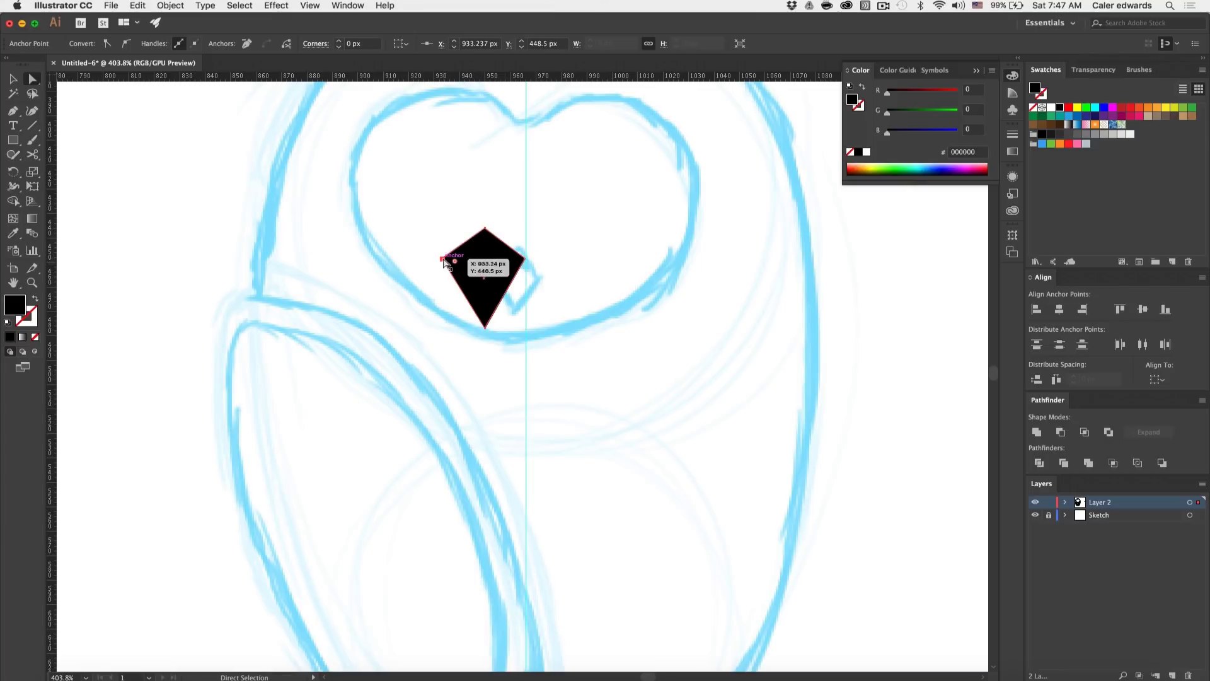
pyautogui.press('v')
pyautogui.moveTo(478, 256); pyautogui.dragTo(517, 252)
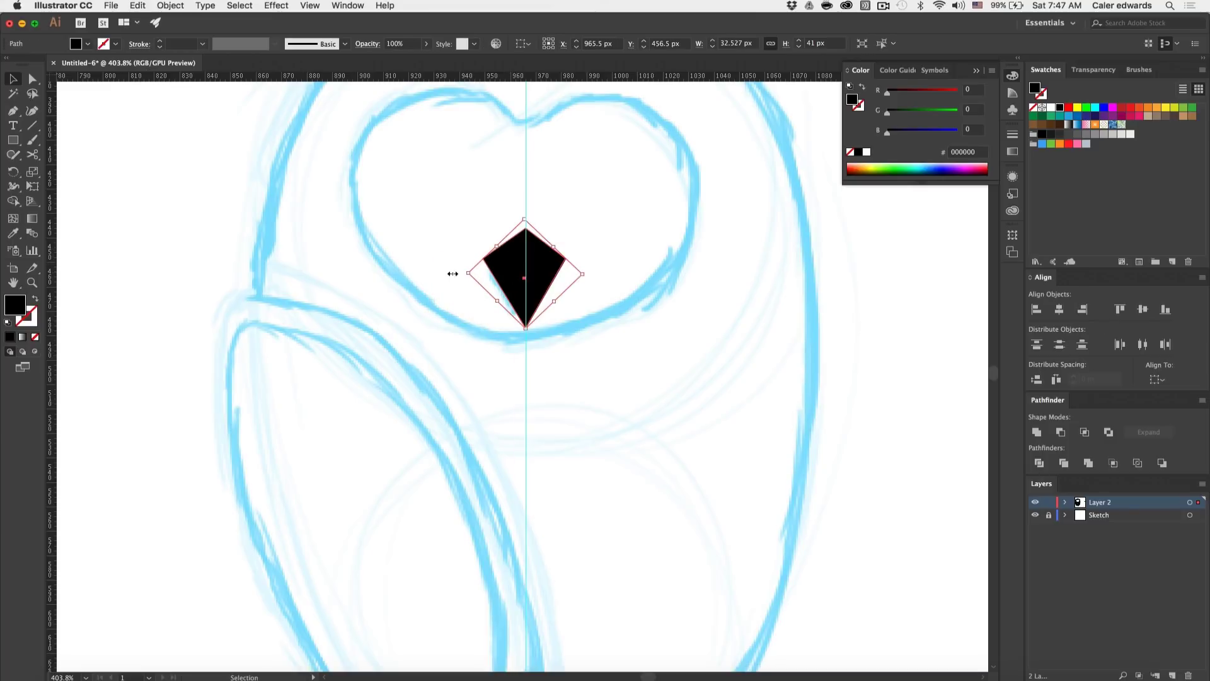
pyautogui.click(464, 267)
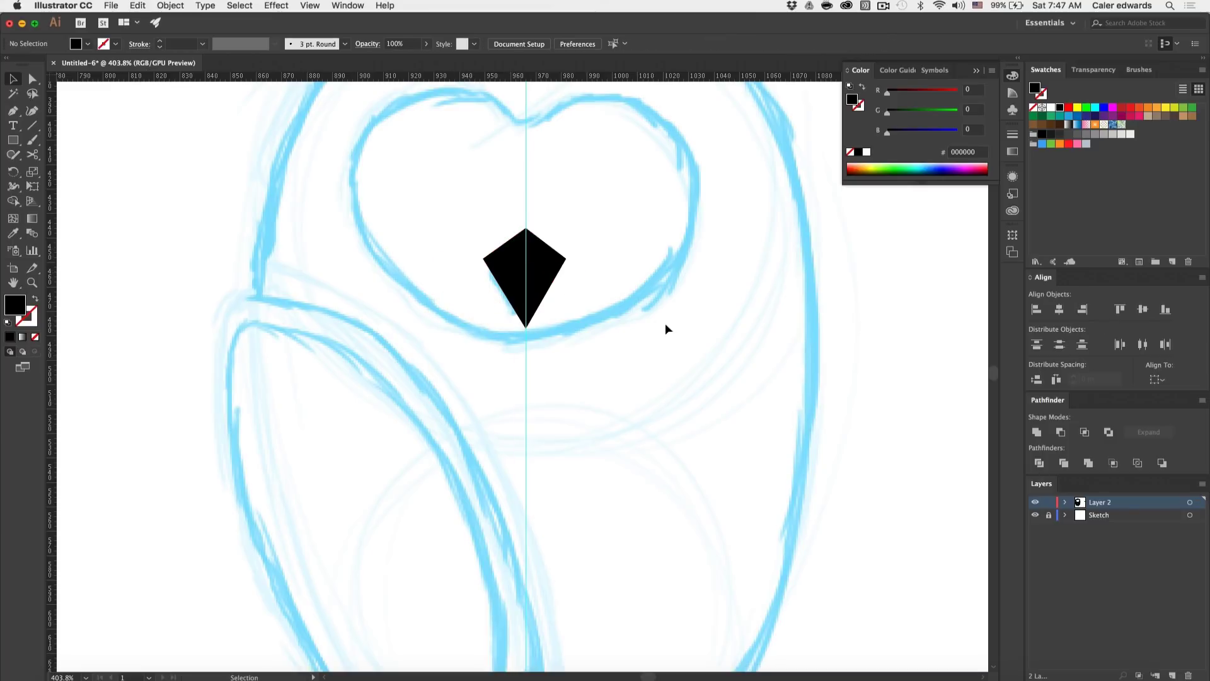
# Step: Move the beak into the black owl's face cut-out and align it with the owl's other shapes on their horizontal centers
pyautogui.scroll(-5, 665, 327)
pyautogui.click(592, 295)
pyautogui.moveTo(593, 294)
pyautogui.mouseDown()
pyautogui.moveTo(268, 252)
pyautogui.moveTo(165, 252)
pyautogui.mouseUp()
pyautogui.hscroll(-5, 205, 256)
pyautogui.moveTo(353, 252)
pyautogui.mouseDown()
pyautogui.moveTo(296, 249)
pyautogui.moveTo(294, 275)
pyautogui.mouseUp()
pyautogui.click(138, 454)
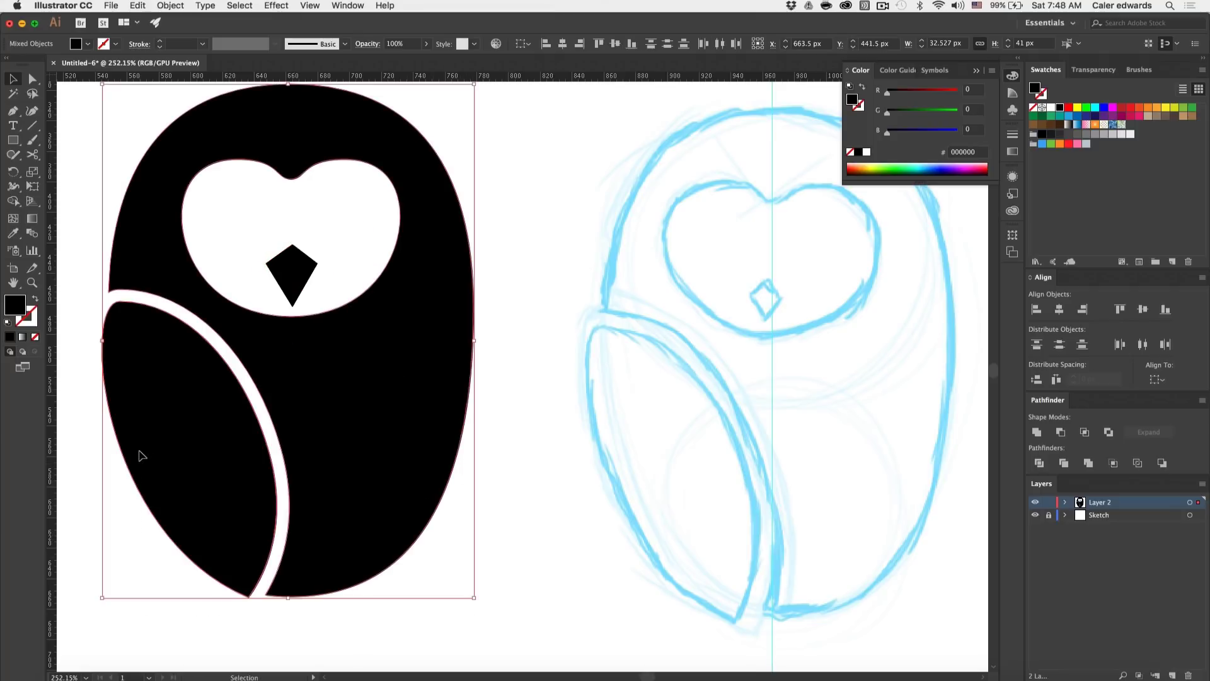
pyautogui.moveTo(513, 558); pyautogui.dragTo(162, 237)
pyautogui.click(1062, 310)
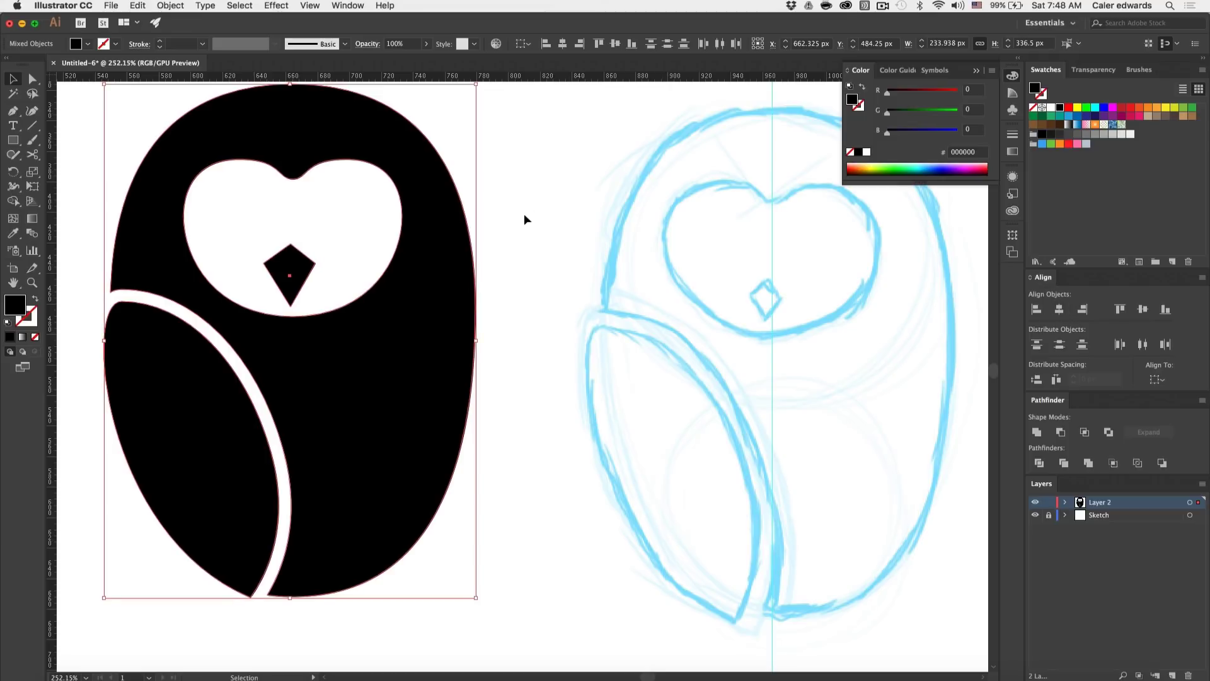
pyautogui.click(524, 219)
# Step: Scale the beak down proportionally around its center to about 21 by 26 px
pyautogui.click(295, 268)
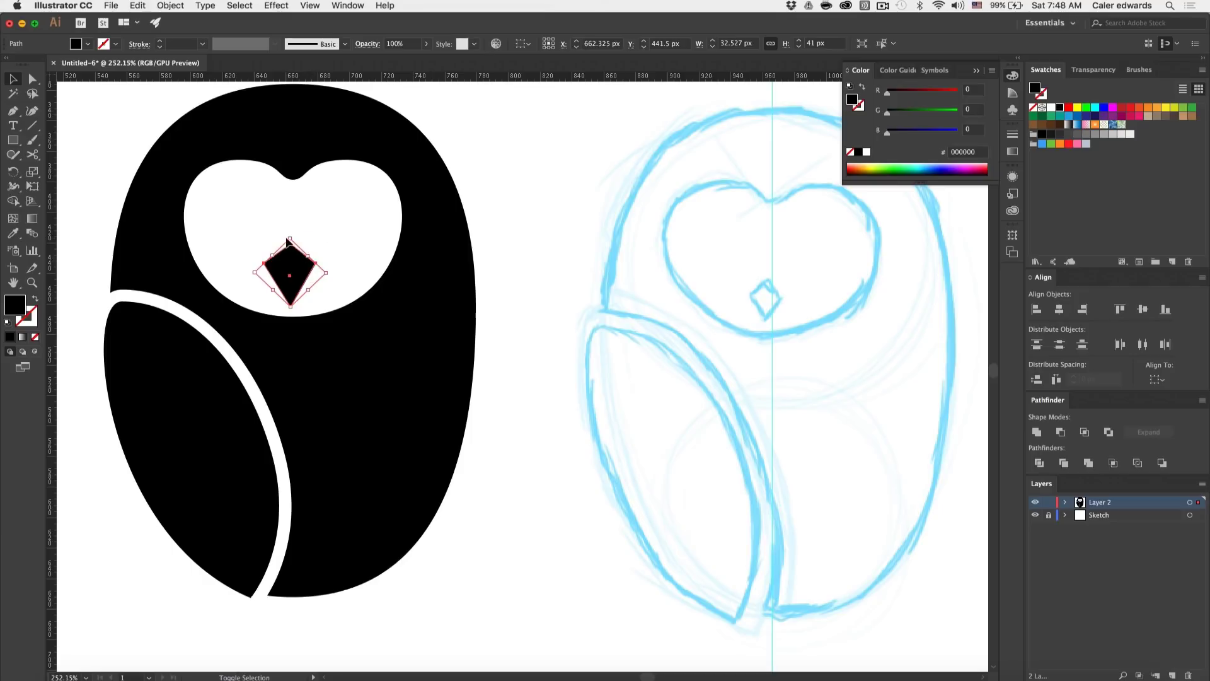
pyautogui.moveTo(290, 237); pyautogui.dragTo(291, 255)
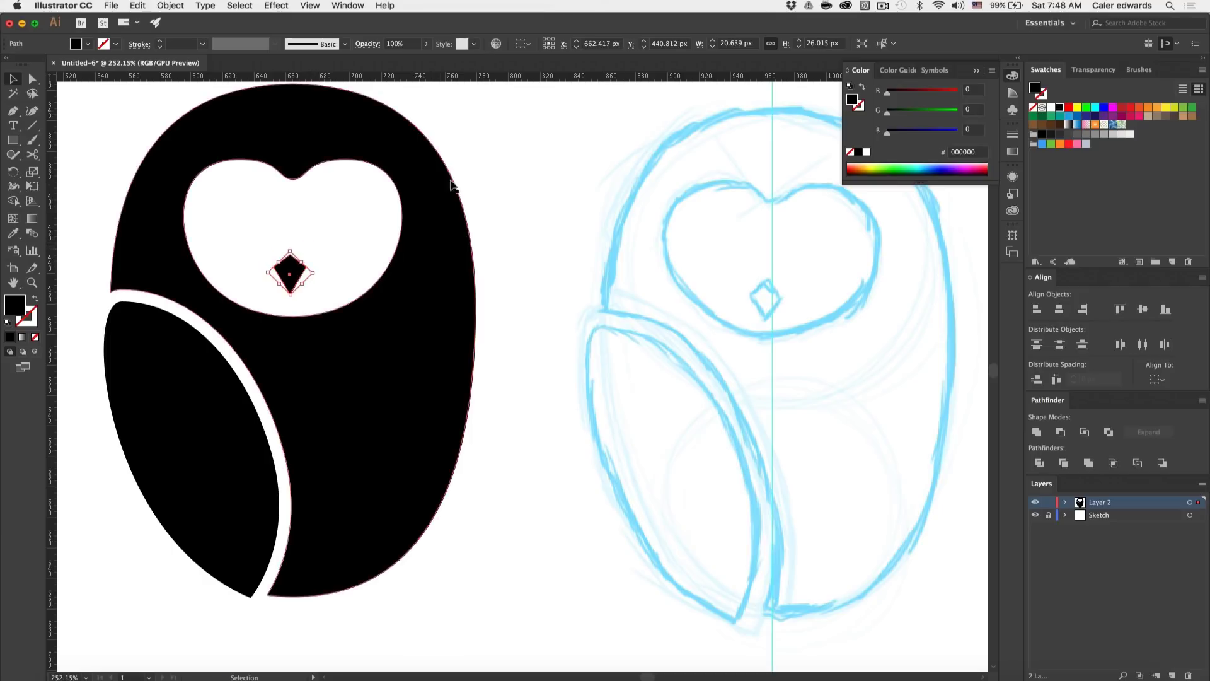
pyautogui.click(521, 164)
# Step: Move the whole black owl back over the blue sketch, centered near the guide, and hide the Sketch layer
pyautogui.scroll(-2, 521, 165)
pyautogui.hscroll(-5, 520, 168)
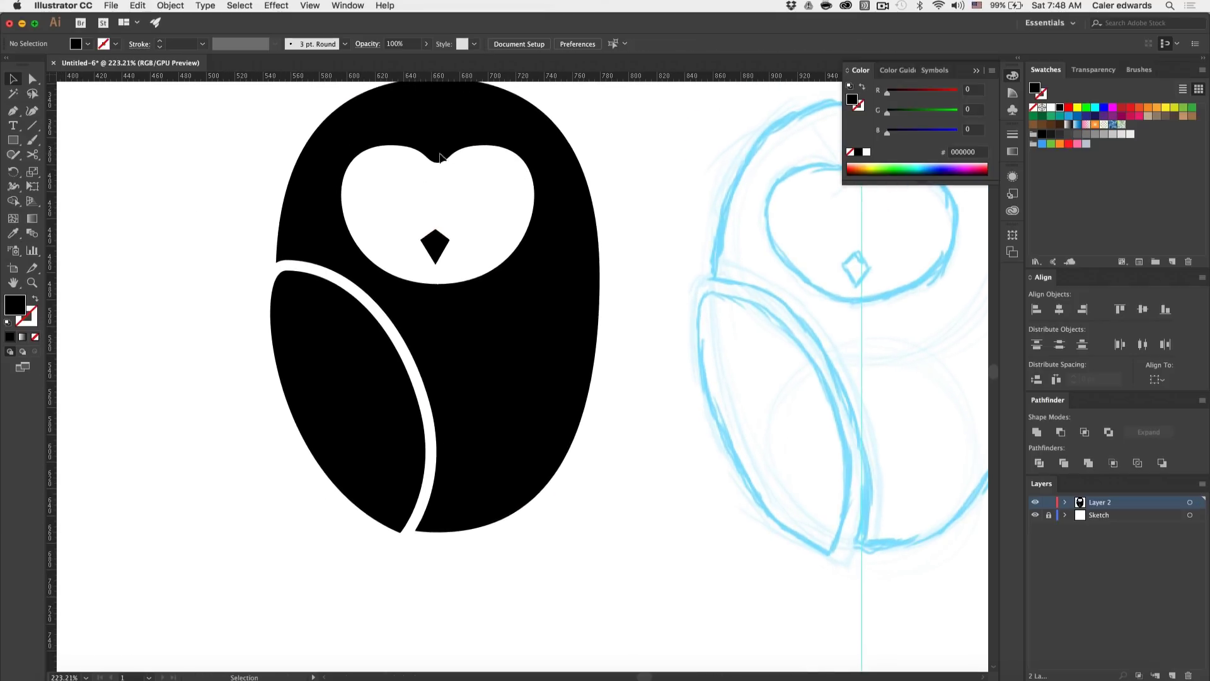
pyautogui.scroll(-8, 539, 343)
pyautogui.moveTo(568, 418); pyautogui.dragTo(409, 119)
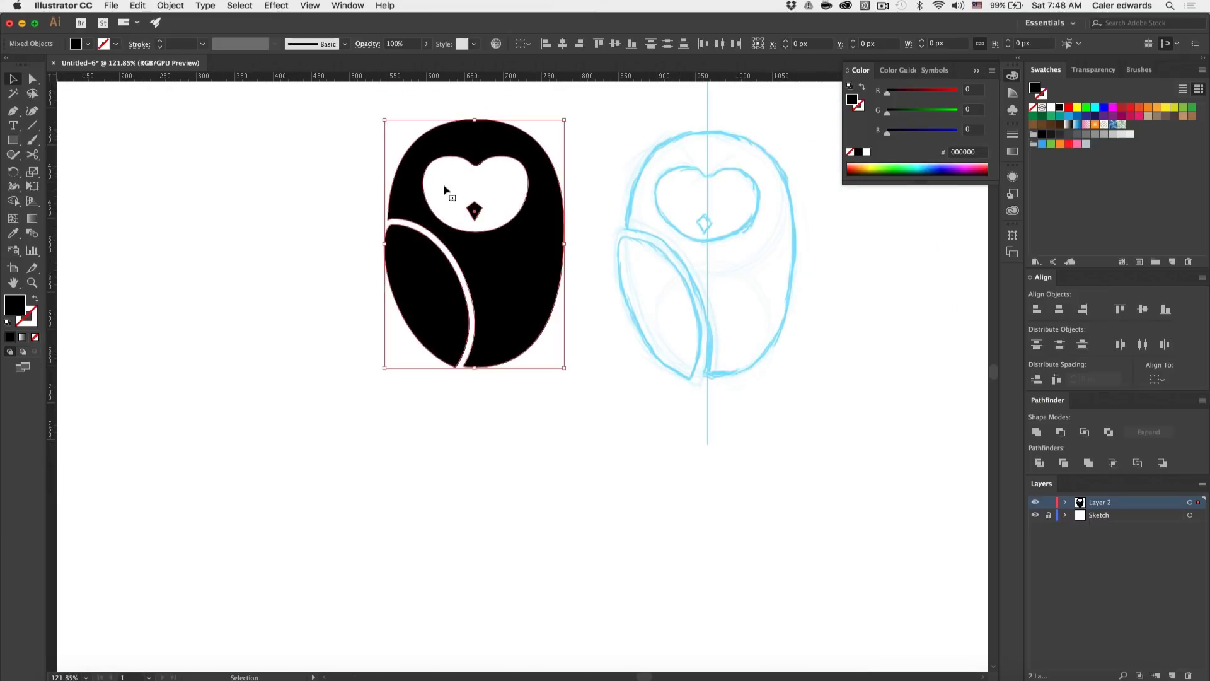
pyautogui.moveTo(444, 184)
pyautogui.mouseDown()
pyautogui.moveTo(619, 279)
pyautogui.moveTo(727, 294)
pyautogui.mouseUp()
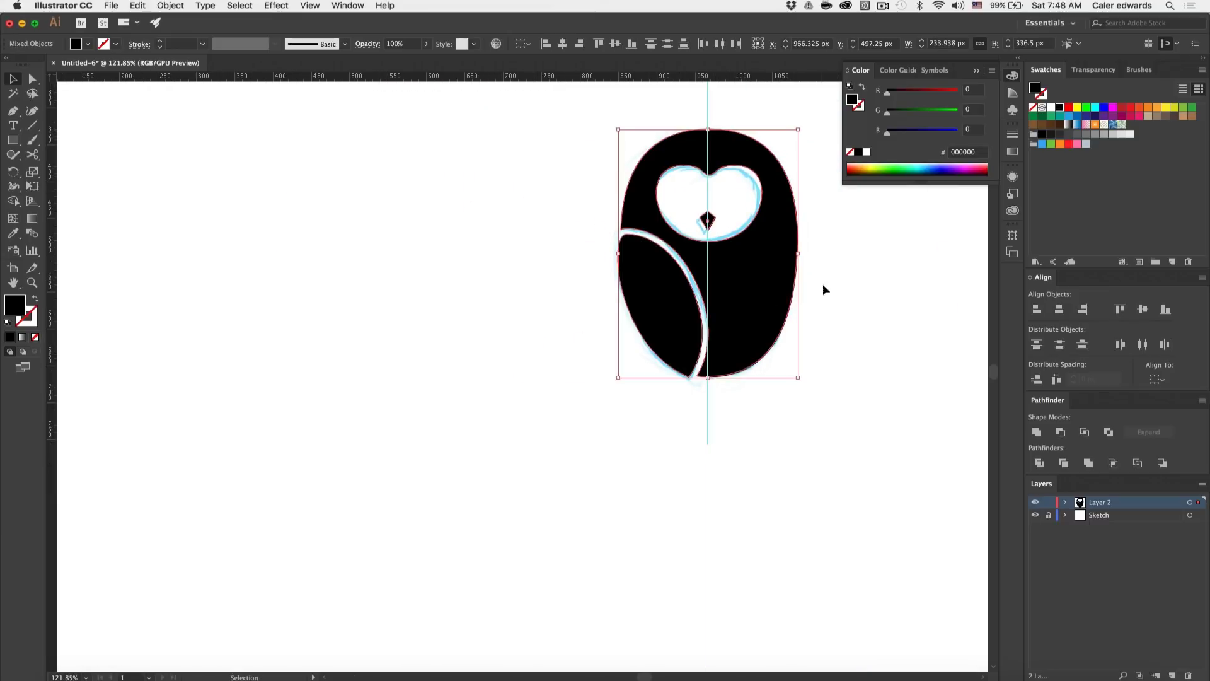
pyautogui.click(1035, 515)
pyautogui.click(880, 347)
# Step: Examine the owl's wing gap, body edge, face cut-out and beak up close against the vertical guide
pyautogui.scroll(5, 879, 342)
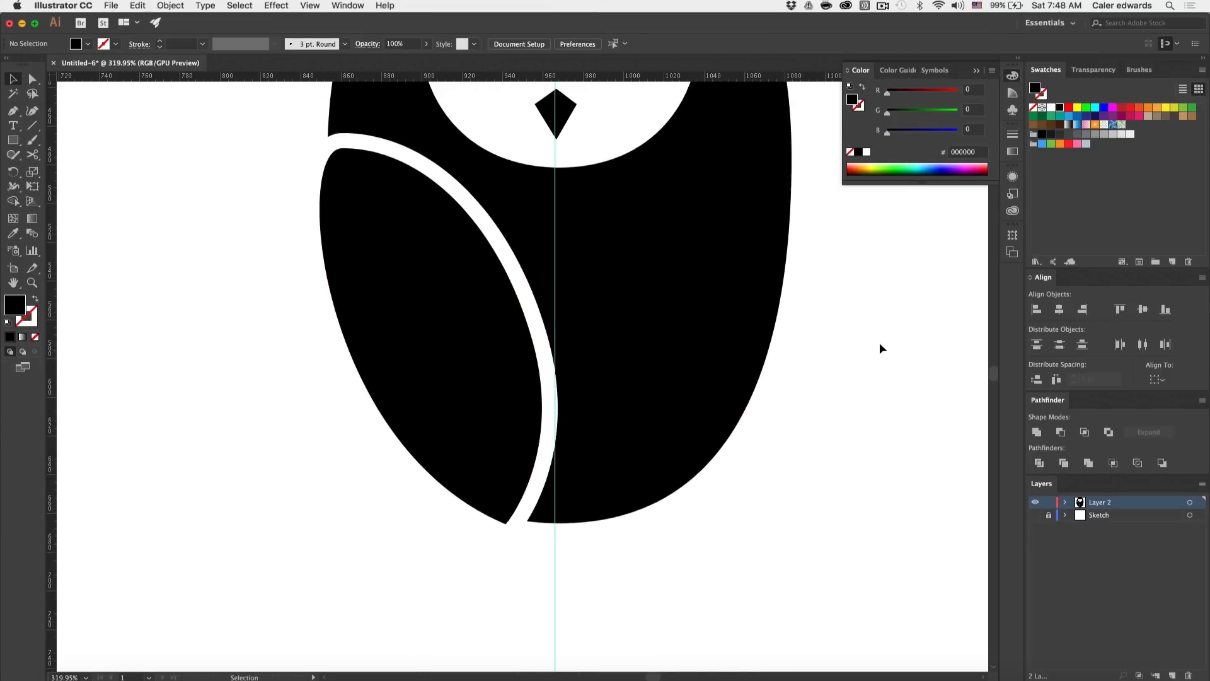
pyautogui.scroll(-2, 880, 342)
pyautogui.scroll(5, 706, 314)
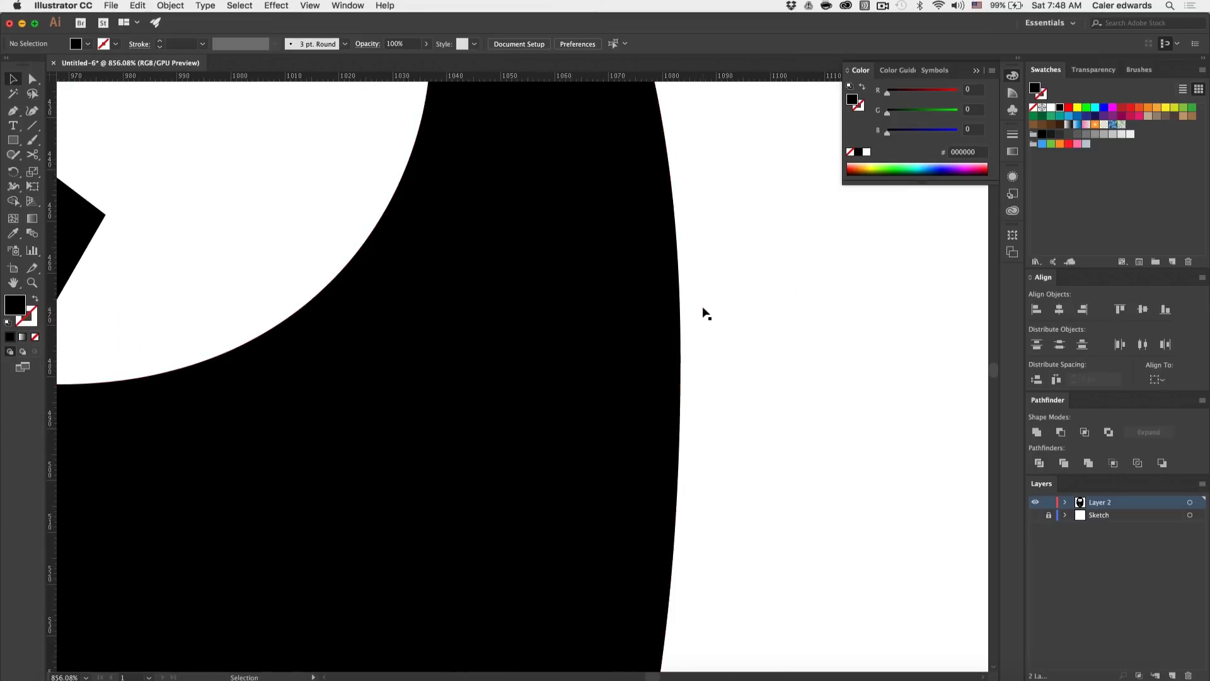
pyautogui.hscroll(-8, 706, 314)
pyautogui.scroll(6, 706, 314)
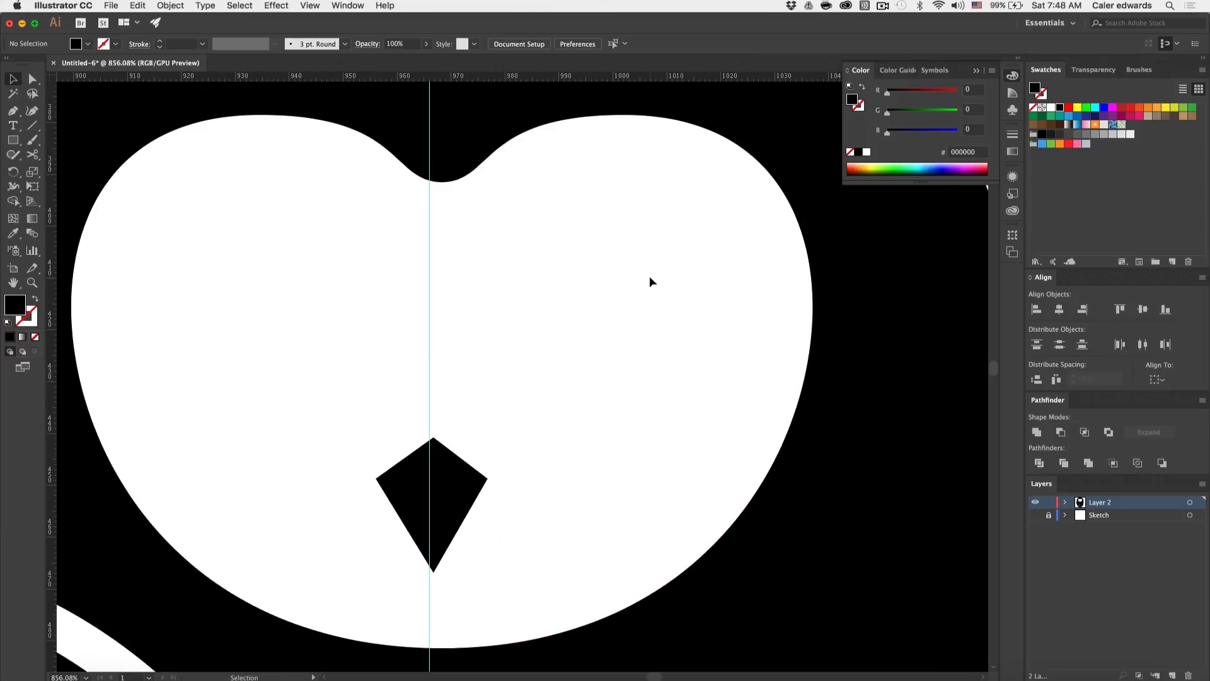
pyautogui.scroll(-4, 649, 275)
pyautogui.hscroll(3, 757, 387)
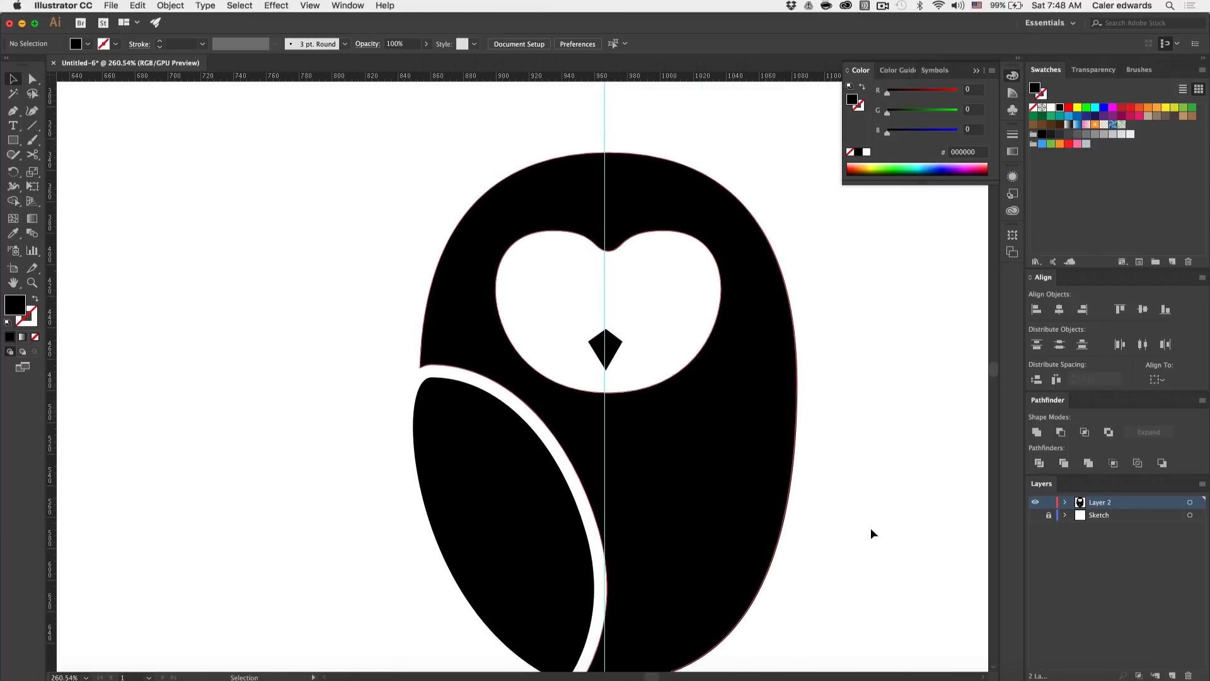
pyautogui.moveTo(871, 534); pyautogui.dragTo(354, 256)
pyautogui.moveTo(666, 397); pyautogui.dragTo(669, 400)
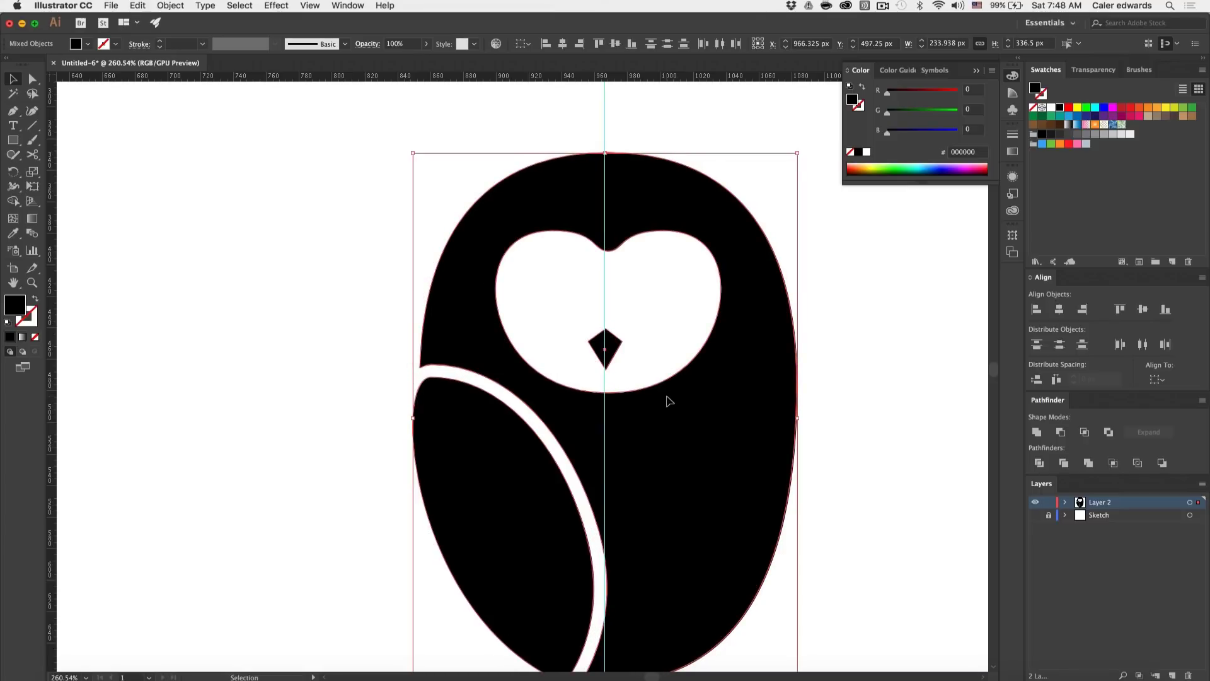
pyautogui.scroll(10, 670, 401)
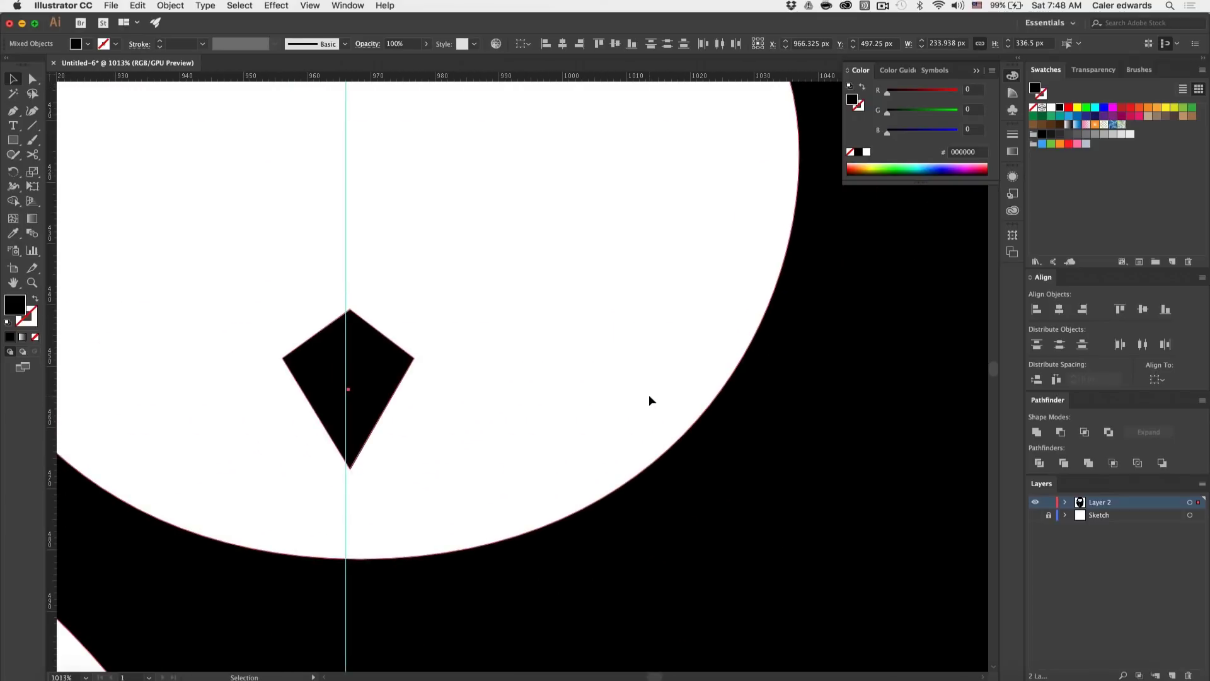
pyautogui.scroll(-6, 527, 323)
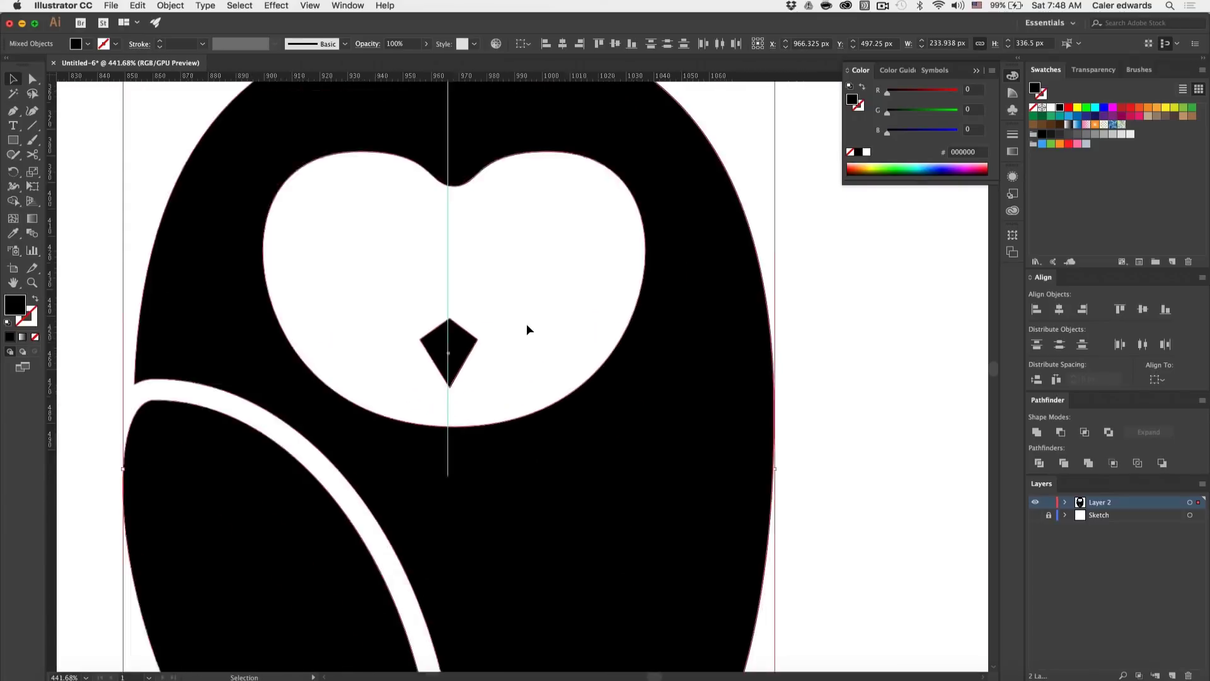
pyautogui.scroll(-1, 527, 330)
pyautogui.scroll(-3, 527, 323)
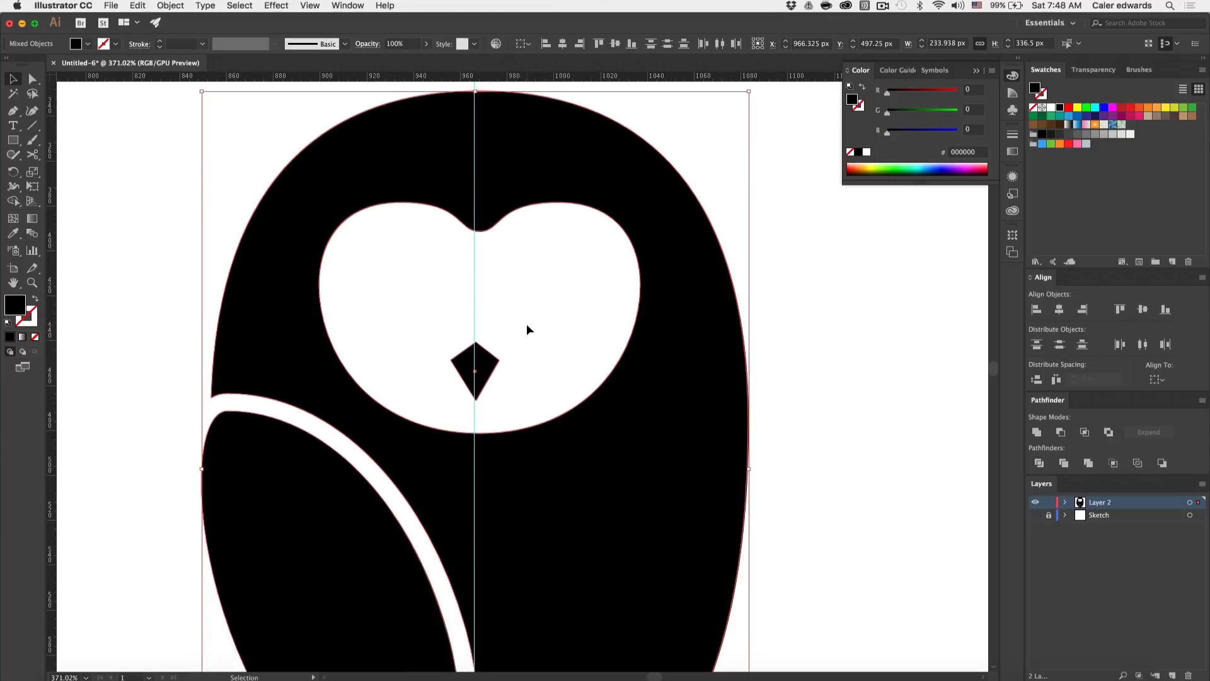
pyautogui.click(804, 334)
# Step: Hide the guides so only the finished owl is displayed on the artboard
pyautogui.press('super+0')
pyautogui.scroll(-3, 803, 334)
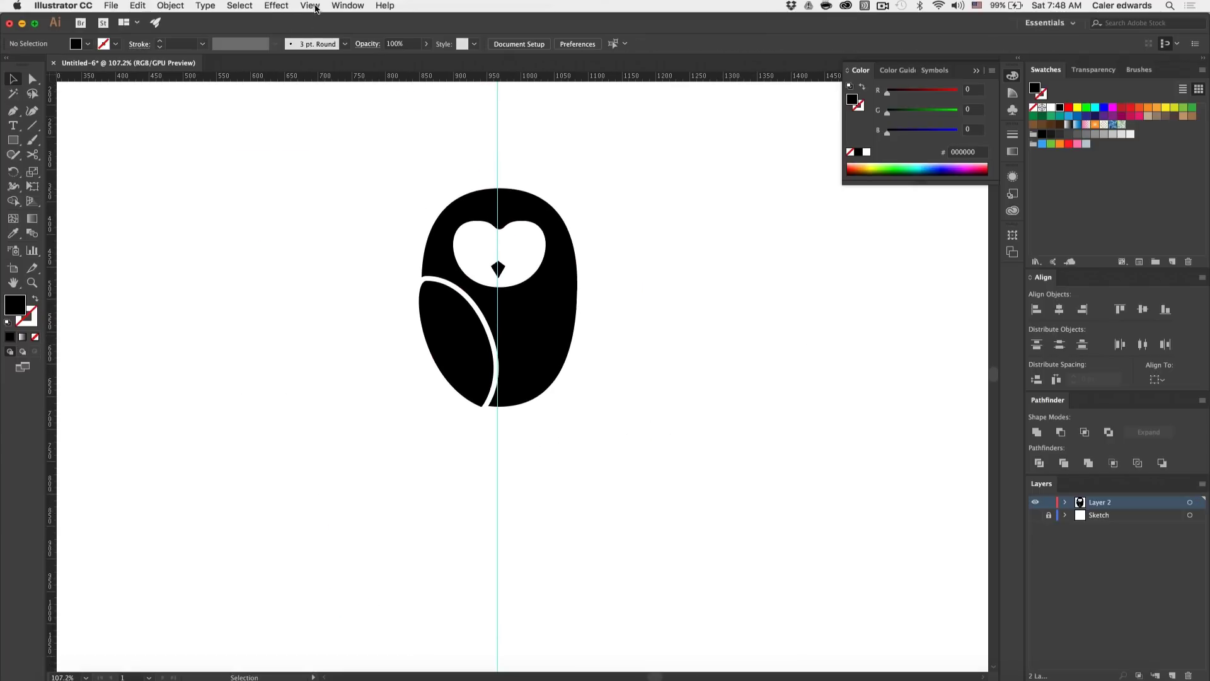
pyautogui.click(140, 6)
pyautogui.moveTo(178, 7)
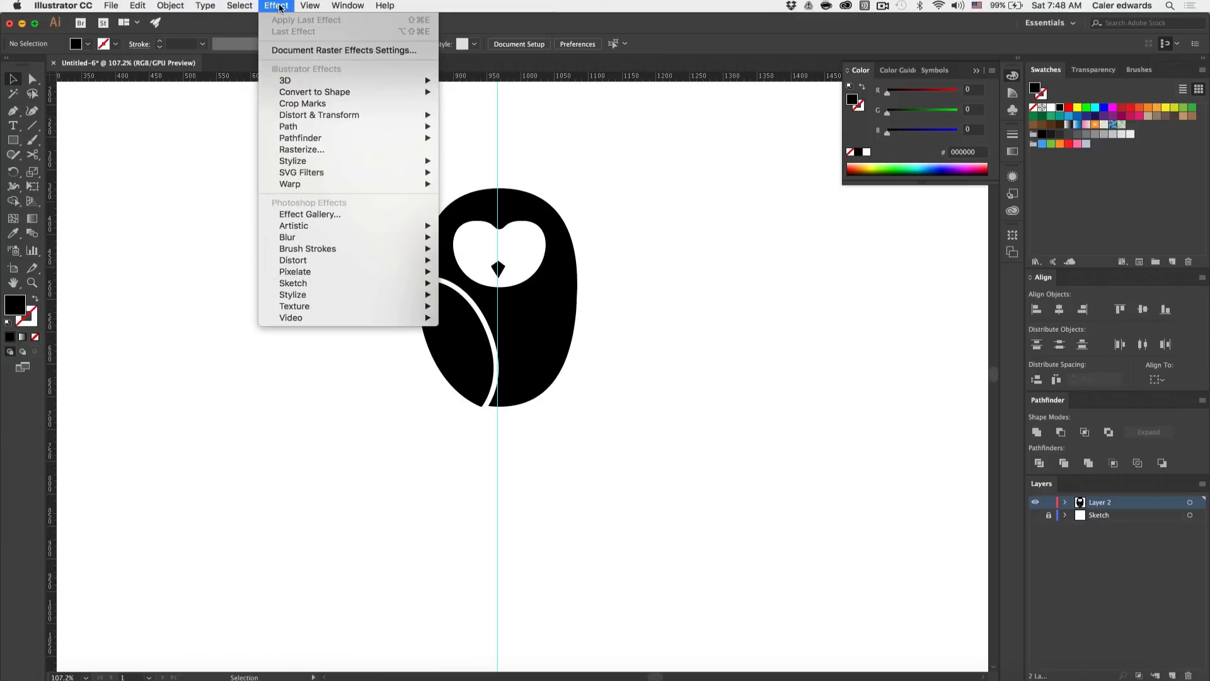
pyautogui.moveTo(310, 5)
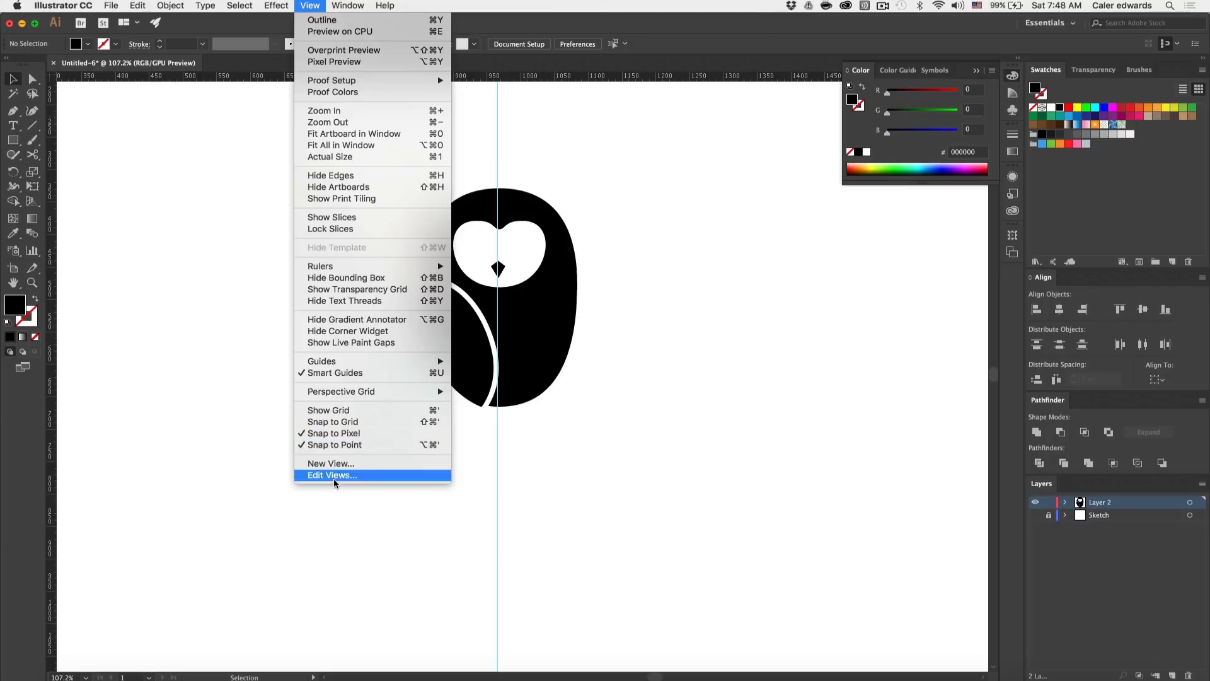
pyautogui.moveTo(377, 362)
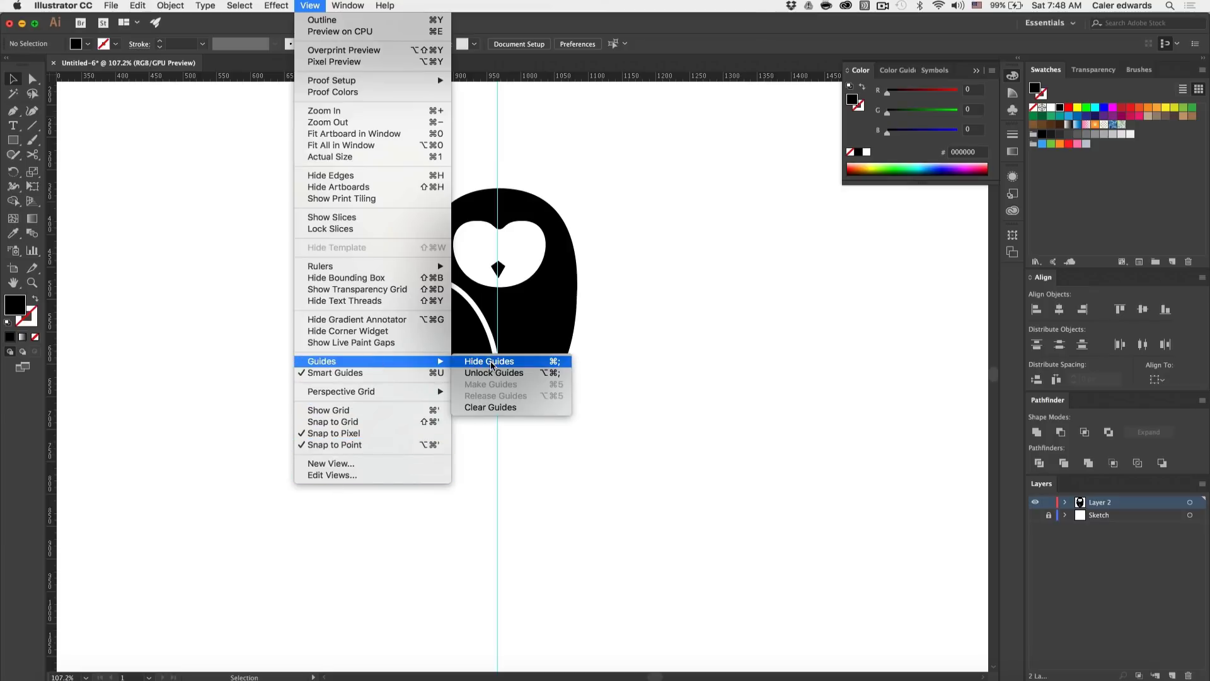
pyautogui.click(491, 362)
pyautogui.scroll(5, 669, 332)
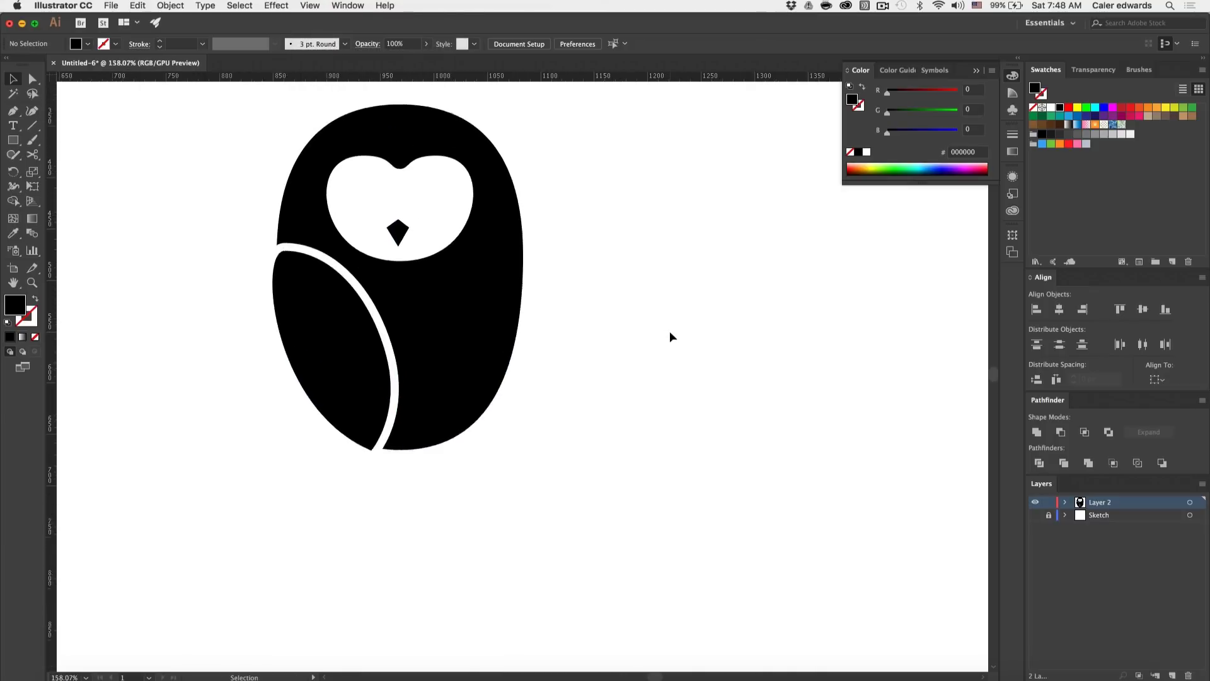
pyautogui.scroll(4, 585, 281)
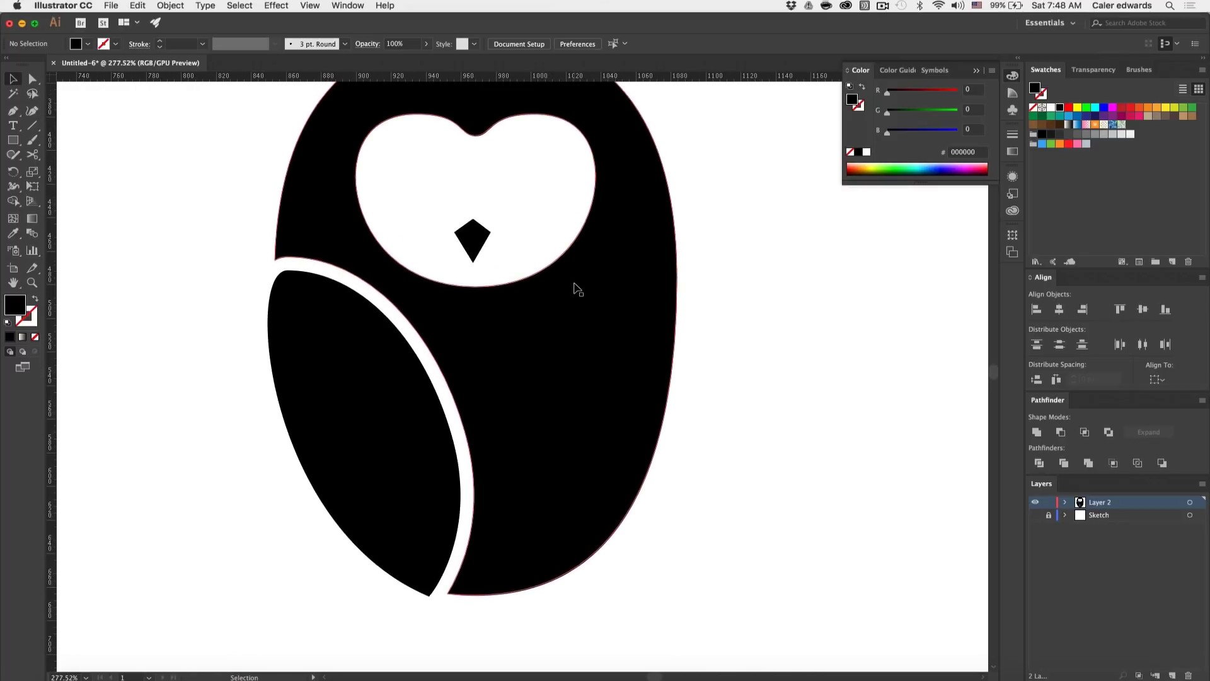
# Step: Round the two corners of the owl's body bordering the wing gap to a radius of about 2 px
pyautogui.click(355, 253)
pyautogui.press('a')
pyautogui.click(275, 260)
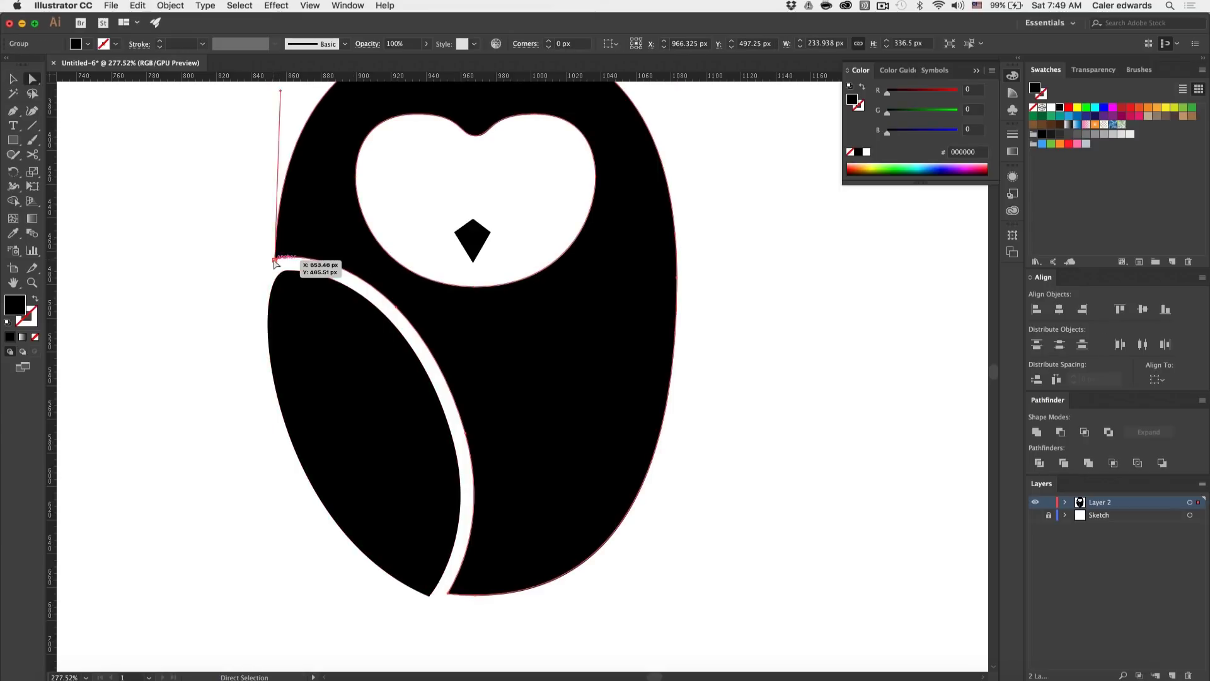
pyautogui.keyDown('shift'); pyautogui.click(449, 593); pyautogui.keyUp('shift')
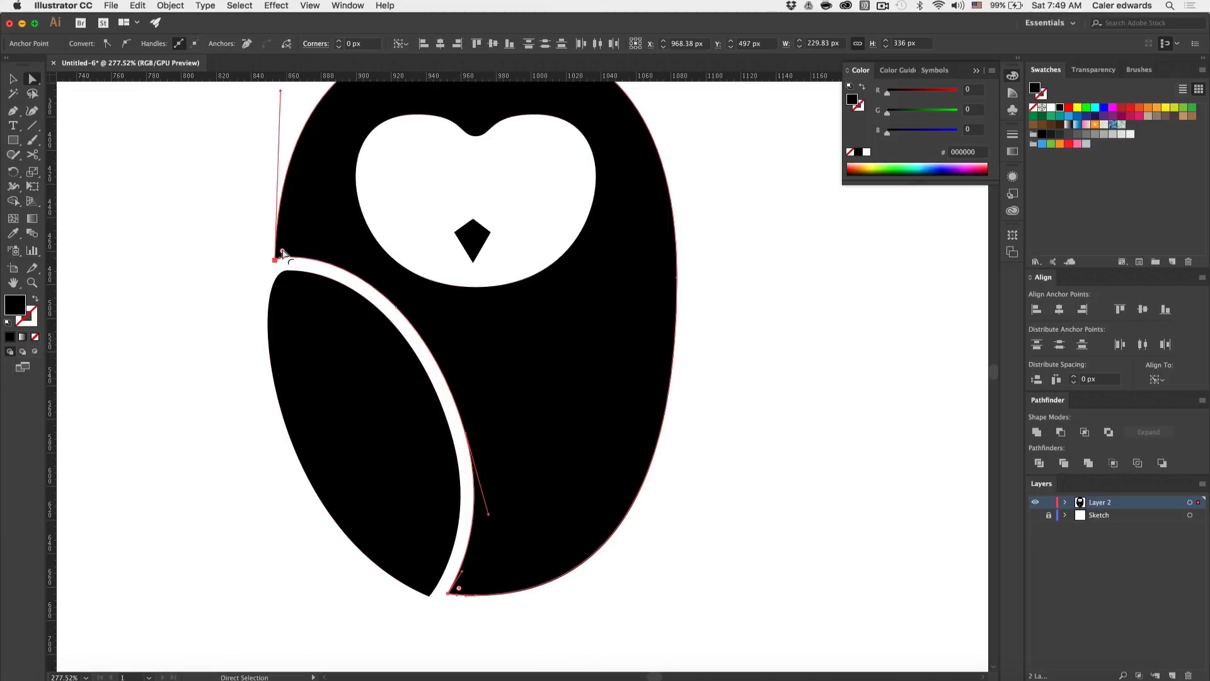
pyautogui.moveTo(282, 251); pyautogui.dragTo(281, 256)
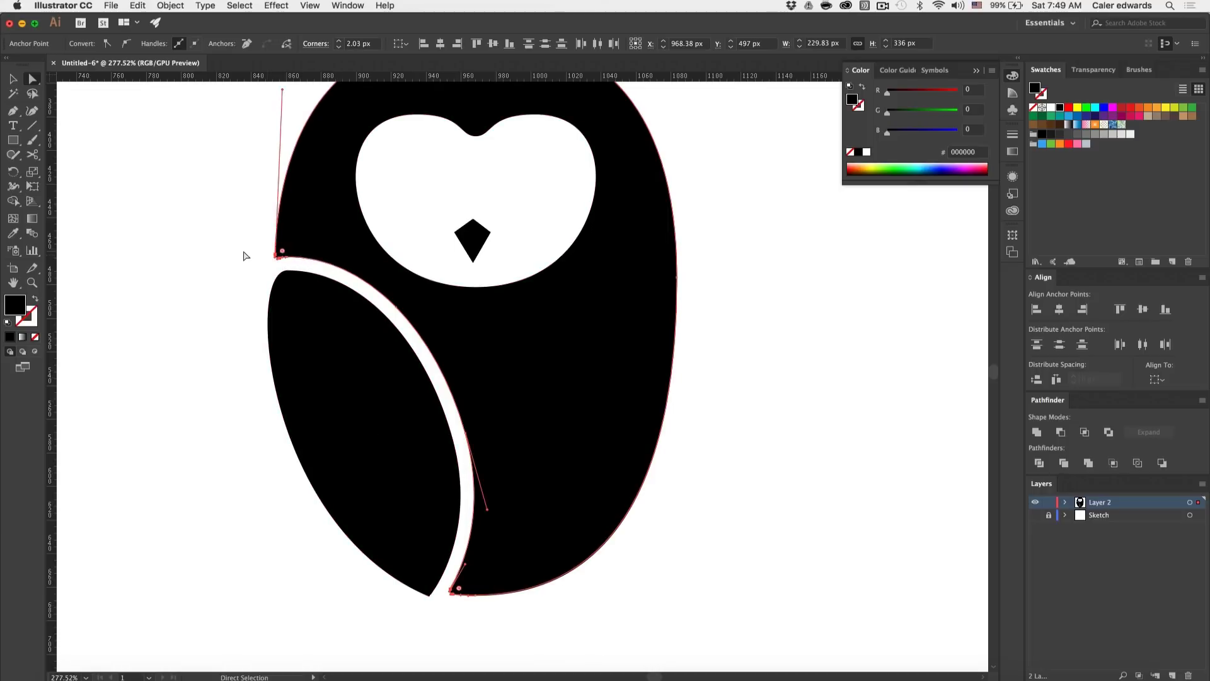
pyautogui.click(241, 256)
pyautogui.scroll(-3, 240, 255)
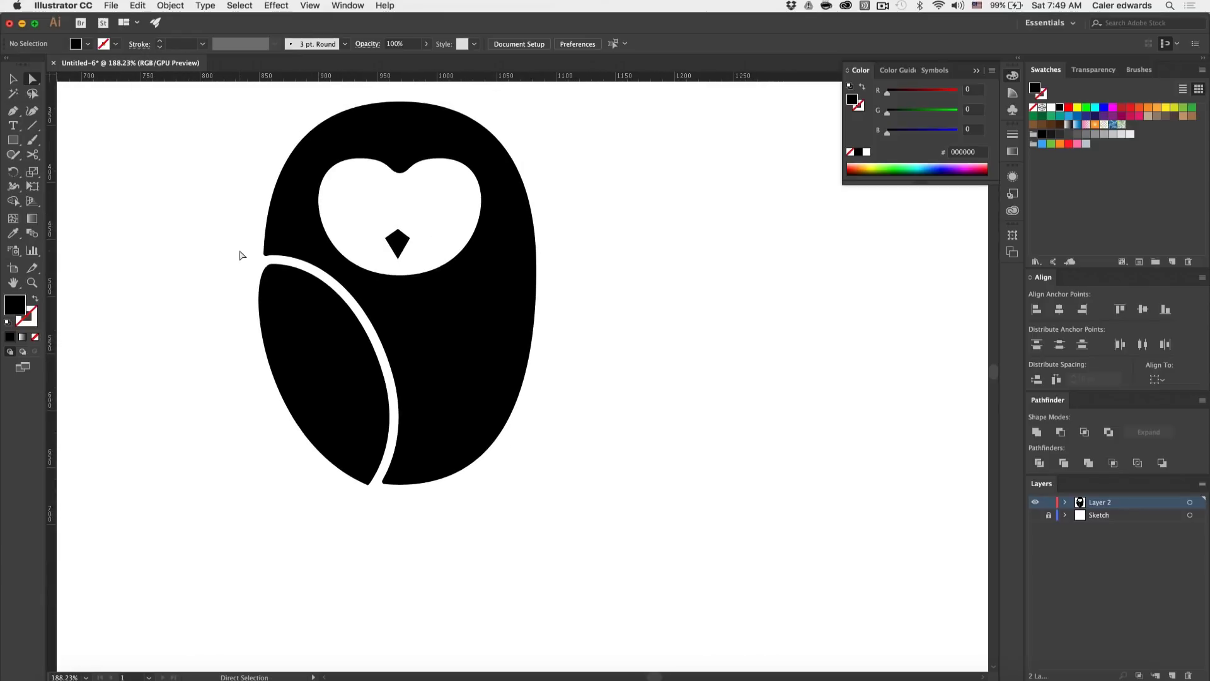
# Step: Increase the rounding of the body's corners at the ends of the wing gap to a radius of about 4.1 px
pyautogui.moveTo(240, 251); pyautogui.dragTo(285, 256)
pyautogui.scroll(4, 240, 249)
pyautogui.click(206, 277)
pyautogui.scroll(-3, 207, 283)
pyautogui.scroll(-1, 207, 283)
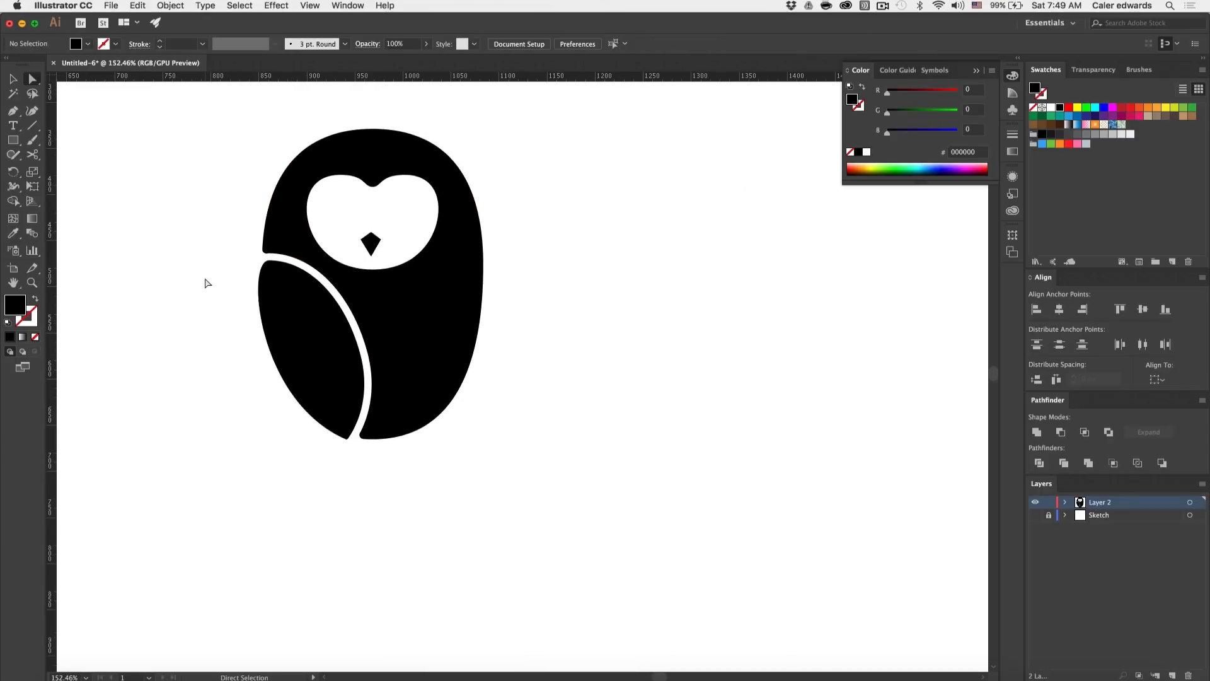
pyautogui.scroll(-2, 207, 285)
# Step: Ungroup the owl and select the wing on its own
pyautogui.press('v')
pyautogui.click(295, 322)
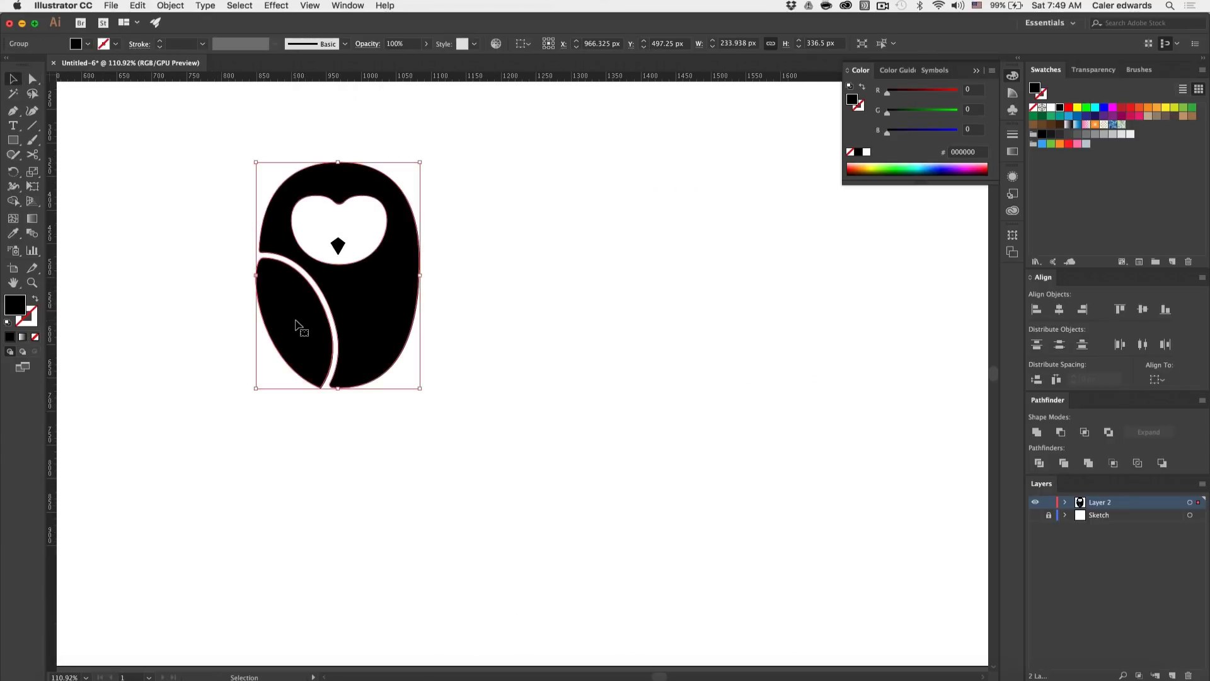
pyautogui.click(535, 403)
pyautogui.click(305, 324)
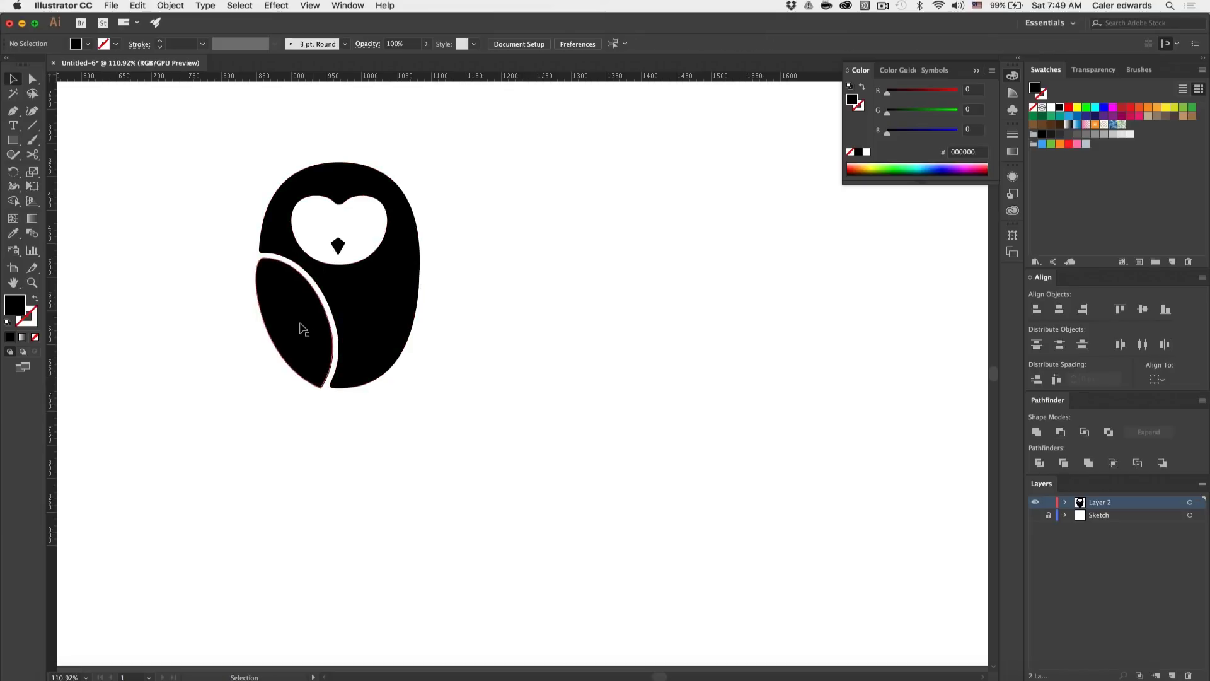
pyautogui.scroll(3, 298, 328)
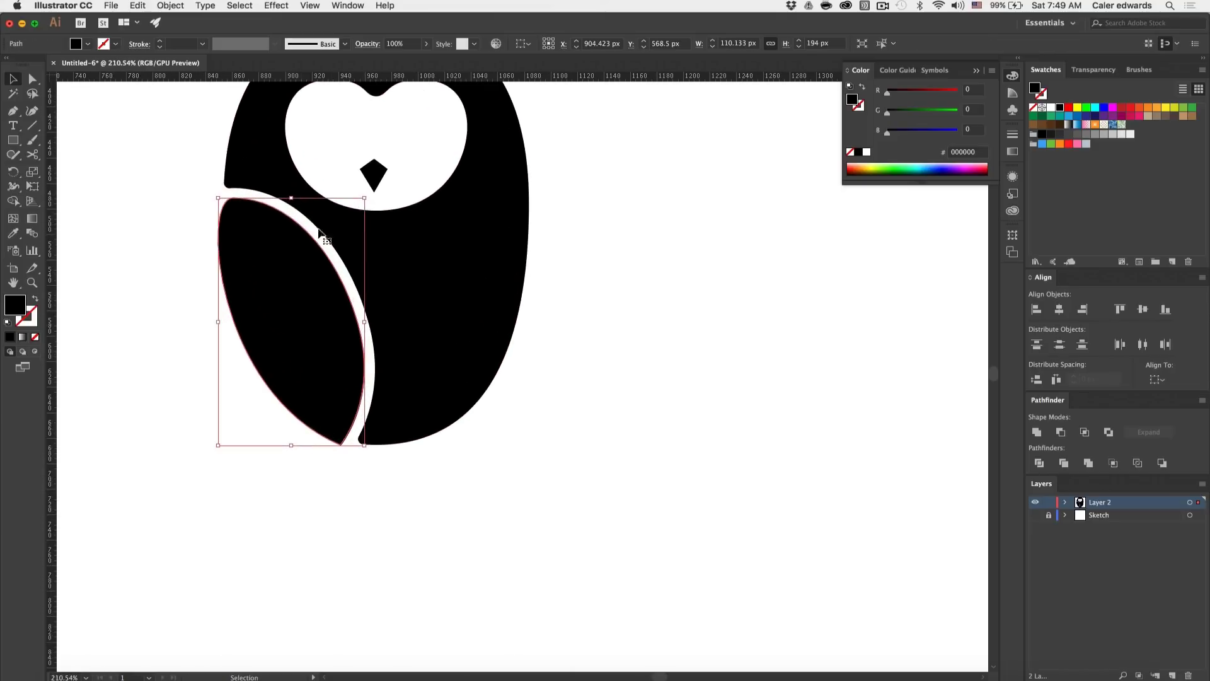
# Step: Enlarge the wing proportionally to about 115 by 203 px and nudge it 2 px left and 3 px down
pyautogui.moveTo(365, 198); pyautogui.dragTo(369, 192)
pyautogui.press('Left')
pyautogui.press('Left')
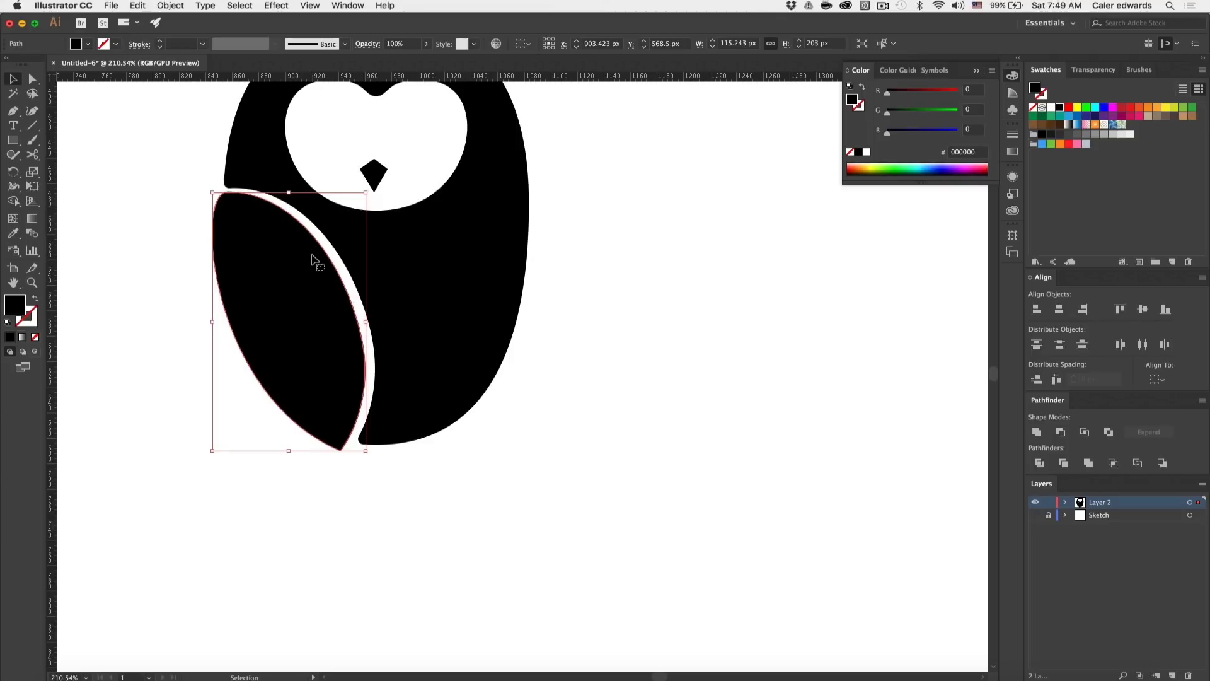
pyautogui.press('Down')
pyautogui.press('Down')
pyautogui.press('Down')
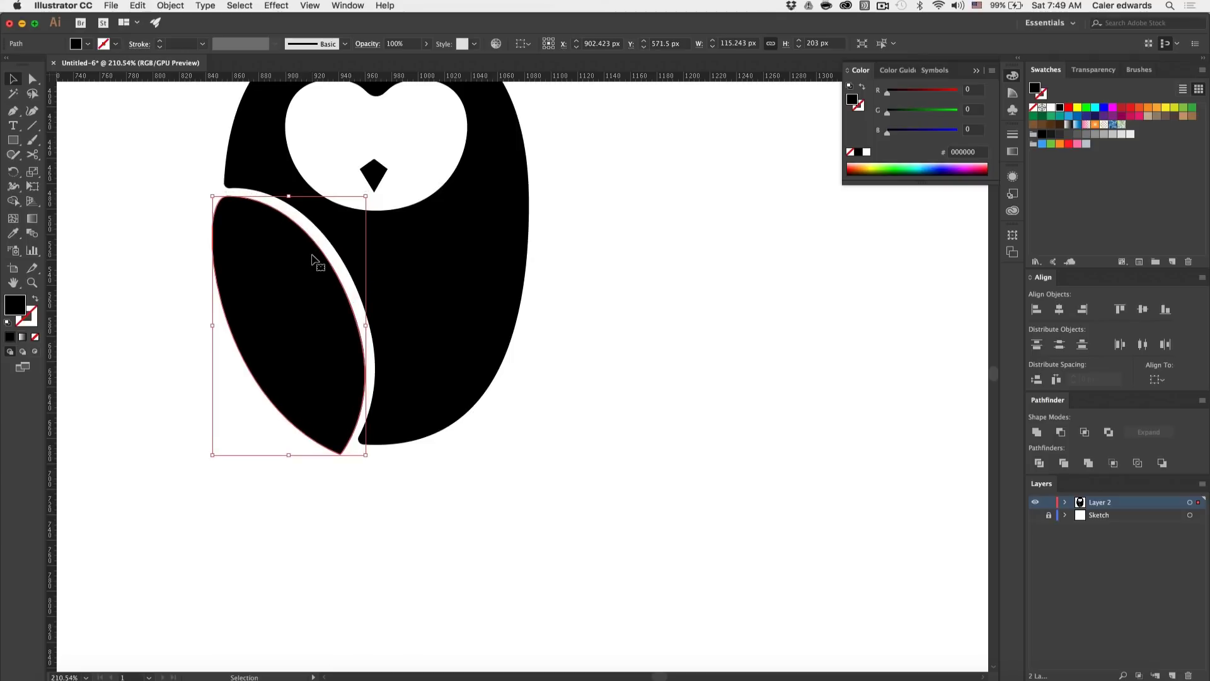
pyautogui.click(611, 471)
pyautogui.scroll(5, 611, 471)
pyautogui.hscroll(-3, 611, 471)
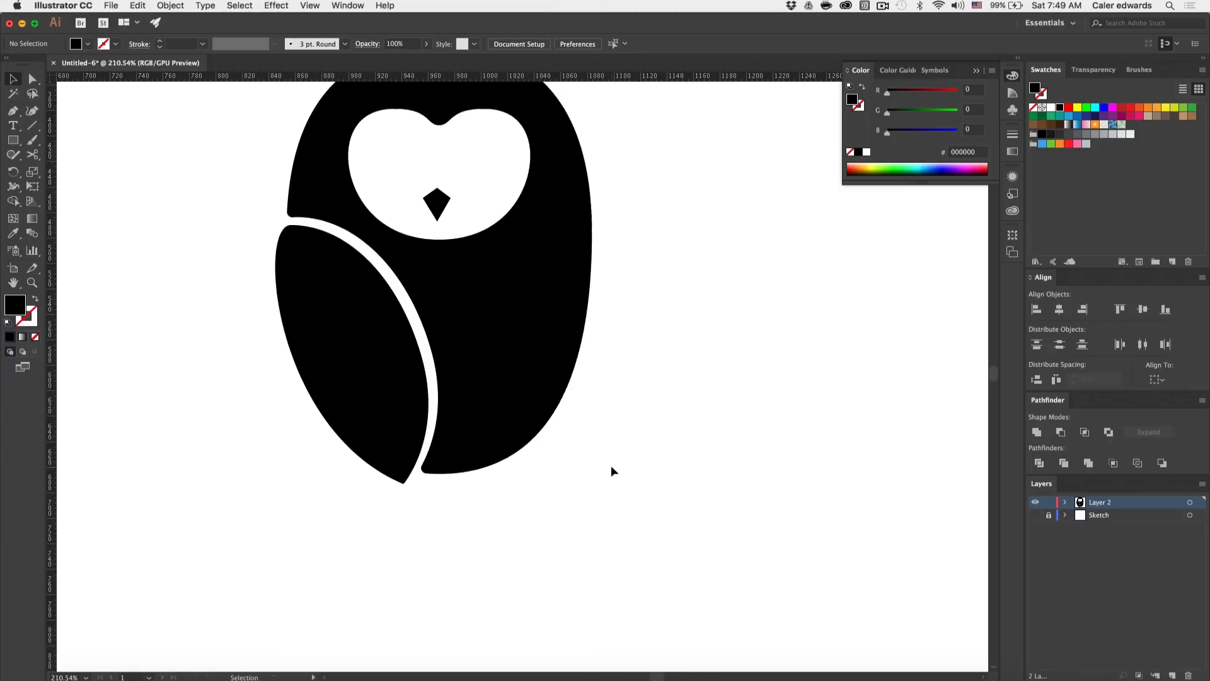
pyautogui.scroll(-3, 611, 468)
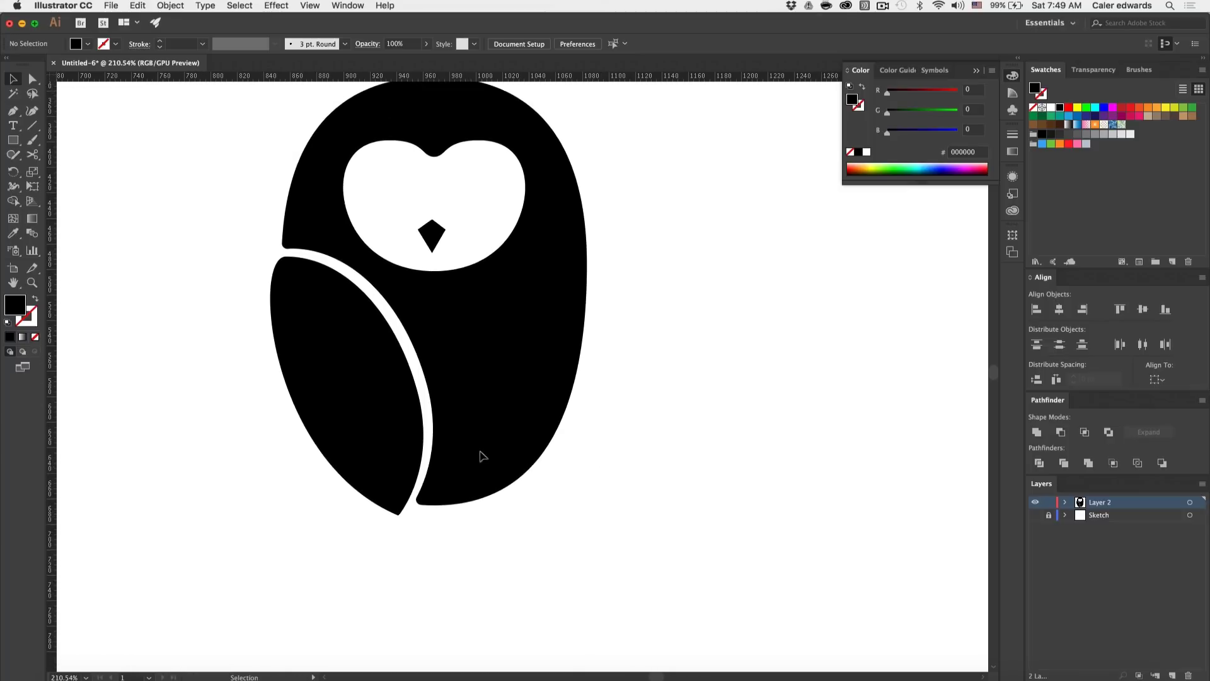
# Step: Round the pointed lower tip of the wing to a radius of about 1.25 px
pyautogui.click(362, 459)
pyautogui.scroll(-2, 372, 479)
pyautogui.press('a')
pyautogui.click(398, 492)
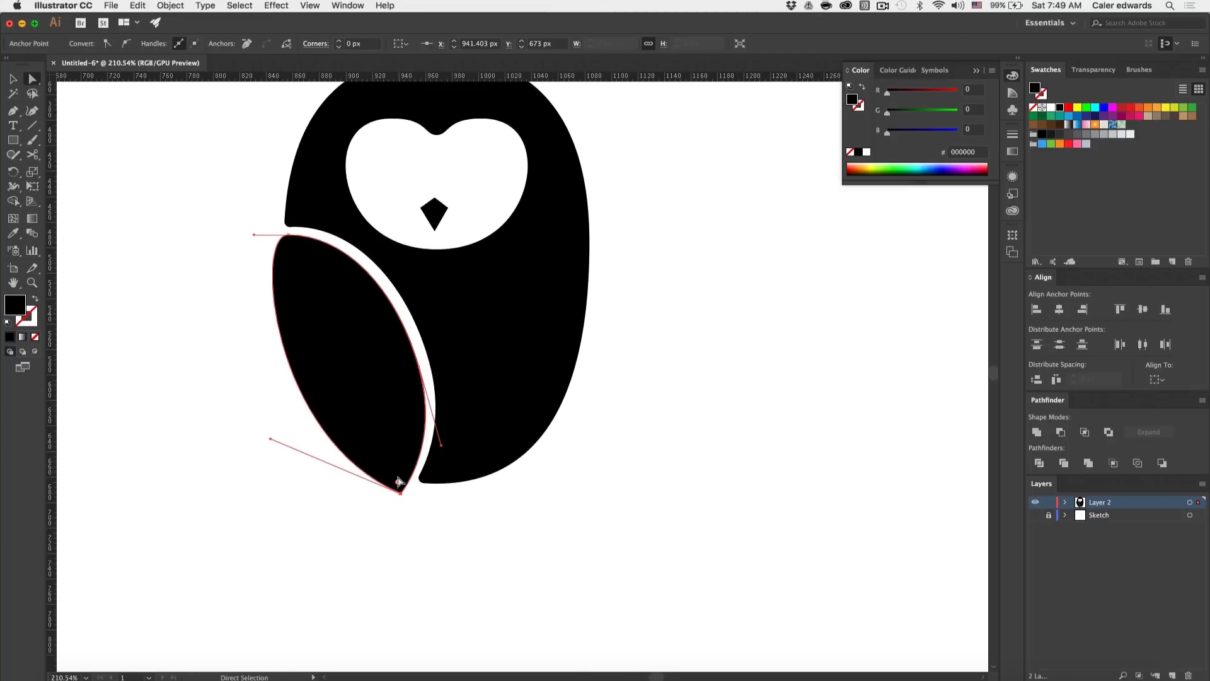
pyautogui.moveTo(398, 490)
pyautogui.mouseDown()
pyautogui.moveTo(418, 514)
pyautogui.moveTo(406, 482)
pyautogui.moveTo(422, 489)
pyautogui.mouseUp()
pyautogui.scroll(5, 398, 488)
pyautogui.click(434, 501)
pyautogui.scroll(-7, 435, 502)
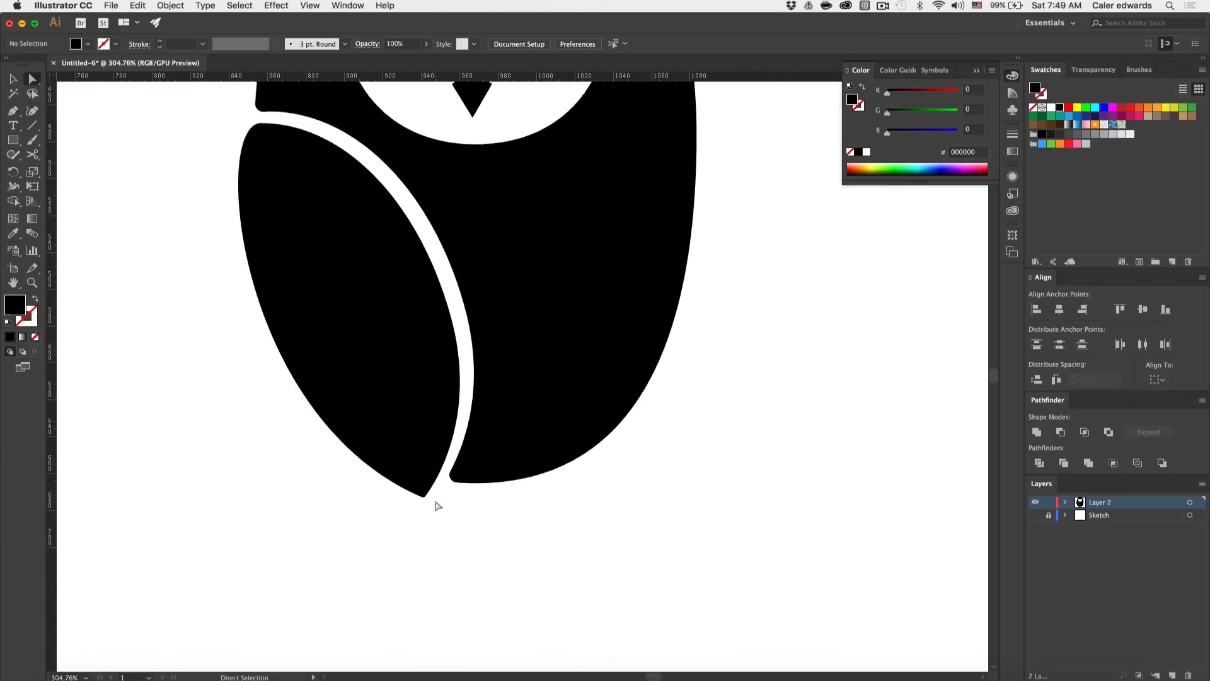
pyautogui.scroll(5, 362, 295)
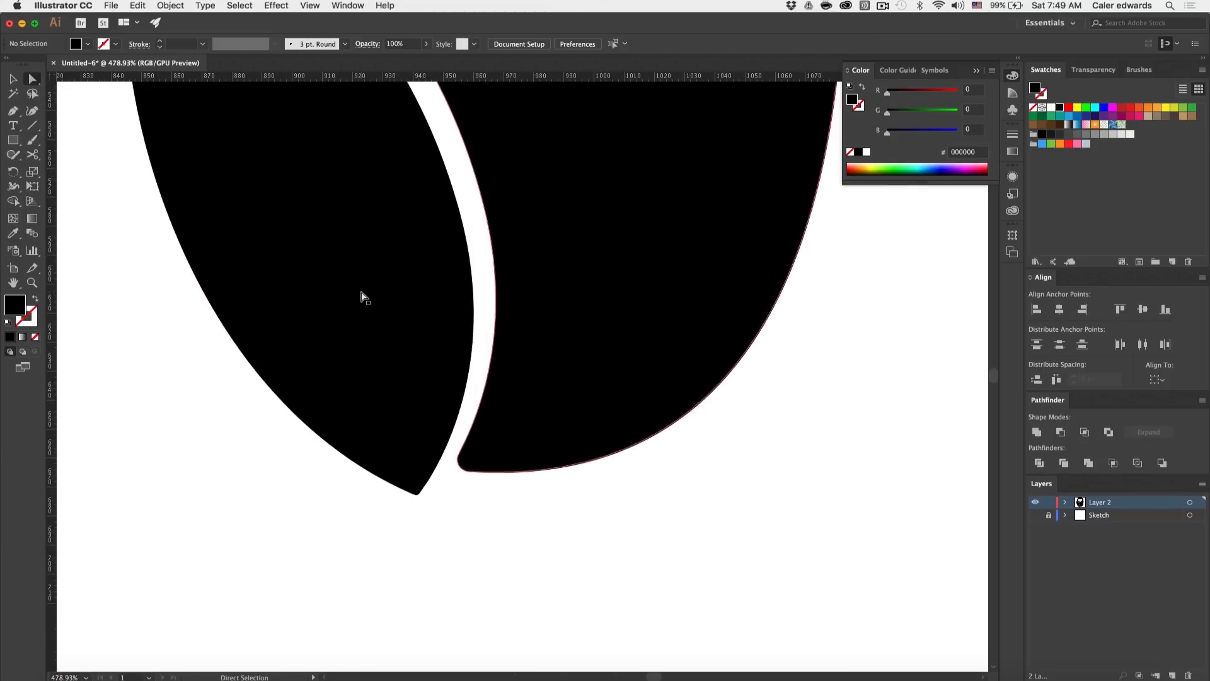
# Step: Examine the anchor points where the body's upper rounded corner runs into the wing gap's edge
pyautogui.click(263, 185)
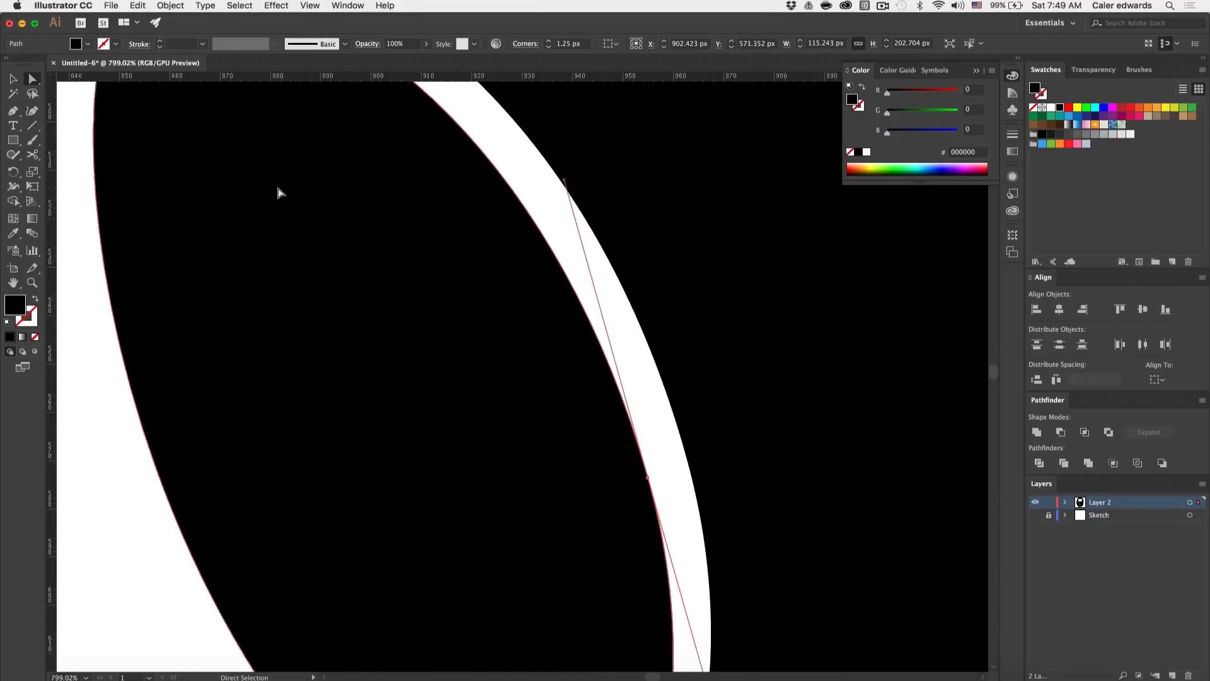
pyautogui.scroll(3, 278, 195)
pyautogui.scroll(2, 278, 192)
pyautogui.hscroll(-2, 278, 193)
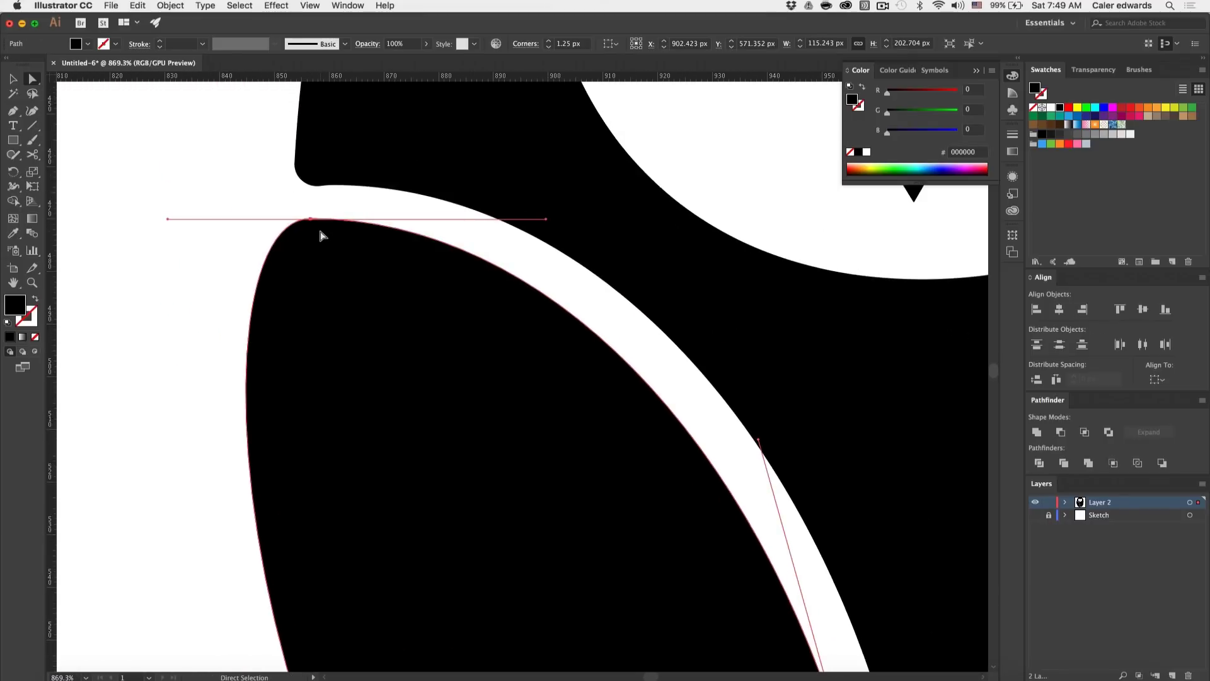
pyautogui.click(333, 186)
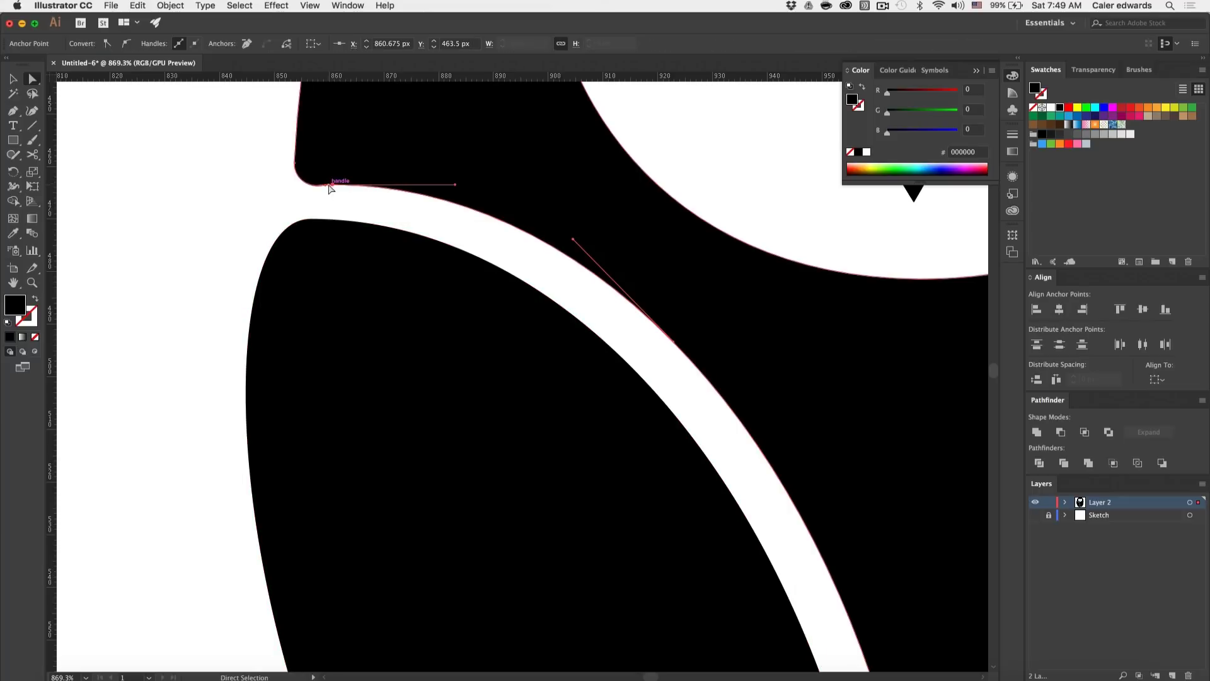
pyautogui.scroll(5, 337, 181)
pyautogui.scroll(1, 338, 171)
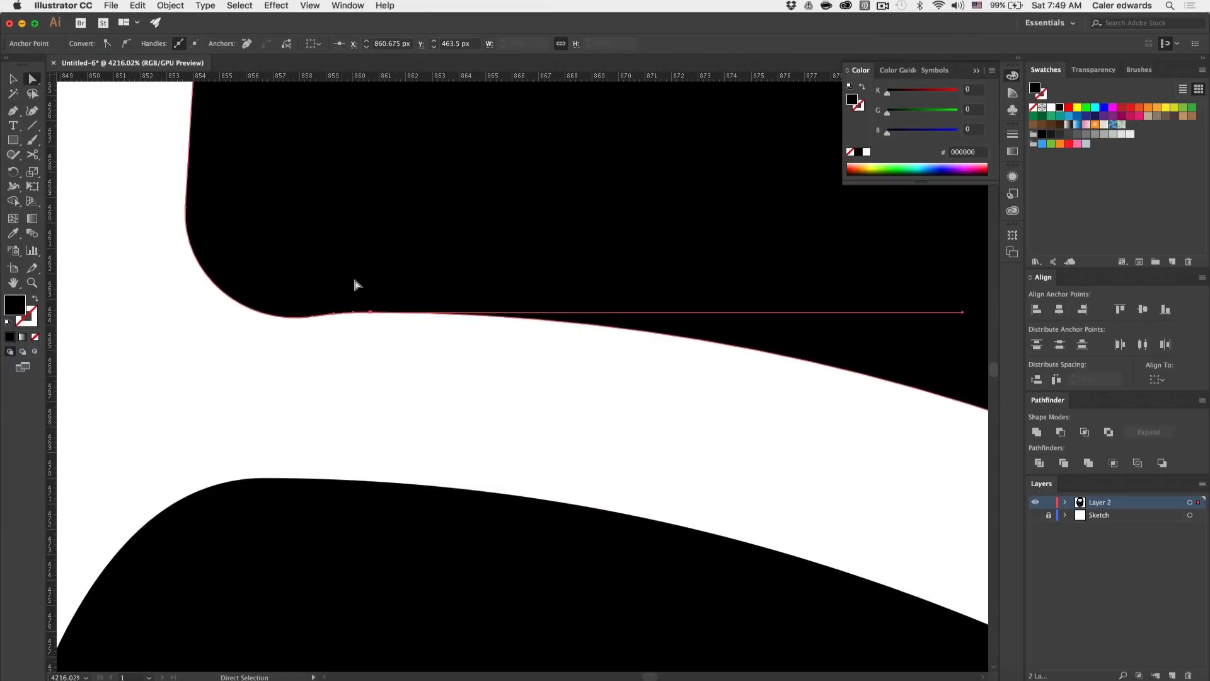
pyautogui.click(312, 317)
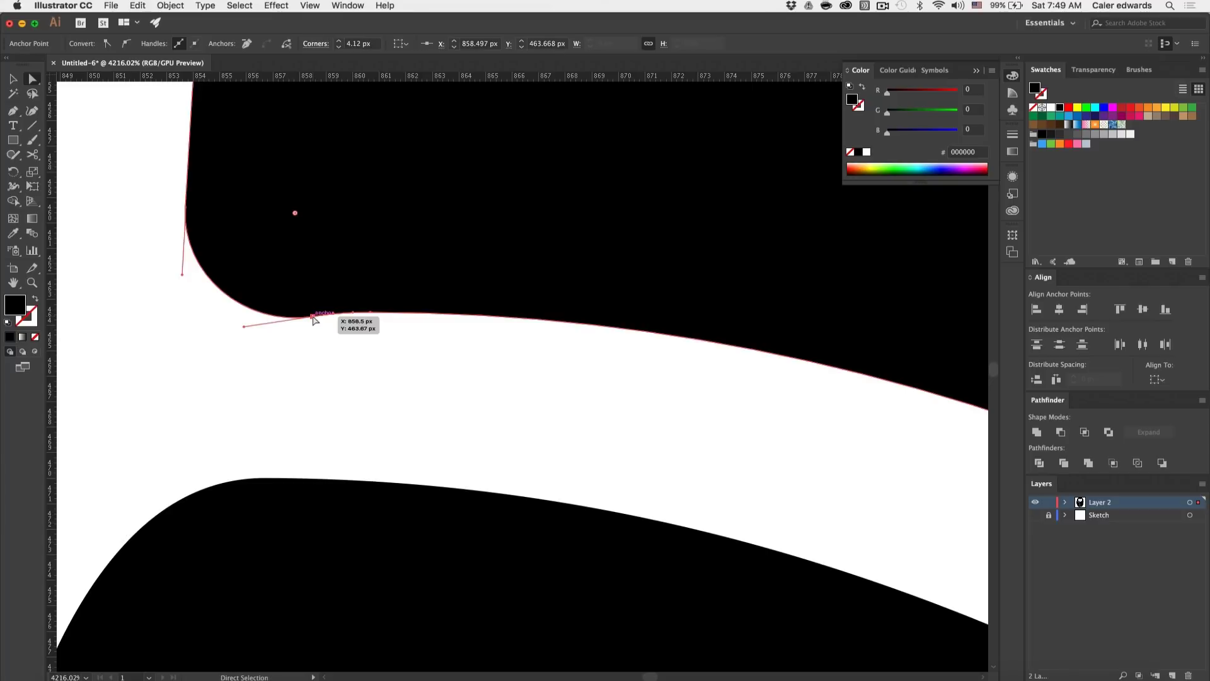
pyautogui.click(371, 312)
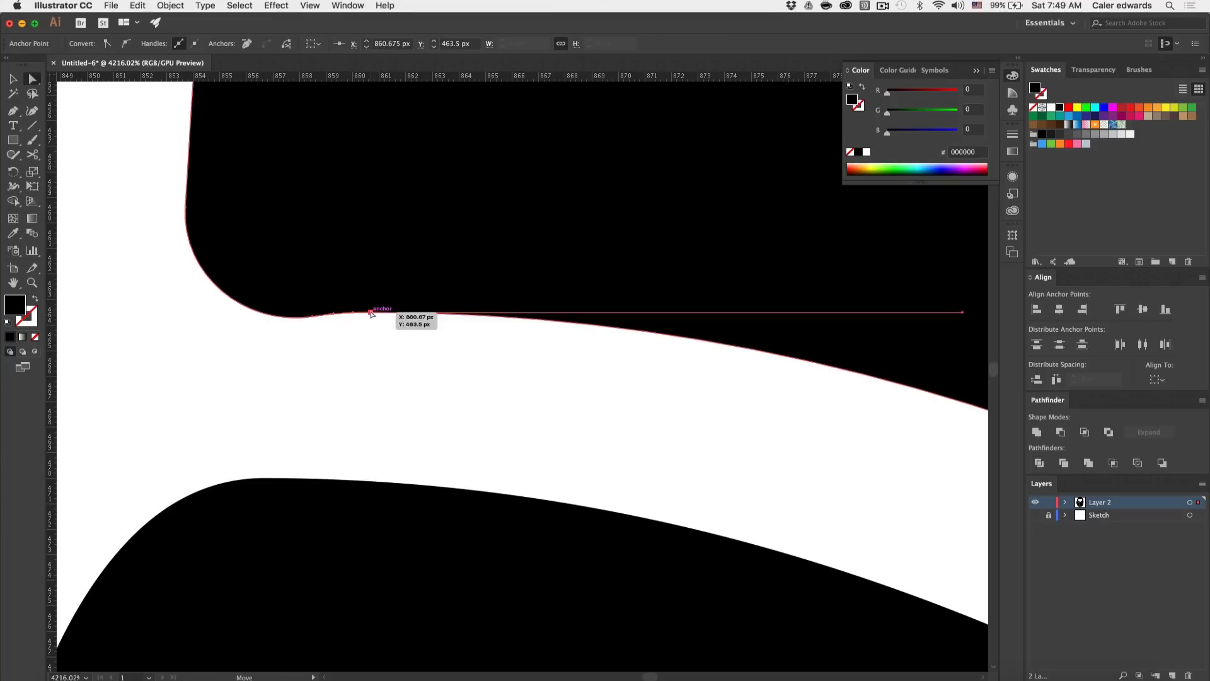
# Step: Try to smooth the dip beside the body's upper rounded corner by adjusting its anchor and handle, and undo the change
pyautogui.moveTo(370, 312); pyautogui.dragTo(378, 314)
pyautogui.scroll(3, 371, 312)
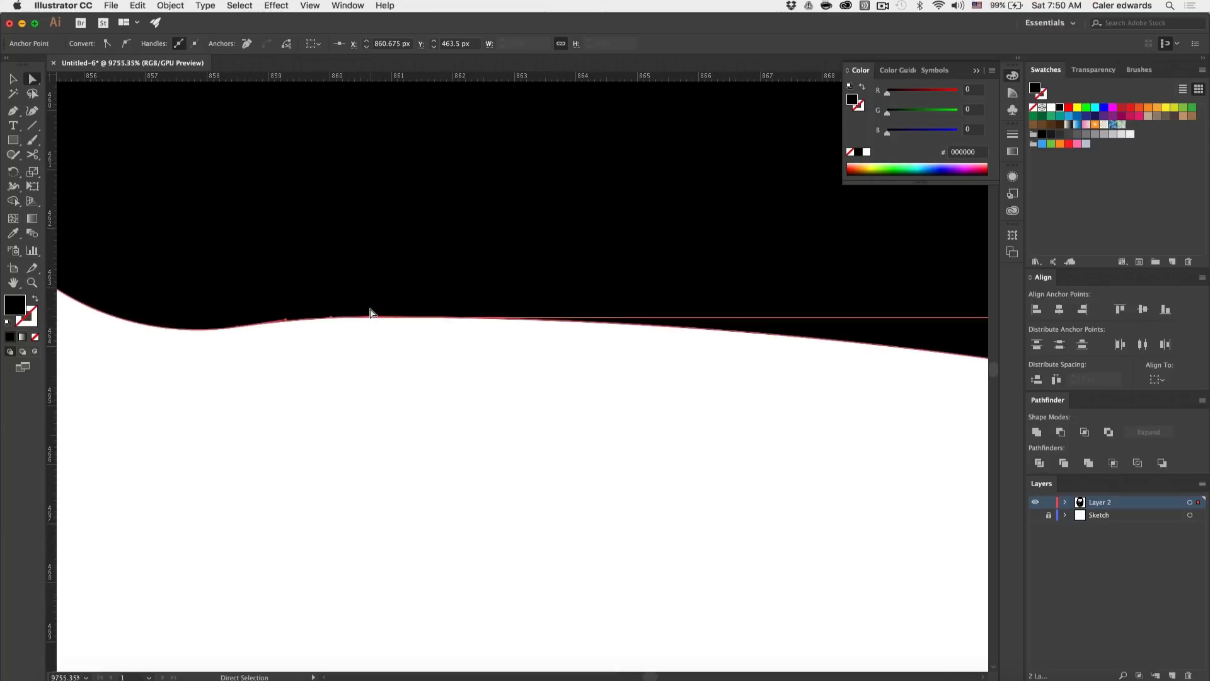
pyautogui.hscroll(-2, 298, 327)
pyautogui.click(315, 316)
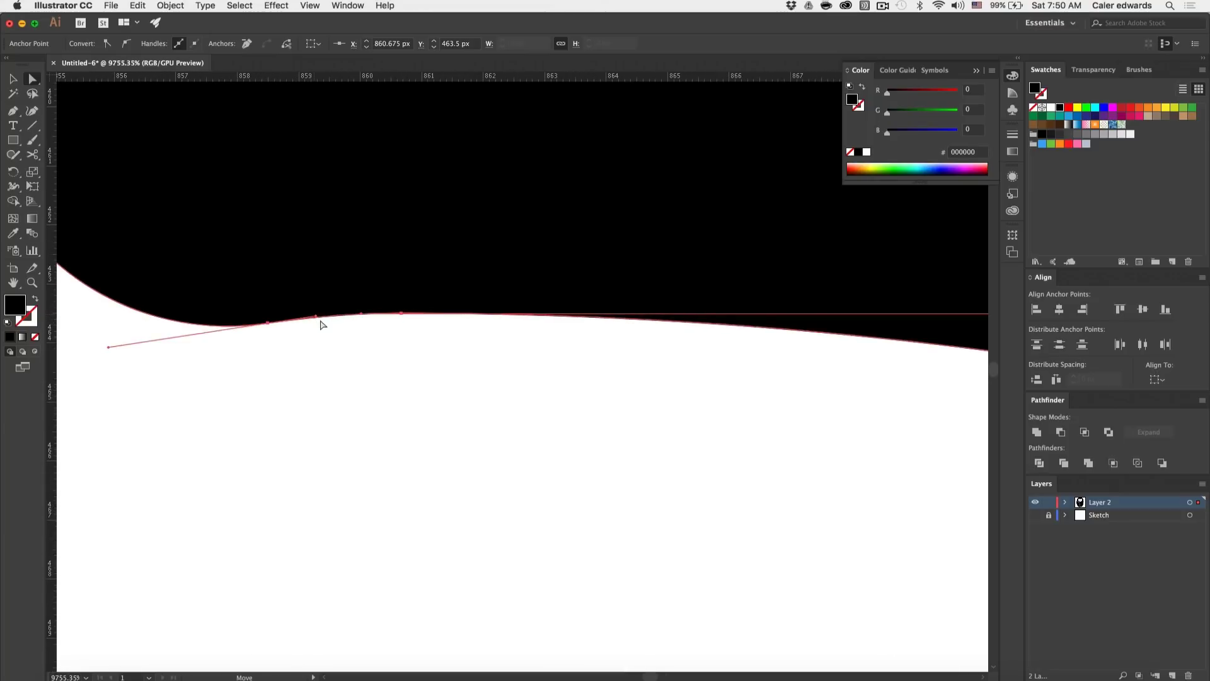
pyautogui.moveTo(321, 325); pyautogui.dragTo(333, 310)
pyautogui.hotkey('ctrl', 'z')
pyautogui.scroll(1, 272, 323)
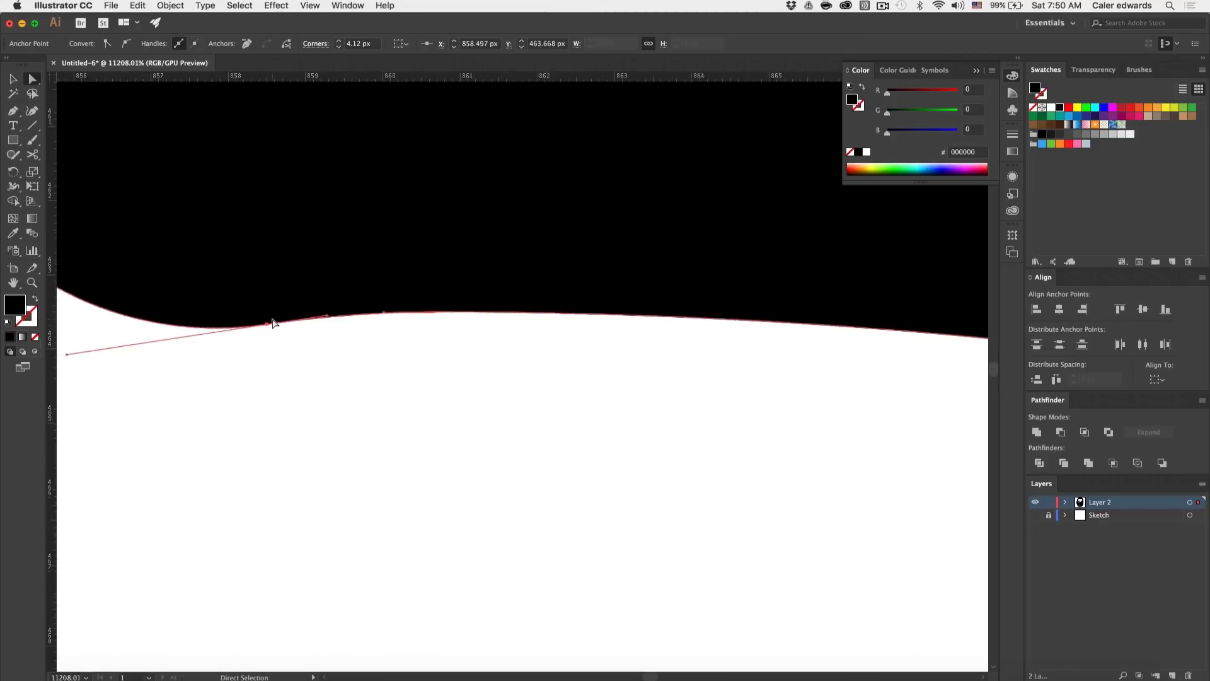
# Step: Reshape the curve between the body's upper rounded corner and the wing gap's edge by pulling its handle upward
pyautogui.scroll(1, 272, 323)
pyautogui.moveTo(368, 316); pyautogui.dragTo(340, 249)
pyautogui.click(353, 381)
pyautogui.scroll(-10, 353, 390)
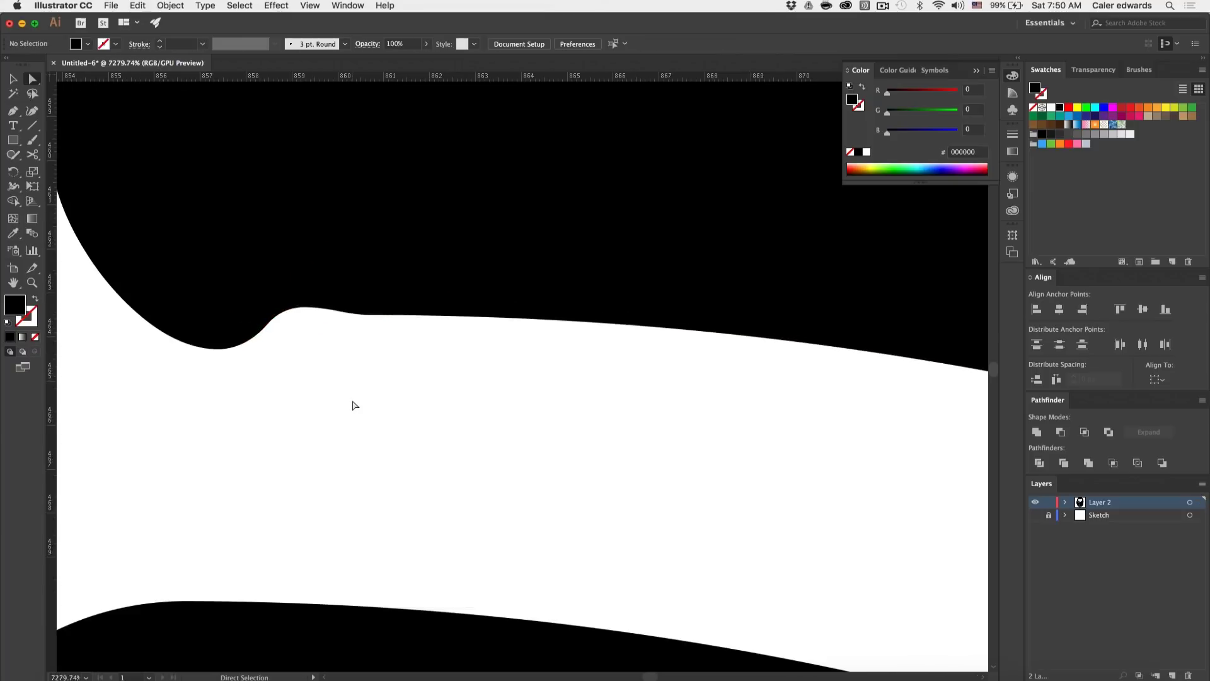
pyautogui.scroll(-4, 339, 361)
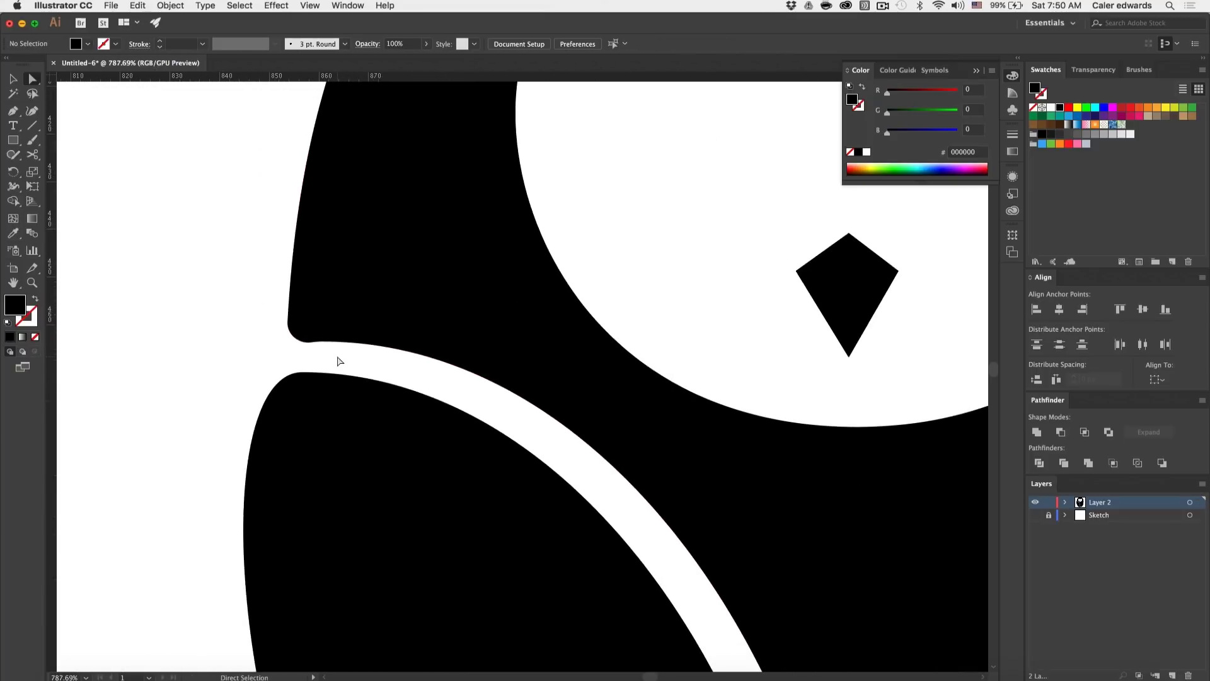
pyautogui.scroll(-5, 339, 354)
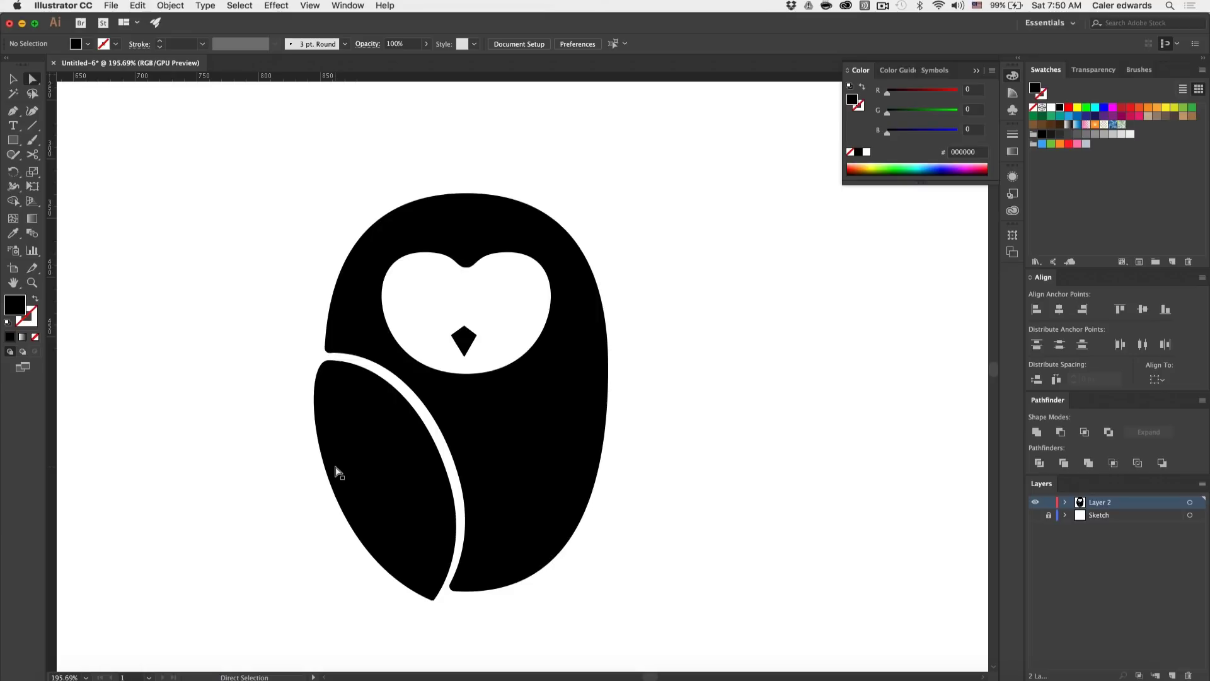
# Step: Shift the body's lower corner beside the wing tip slightly away from the wing
pyautogui.scroll(4, 339, 473)
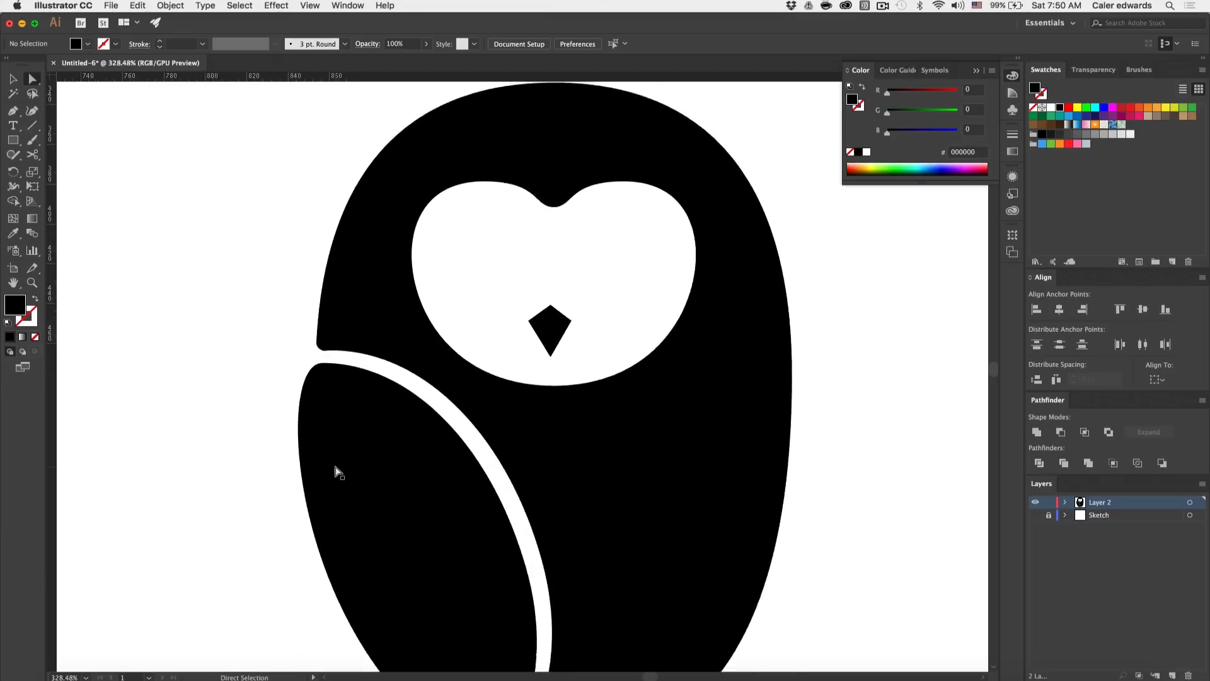
pyautogui.click(404, 546)
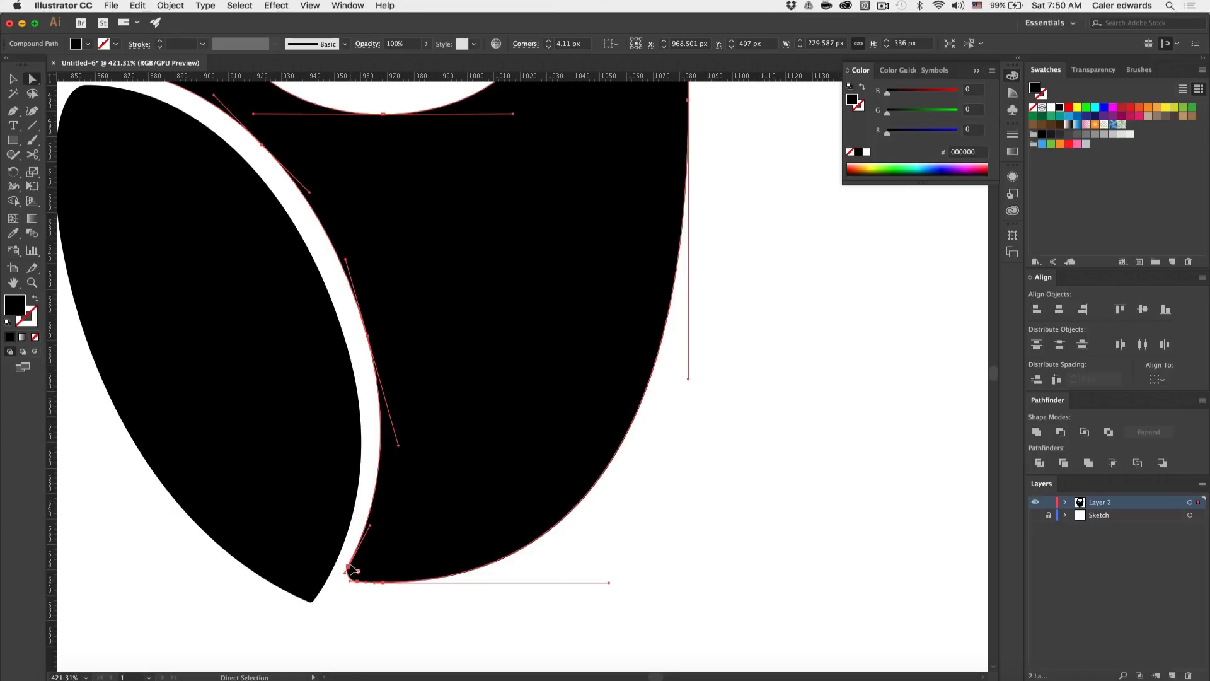
pyautogui.moveTo(351, 570)
pyautogui.mouseDown()
pyautogui.moveTo(362, 571)
pyautogui.moveTo(351, 571)
pyautogui.mouseUp()
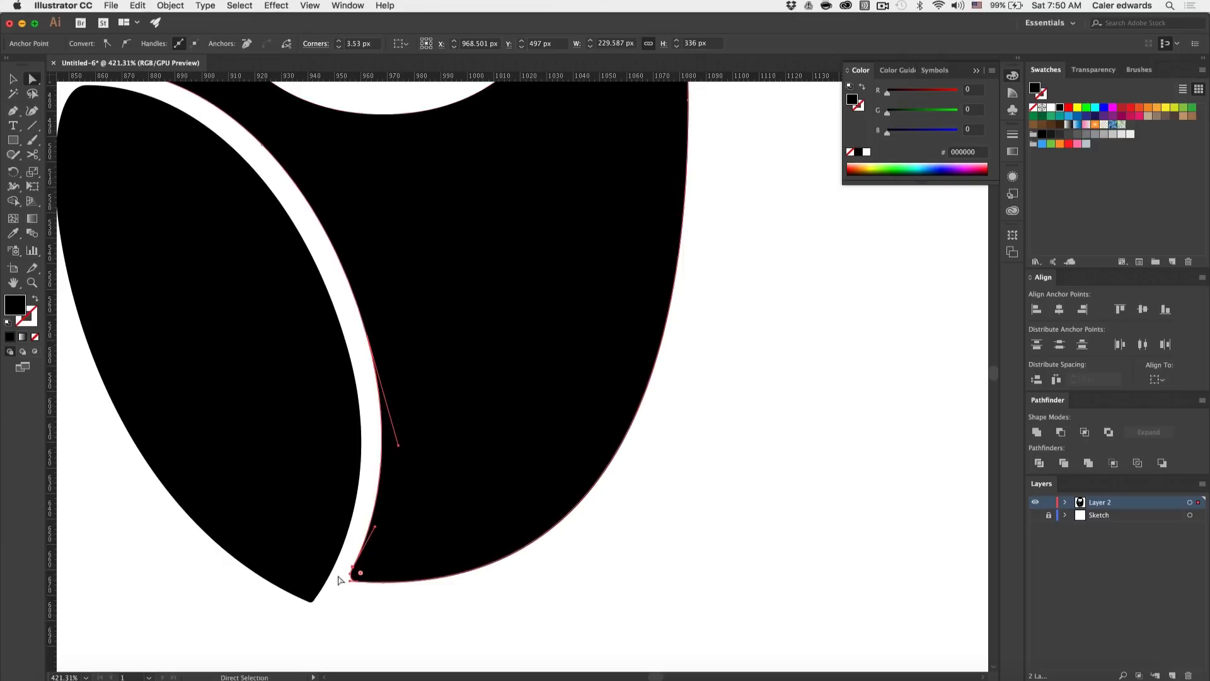
pyautogui.click(338, 618)
pyautogui.scroll(-4, 338, 619)
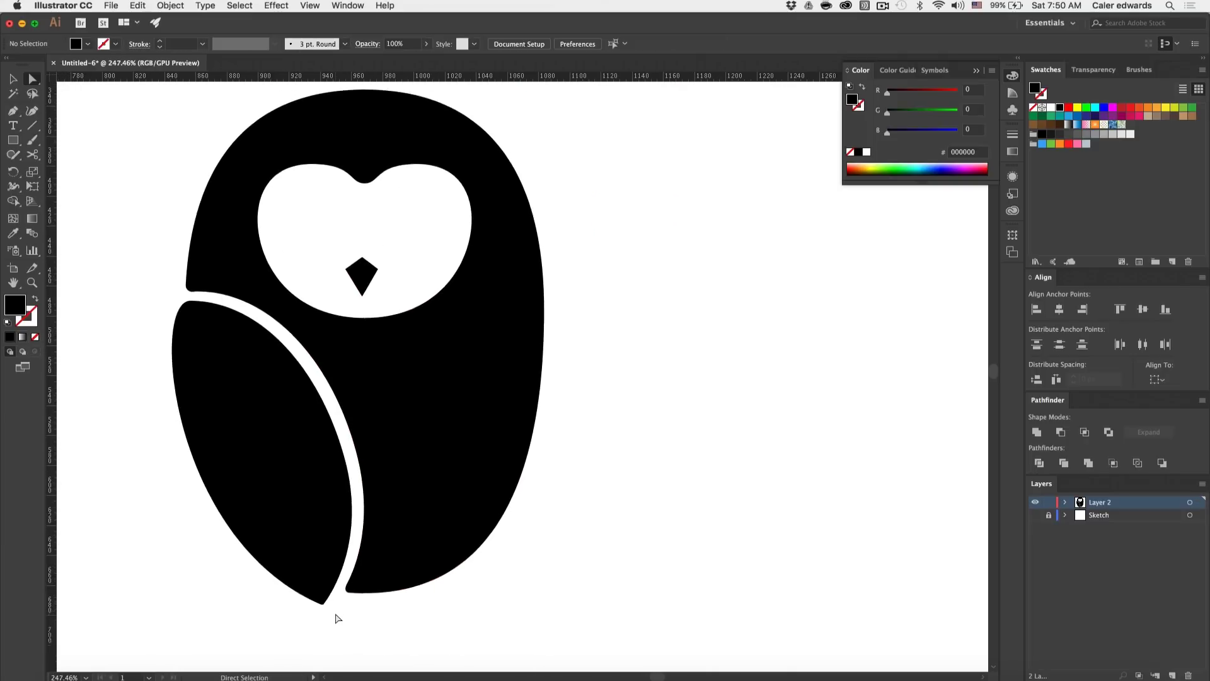
# Step: Check the gap at the wing tip and undo the last move of the body's lower corner
pyautogui.scroll(-2, 338, 619)
pyautogui.scroll(7, 405, 590)
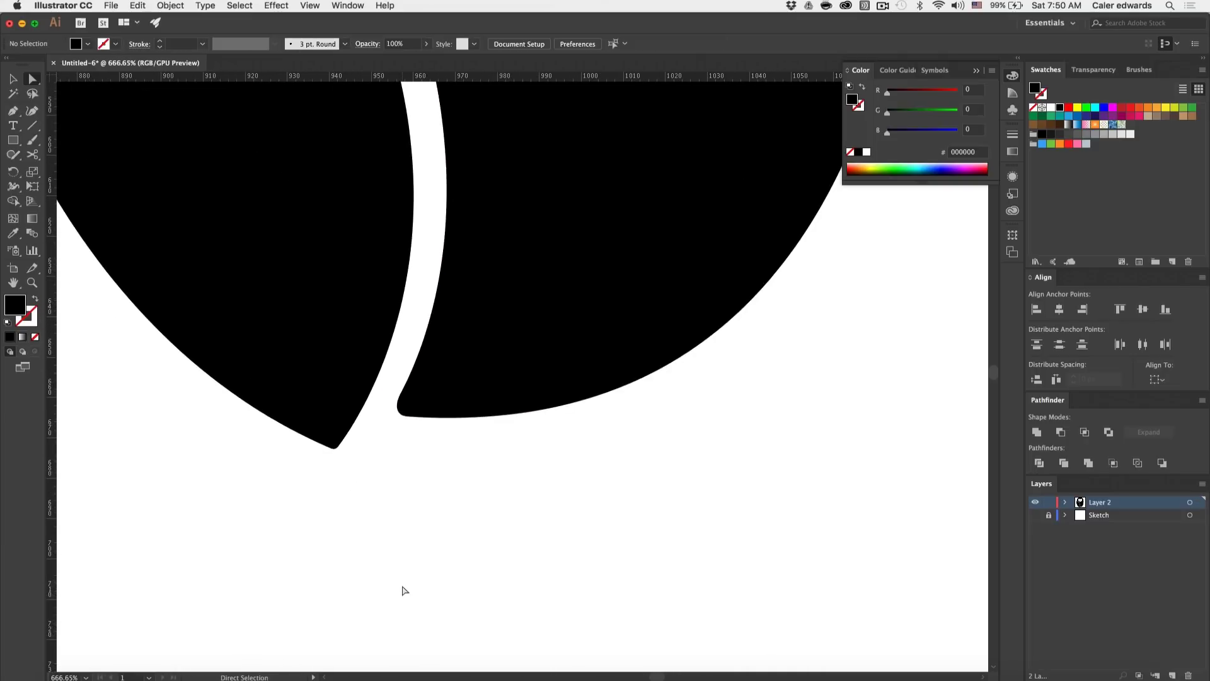
pyautogui.scroll(-6, 405, 591)
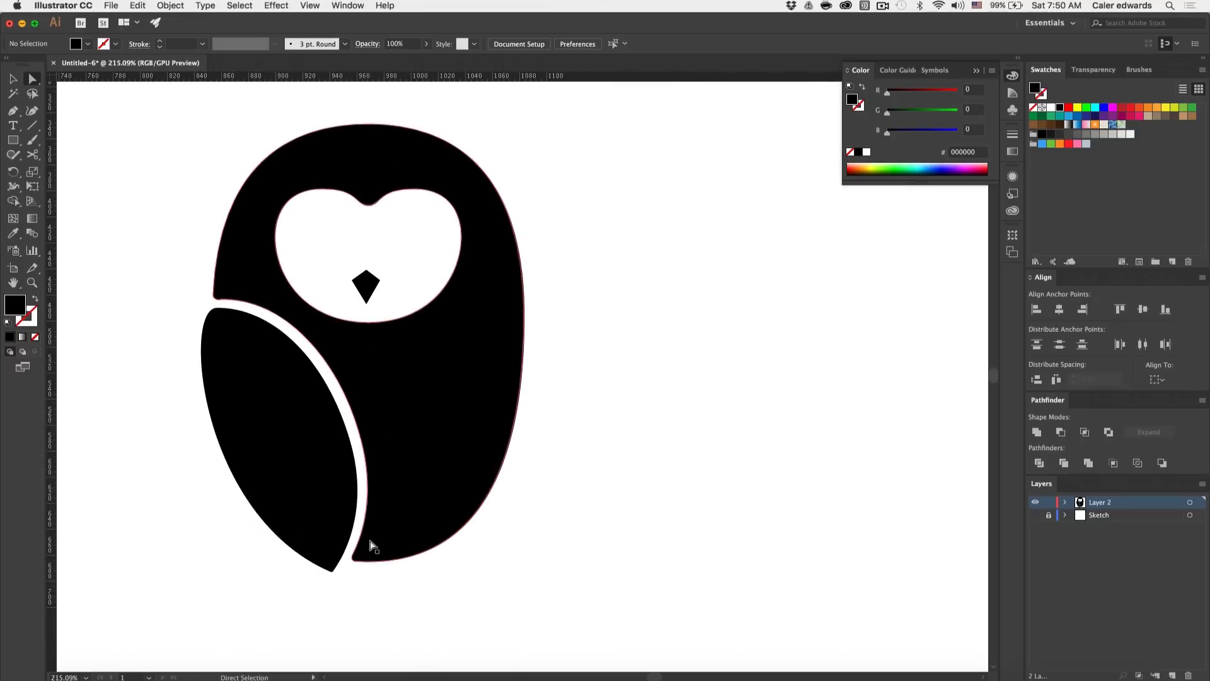
pyautogui.click(165, 5)
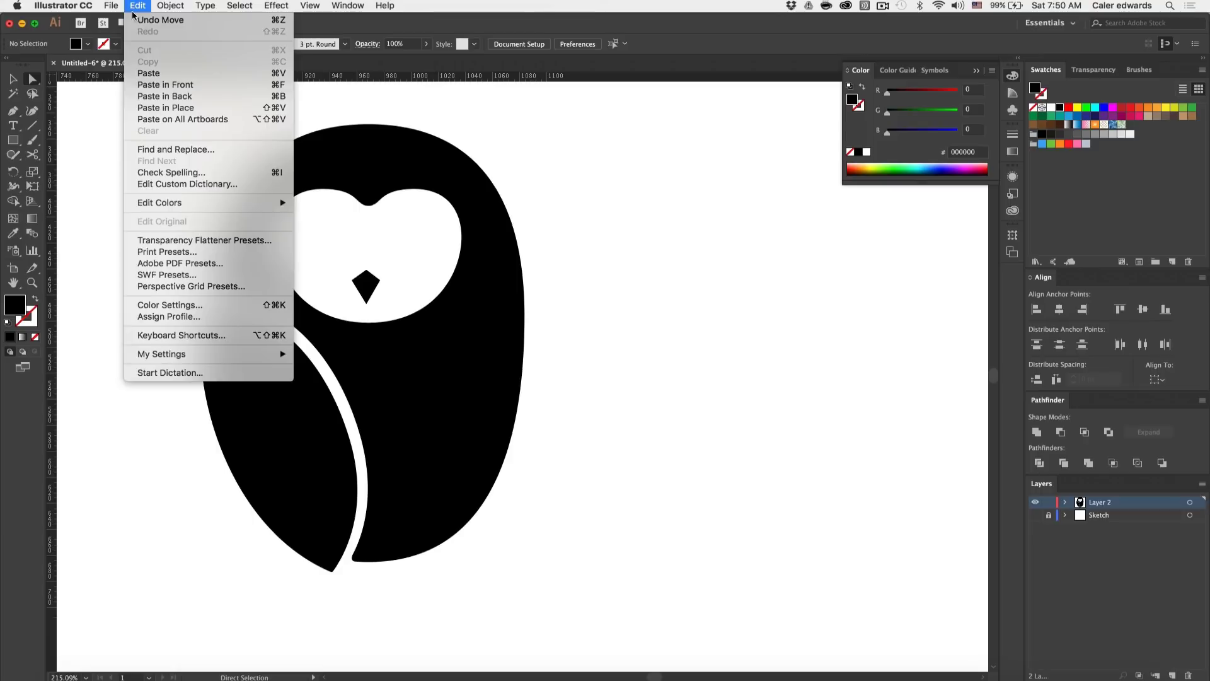
pyautogui.click(144, 20)
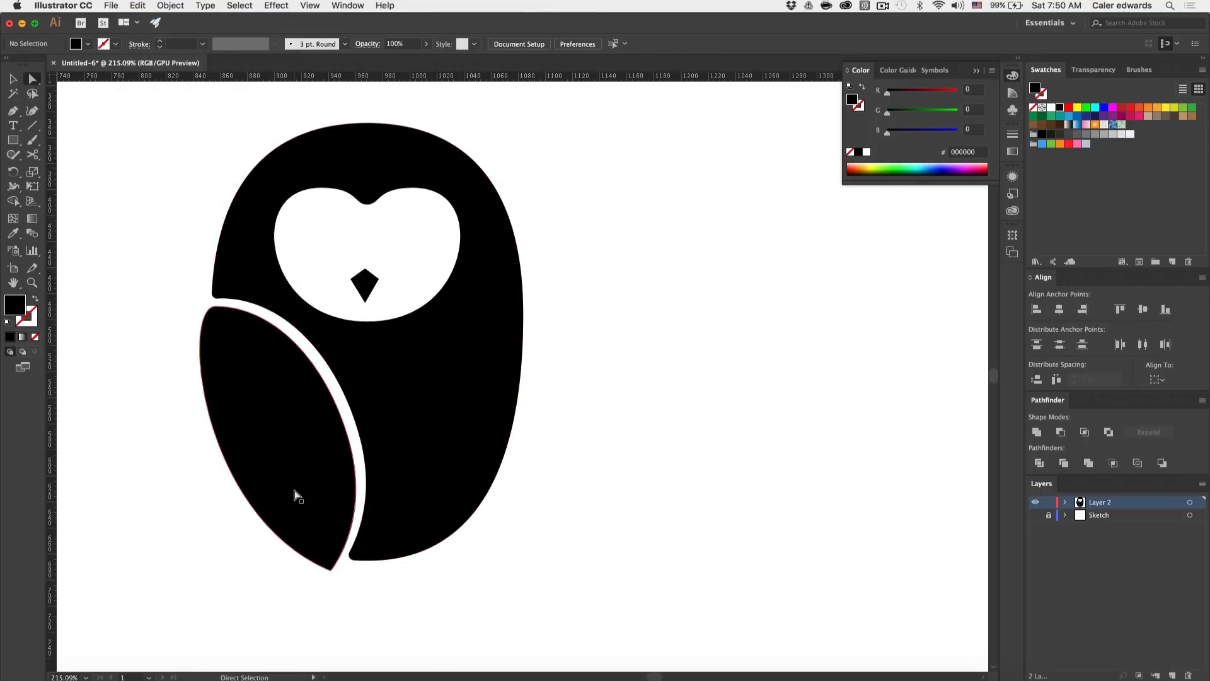
# Step: Redo the undone move of the body's lower corner beside the wing tip and check the gap
pyautogui.scroll(2, 297, 495)
pyautogui.hscroll(2, 297, 495)
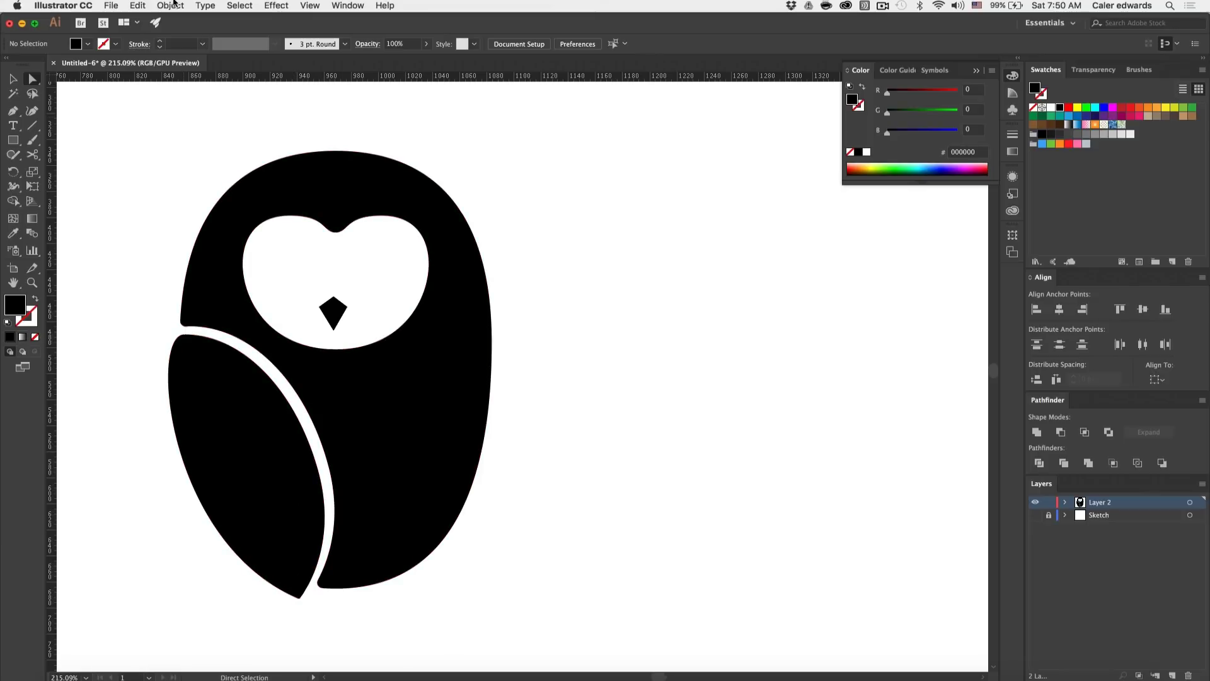
pyautogui.click(137, 5)
pyautogui.click(142, 32)
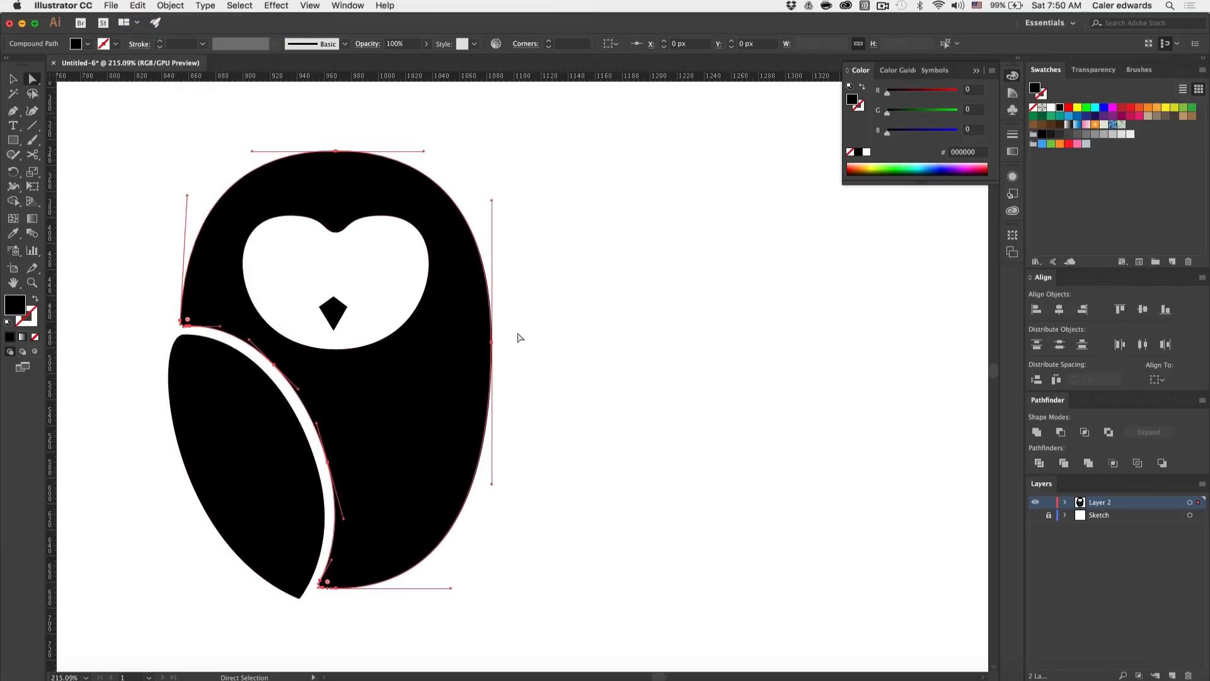
pyautogui.hscroll(-4, 537, 575)
pyautogui.scroll(-1, 537, 575)
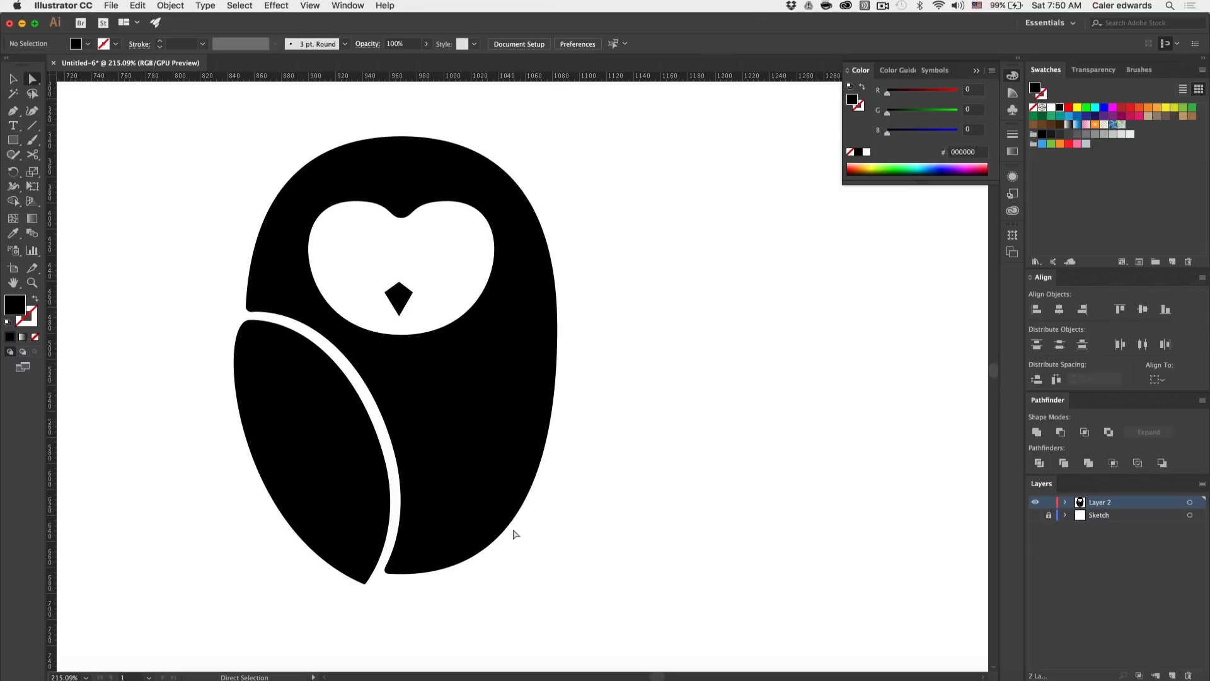
# Step: Try to deepen the notch at the top centre of the white face by moving its anchor downward
pyautogui.press('v')
pyautogui.click(503, 466)
pyautogui.scroll(3, 500, 464)
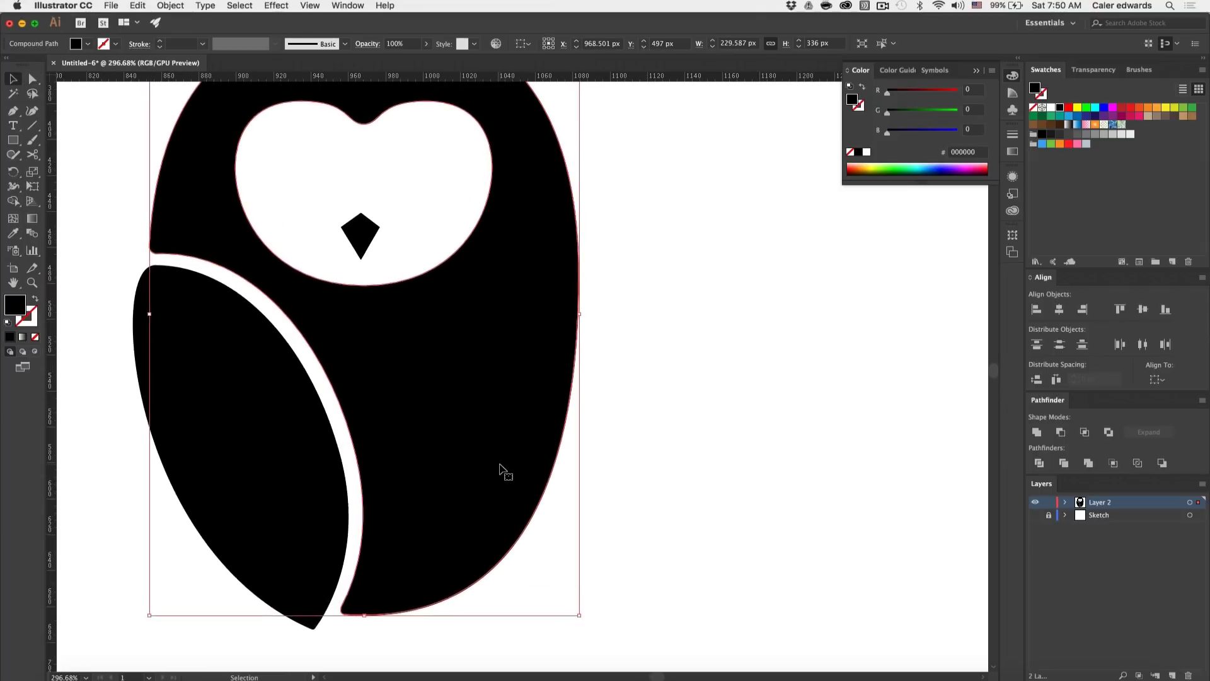
pyautogui.scroll(2, 502, 472)
pyautogui.scroll(3, 398, 228)
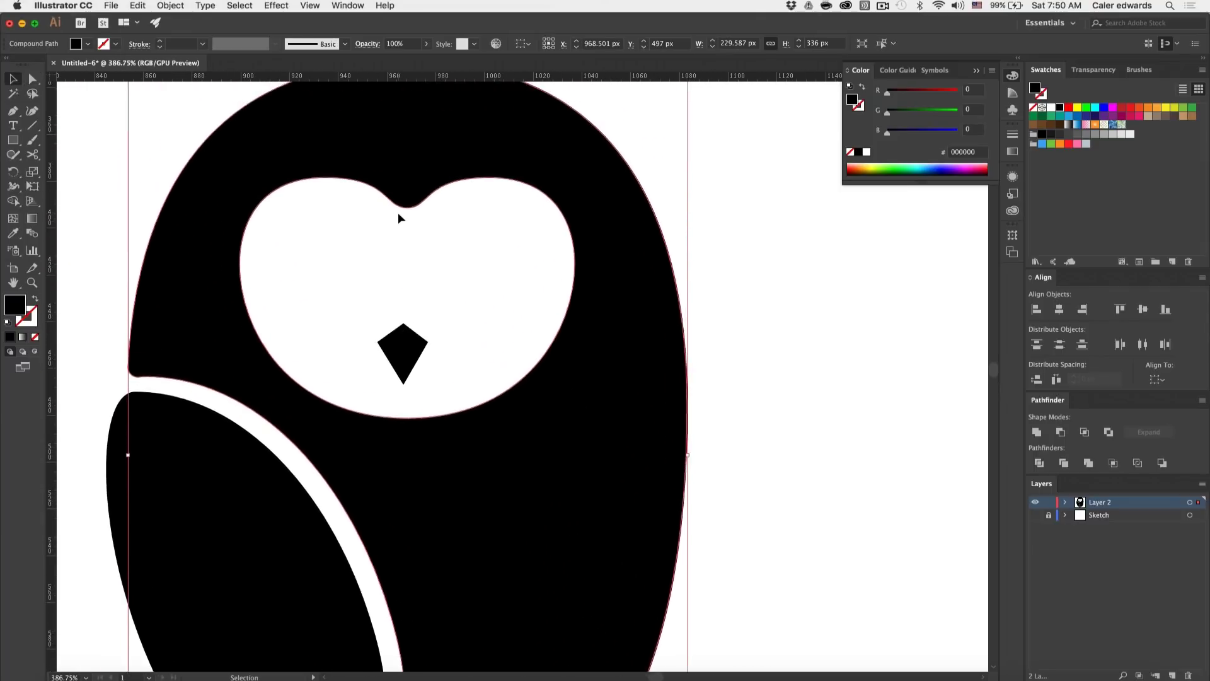
pyautogui.press('a')
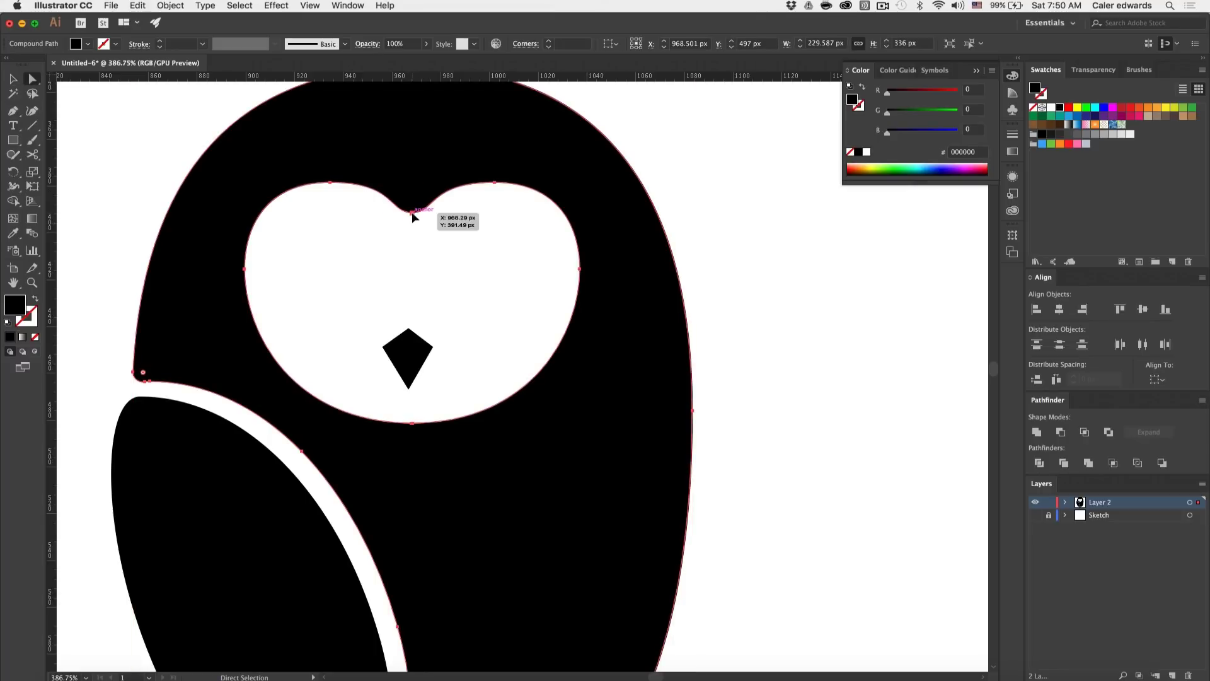
pyautogui.click(412, 214)
pyautogui.moveTo(413, 213); pyautogui.dragTo(409, 236)
pyautogui.click(421, 244)
pyautogui.click(480, 256)
pyautogui.scroll(-3, 481, 257)
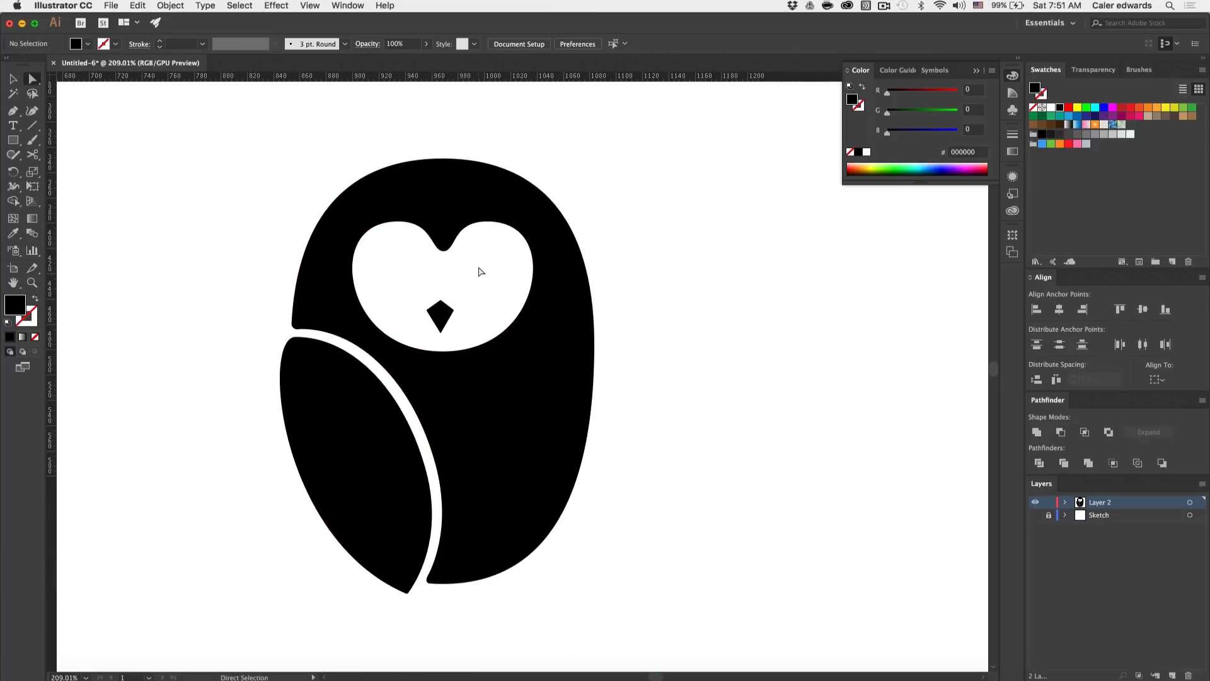
pyautogui.scroll(3, 479, 271)
pyautogui.click(479, 271)
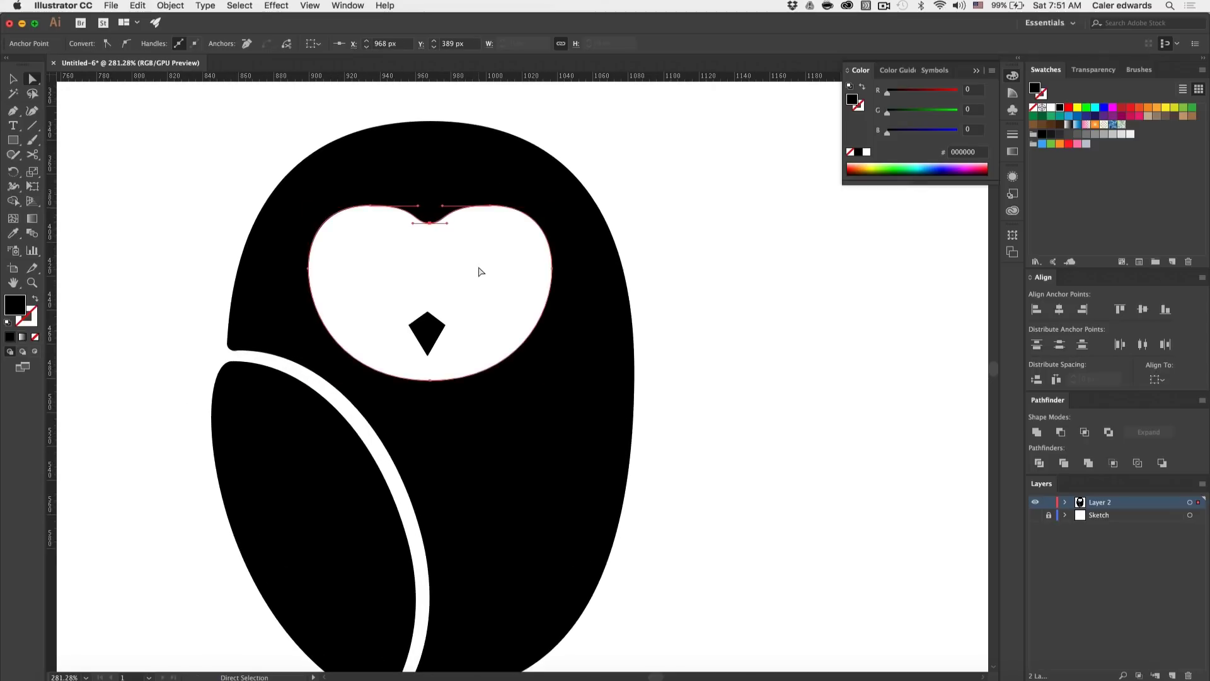
# Step: Collapse both handles of the face's notch anchor into the anchor to make the notch a sharp point
pyautogui.scroll(5, 407, 227)
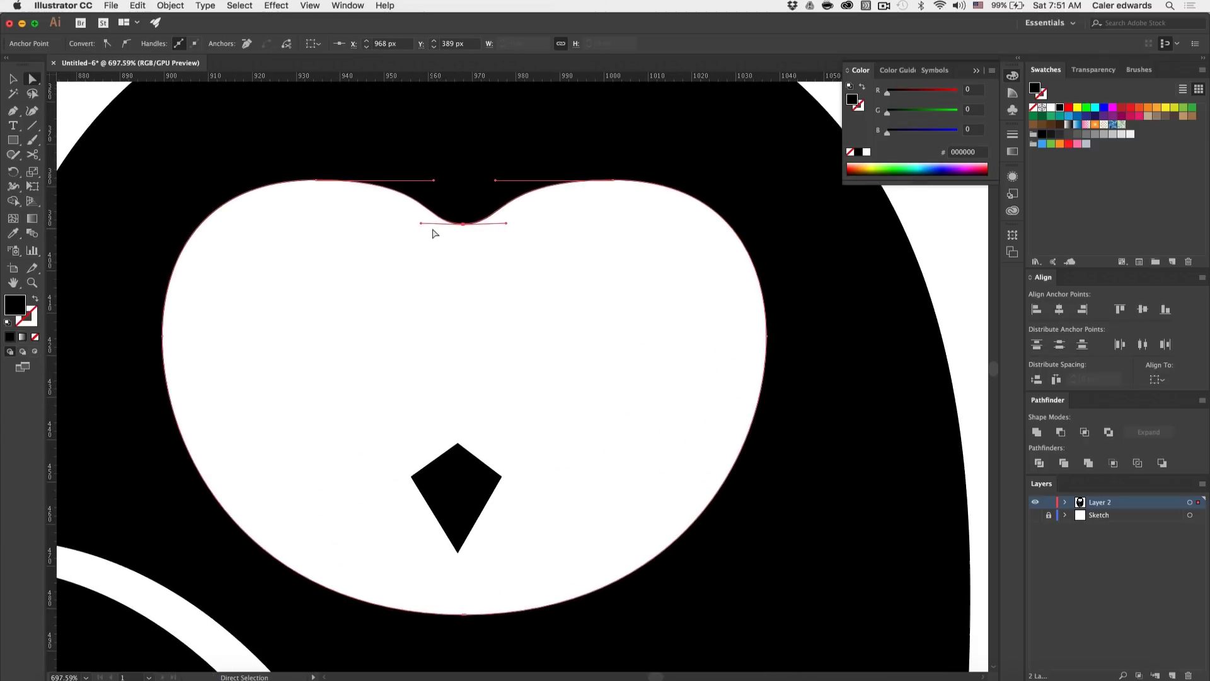
pyautogui.moveTo(421, 223); pyautogui.dragTo(466, 225)
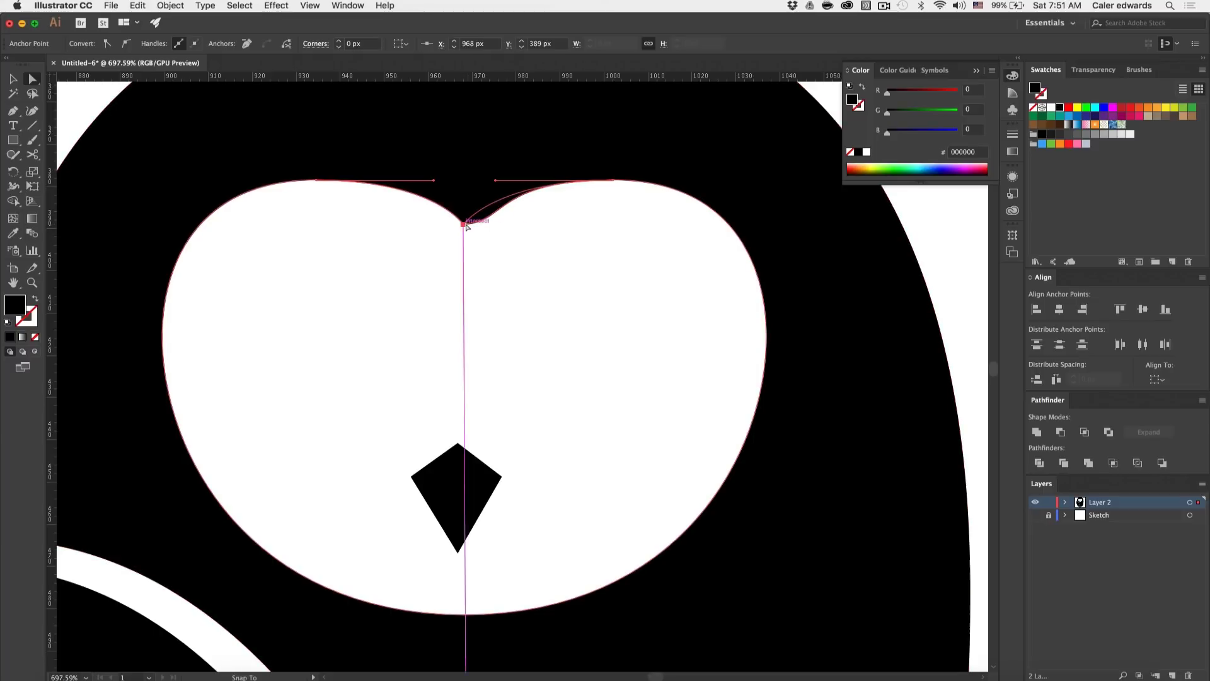
pyautogui.scroll(-6, 466, 225)
pyautogui.press('super+shift+a')
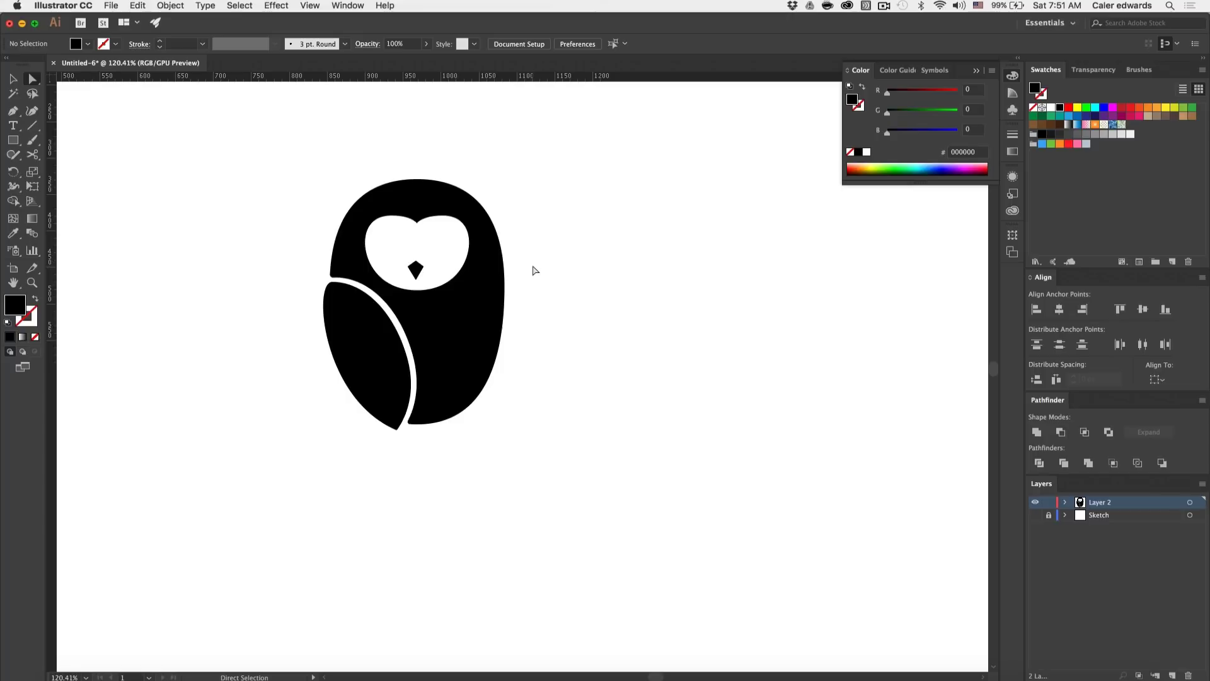
# Step: Try to raise the bottom centre anchor of the white face slightly
pyautogui.scroll(4, 368, 249)
pyautogui.press('v')
pyautogui.click(427, 364)
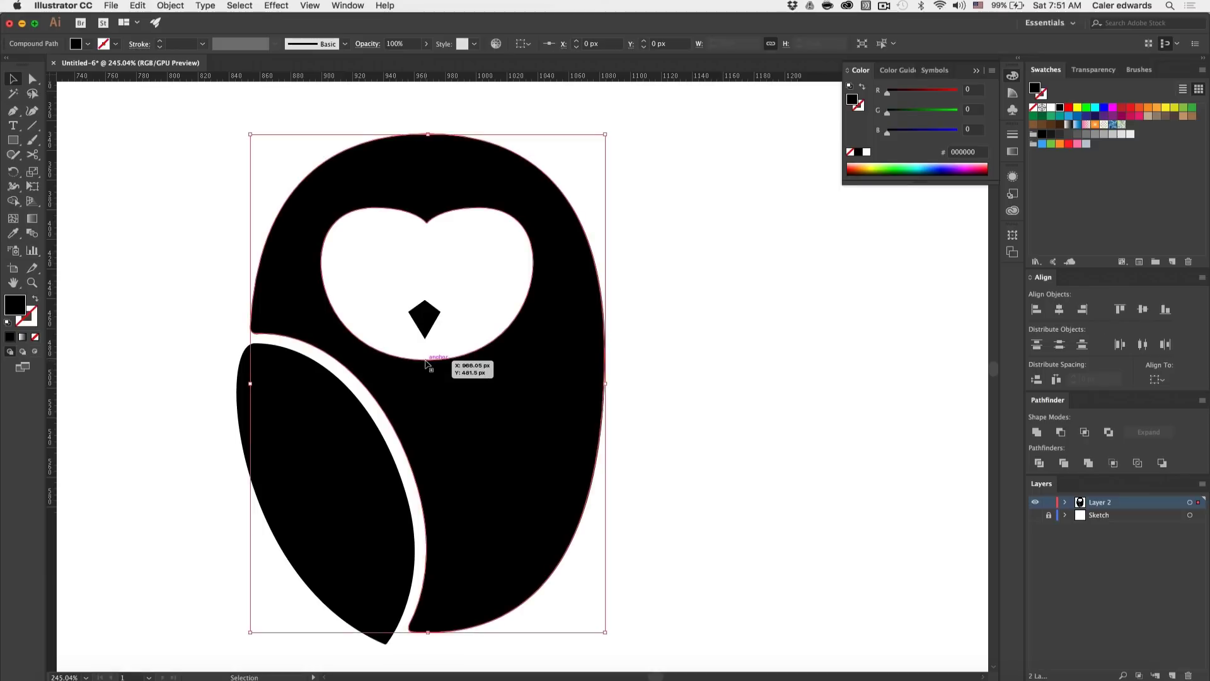
pyautogui.press('a')
pyautogui.moveTo(428, 363); pyautogui.dragTo(425, 352)
pyautogui.scroll(1, 424, 356)
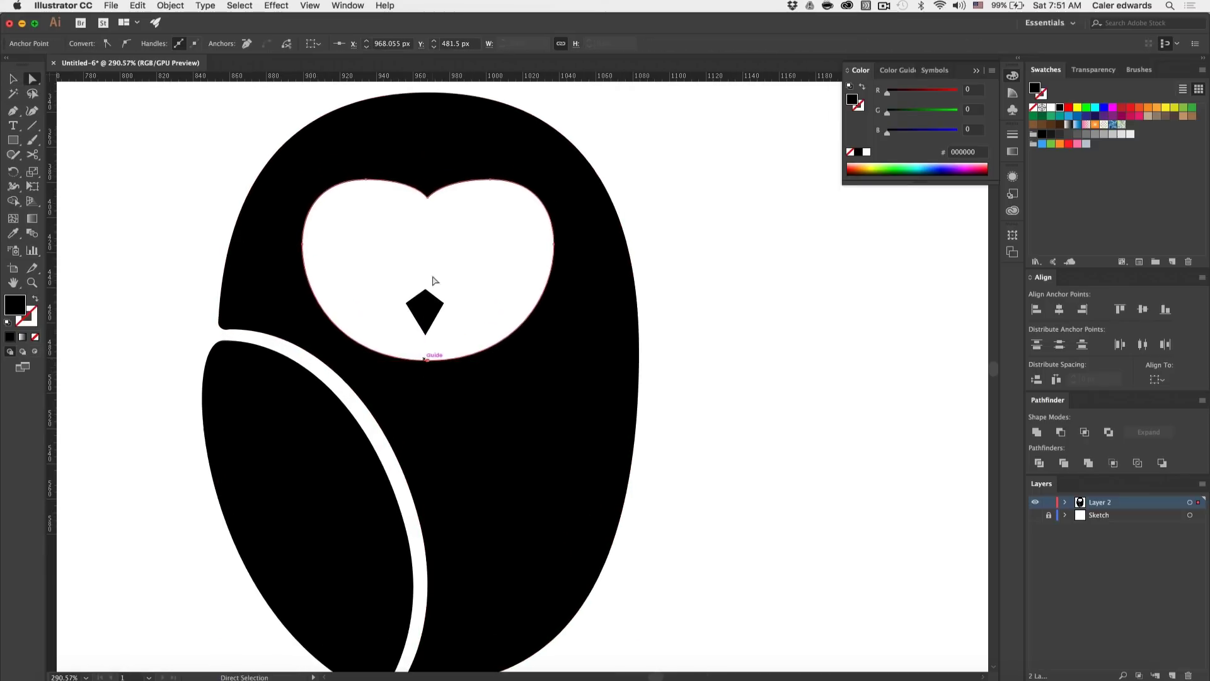
# Step: Select the notch anchor and both upper lobe anchors of the face and move them straight down 8 px
pyautogui.click(366, 183)
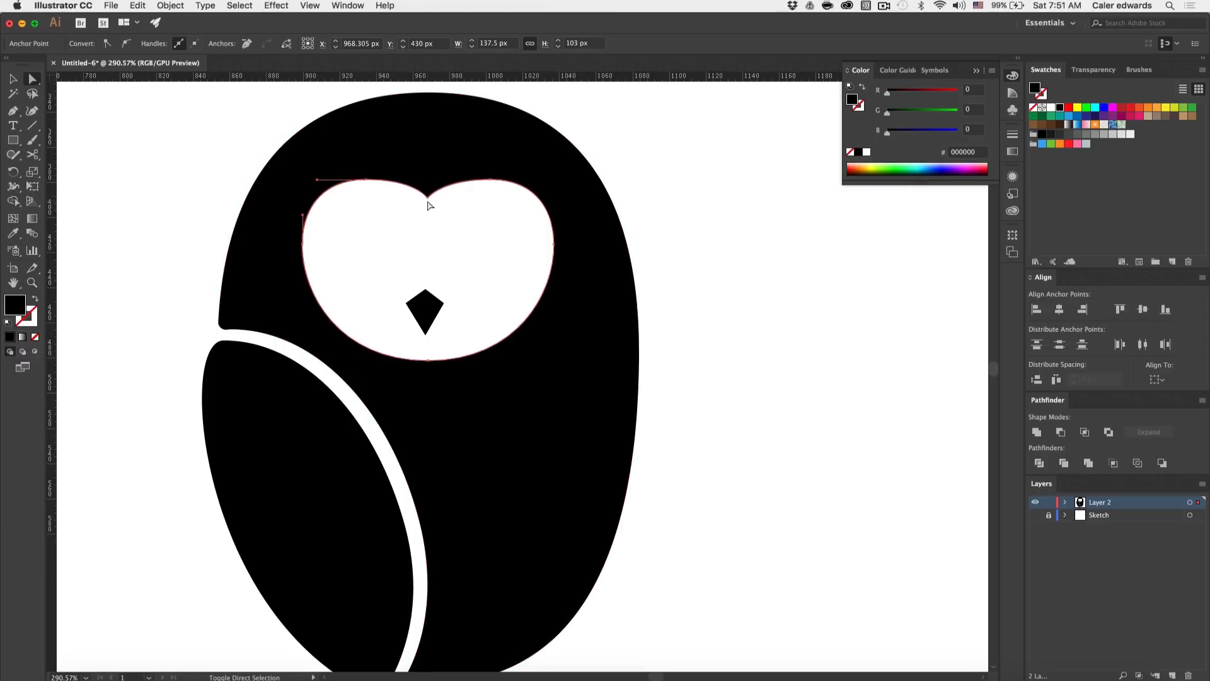
pyautogui.click(428, 197)
pyautogui.keyDown('shift'); pyautogui.click(491, 180); pyautogui.keyUp('shift')
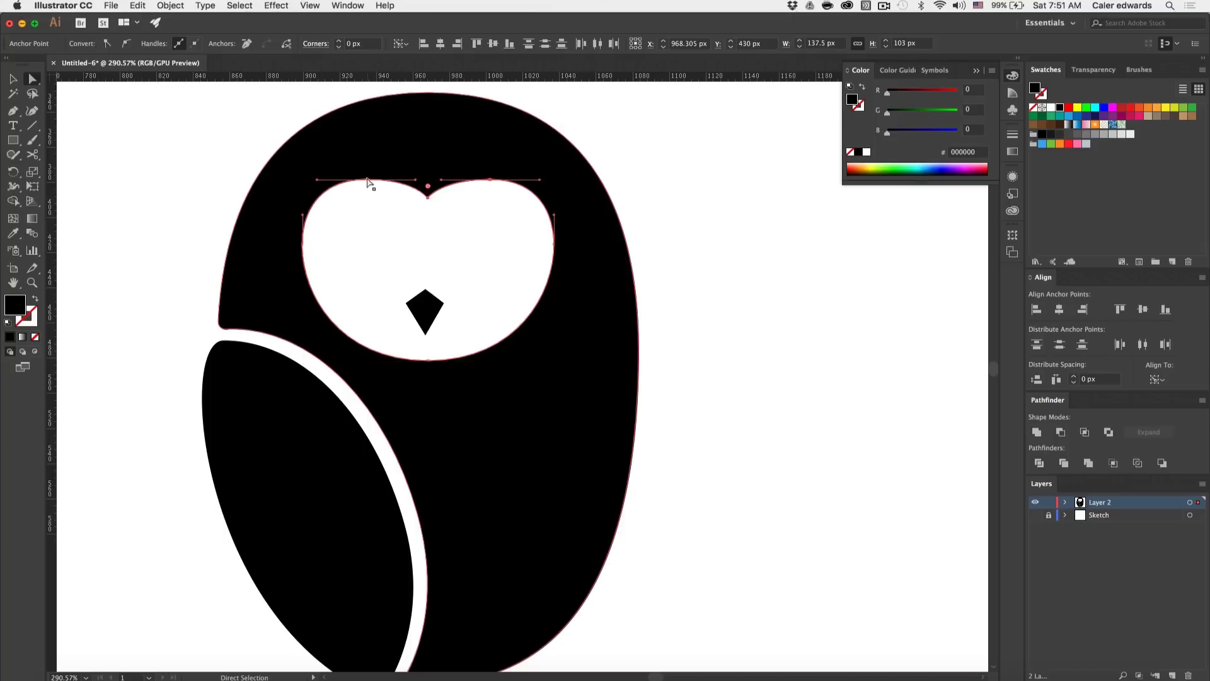
pyautogui.scroll(6, 365, 186)
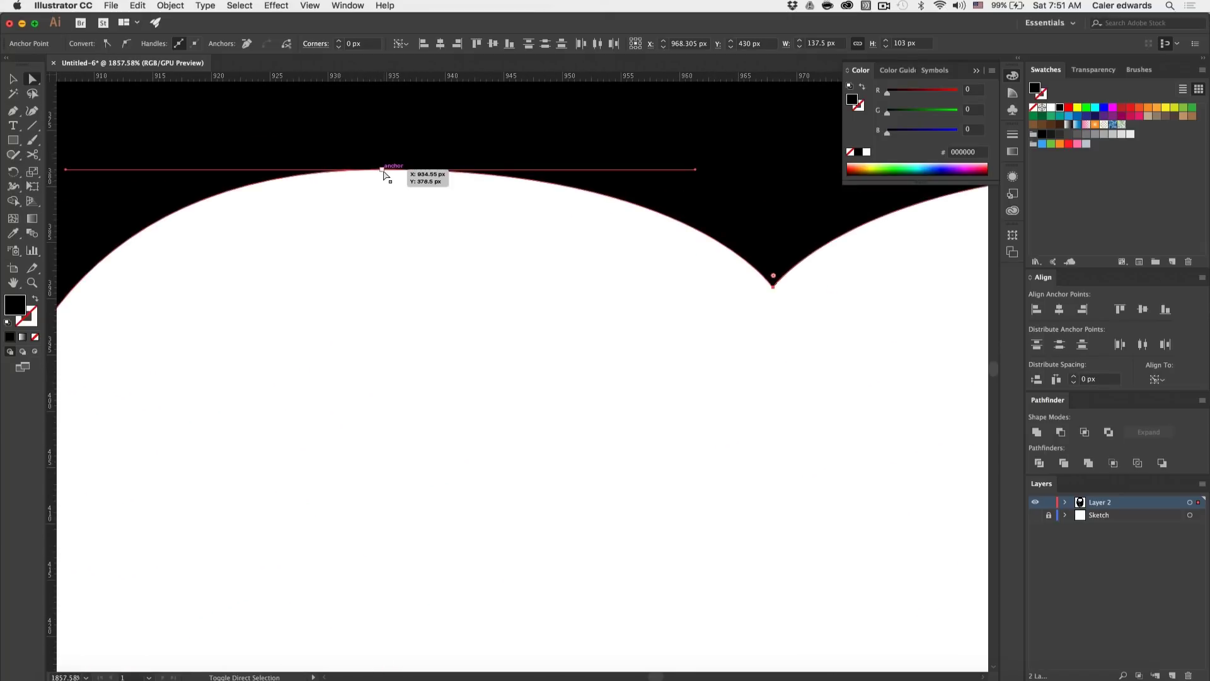
pyautogui.scroll(-3, 386, 172)
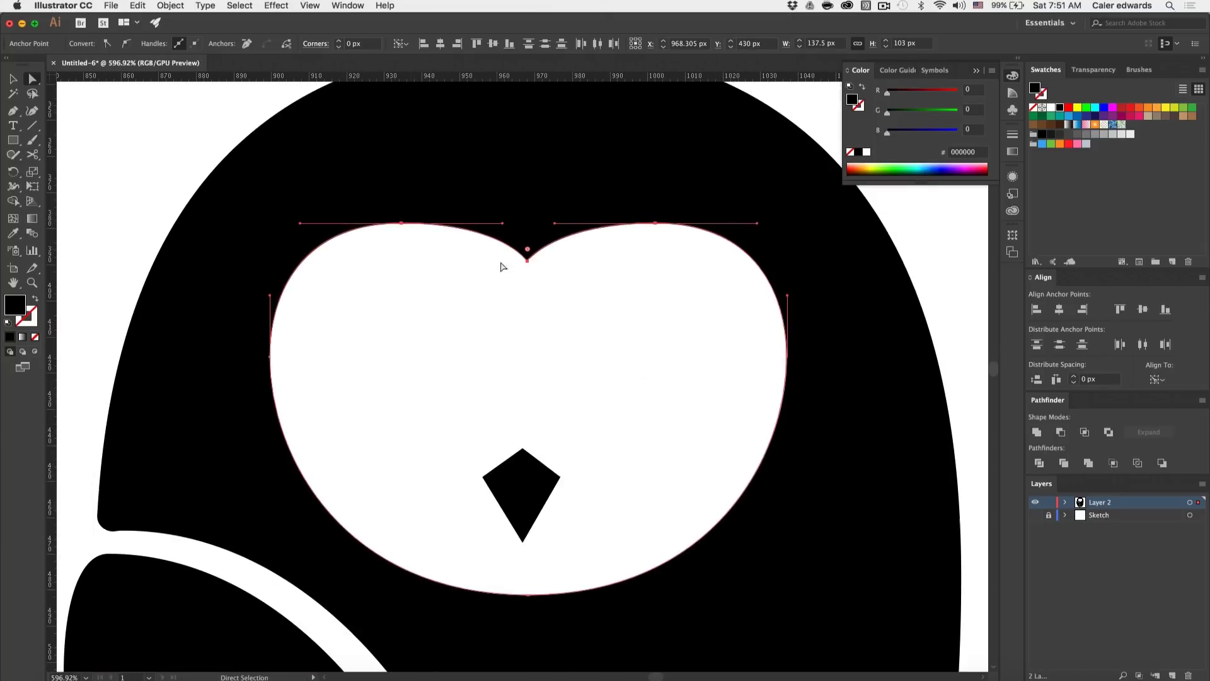
pyautogui.moveTo(528, 260); pyautogui.dragTo(527, 288)
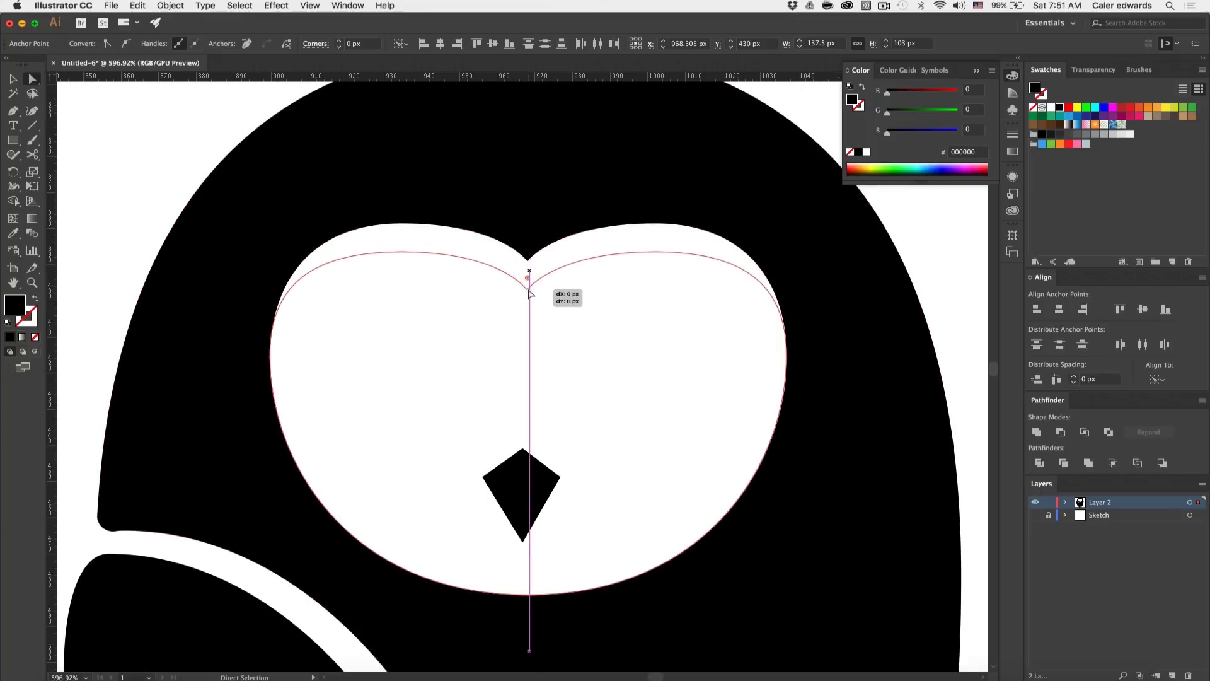
# Step: Compare the owl's face with and without the downward anchor move by undoing and redoing it
pyautogui.scroll(-1, 621, 373)
pyautogui.scroll(-3, 621, 373)
pyautogui.press('v')
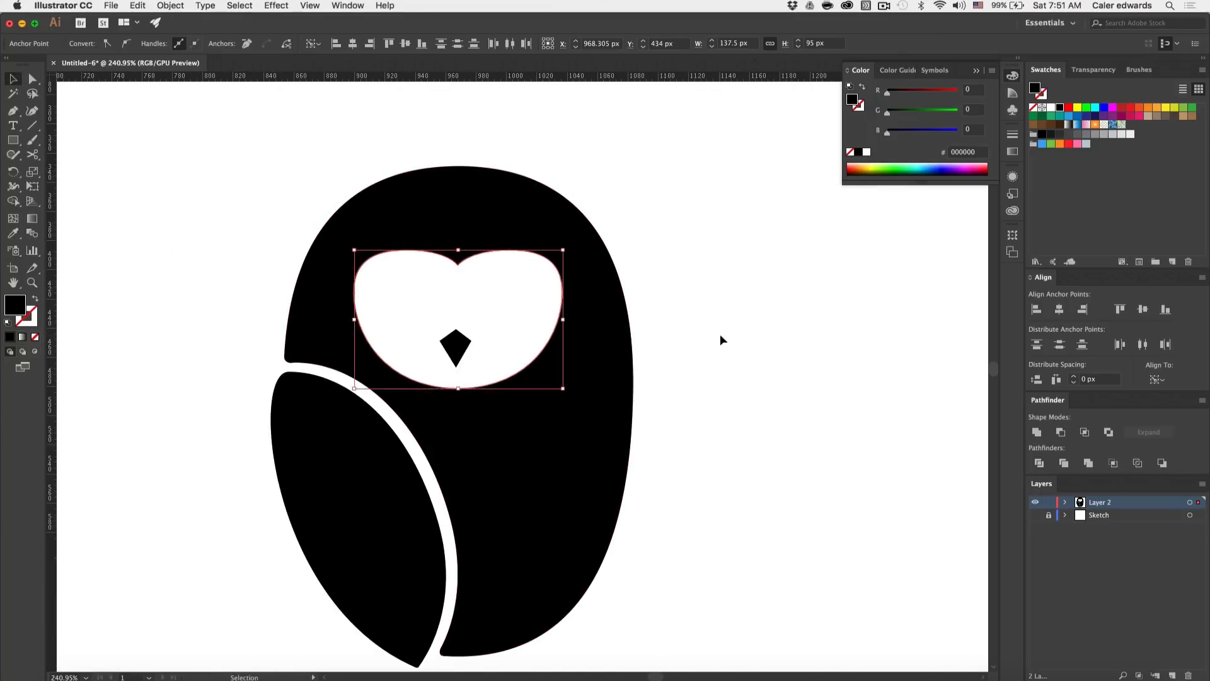
pyautogui.scroll(-2, 720, 335)
pyautogui.click(720, 334)
pyautogui.scroll(-2, 720, 334)
pyautogui.hscroll(2, 720, 334)
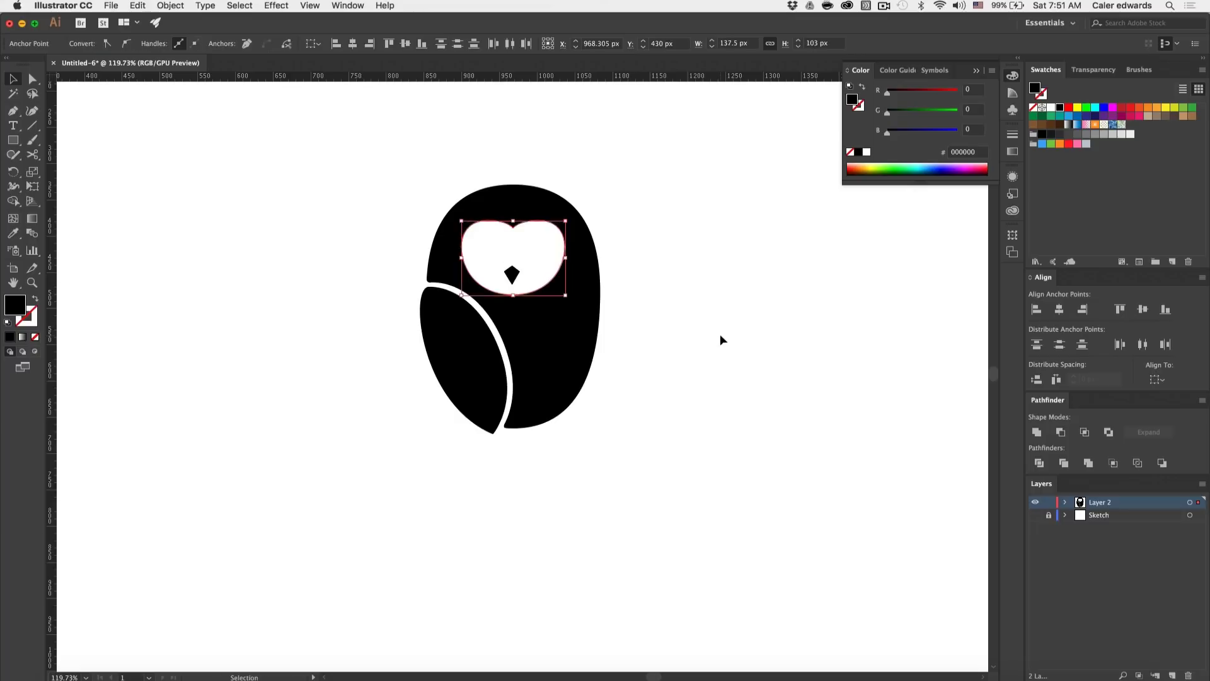
pyautogui.click(138, 5)
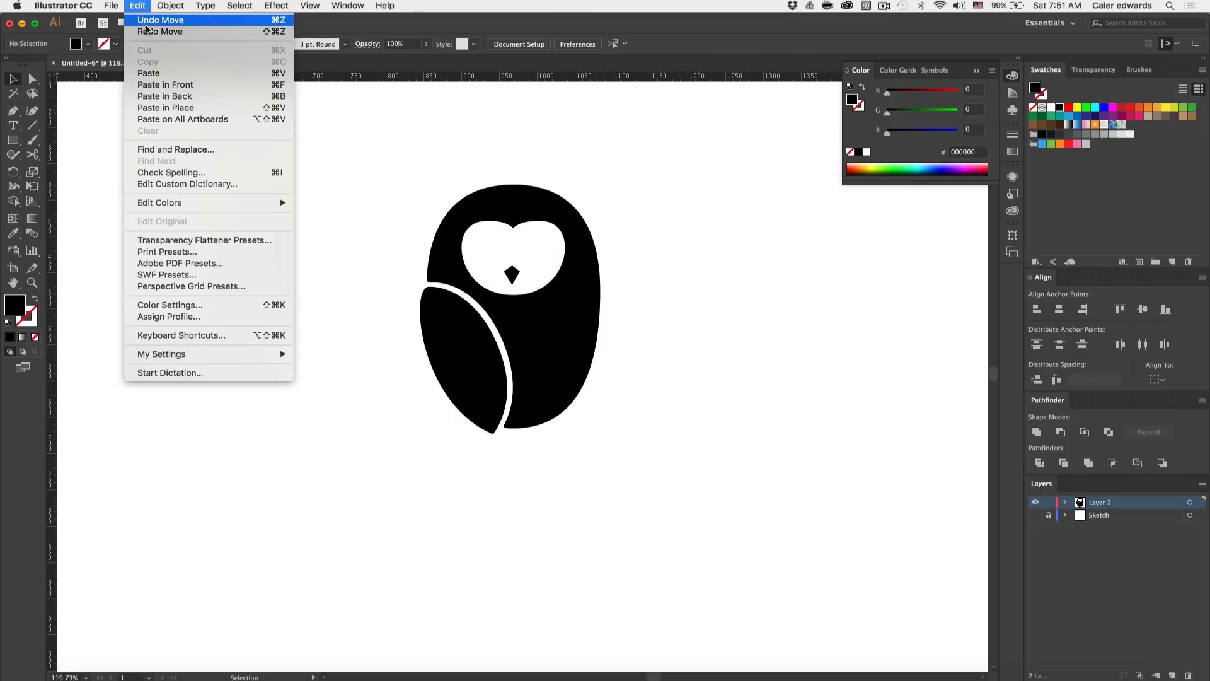
pyautogui.click(152, 31)
pyautogui.click(311, 322)
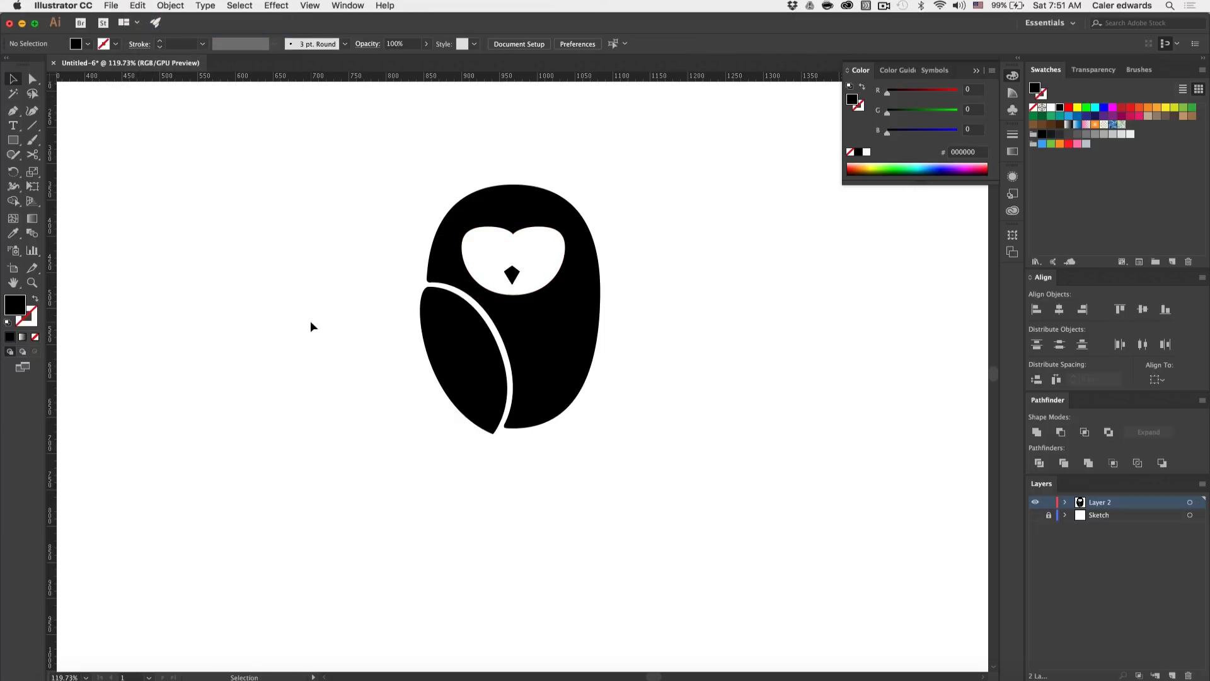
# Step: Shorten the outer handles of the face's two upper lobe anchors to soften both upper outer curves equally
pyautogui.scroll(6, 505, 256)
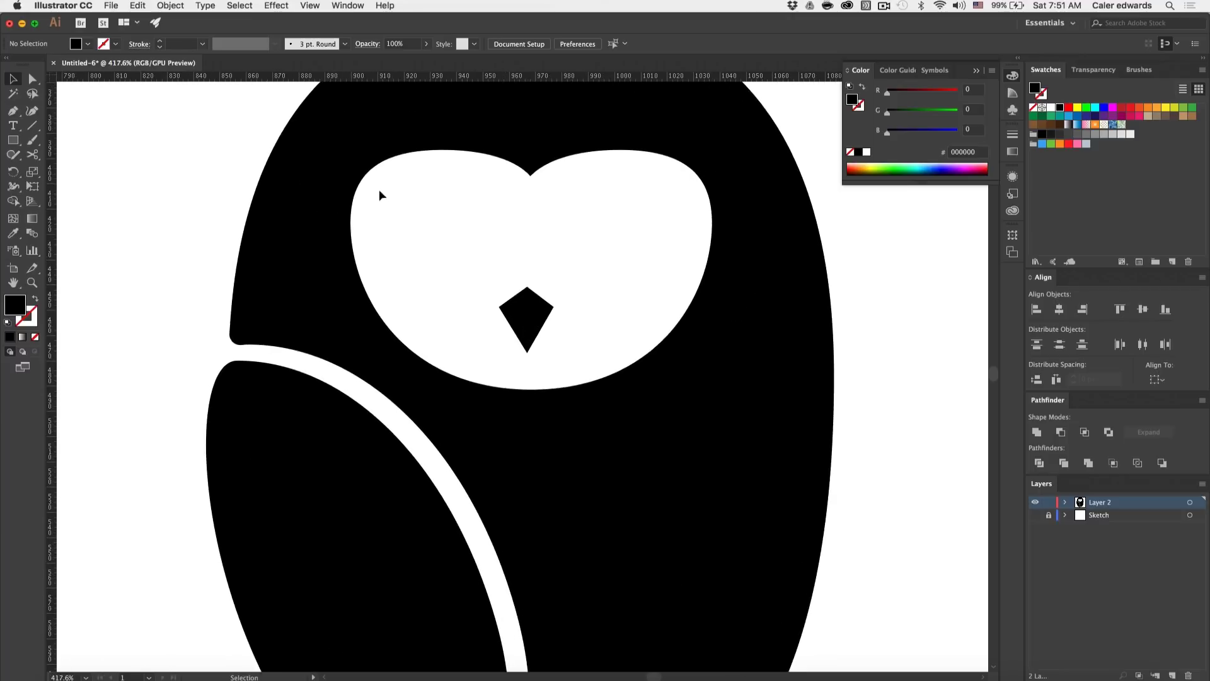
pyautogui.click(366, 173)
pyautogui.press('a')
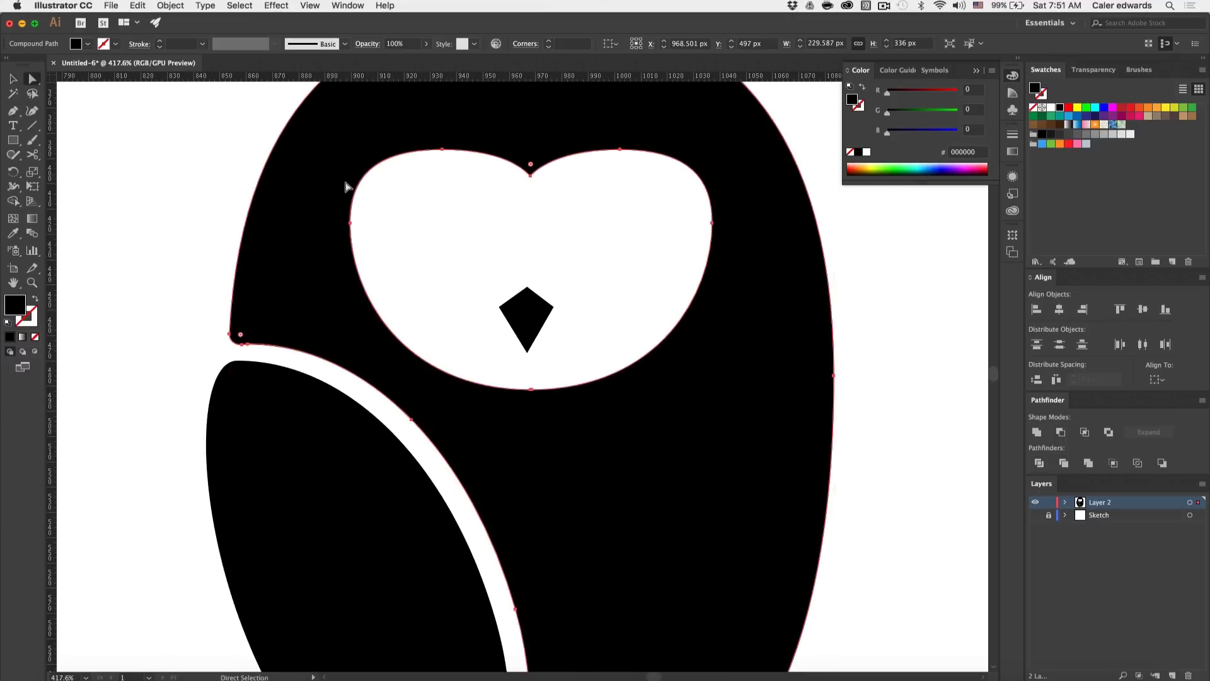
pyautogui.click(351, 222)
pyautogui.moveTo(378, 153); pyautogui.dragTo(394, 149)
pyautogui.click(623, 151)
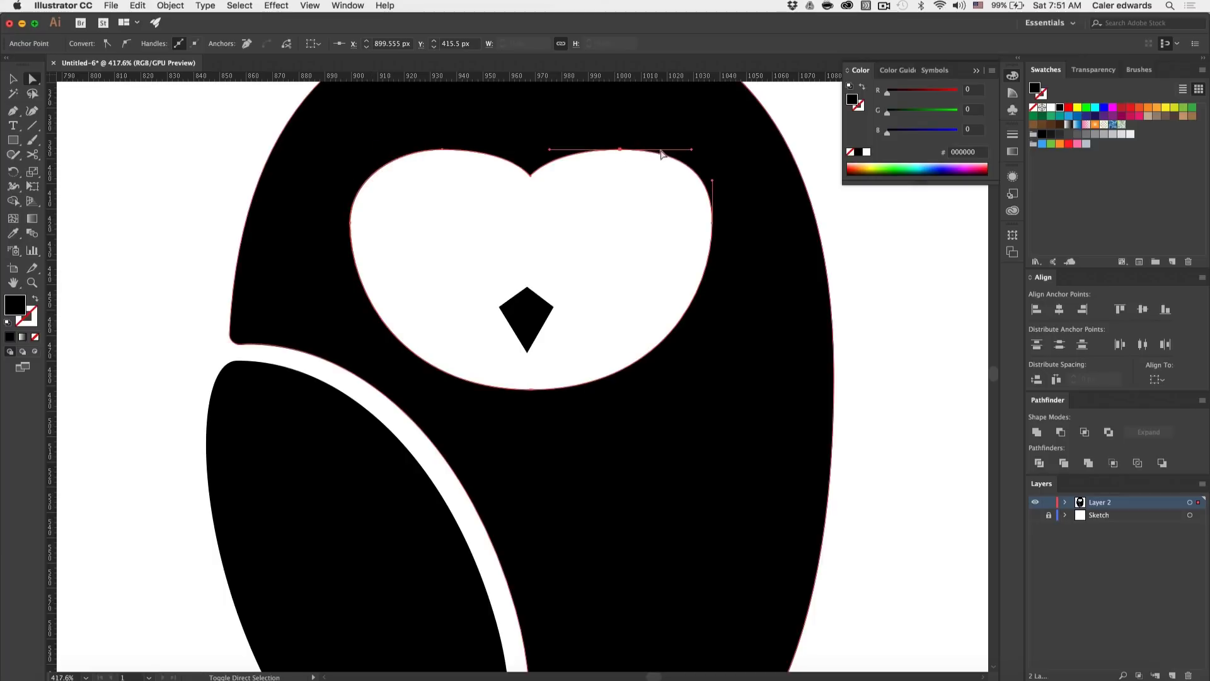
pyautogui.moveTo(696, 151); pyautogui.dragTo(675, 152)
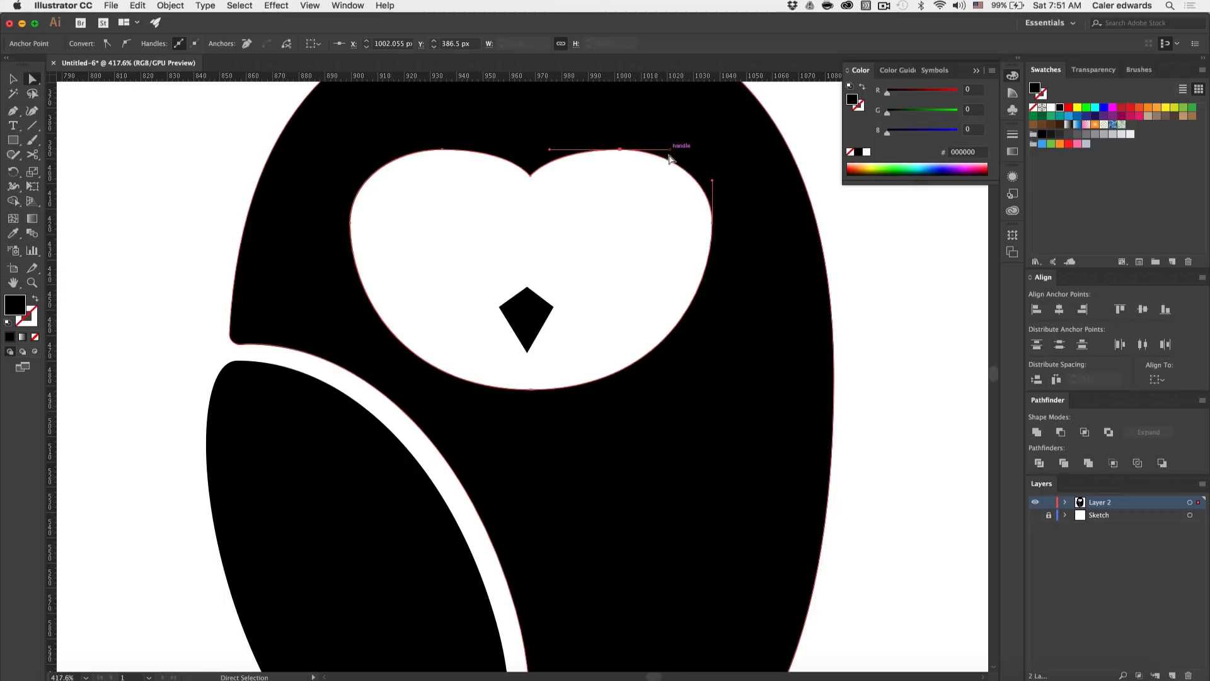
pyautogui.press('super+shift+a')
# Step: Reshape the face's lower left curve by lengthening the side anchor's downward handle and shortening the bottom anchor's left handle
pyautogui.scroll(-5, 637, 216)
pyautogui.scroll(-3, 637, 218)
pyautogui.scroll(2, 637, 219)
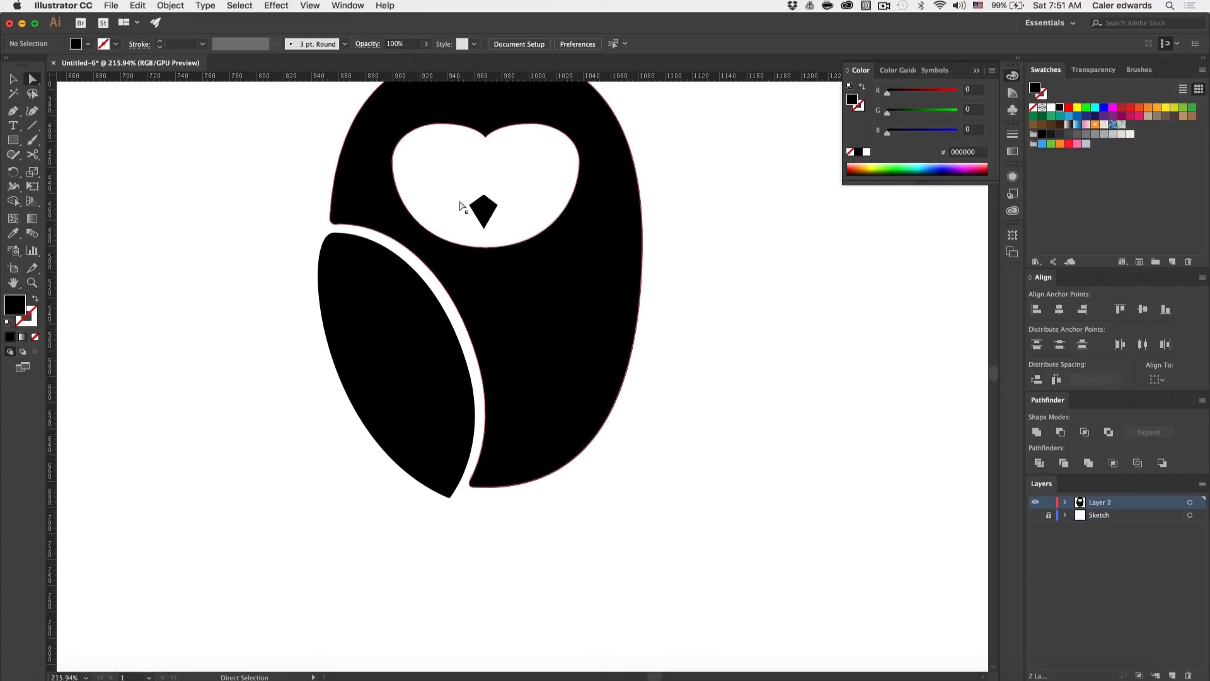
pyautogui.click(413, 207)
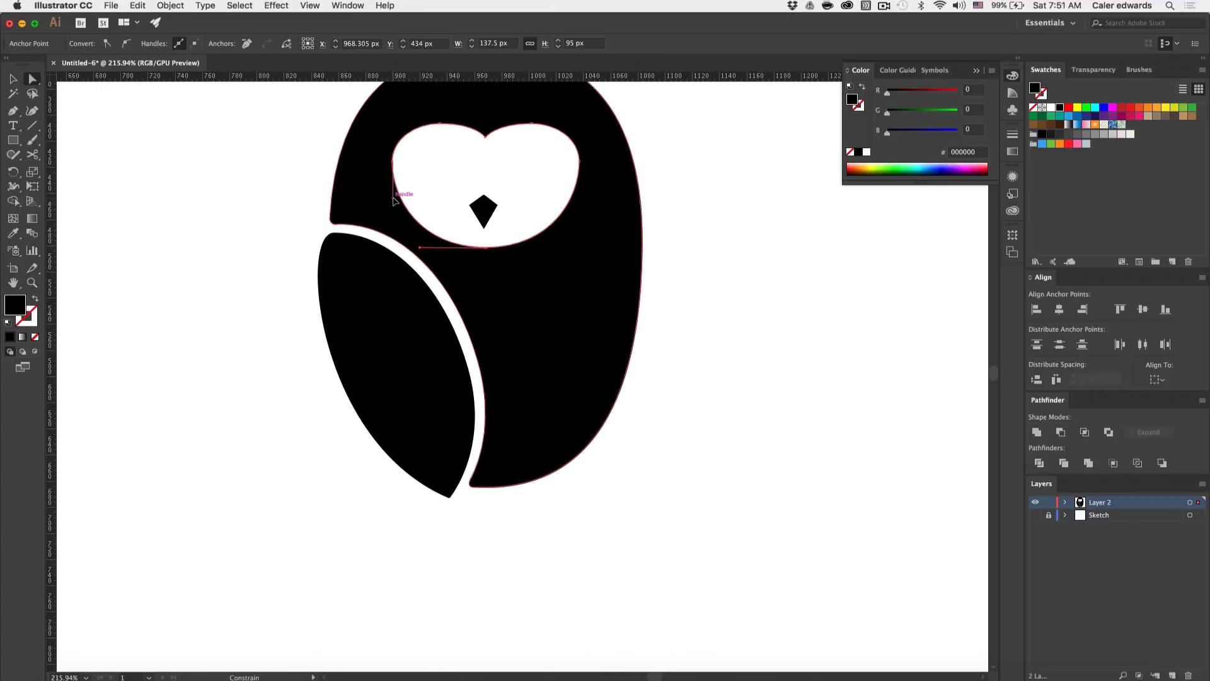
pyautogui.moveTo(393, 200); pyautogui.dragTo(393, 210)
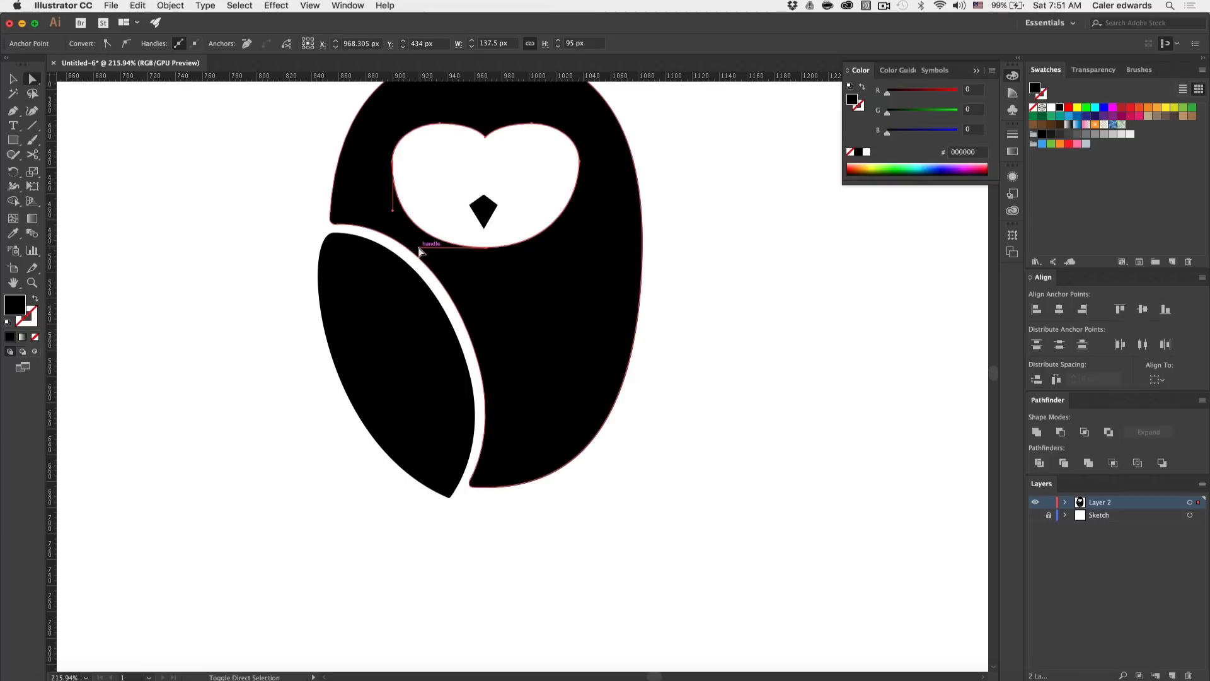
pyautogui.moveTo(421, 249); pyautogui.dragTo(433, 249)
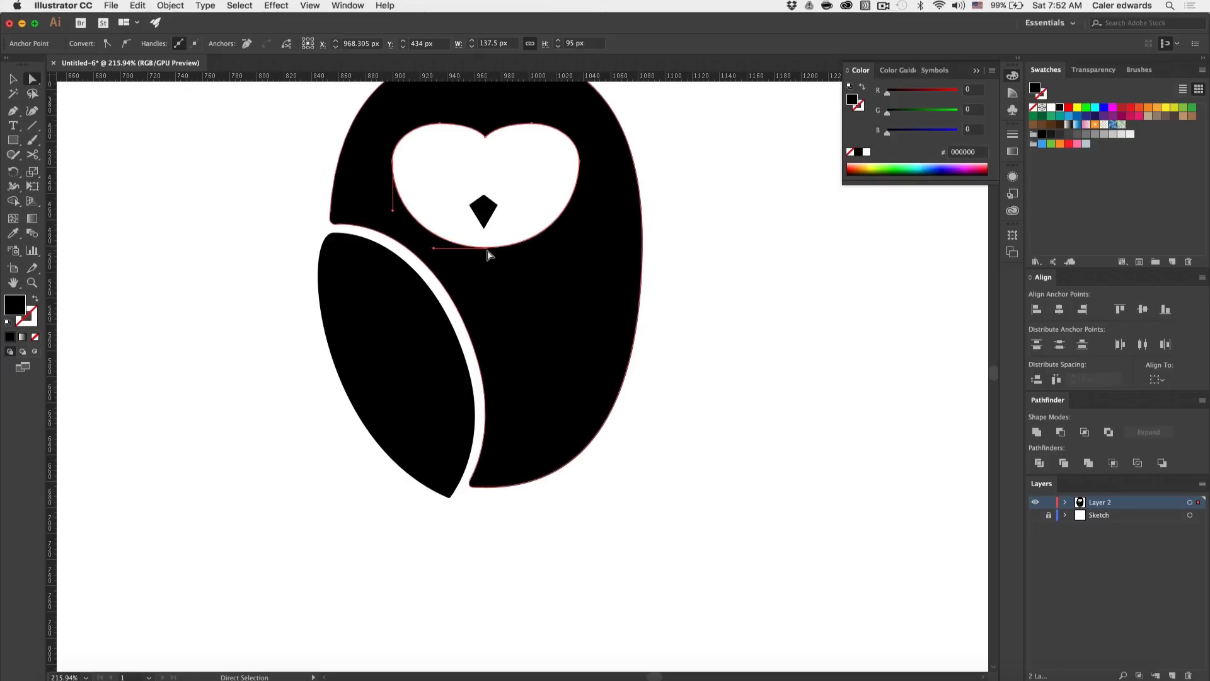
# Step: Match the face's lower right curve by lengthening the side anchor's downward handle and shortening the bottom anchor's right handle
pyautogui.click(580, 163)
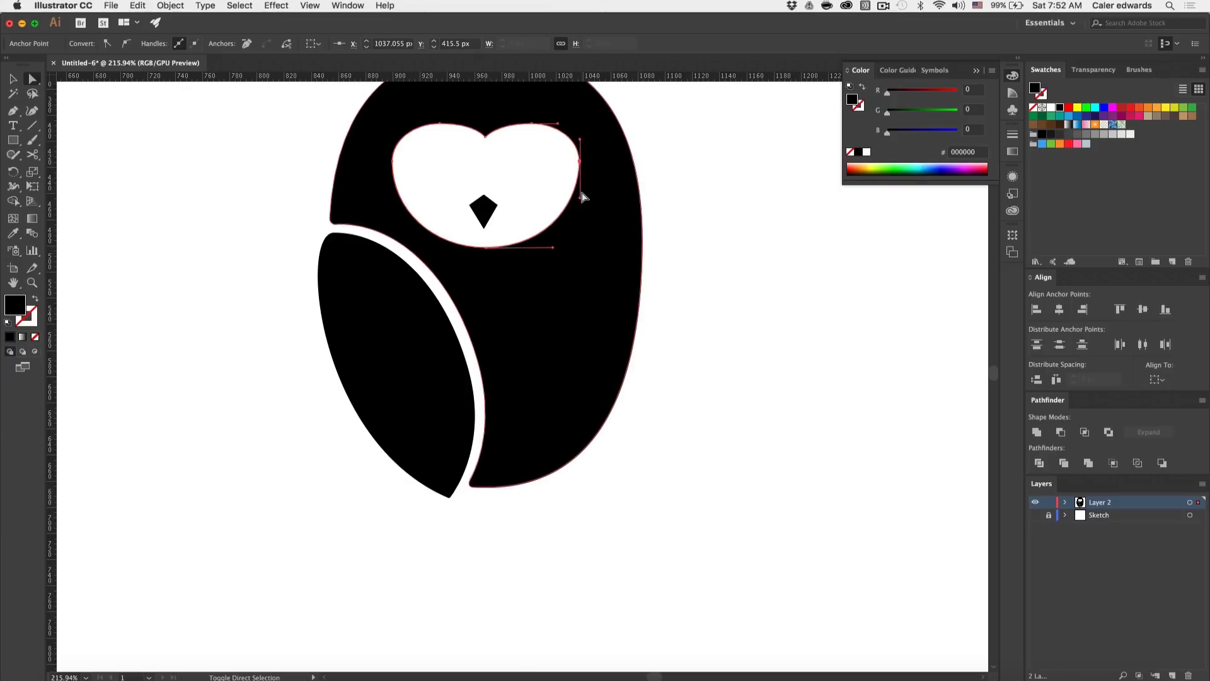
pyautogui.moveTo(583, 203); pyautogui.dragTo(580, 210)
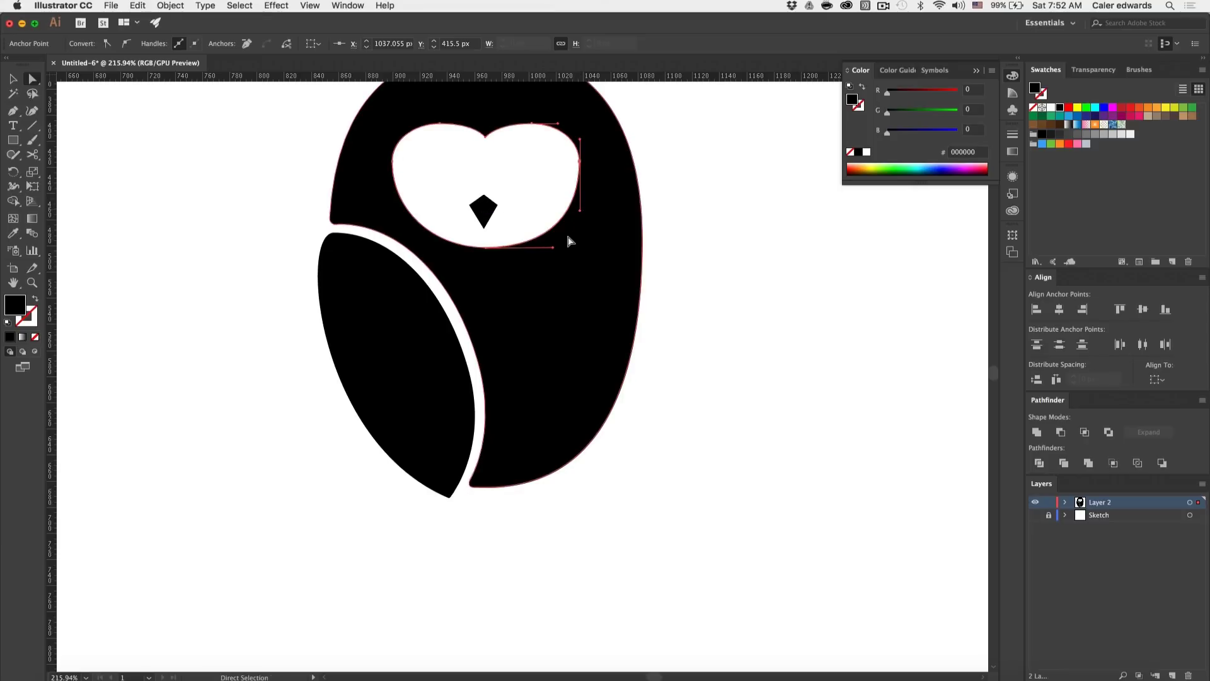
pyautogui.moveTo(553, 252); pyautogui.dragTo(539, 248)
pyautogui.click(528, 204)
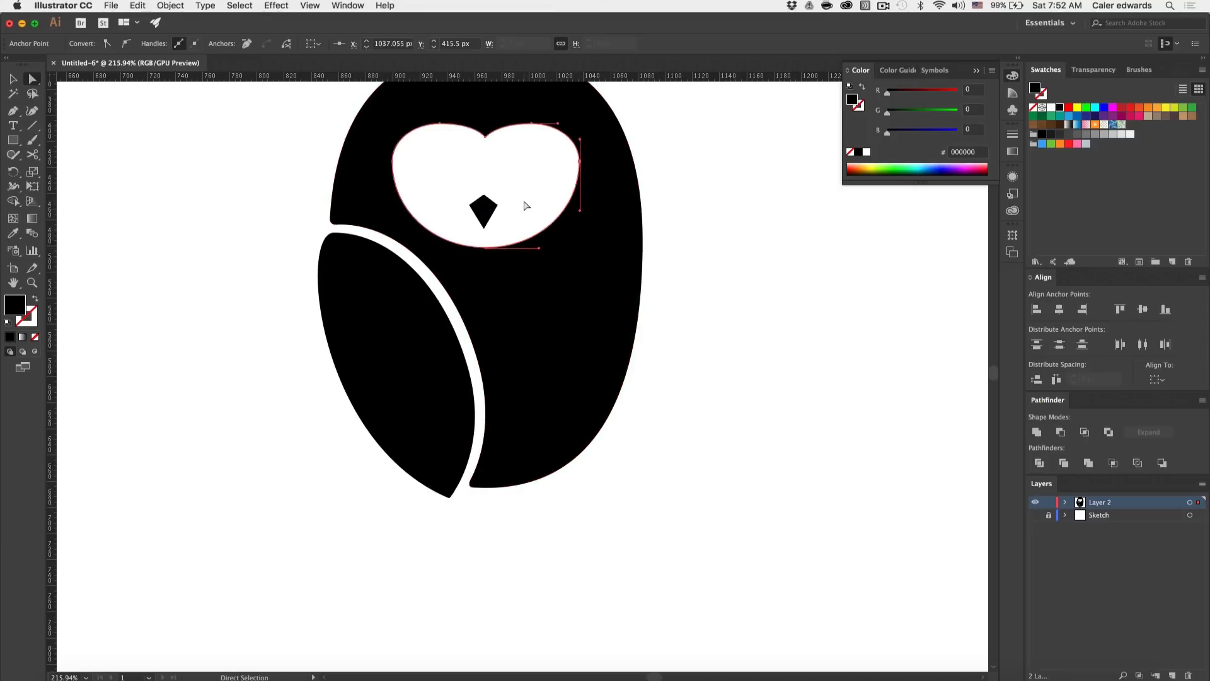
# Step: Deselect everything and examine the owl's overall shape on the artboard and up close
pyautogui.press('super+0')
pyautogui.scroll(-1, 526, 208)
pyautogui.press('v')
pyautogui.scroll(-3, 656, 287)
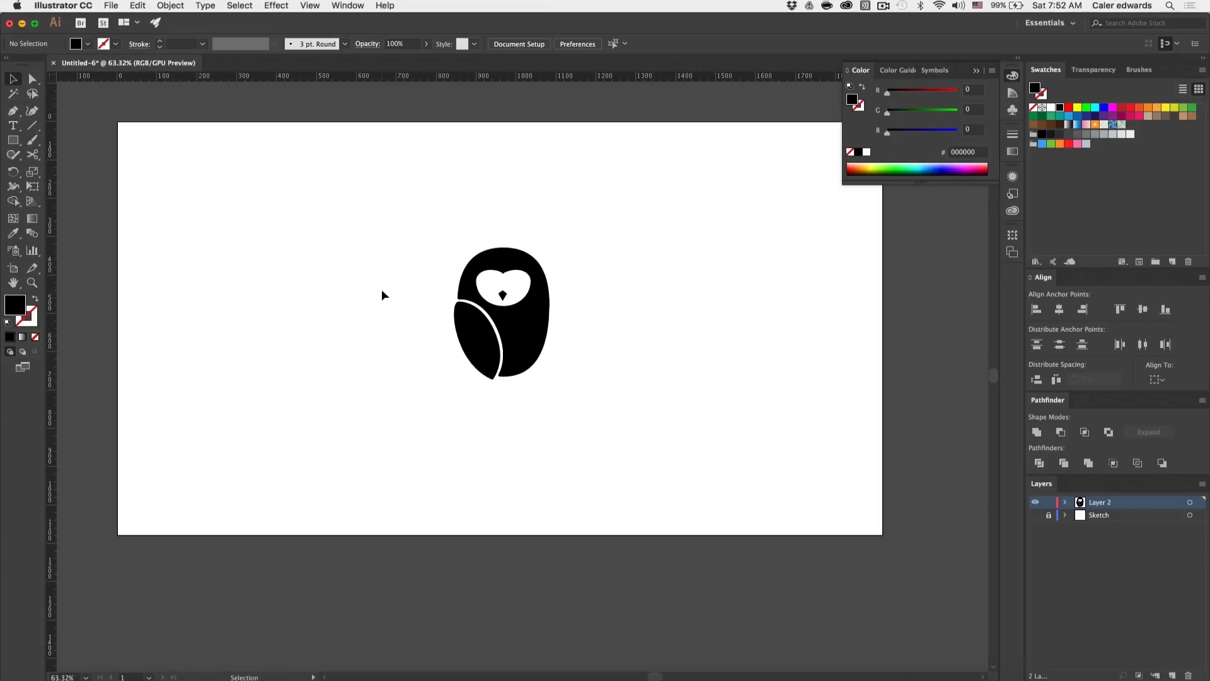
pyautogui.scroll(5, 381, 289)
pyautogui.hscroll(-5, 381, 289)
pyautogui.scroll(-2, 381, 288)
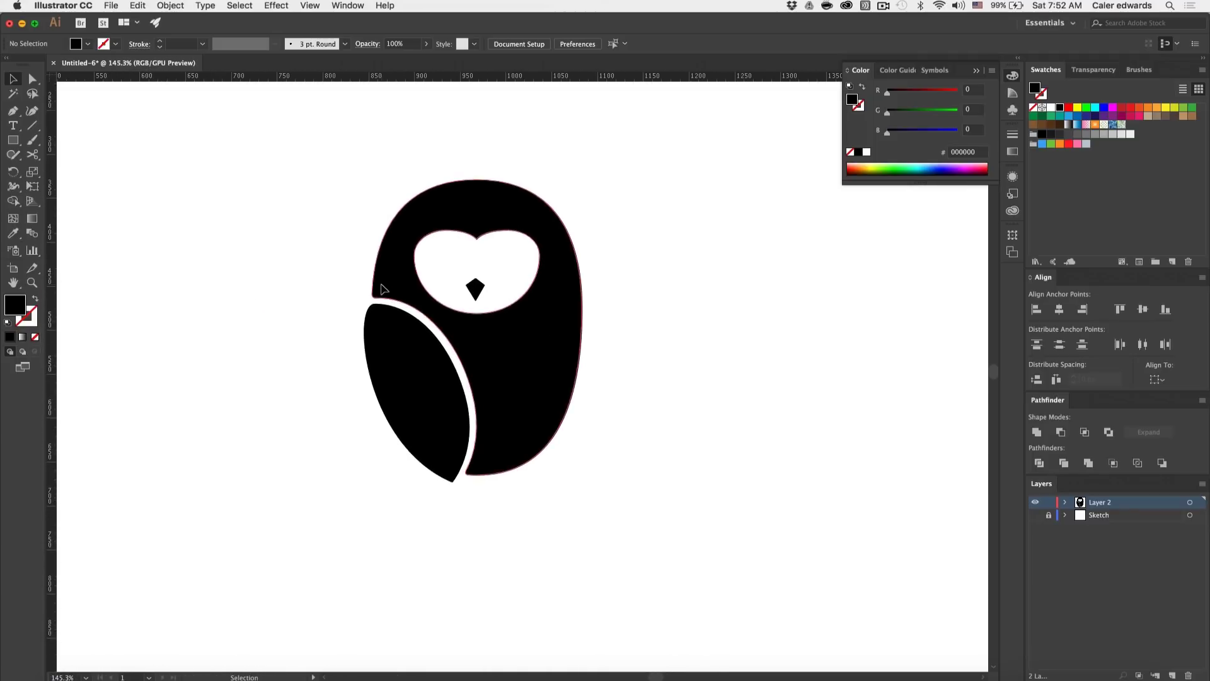
# Step: Recolor all the owl's shapes with the green fill 3AB54A and deselect them
pyautogui.scroll(-4, 241, 268)
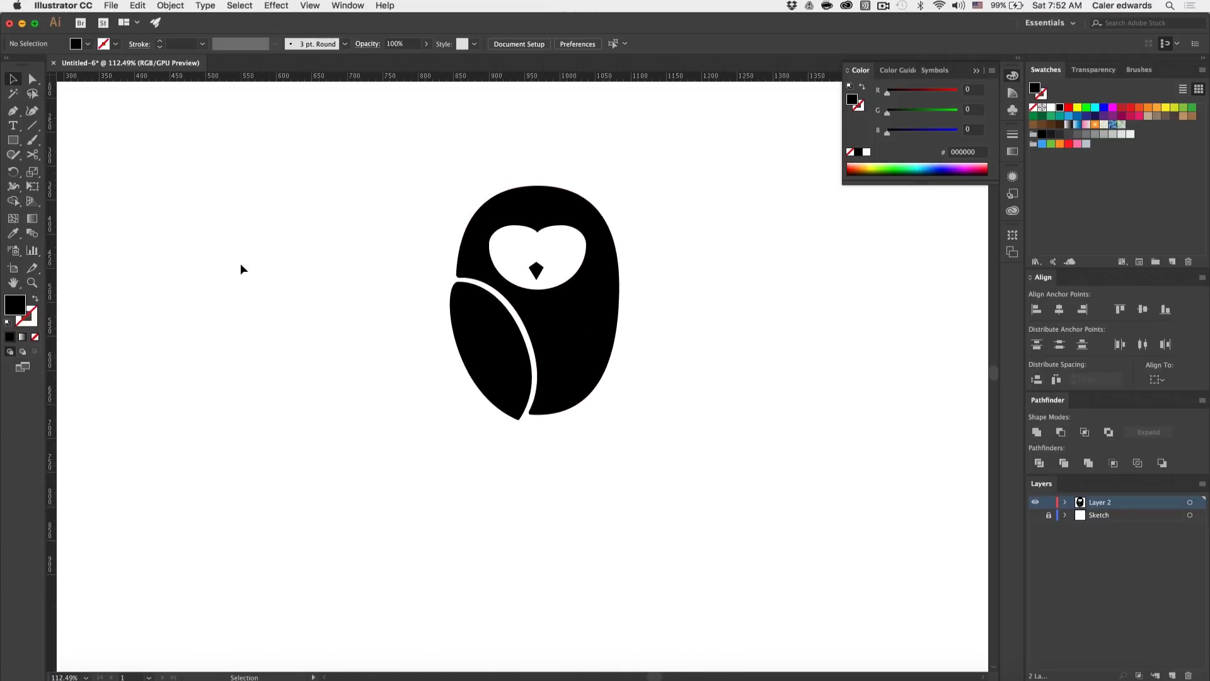
pyautogui.scroll(-2, 241, 267)
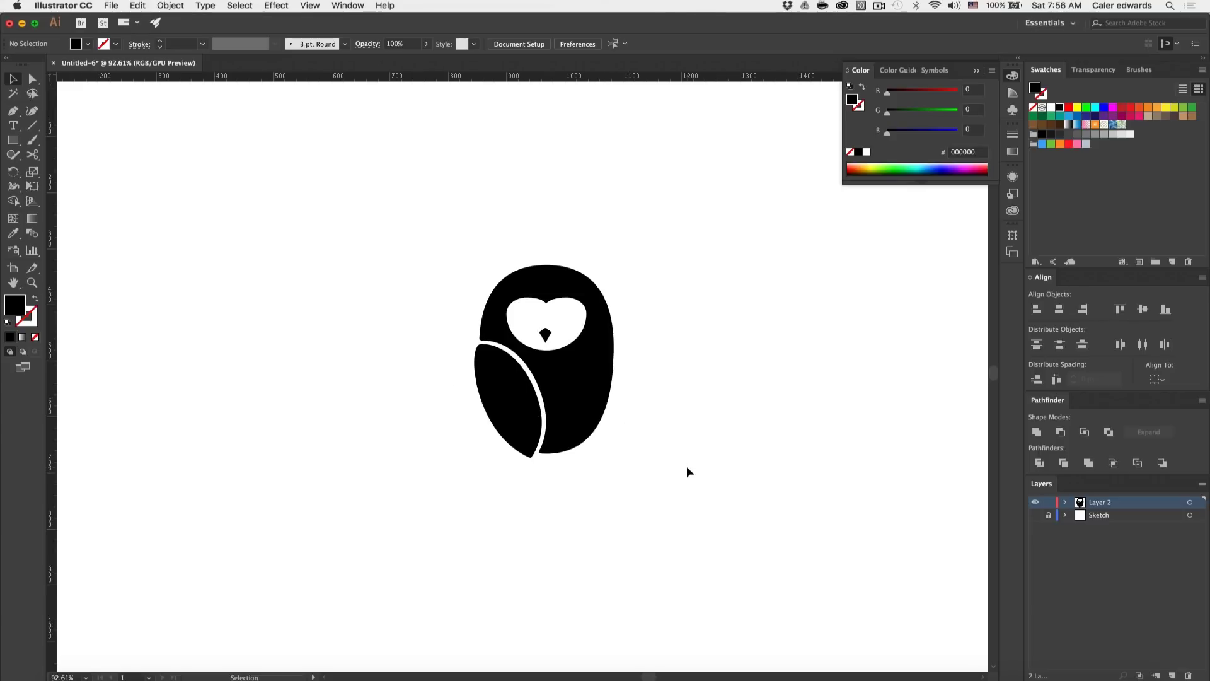
pyautogui.moveTo(687, 467); pyautogui.dragTo(430, 226)
pyautogui.doubleClick(16, 307)
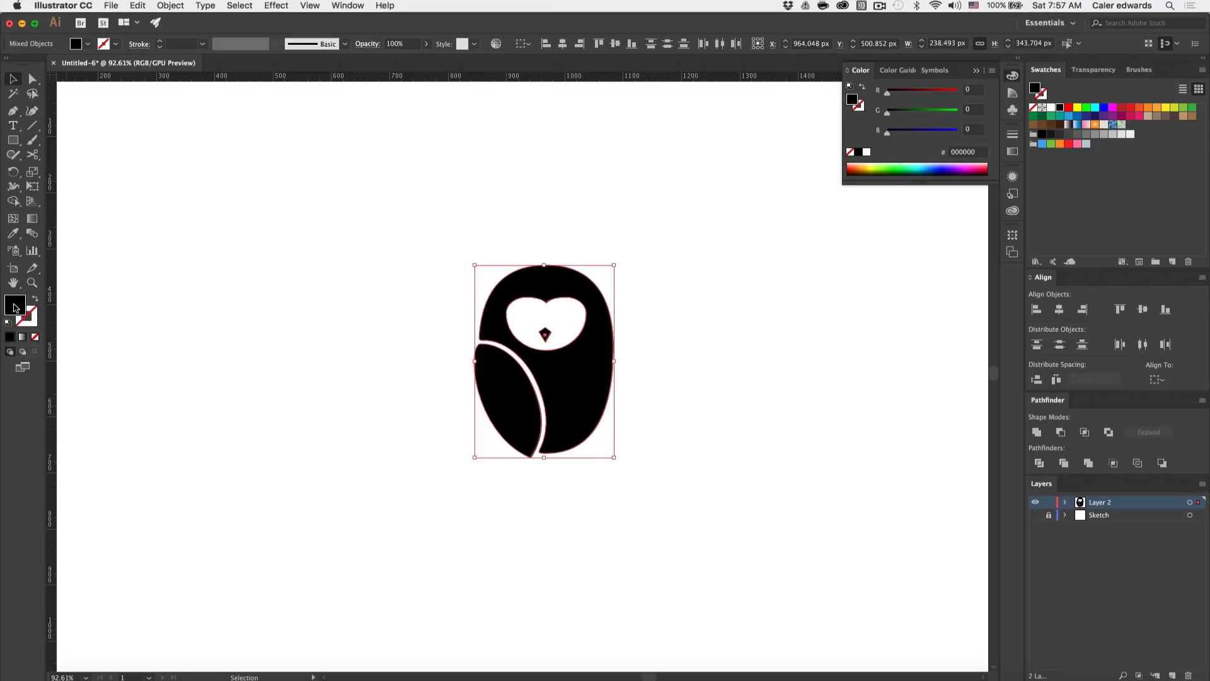
pyautogui.write('3AB54A')
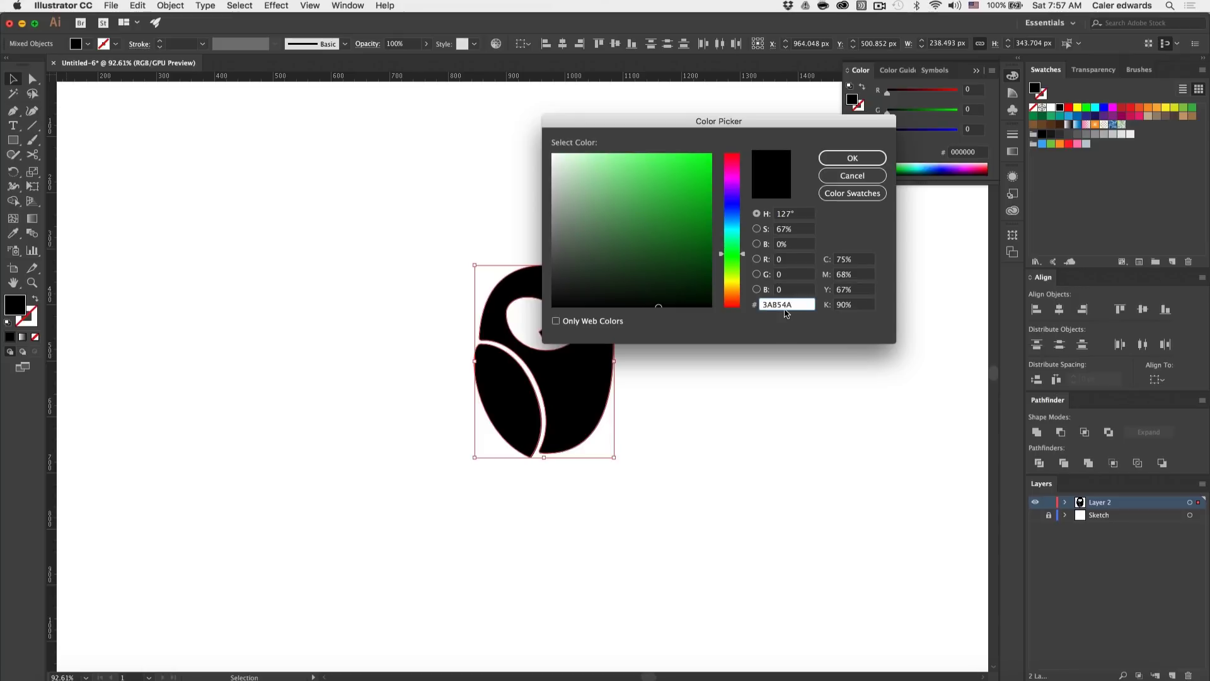
pyautogui.click(846, 155)
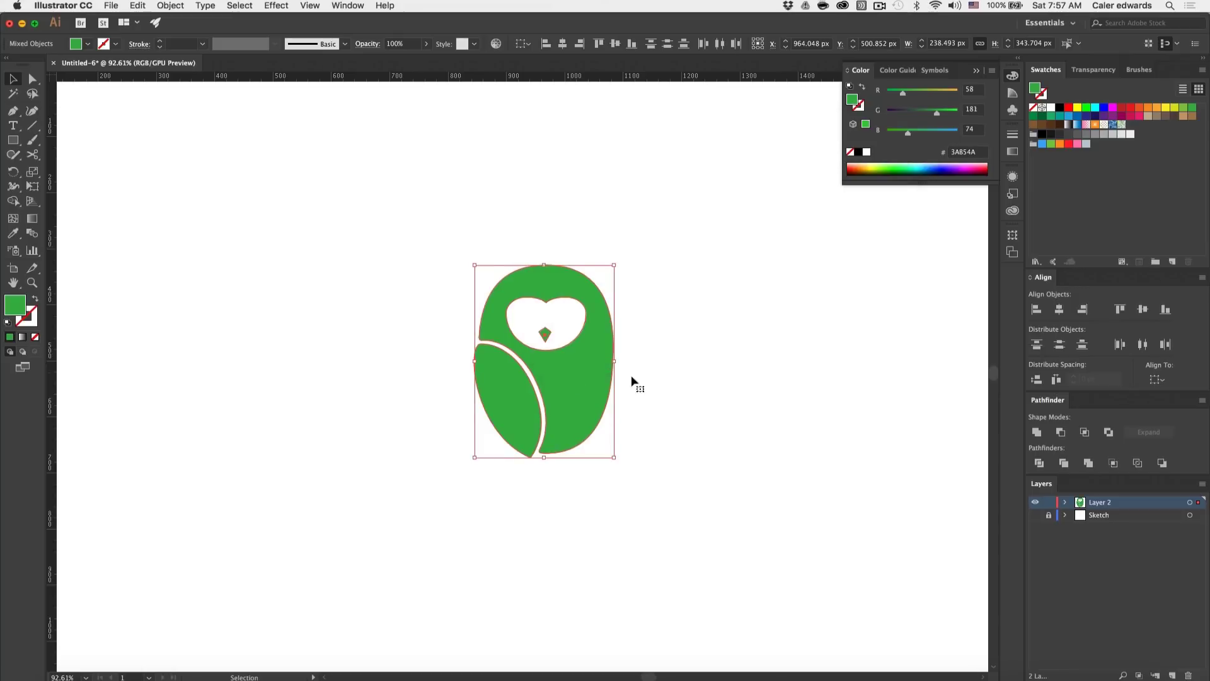
pyautogui.click(689, 396)
# Step: Taper the body's lower right curve by tilting the side anchor's lower handle inward and shortening the bottom anchor's right handle
pyautogui.scroll(3, 689, 423)
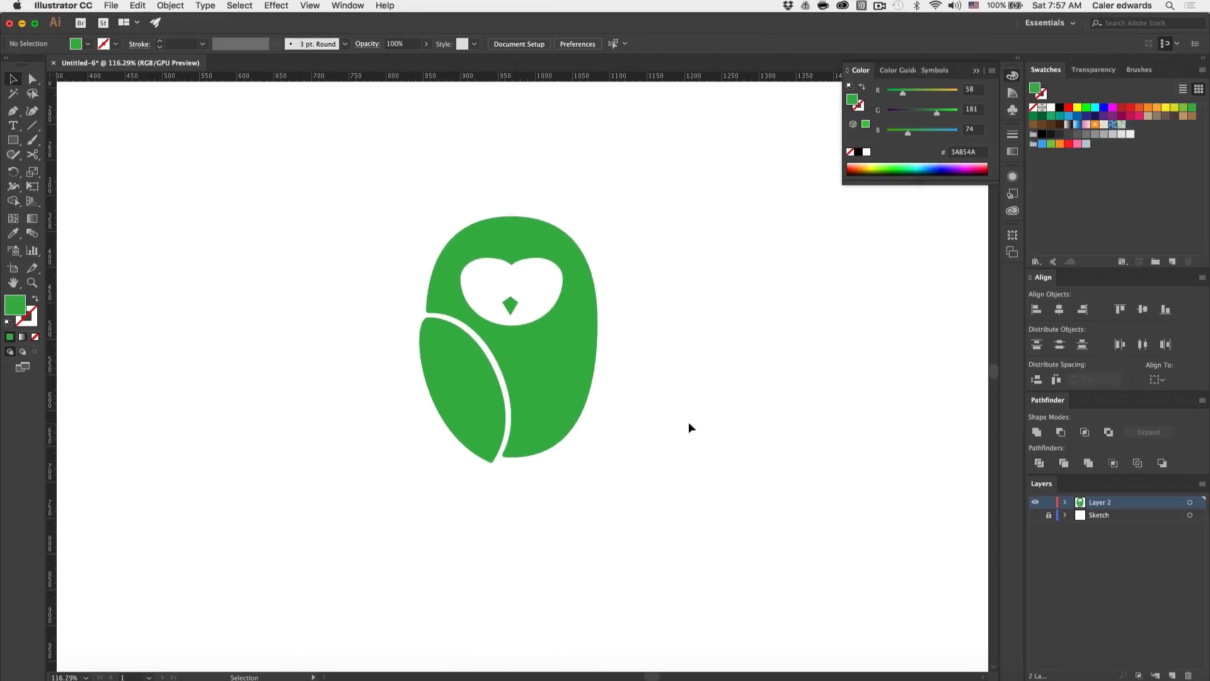
pyautogui.press('a')
pyautogui.click(600, 394)
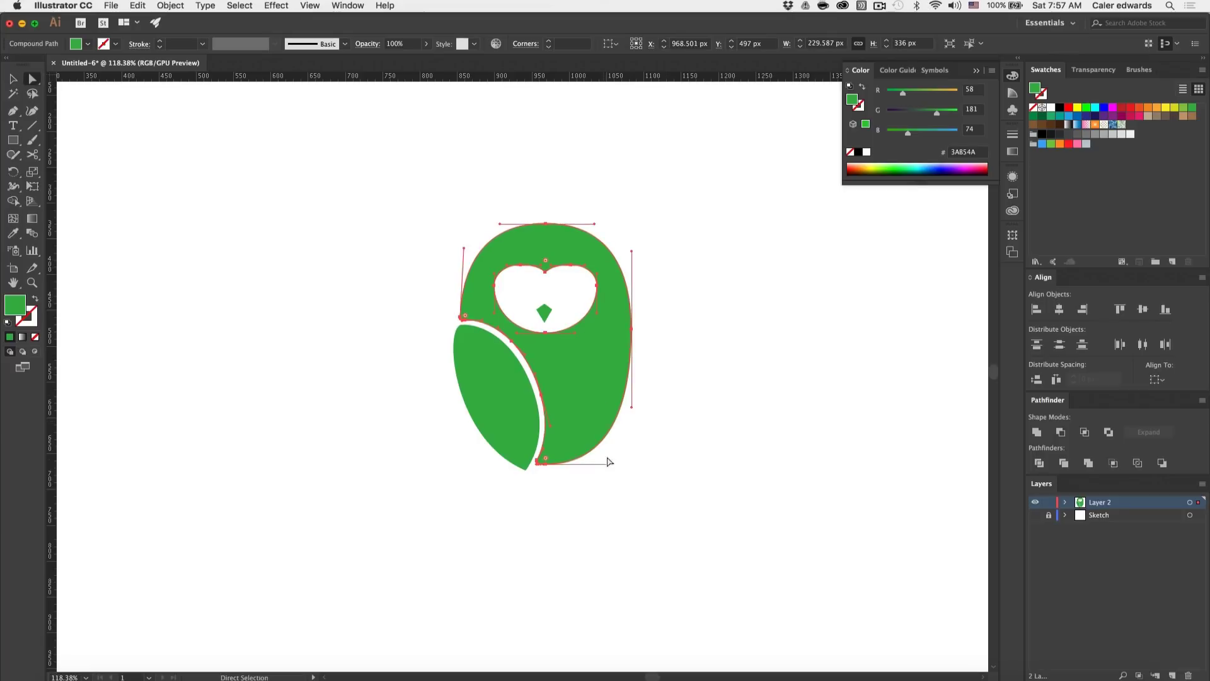
pyautogui.scroll(4, 598, 391)
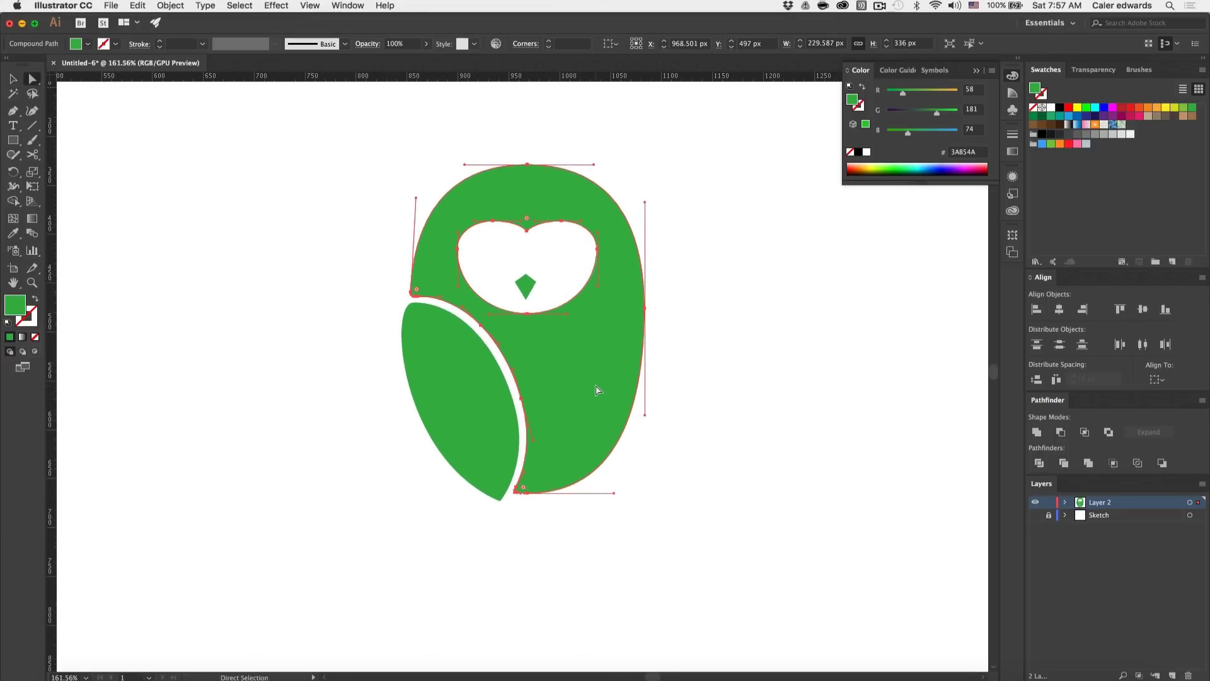
pyautogui.moveTo(645, 417); pyautogui.dragTo(642, 414)
pyautogui.click(641, 418)
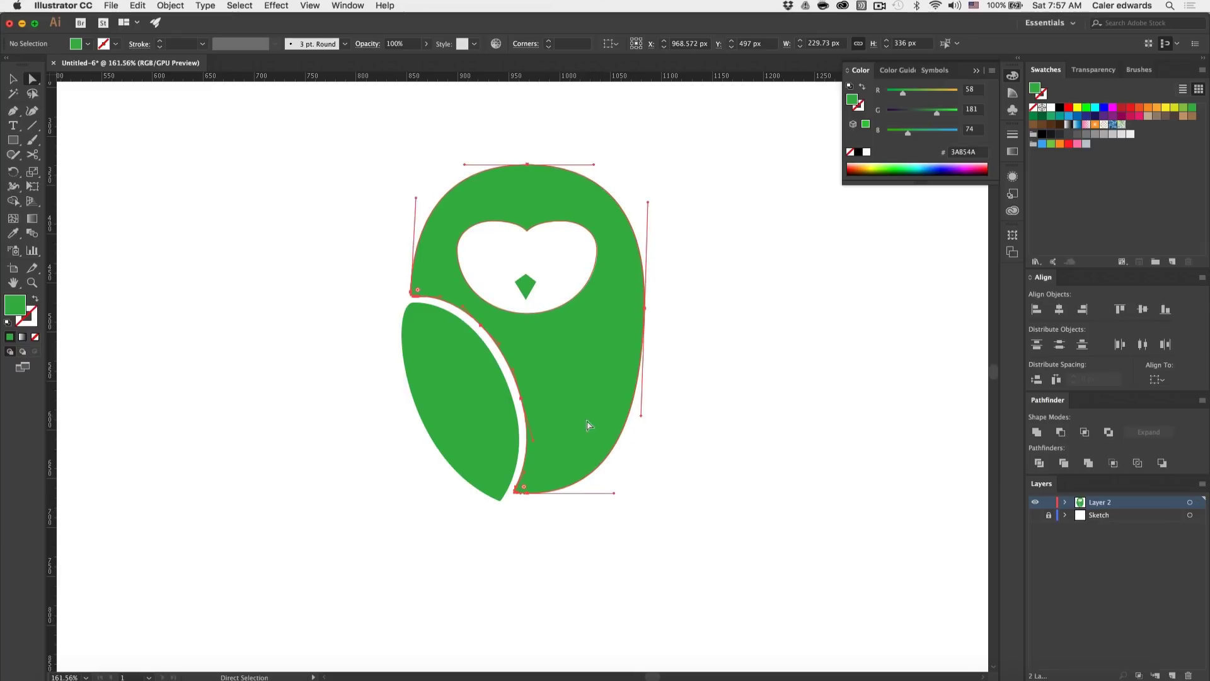
pyautogui.moveTo(613, 493); pyautogui.dragTo(597, 495)
pyautogui.click(662, 490)
pyautogui.scroll(-5, 662, 490)
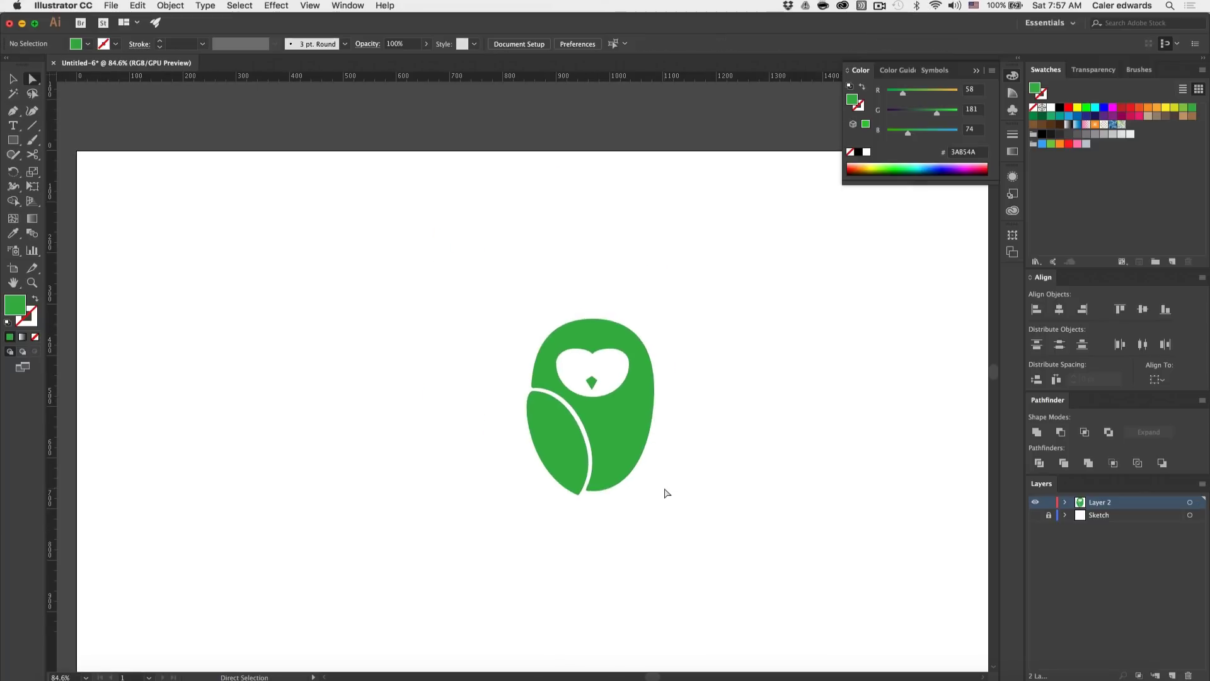
# Step: Tilt the body's right side handle slightly further inward and trim the bottom anchor's right handle a little more
pyautogui.click(629, 447)
pyautogui.scroll(5, 629, 435)
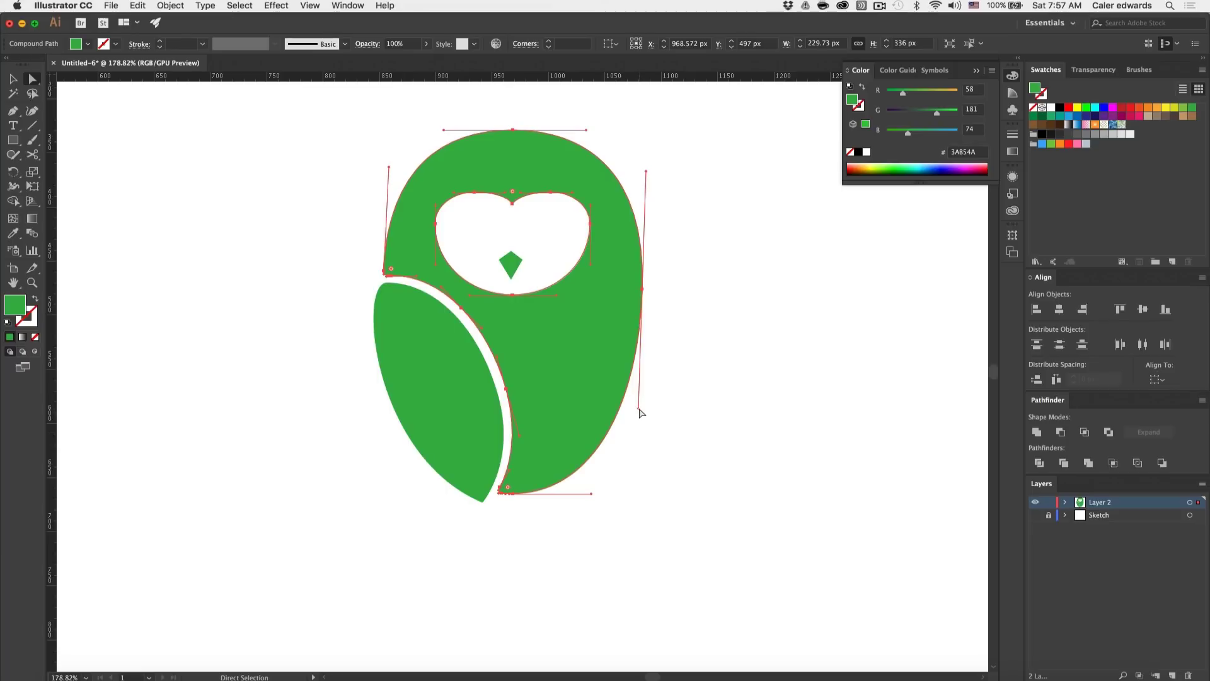
pyautogui.moveTo(639, 411); pyautogui.dragTo(636, 409)
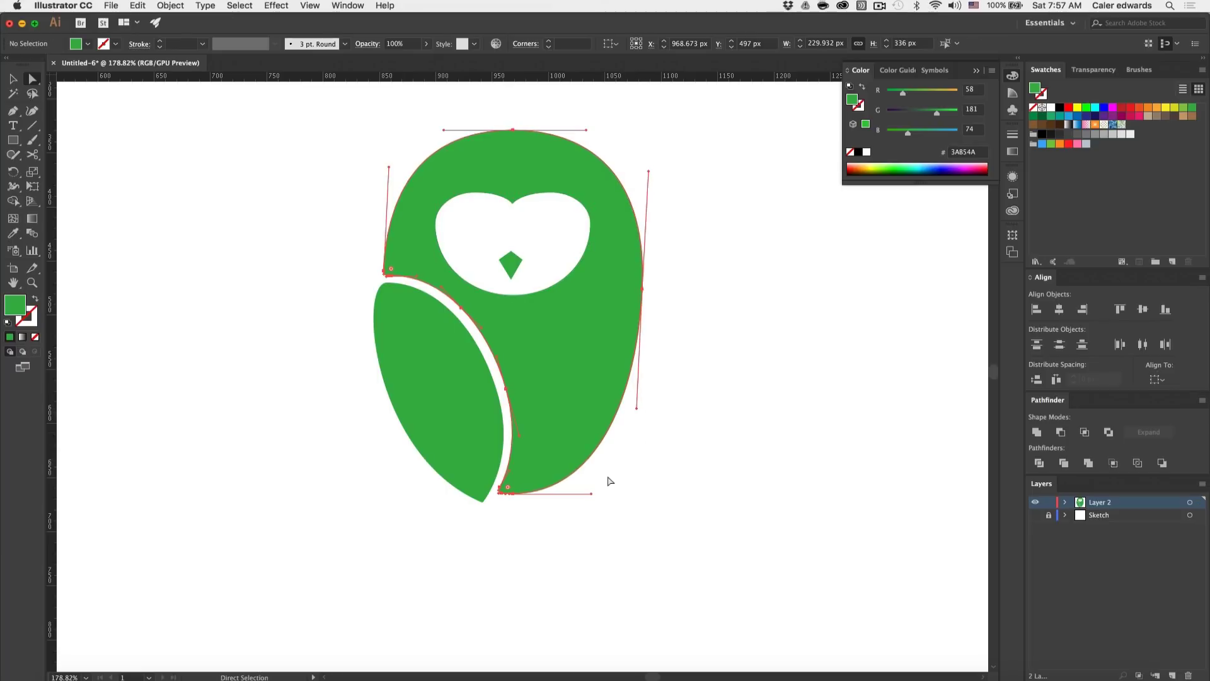
pyautogui.moveTo(591, 492); pyautogui.dragTo(585, 492)
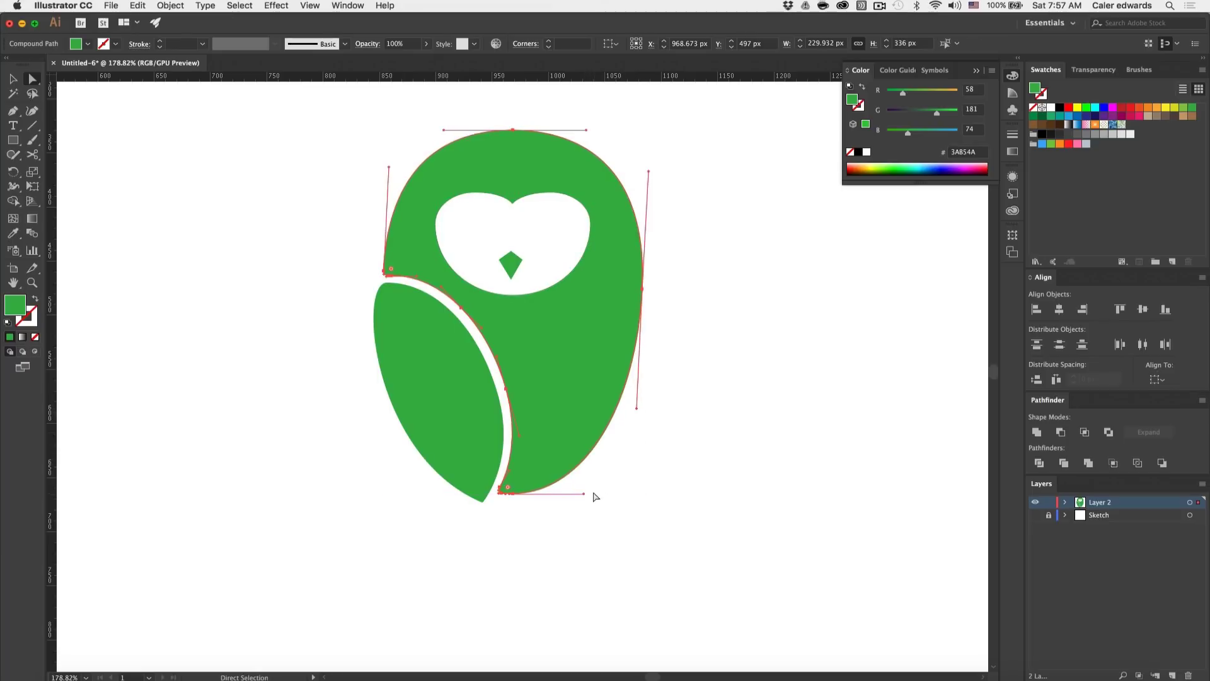
pyautogui.click(610, 497)
pyautogui.scroll(-3, 610, 498)
# Step: Shorten the body's bottom right handle further to narrow the owl's base, and check the overall silhouette
pyautogui.click(588, 398)
pyautogui.scroll(5, 588, 397)
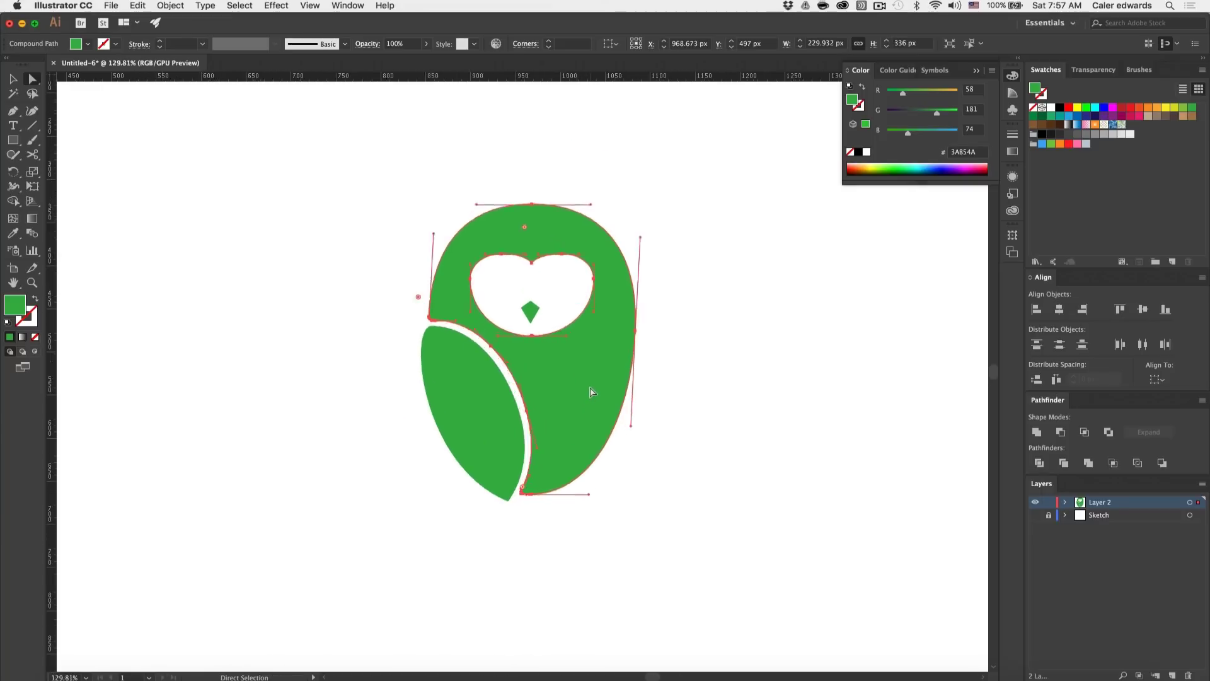
pyautogui.moveTo(579, 498); pyautogui.dragTo(554, 494)
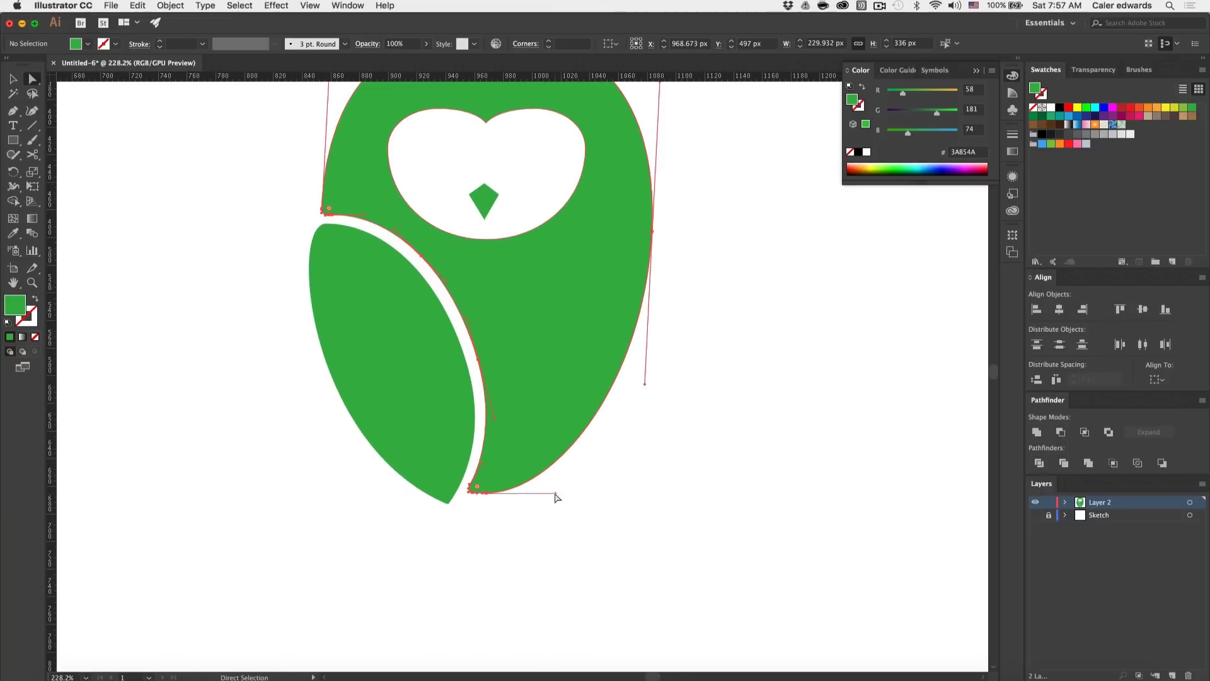
pyautogui.click(554, 494)
pyautogui.scroll(-4, 633, 472)
pyautogui.scroll(-1, 664, 477)
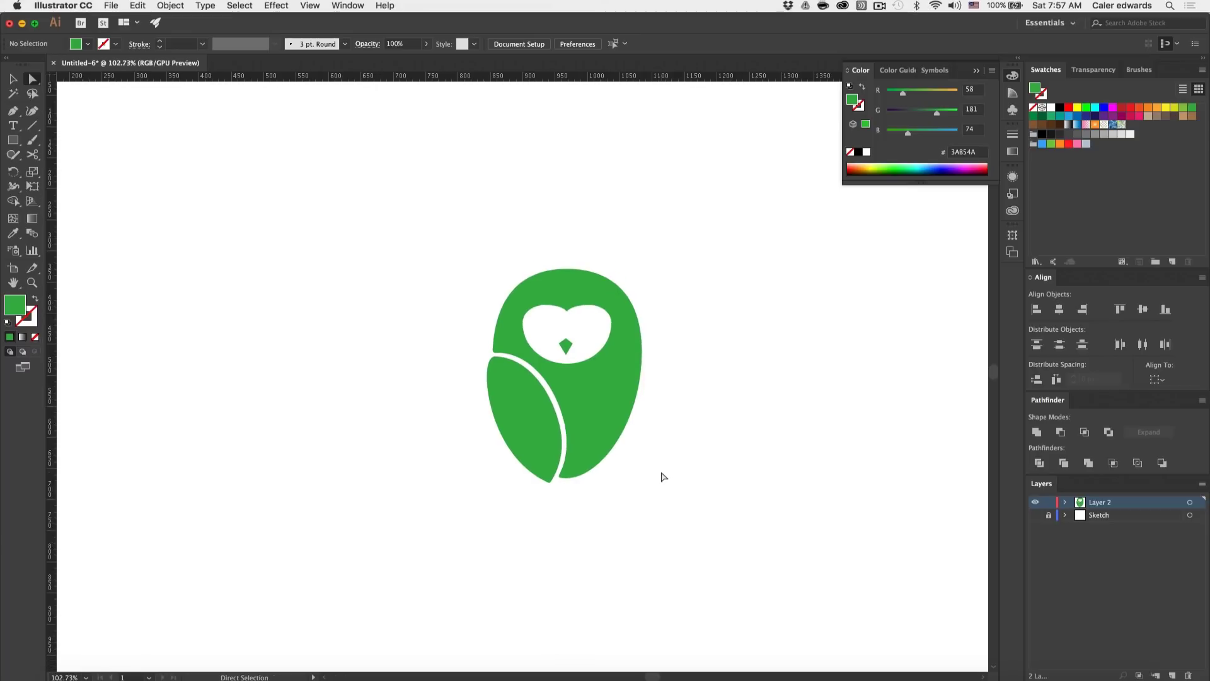
pyautogui.press('v')
pyautogui.scroll(-3, 644, 503)
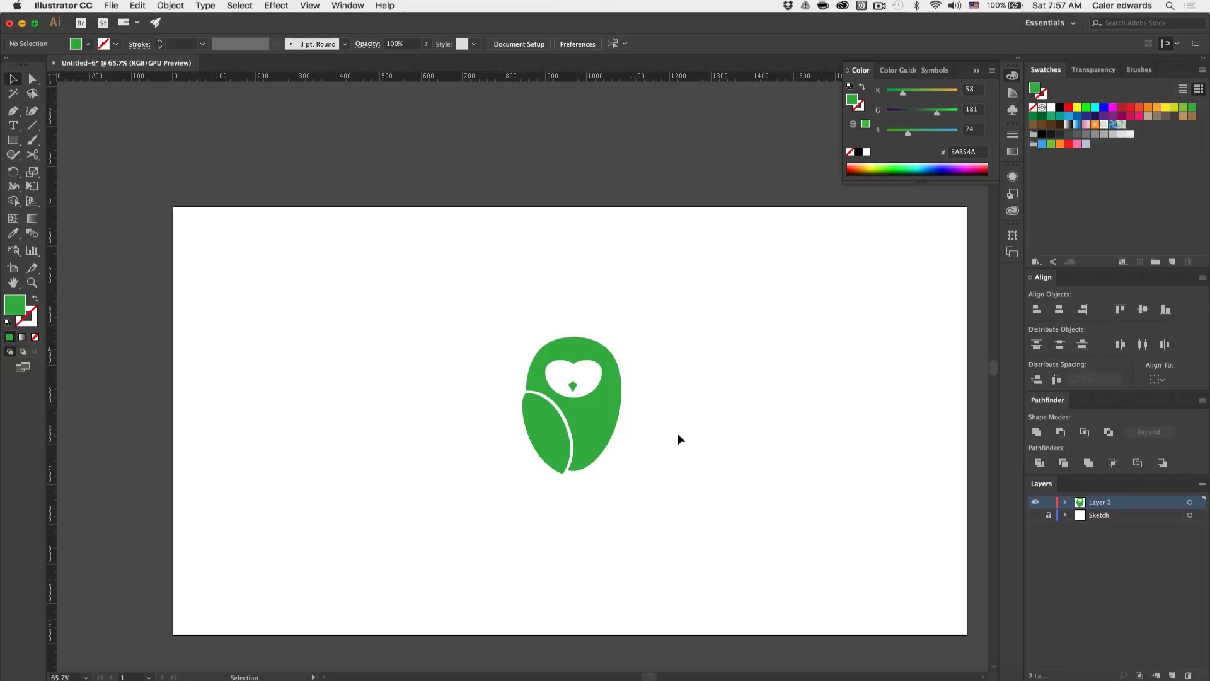
# Step: Try widening the wing outward beyond the body's left edge
pyautogui.click(554, 421)
pyautogui.scroll(4, 549, 426)
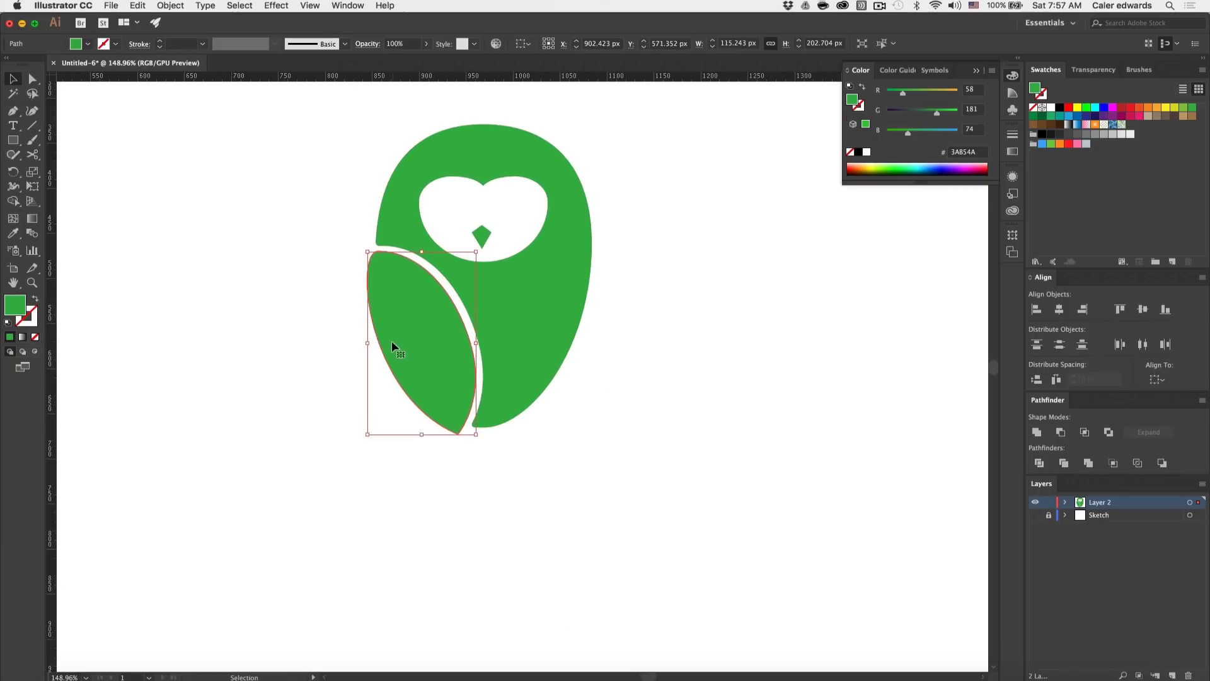
pyautogui.click(323, 362)
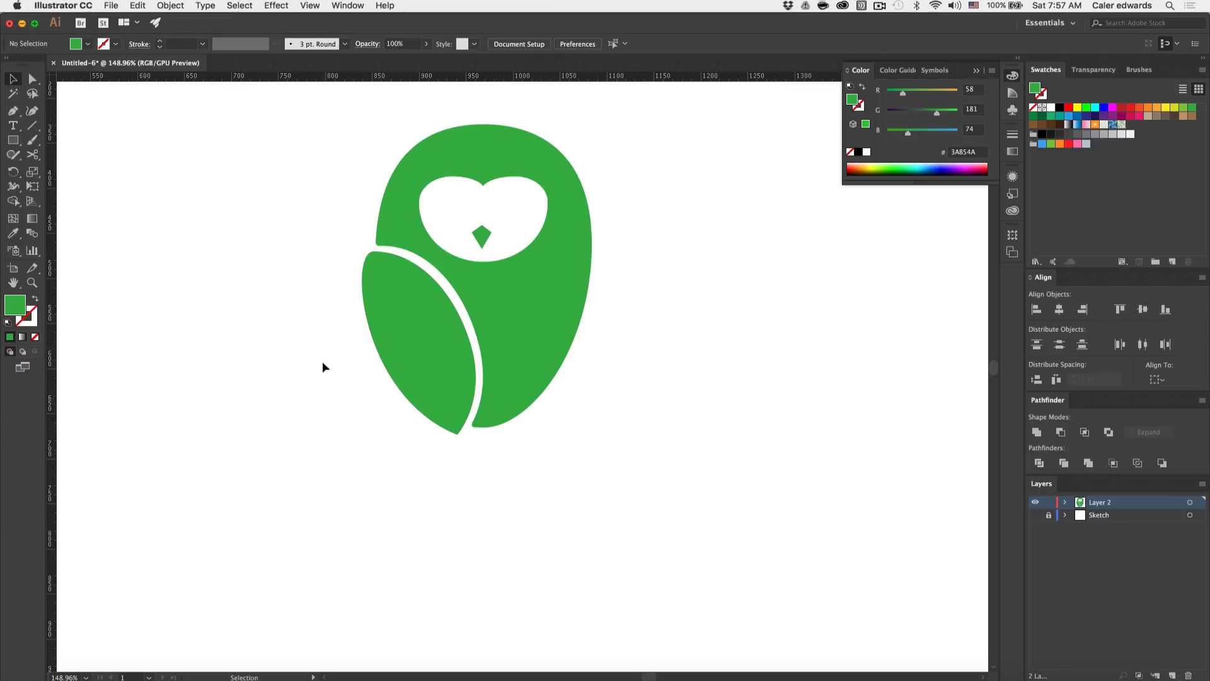
# Step: Undo and redo the wing scaling repeatedly to compare both widths, and leave the scaling undone
pyautogui.press('super+0')
pyautogui.press('super+z')
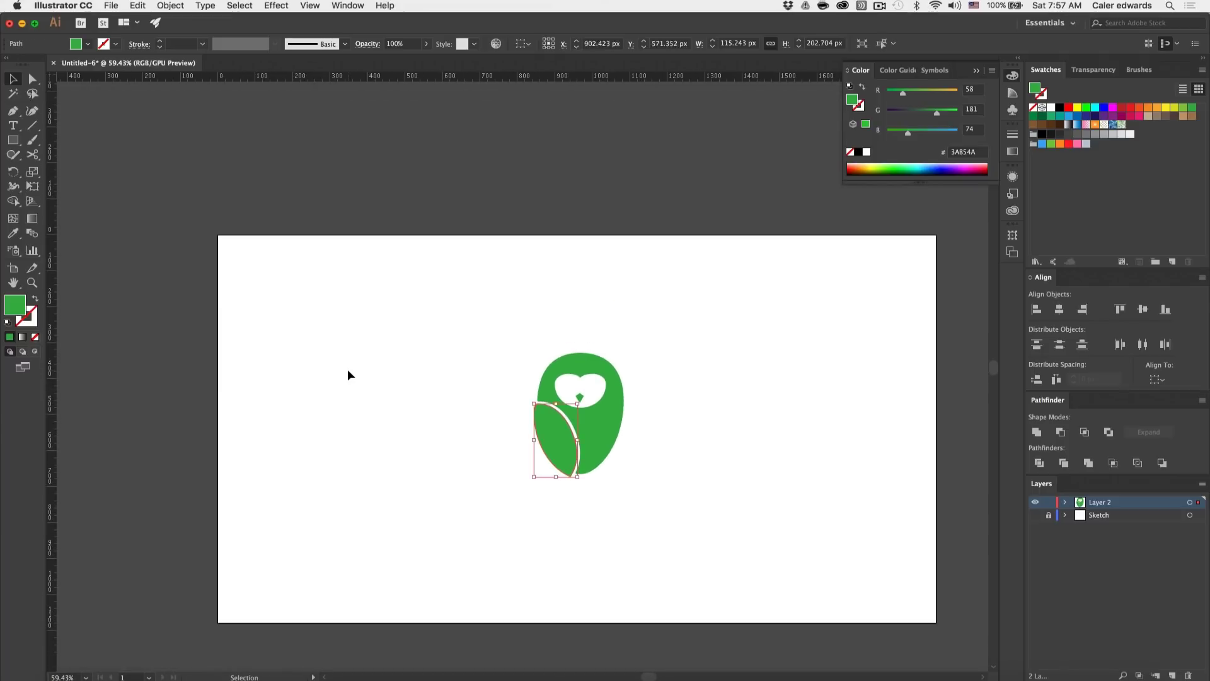
pyautogui.click(347, 374)
pyautogui.click(137, 5)
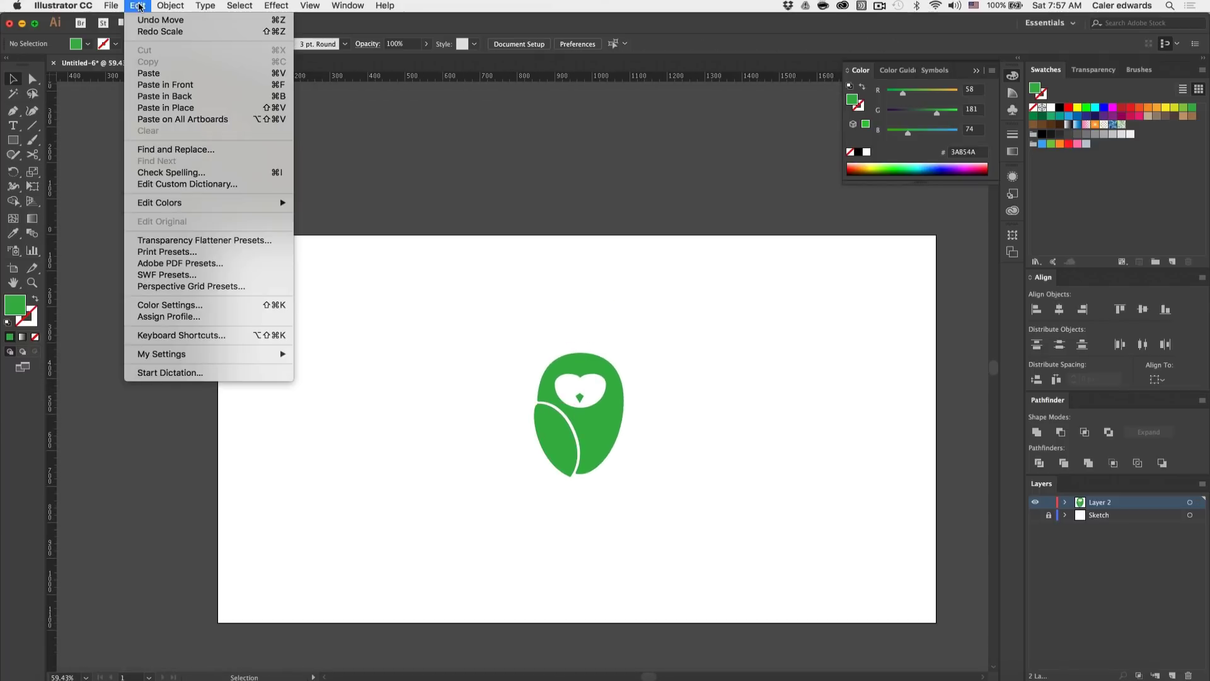
pyautogui.click(165, 31)
pyautogui.click(308, 242)
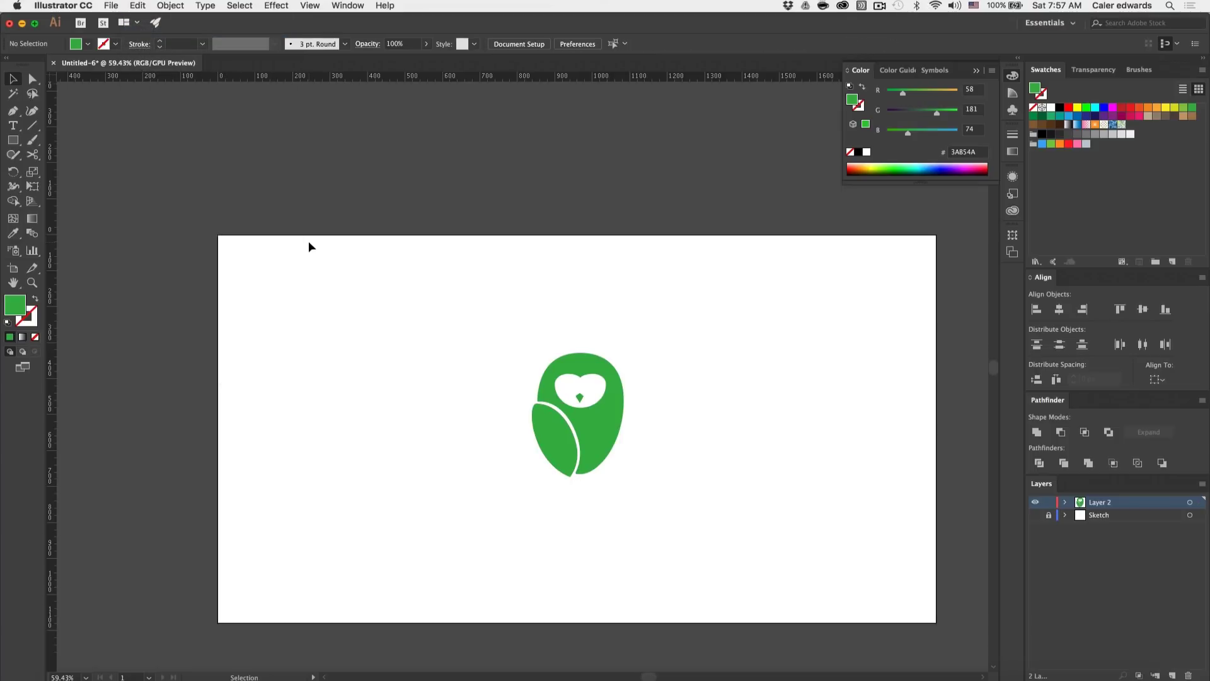
pyautogui.press('super+z')
pyautogui.click(315, 302)
pyautogui.click(158, 5)
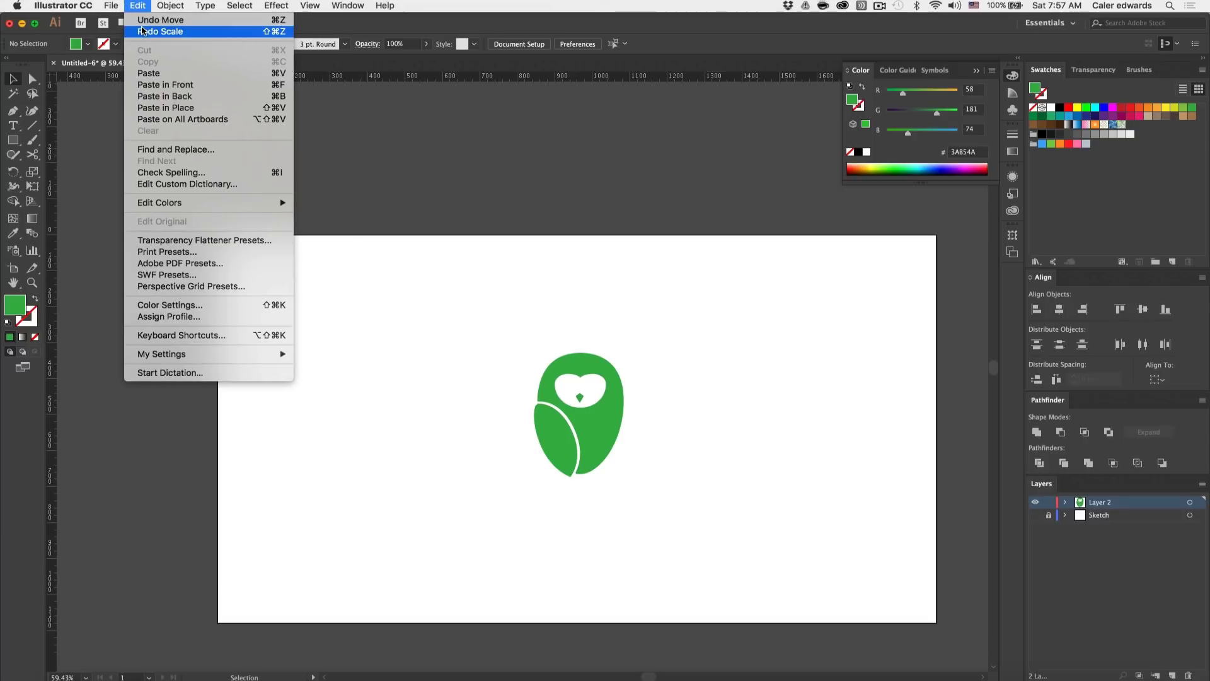
pyautogui.click(165, 30)
pyautogui.click(348, 406)
pyautogui.scroll(5, 505, 508)
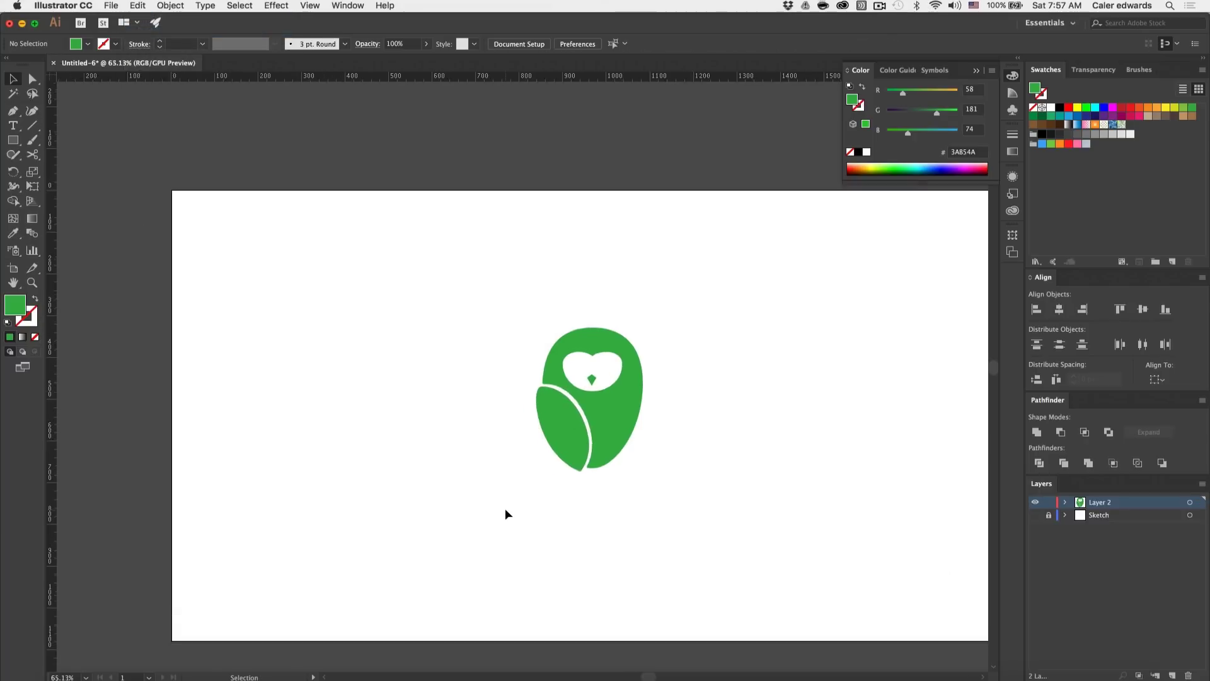
pyautogui.hscroll(4, 505, 508)
pyautogui.press('super+z')
pyautogui.click(429, 498)
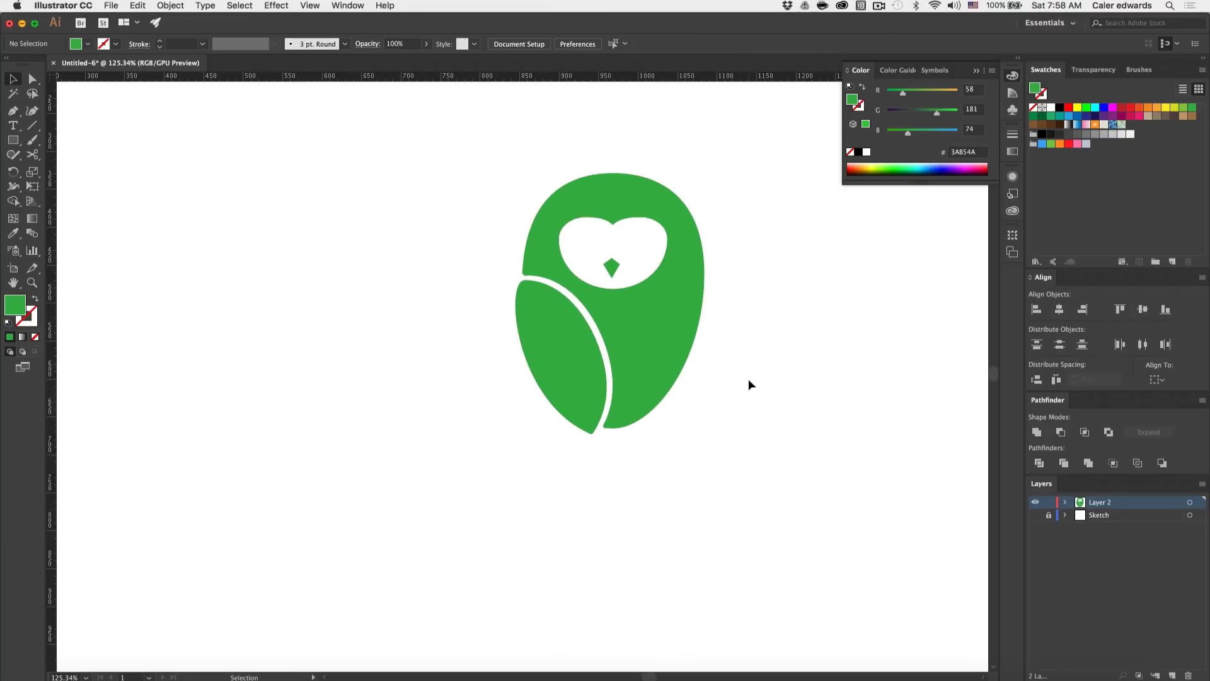
# Step: Select the whole owl and move it to the artboard's upper left corner
pyautogui.scroll(-4, 746, 382)
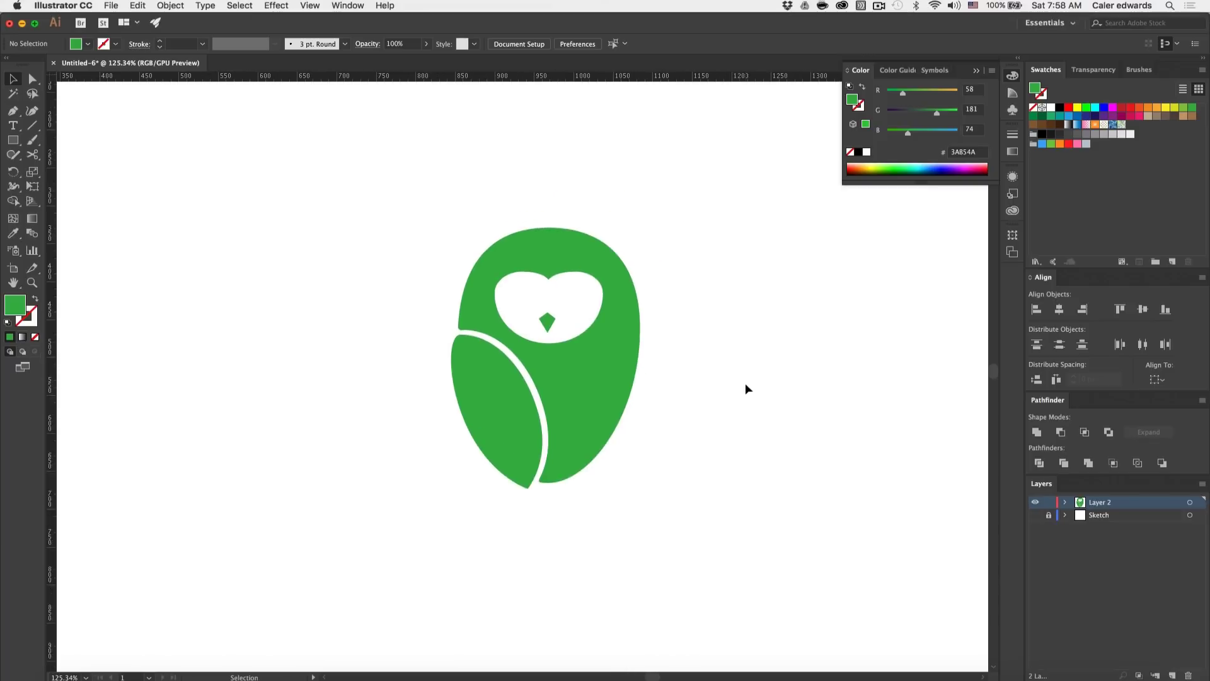
pyautogui.scroll(-8, 745, 383)
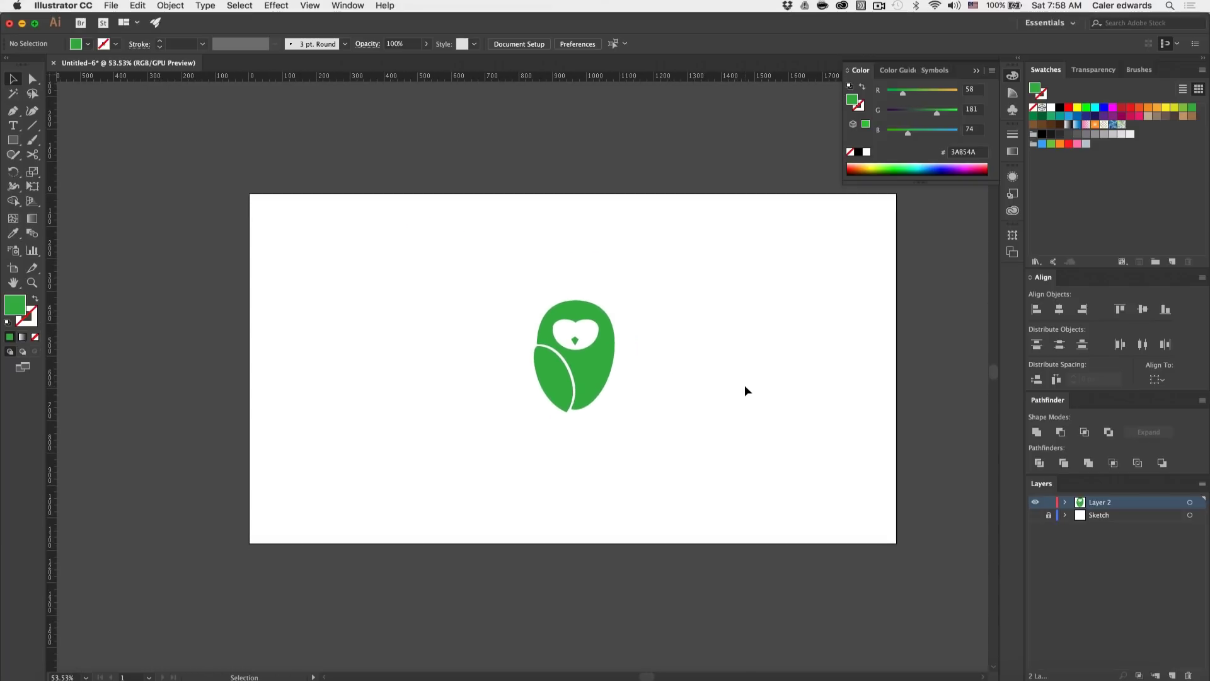
pyautogui.moveTo(709, 480); pyautogui.dragTo(487, 271)
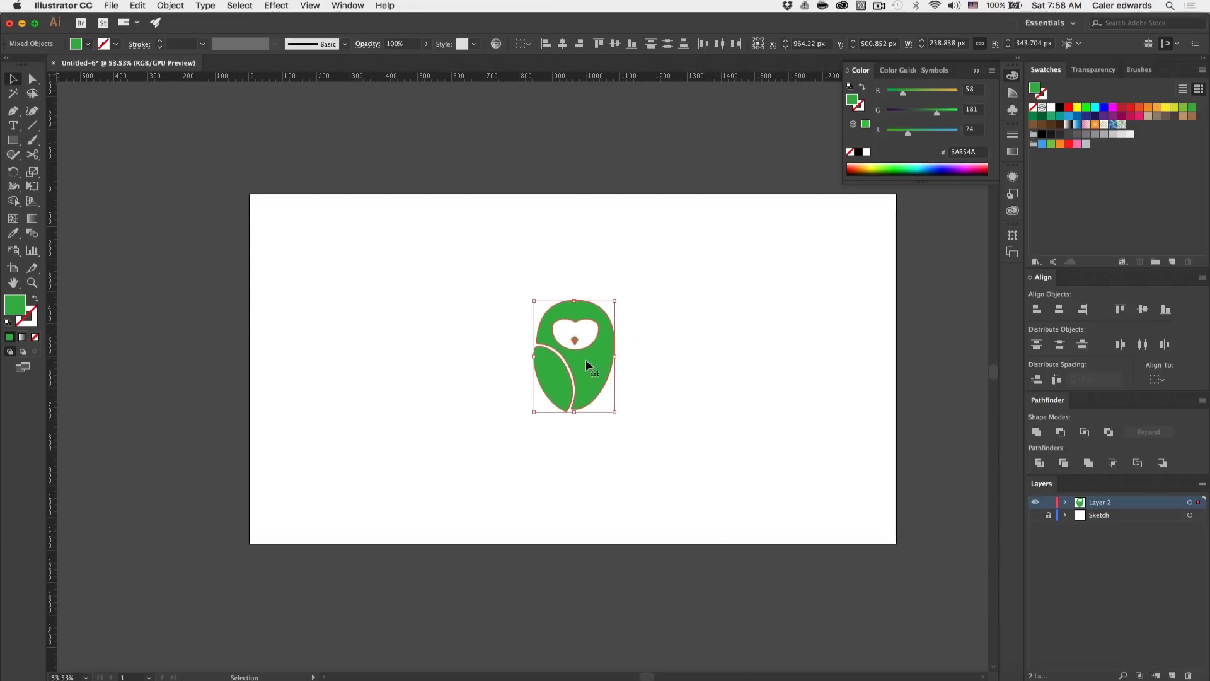
pyautogui.moveTo(585, 366); pyautogui.dragTo(318, 278)
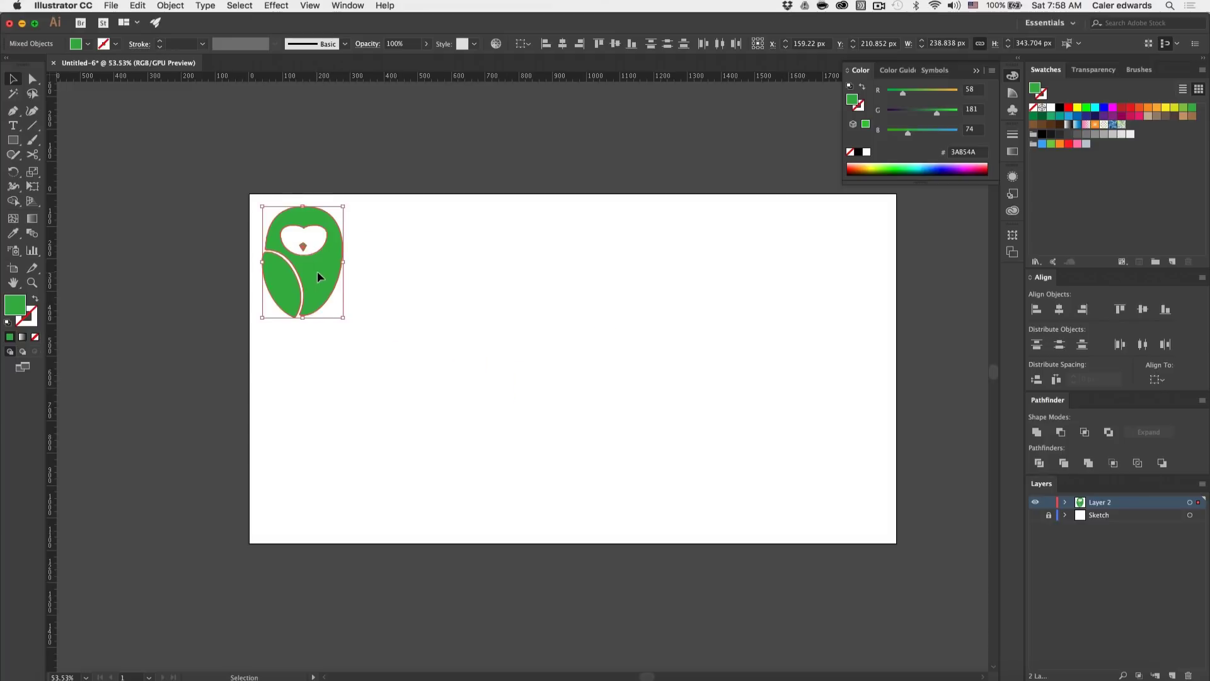
# Step: Paste a copy of the owl below and right of the original and group the copy's parts
pyautogui.hotkey('ctrl', 'c')
pyautogui.hotkey('ctrl', 'v')
pyautogui.hotkey('ctrl', 'g')
pyautogui.moveTo(397, 359); pyautogui.dragTo(262, 248)
pyautogui.click(498, 387)
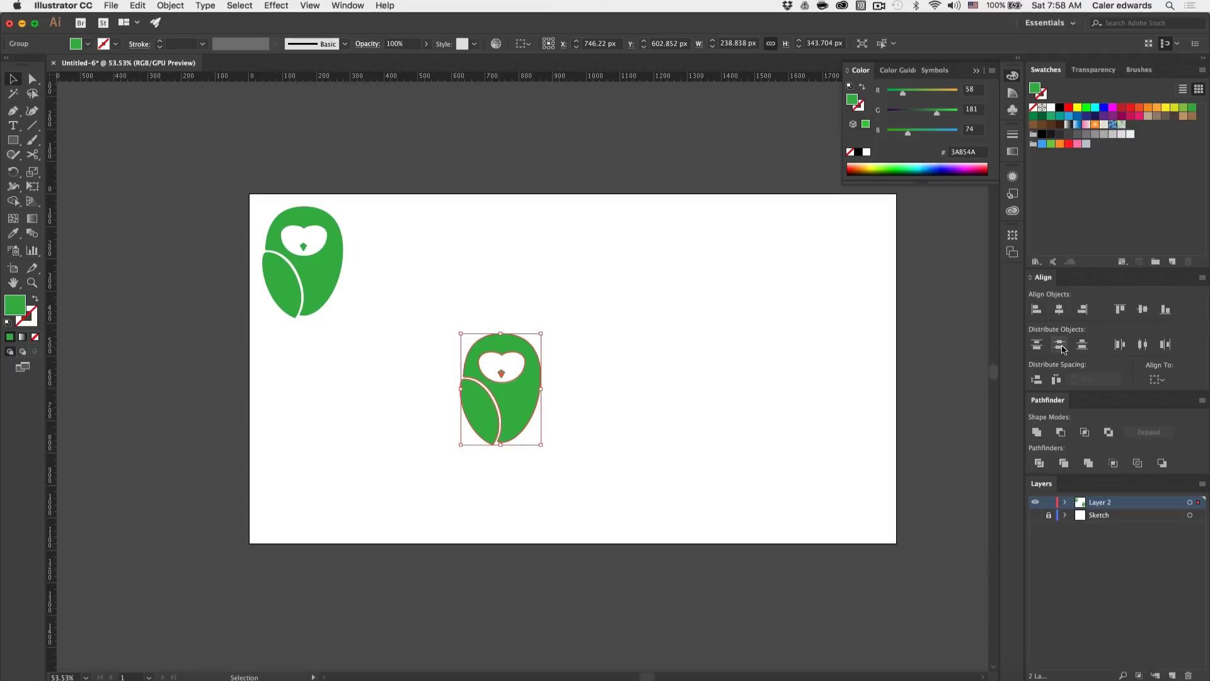
pyautogui.click(705, 400)
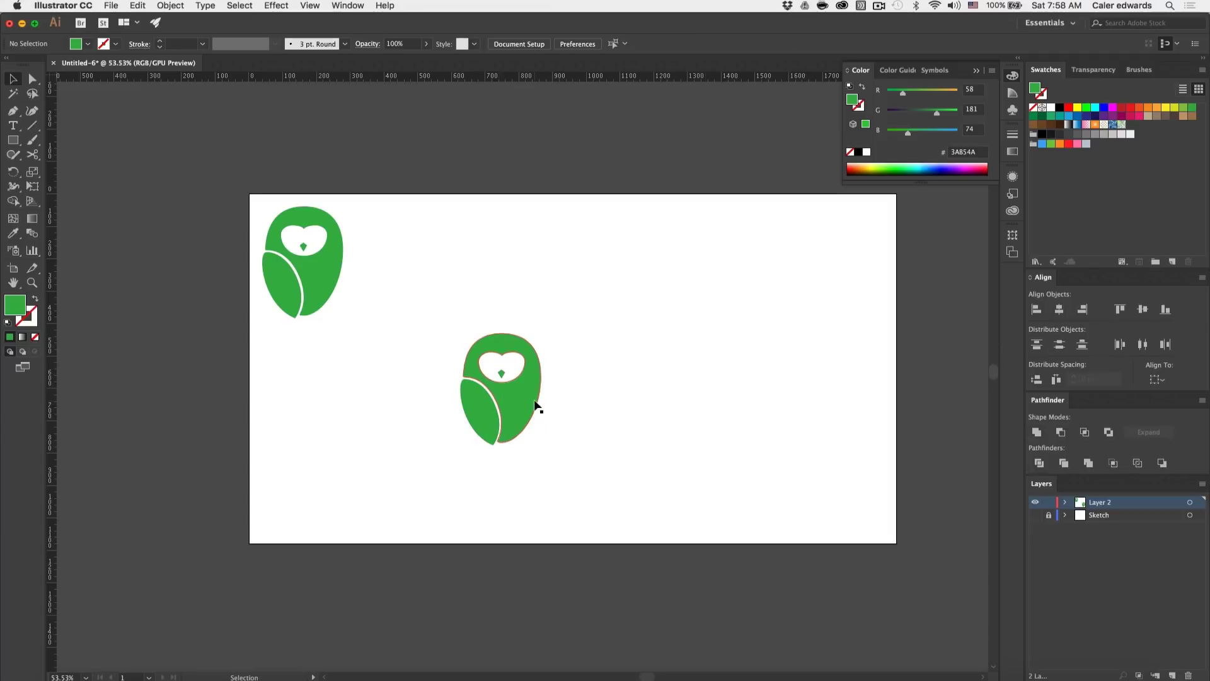
# Step: Try shrinking the copied owl to a tiny icon placed beside the large owl
pyautogui.click(535, 405)
pyautogui.scroll(5, 538, 405)
pyautogui.moveTo(554, 227); pyautogui.dragTo(396, 237)
pyautogui.click(547, 350)
pyautogui.scroll(-5, 547, 350)
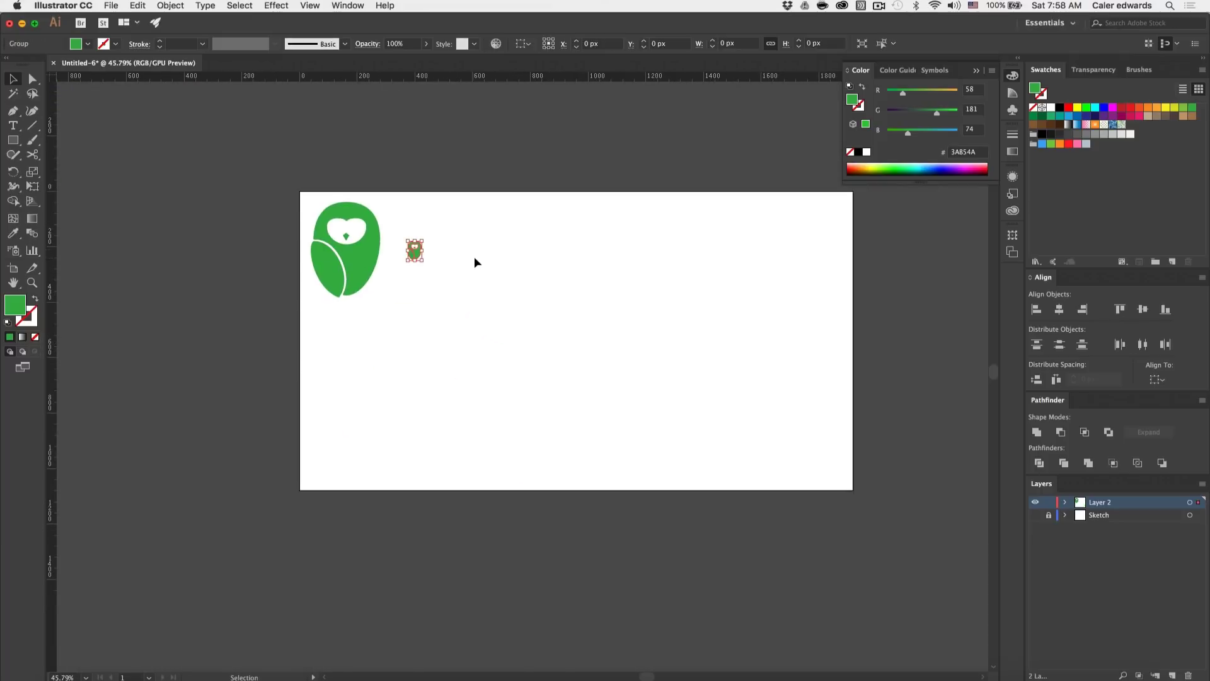
pyautogui.click(509, 280)
# Step: Undo the copied owl's move and shrinking, and deselect it
pyautogui.press('super+z')
pyautogui.press('super+z')
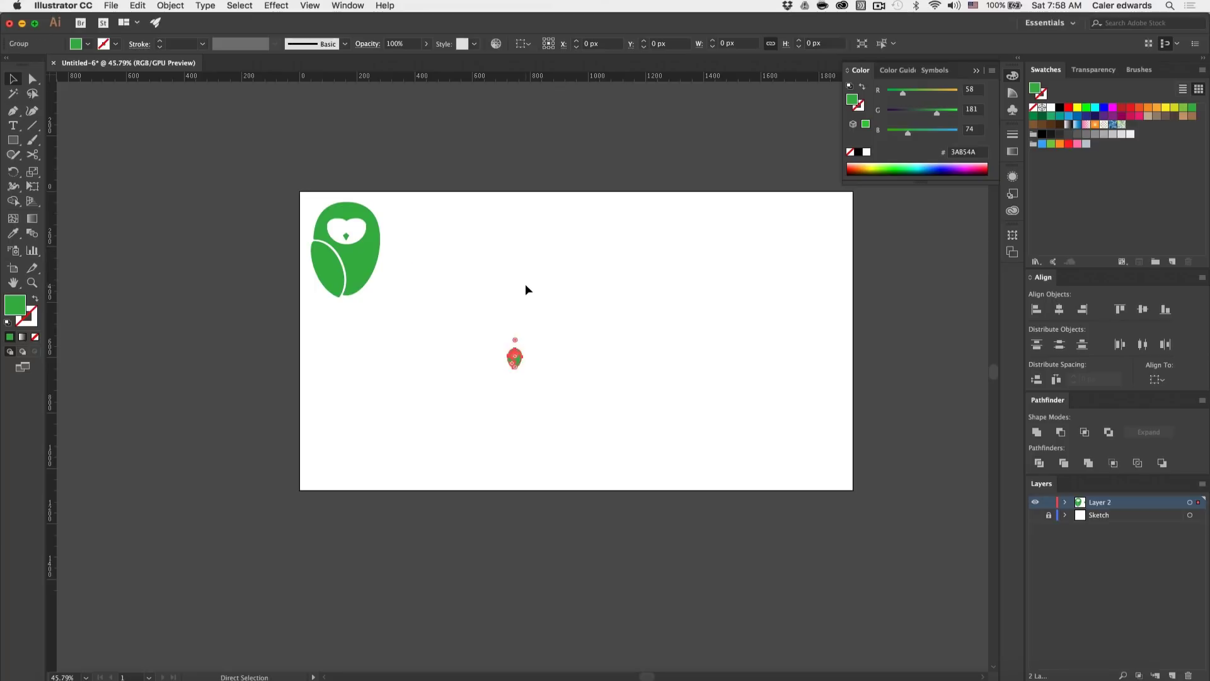
pyautogui.press('super+z')
pyautogui.click(600, 331)
# Step: Add the text "Logo" to the right of the copied owl
pyautogui.scroll(3, 600, 331)
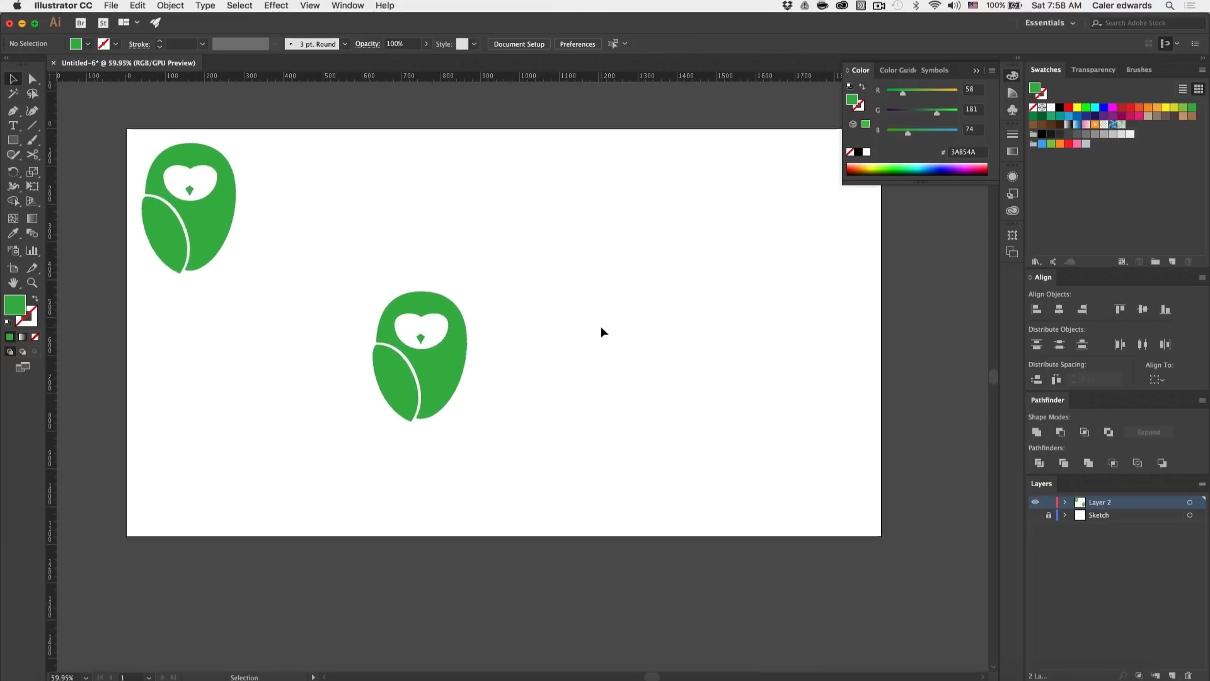
pyautogui.press('t')
pyautogui.click(599, 364)
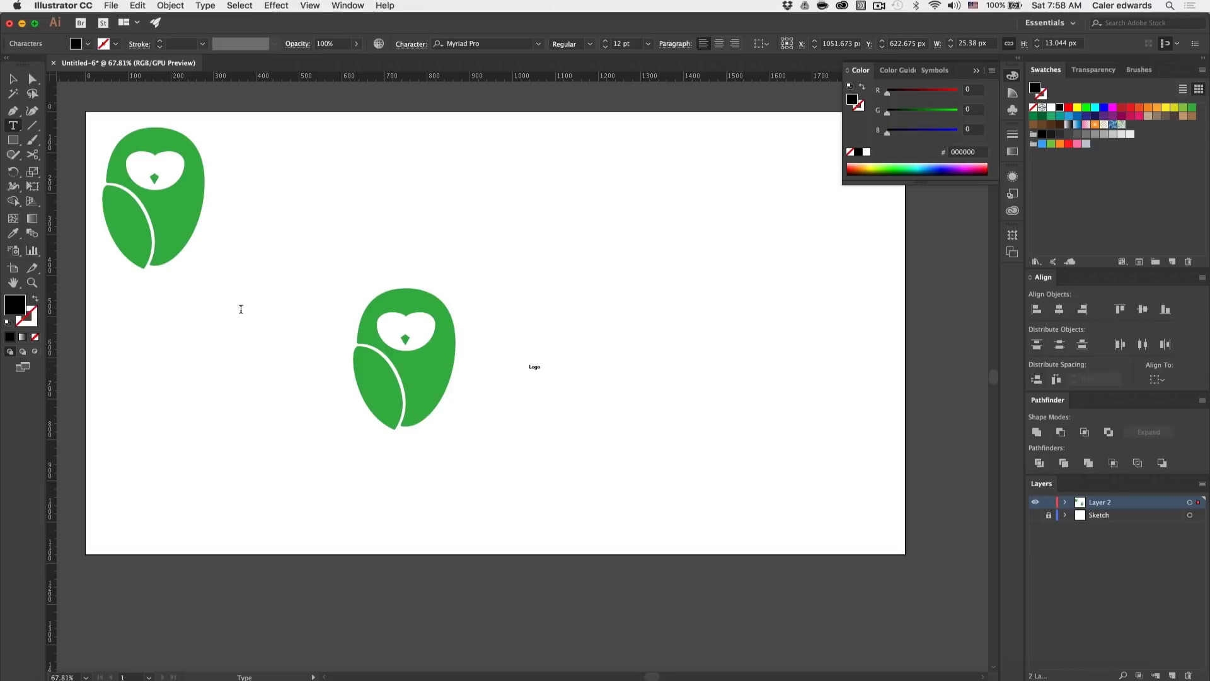
# Step: Change the font of the "Logo" text to Proxima Nova
pyautogui.click(13, 79)
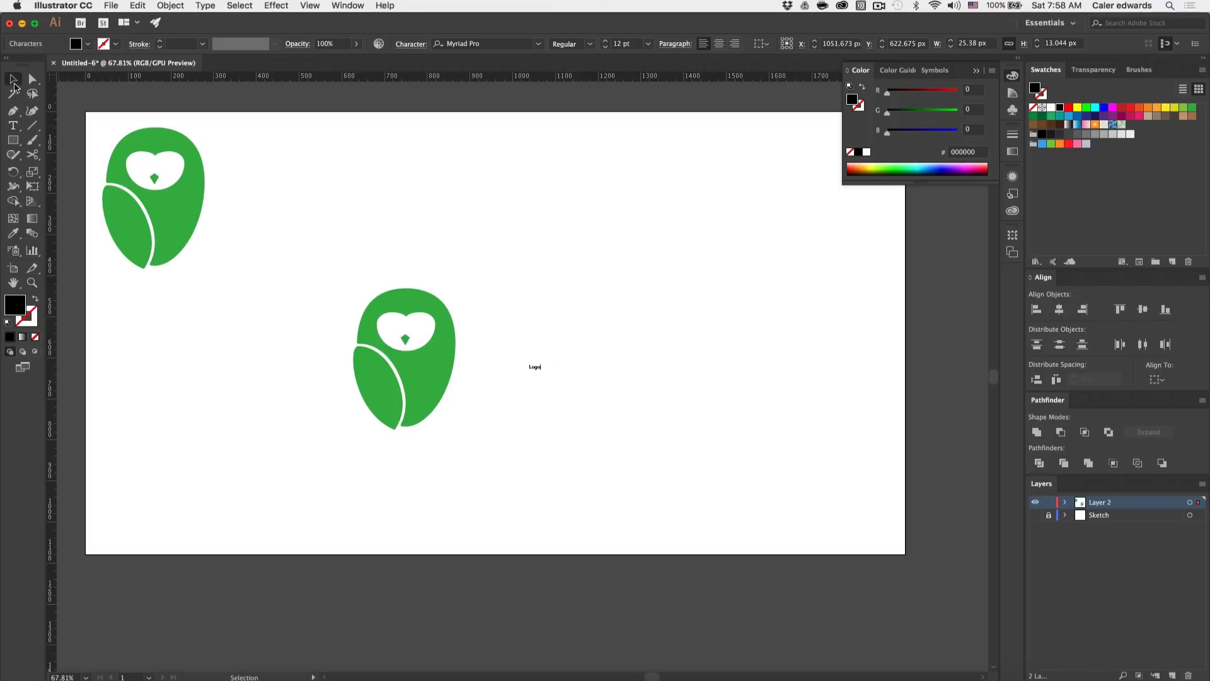
pyautogui.click(520, 42)
pyautogui.write('Myriad')
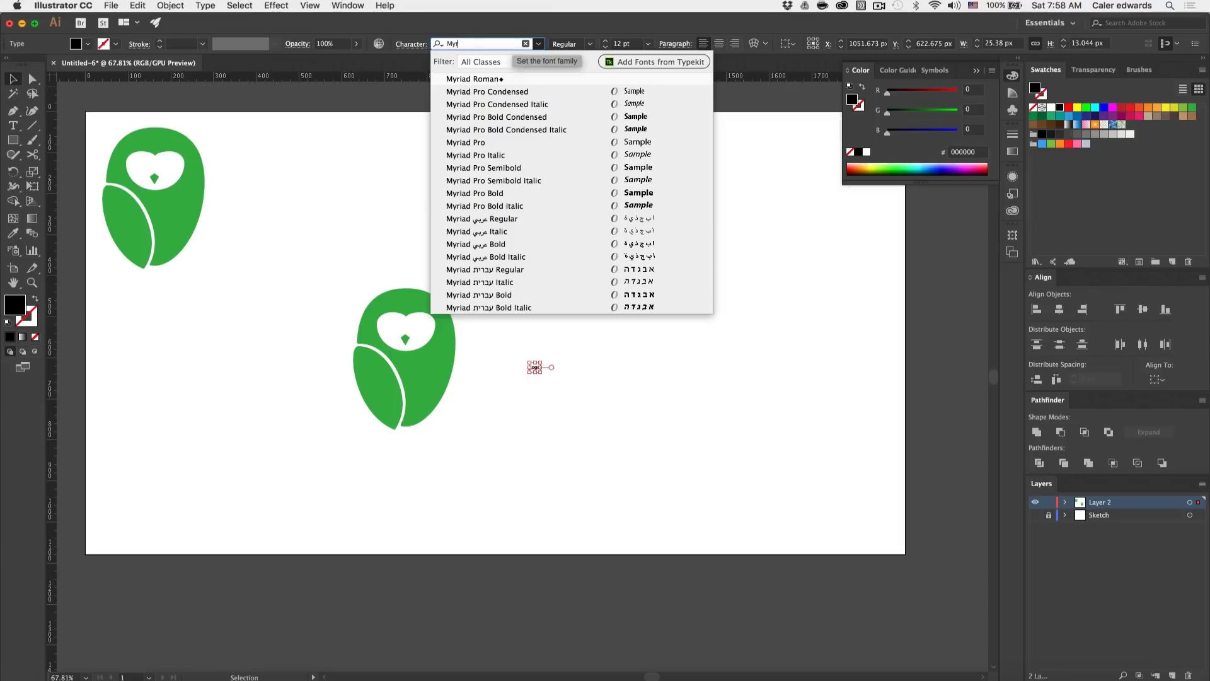
pyautogui.press('BackSpace')
pyautogui.press('BackSpace')
pyautogui.press('BackSpace')
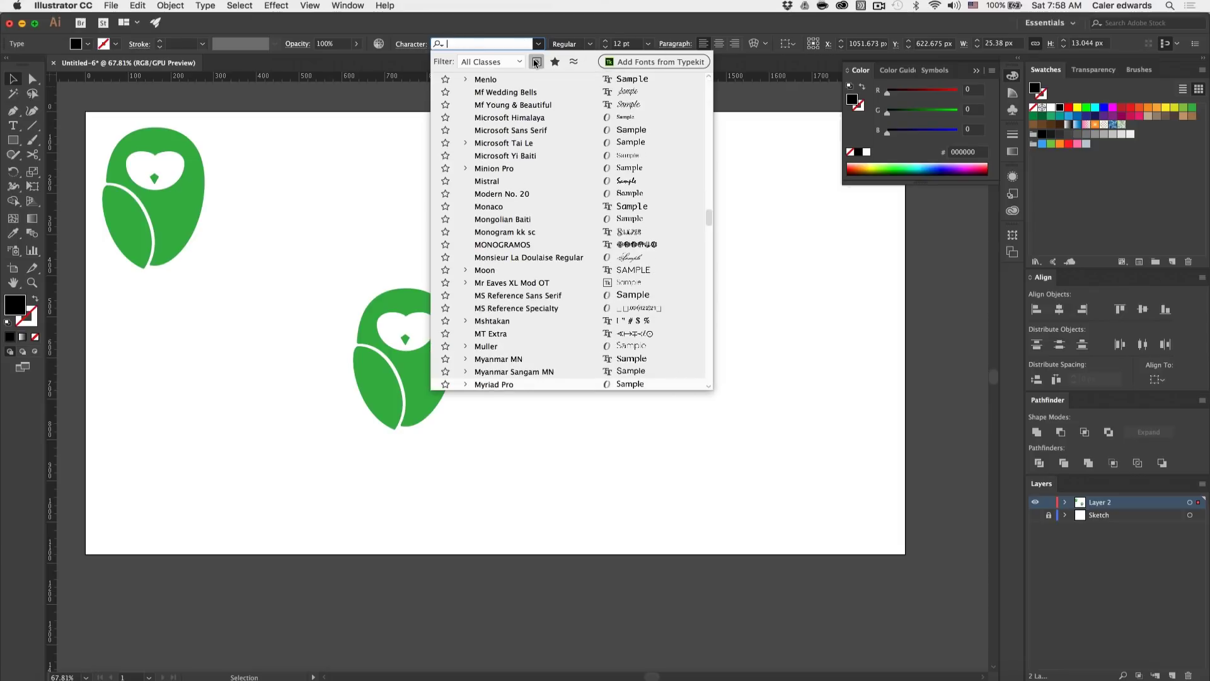
pyautogui.click(536, 61)
pyautogui.click(499, 223)
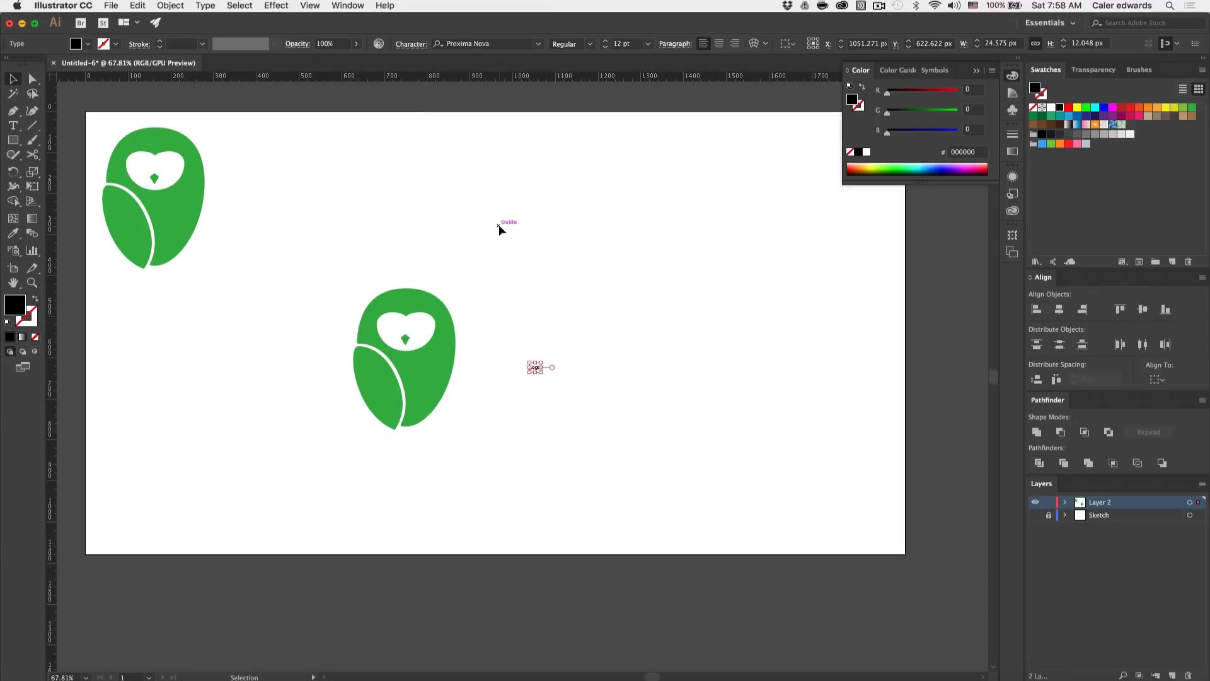
# Step: Set the "Logo" text to 72 pt and its font style to Bold
pyautogui.click(647, 47)
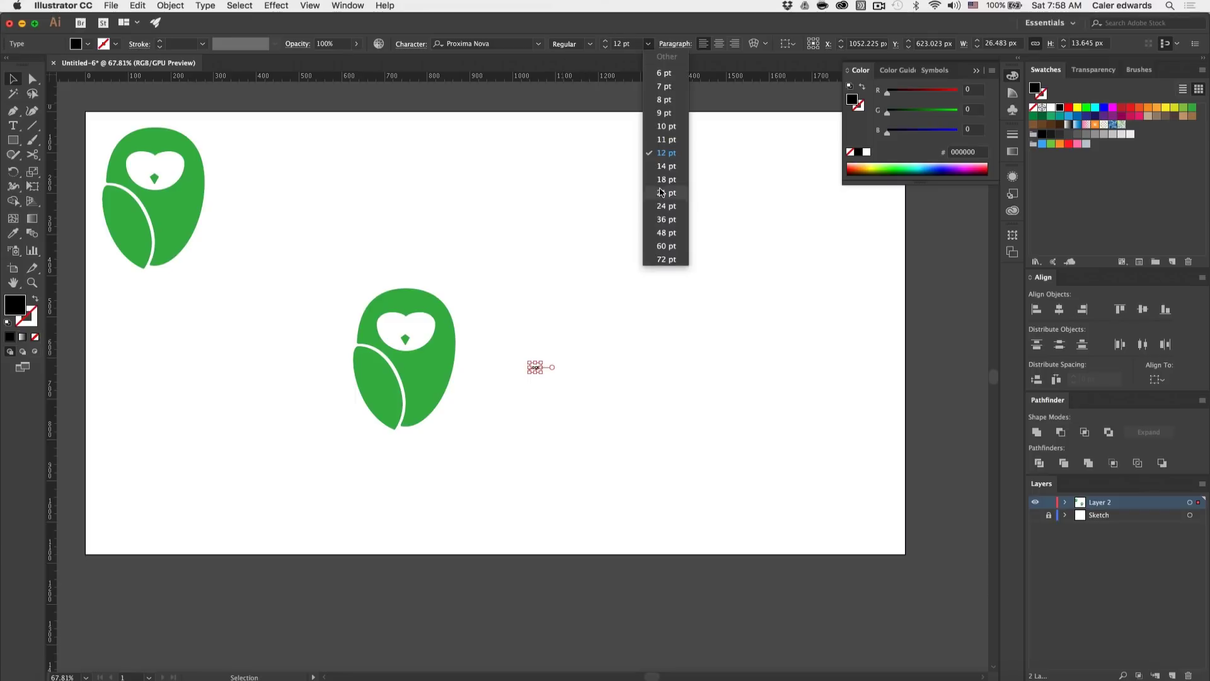
pyautogui.click(660, 255)
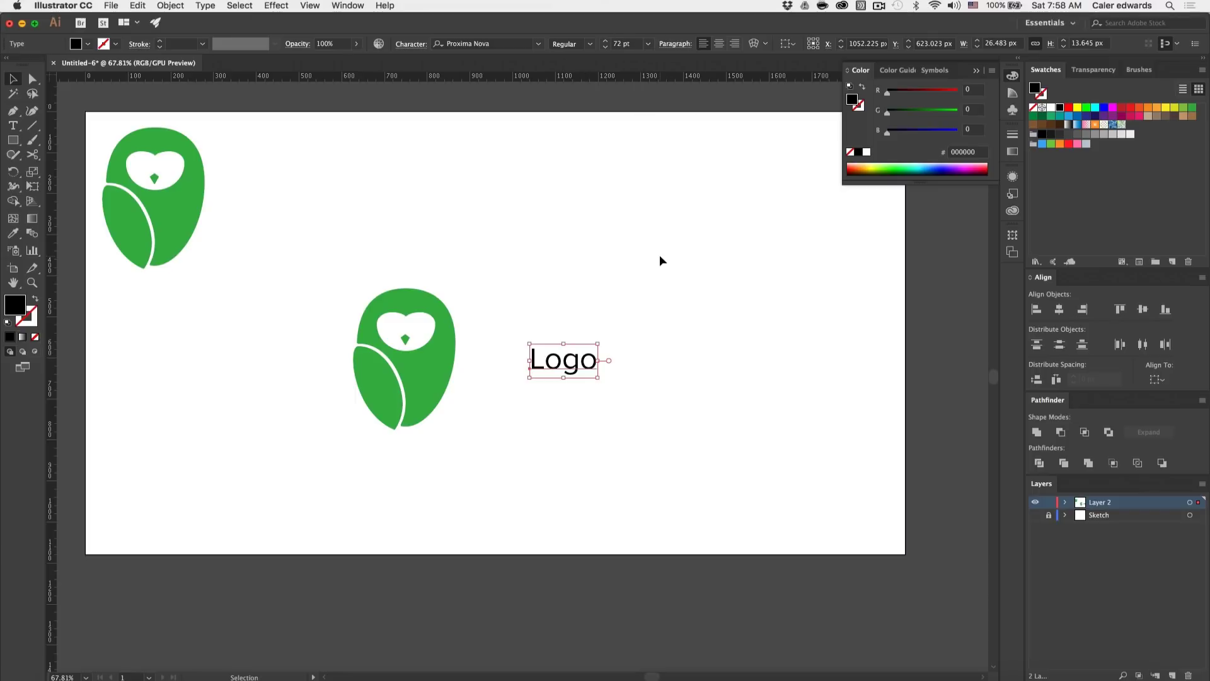
pyautogui.click(589, 44)
pyautogui.click(578, 89)
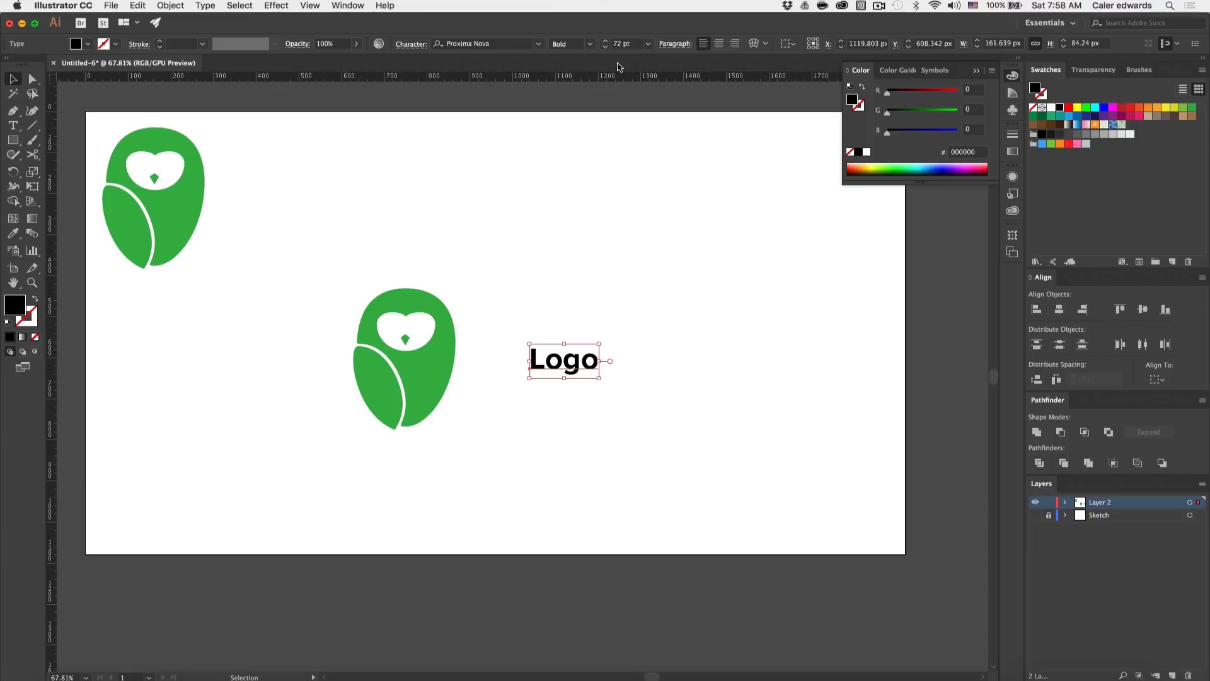
# Step: Try a font size of 250 pt on the "Logo" text
pyautogui.click(624, 44)
pyautogui.write('25')
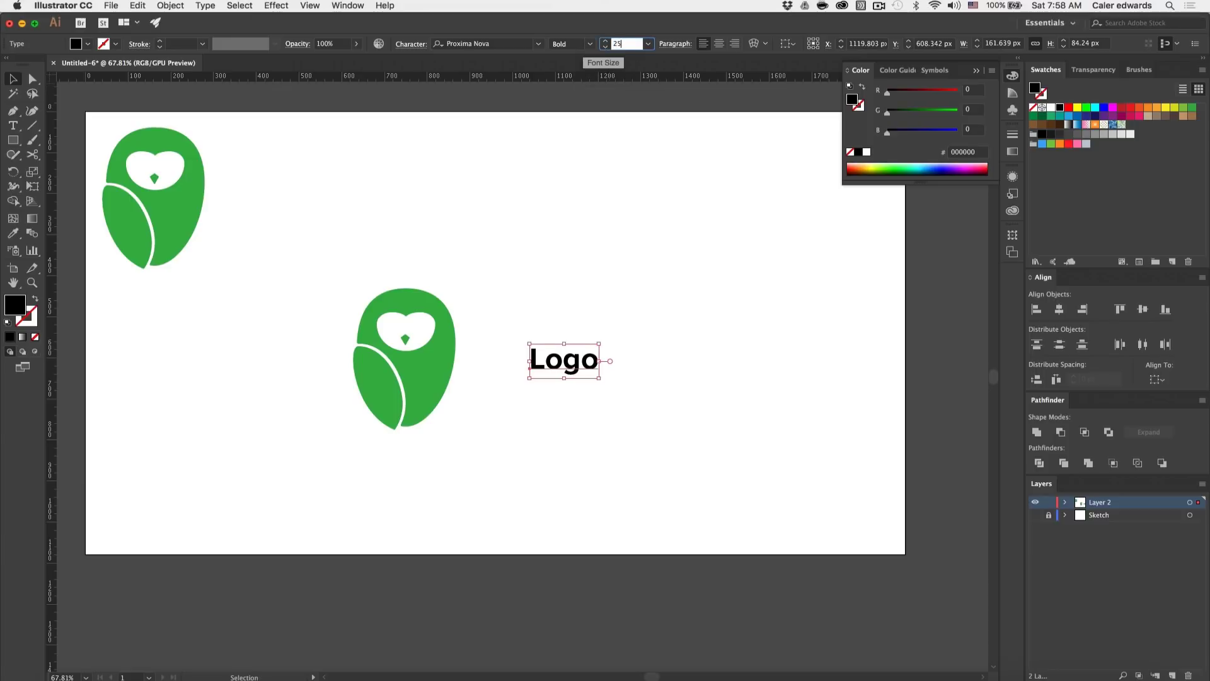
pyautogui.write('0')
pyautogui.press('Return')
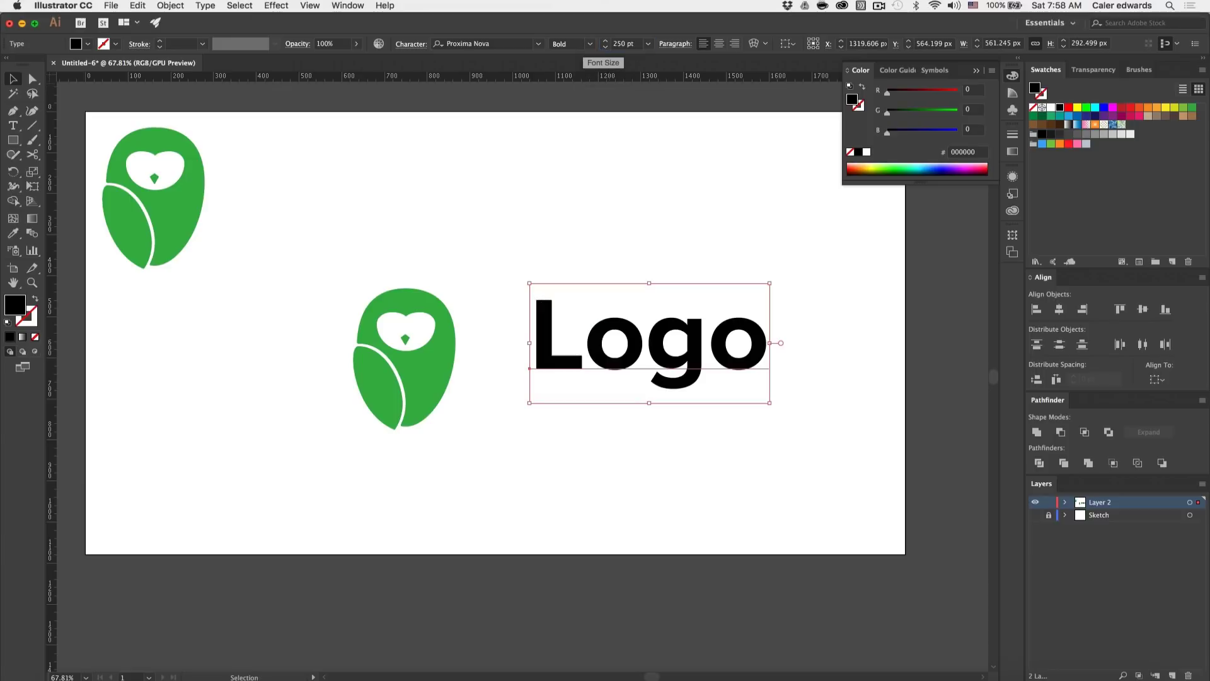
# Step: Set the "Logo" text's font size to 200 pt and deselect it
pyautogui.click(624, 44)
pyautogui.write('20')
pyautogui.press('Return')
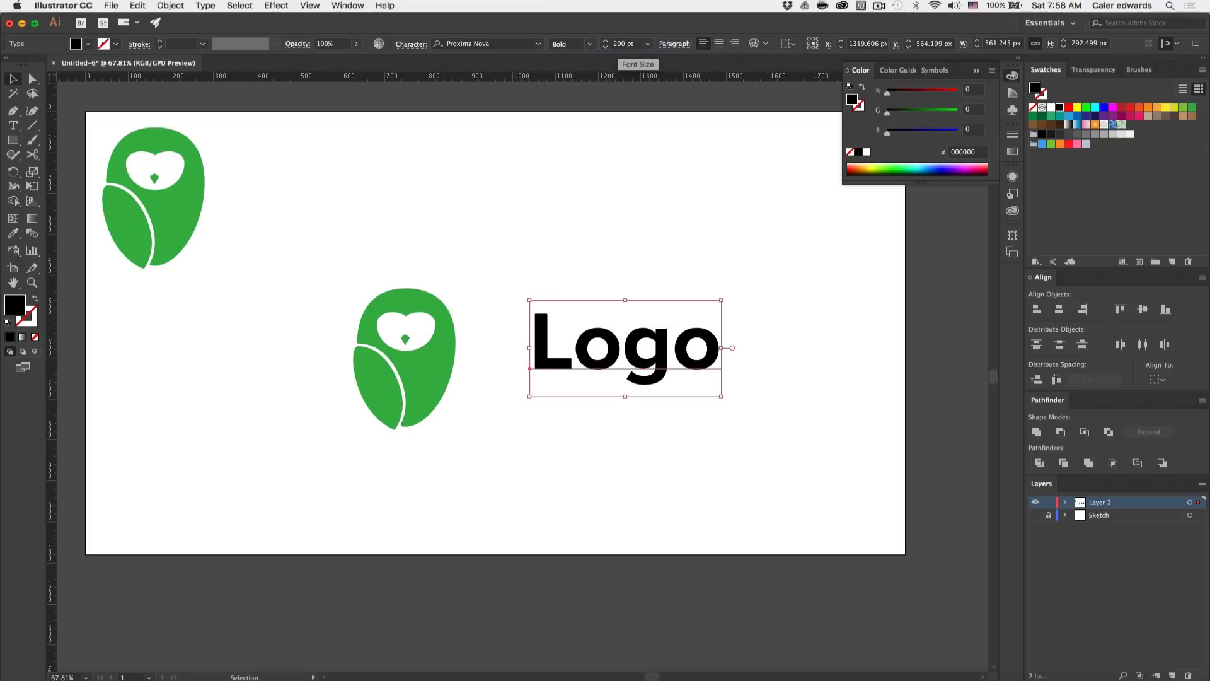
pyautogui.click(614, 150)
# Step: Move the "Logo" text close to the copied owl and proportionally shrink the owl to about two-thirds size, placed just beside the L
pyautogui.moveTo(613, 345); pyautogui.dragTo(545, 351)
pyautogui.click(441, 315)
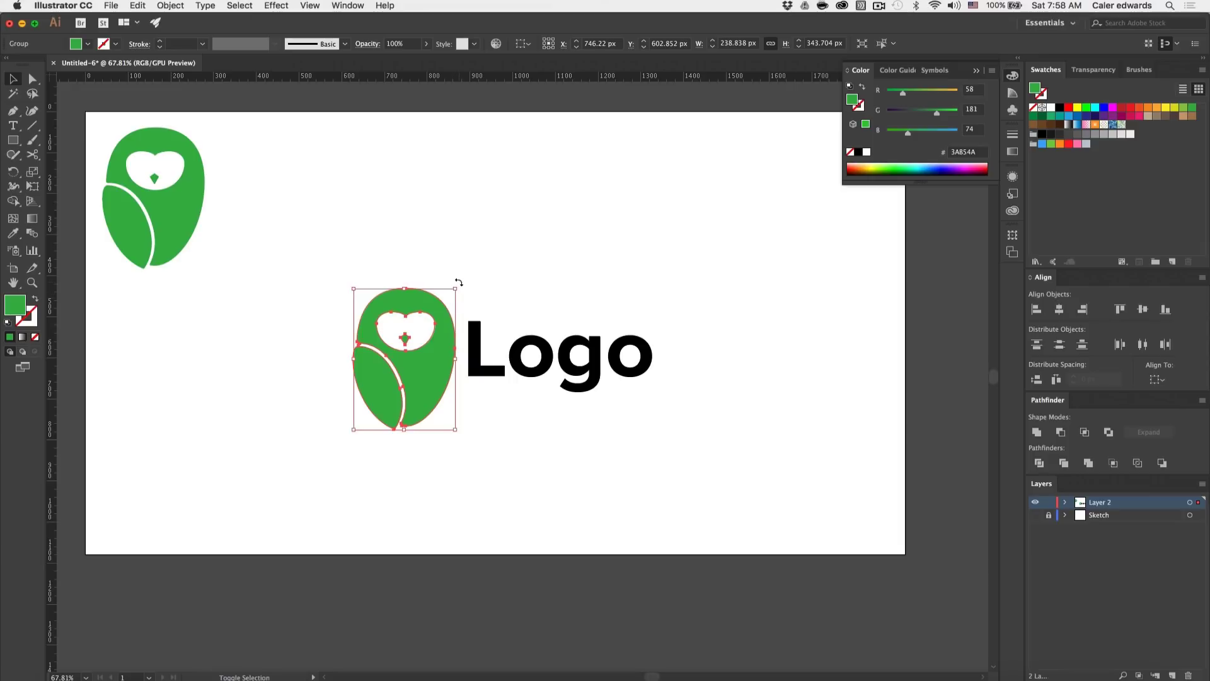
pyautogui.moveTo(454, 290); pyautogui.dragTo(437, 314)
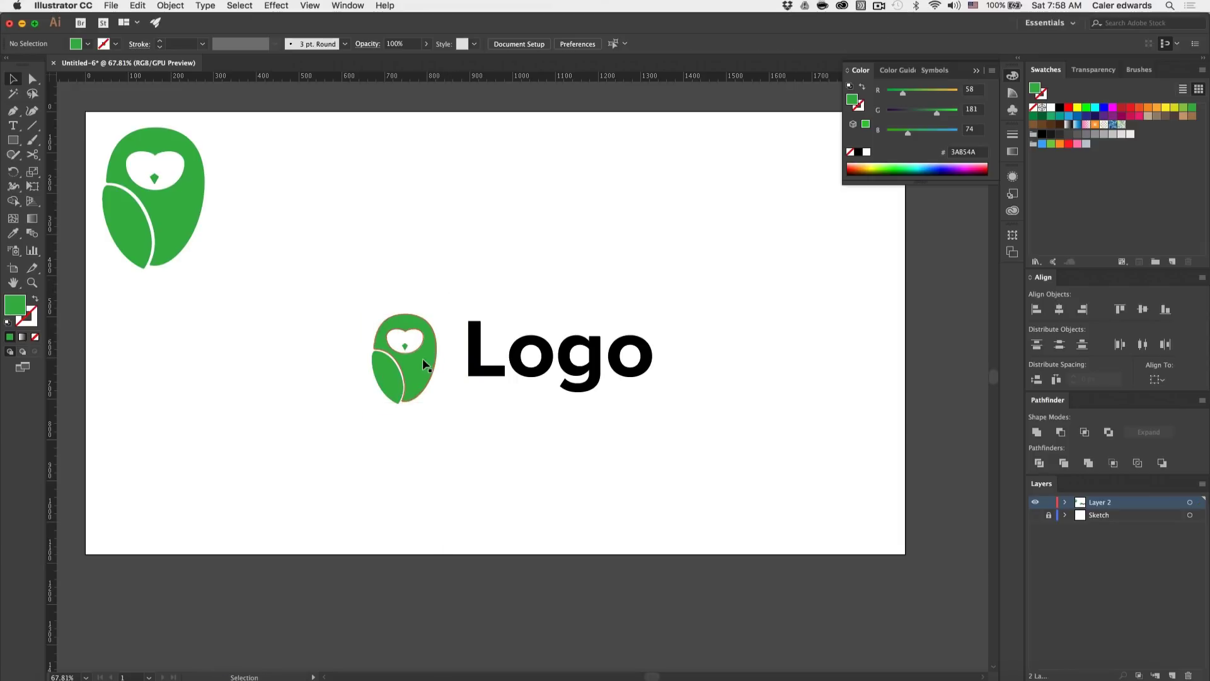
pyautogui.moveTo(423, 358)
pyautogui.mouseDown()
pyautogui.moveTo(484, 353)
pyautogui.moveTo(437, 350)
pyautogui.mouseUp()
# Step: Align the small owl and the "Logo" text on their vertical centers and deselect them
pyautogui.keyDown('shift'); pyautogui.click(630, 377); pyautogui.keyUp('shift')
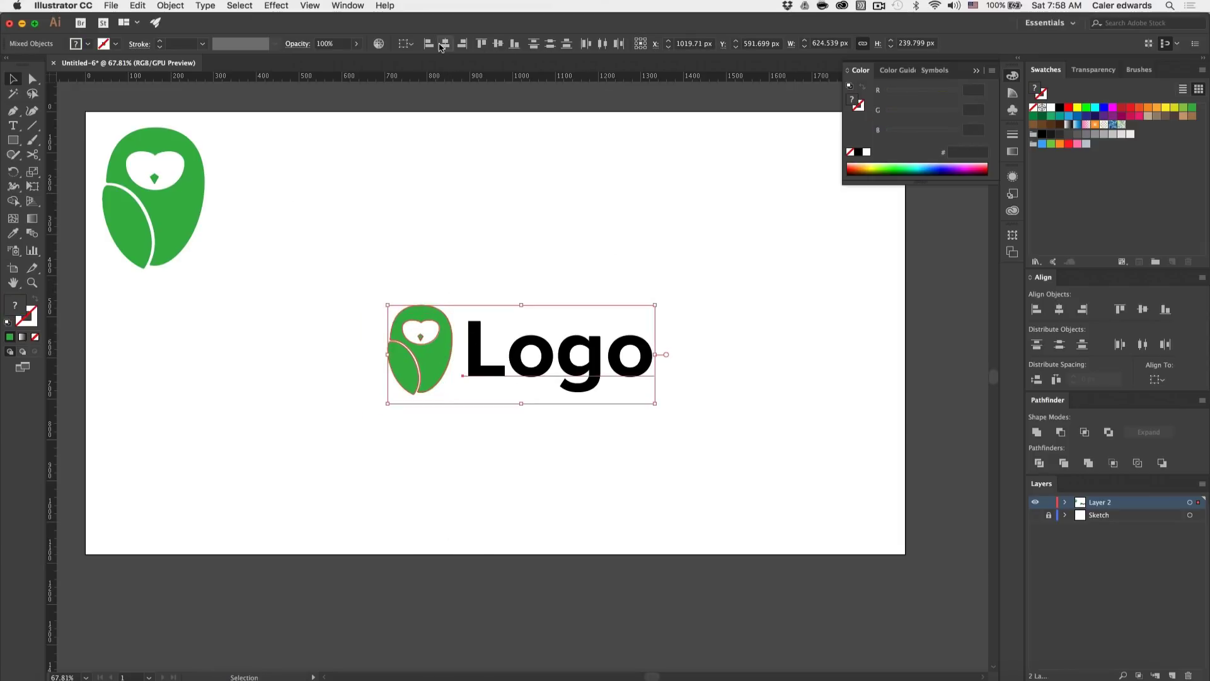
pyautogui.click(498, 43)
pyautogui.click(517, 191)
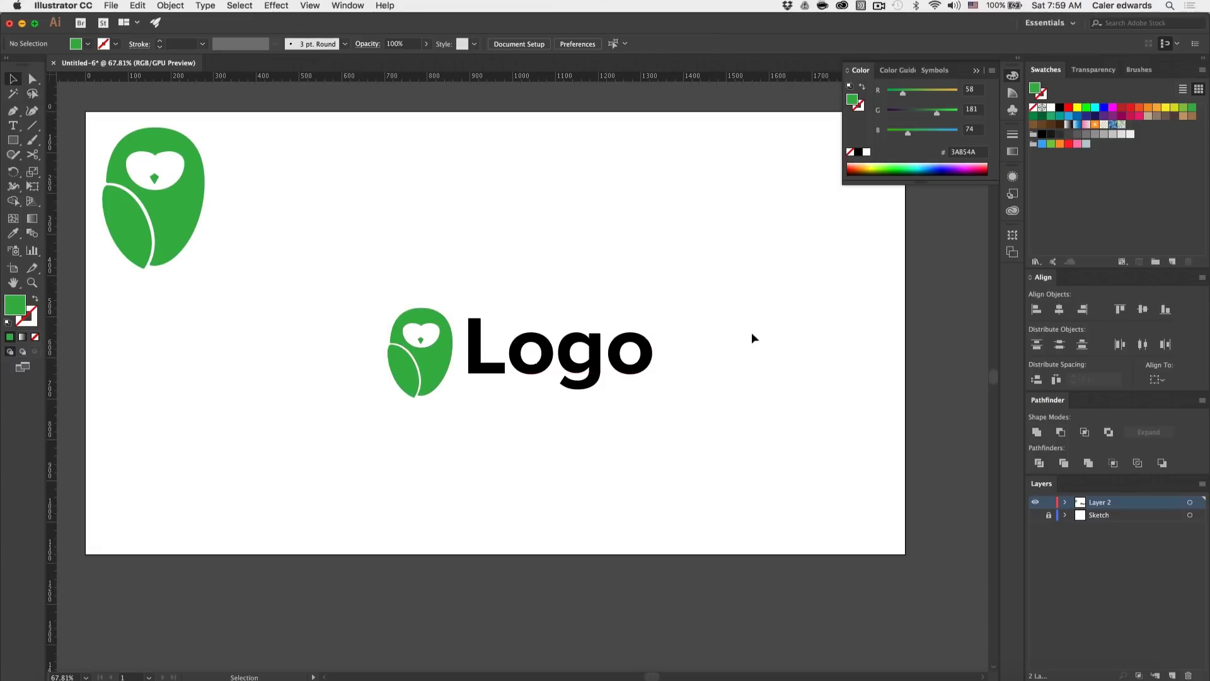
# Step: Raise the small owl slightly relative to the lettering and nudge the "Logo" text slightly right
pyautogui.moveTo(433, 359); pyautogui.dragTo(425, 353)
pyautogui.click(475, 400)
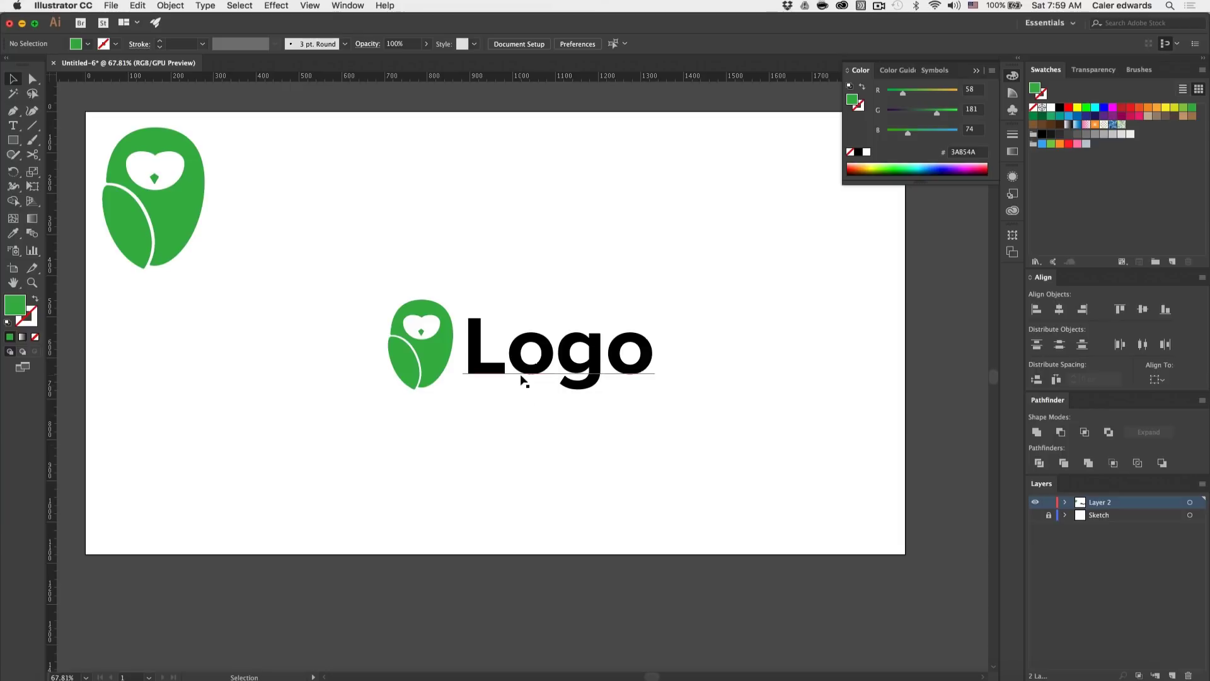
pyautogui.moveTo(520, 374); pyautogui.dragTo(524, 373)
pyautogui.click(576, 425)
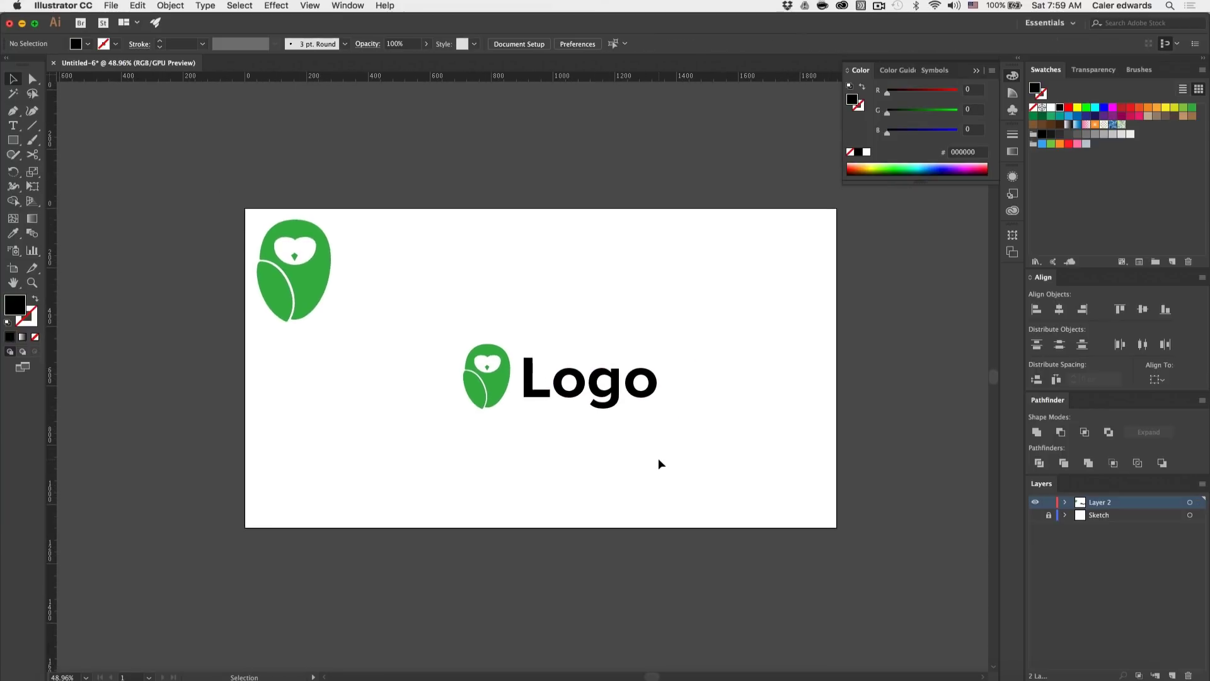